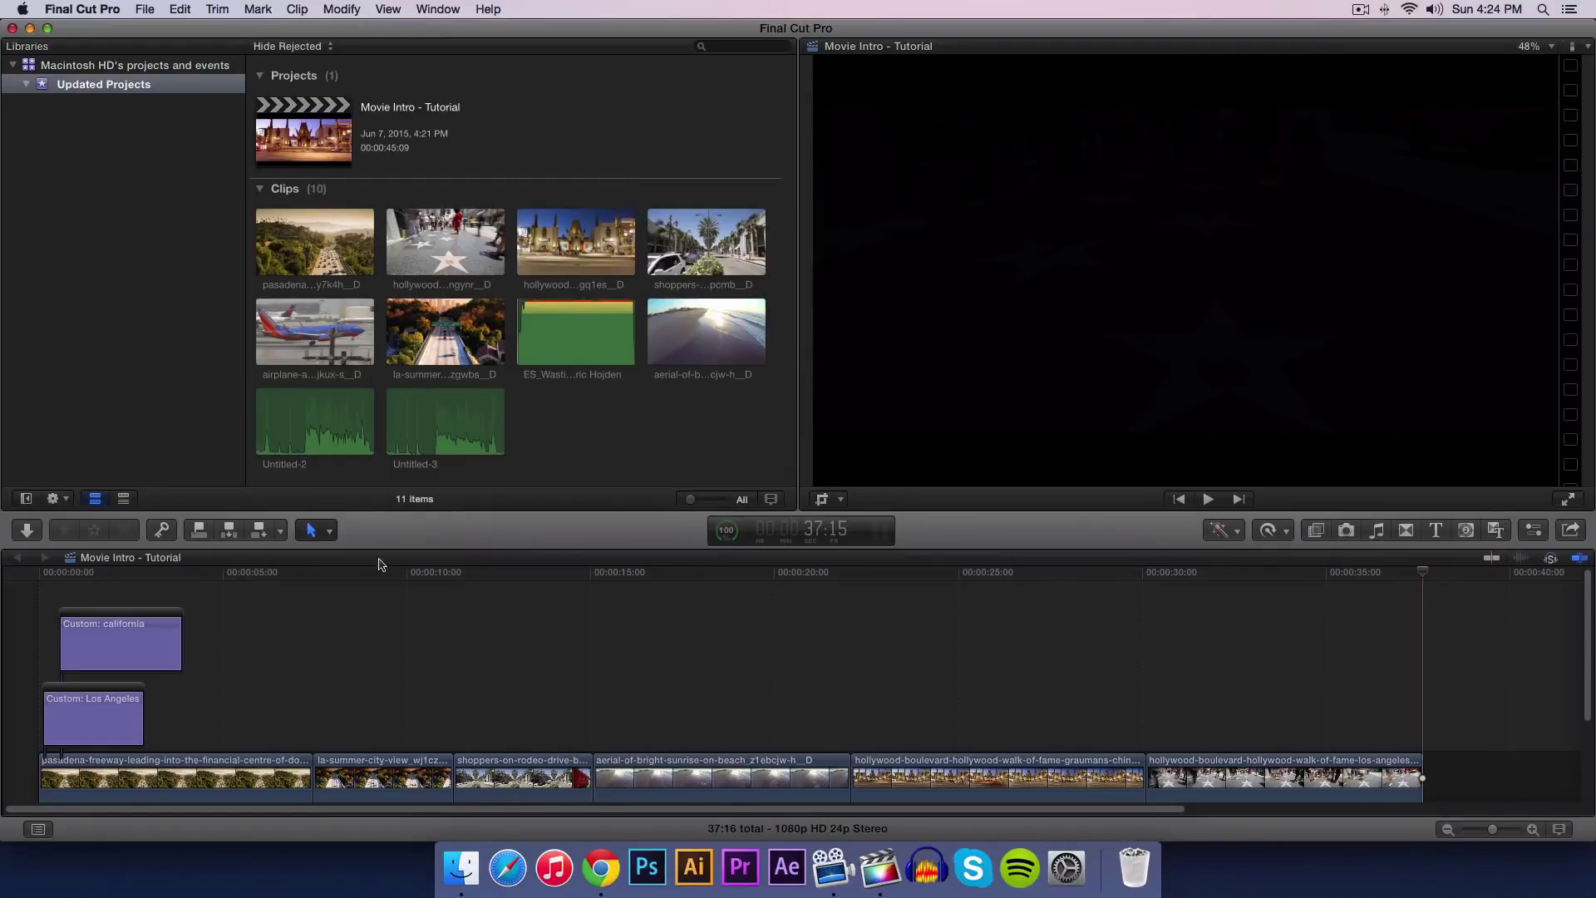
# Step: Preview the opening of the finished movie intro, including its Los Angeles, California titles
pyautogui.scroll(-3, 410, 651)
pyautogui.click(26, 579)
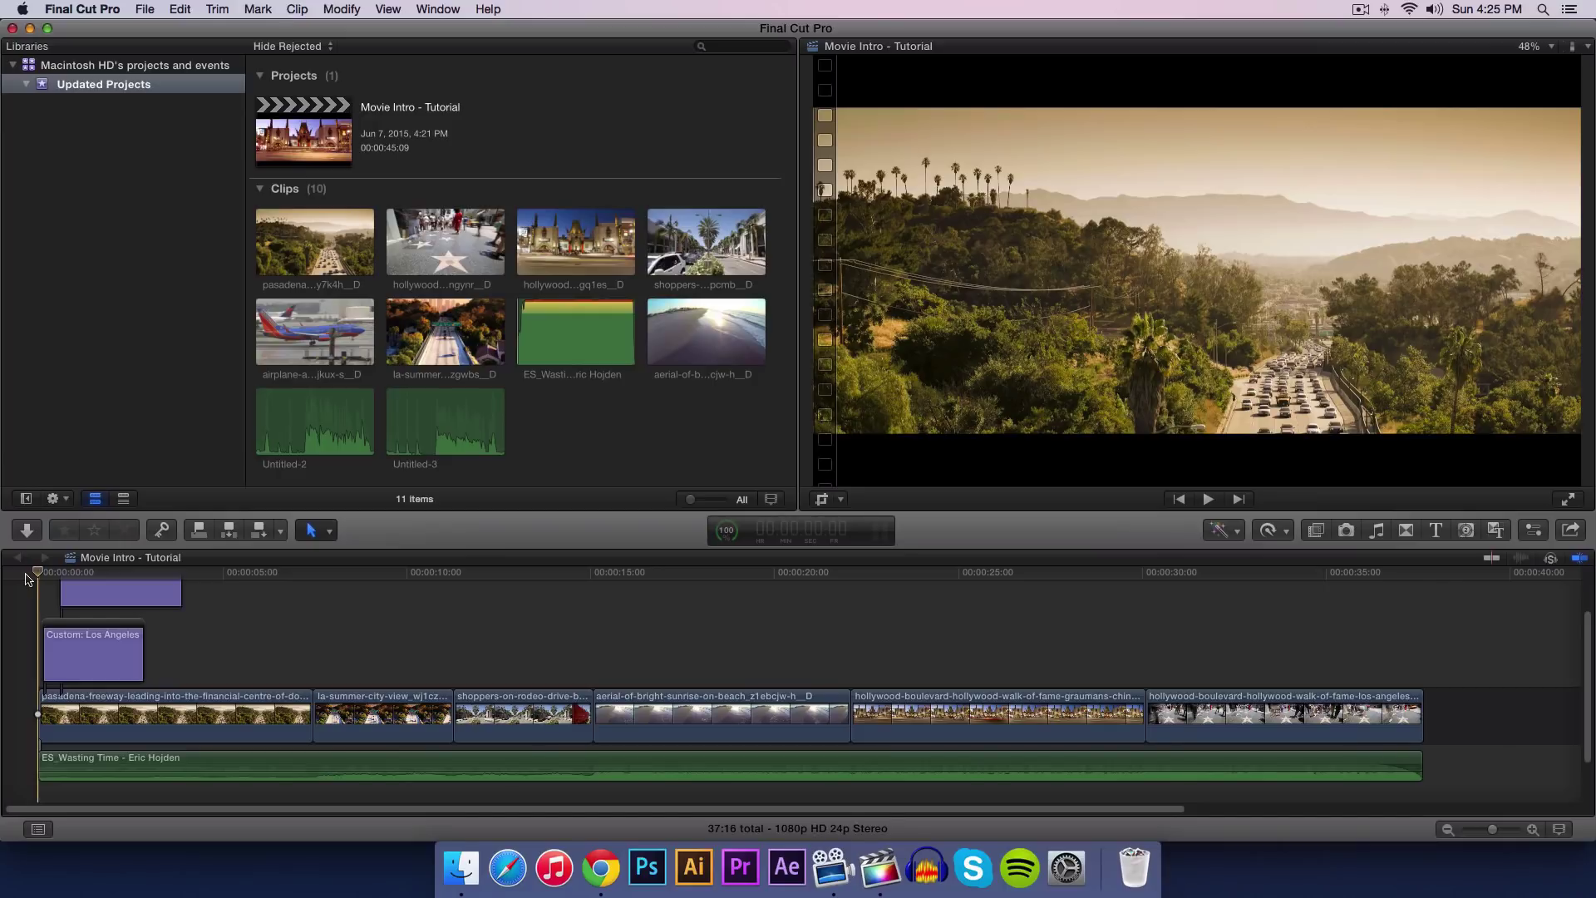
pyautogui.moveTo(25, 574); pyautogui.dragTo(113, 580)
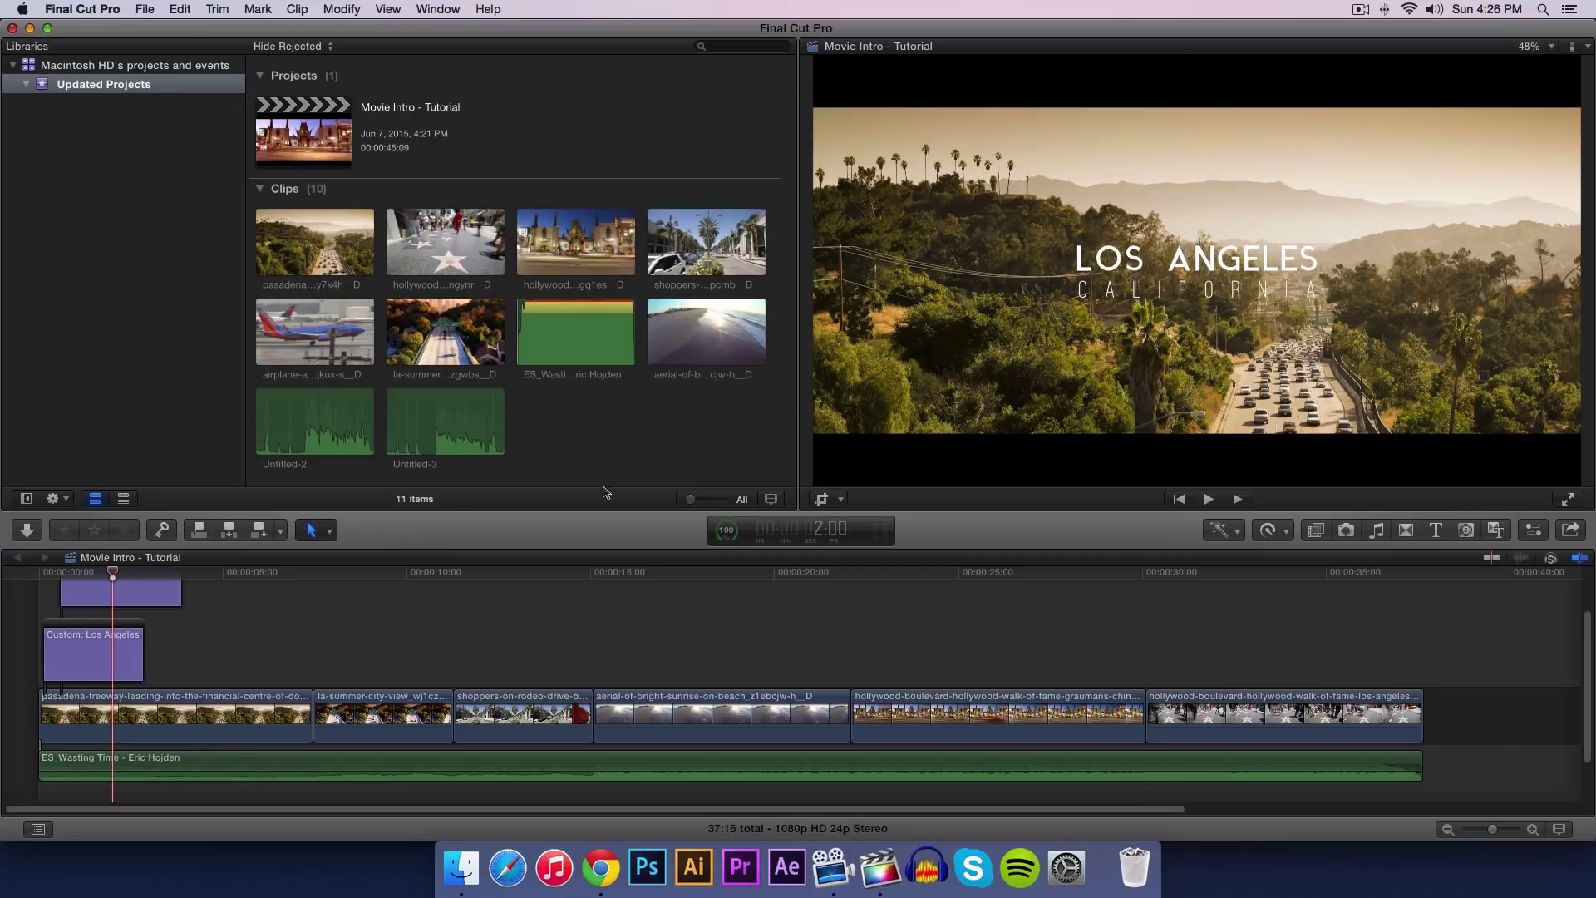
pyautogui.moveTo(93, 573); pyautogui.dragTo(67, 577)
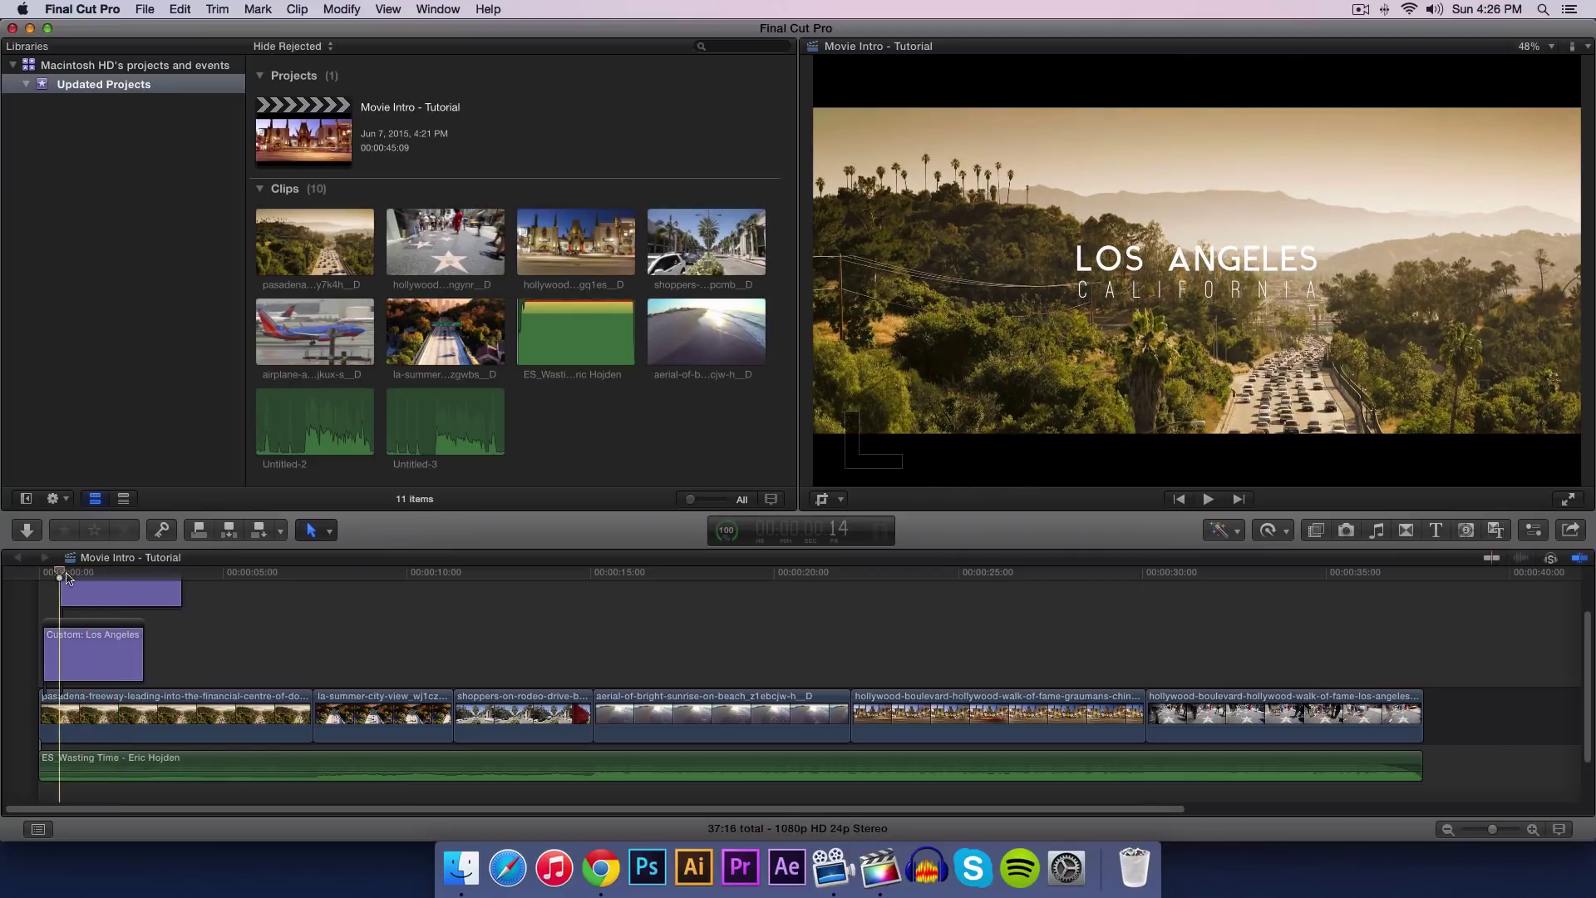
pyautogui.press('space')
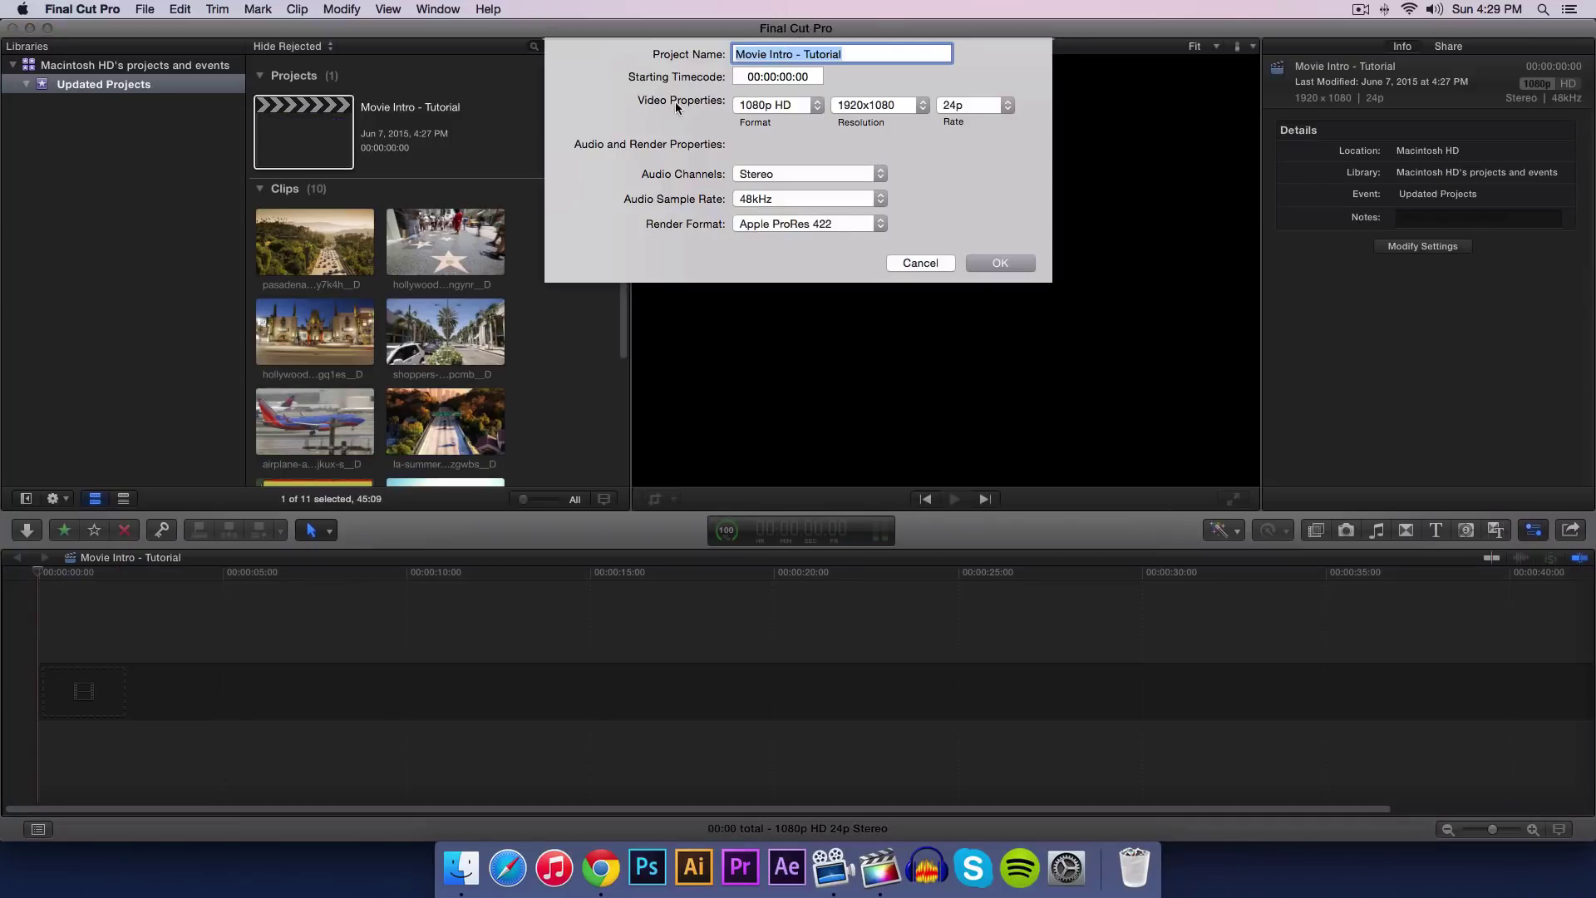
# Step: Set the project's video properties to 1080p HD format, 1920x1080 resolution and a 24p rate
pyautogui.click(765, 108)
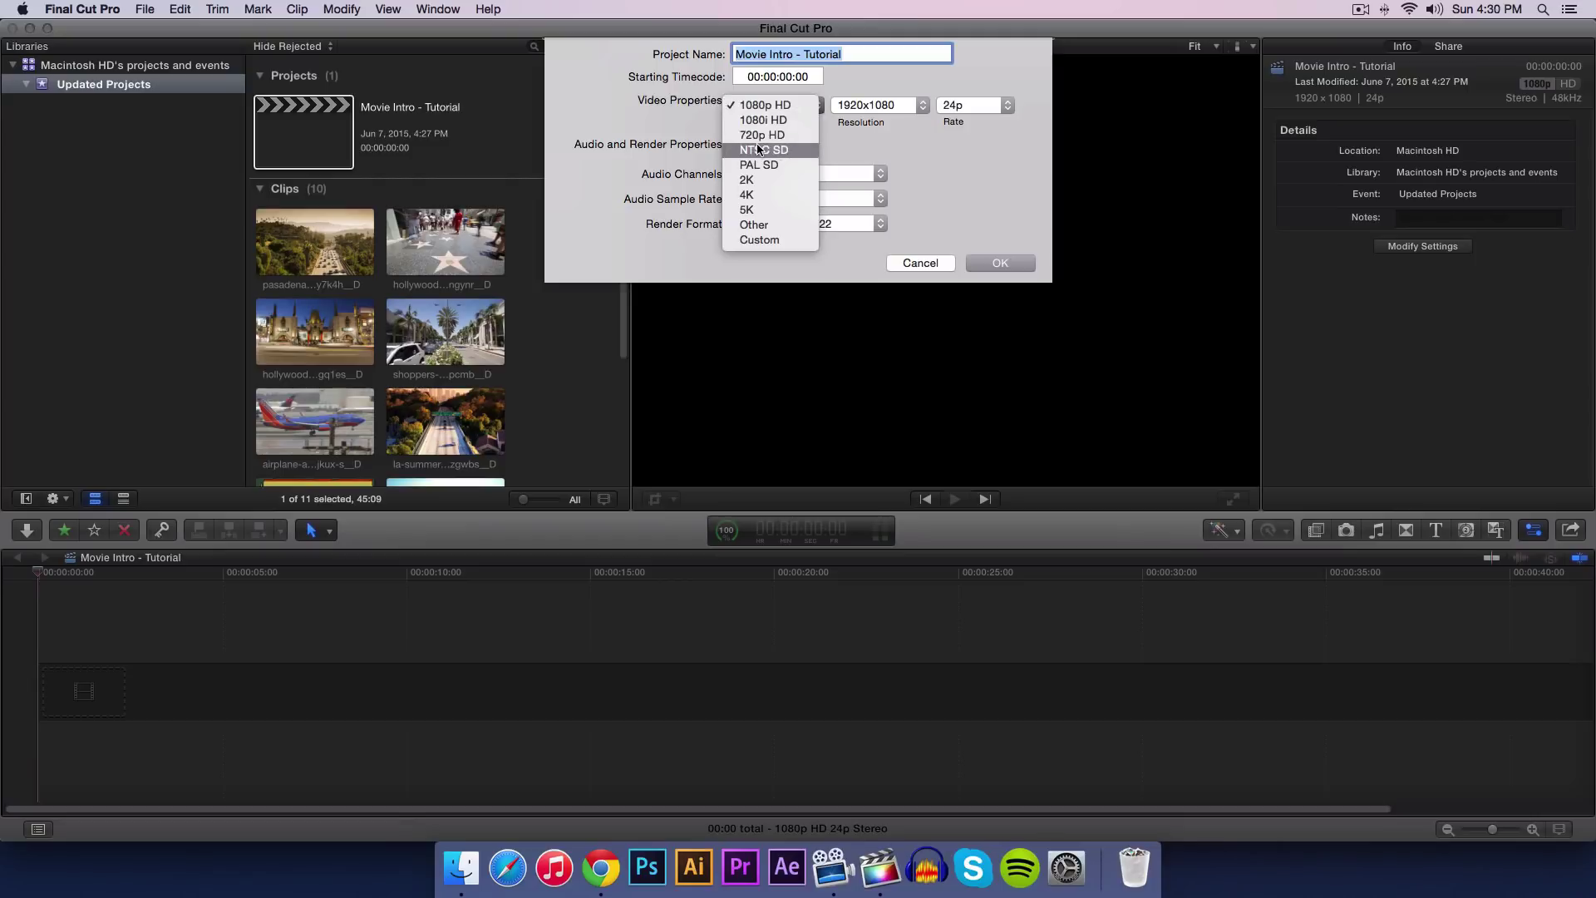
pyautogui.click(780, 106)
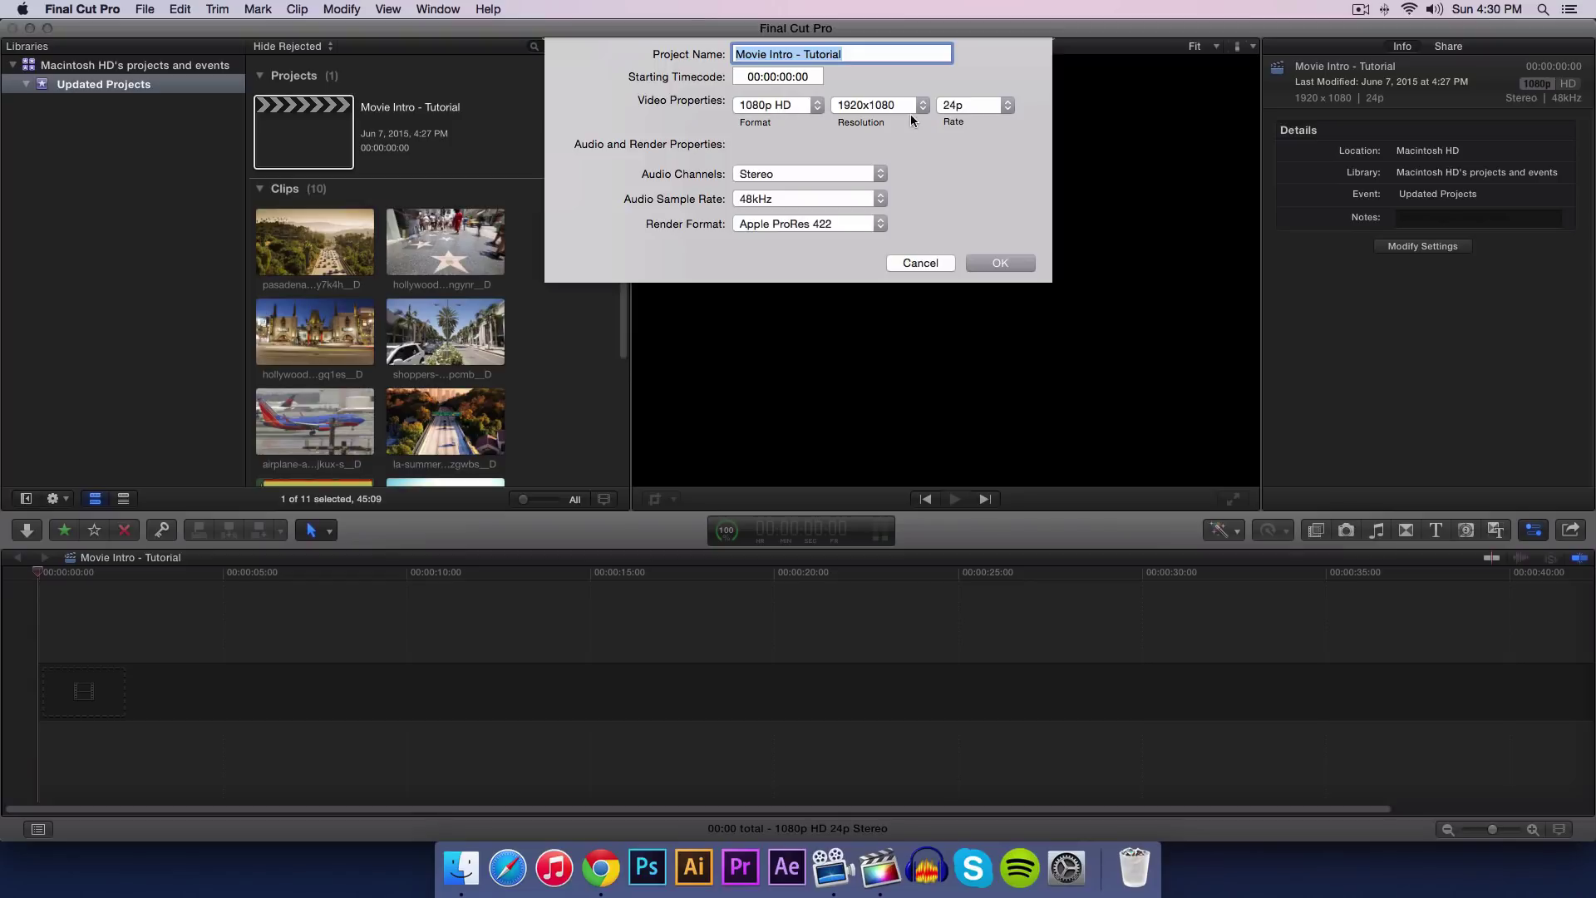
pyautogui.click(861, 111)
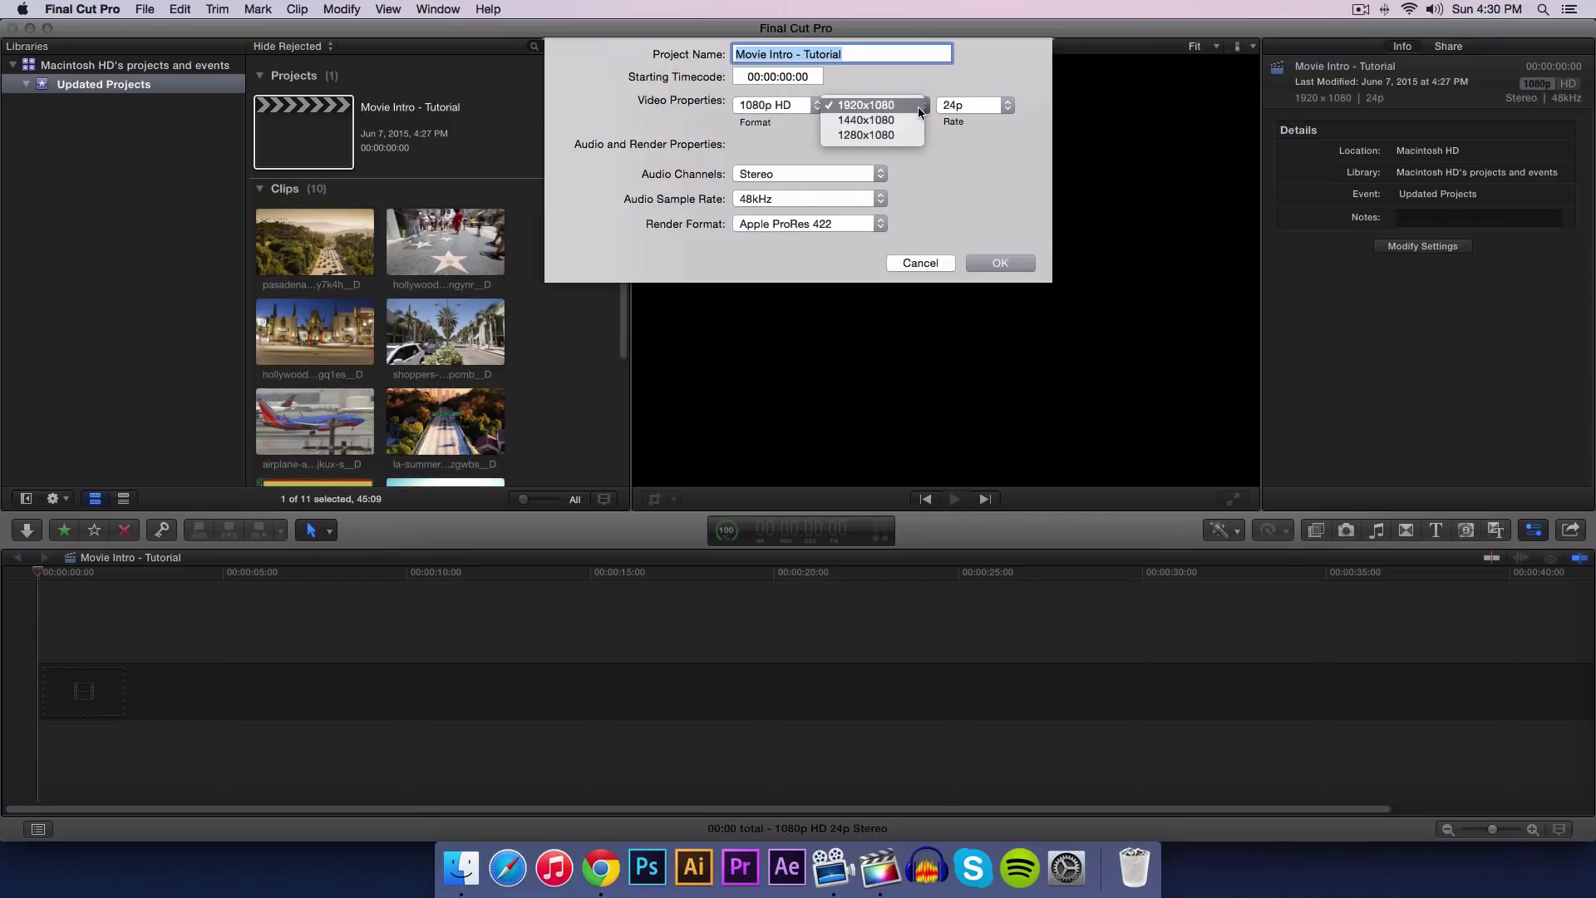
pyautogui.click(868, 106)
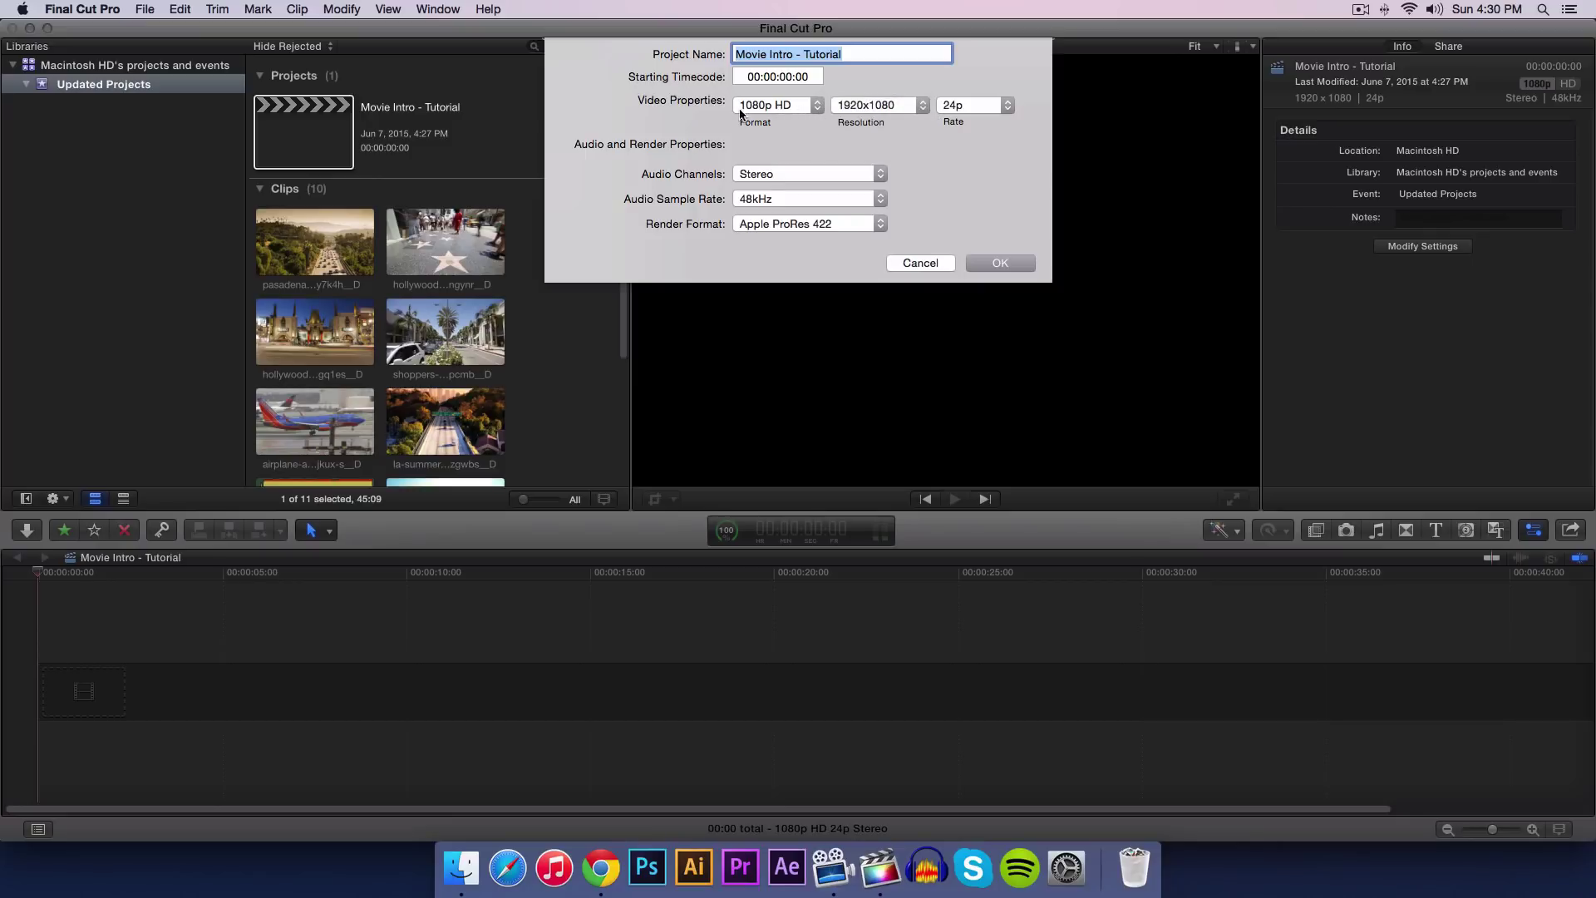
pyautogui.click(973, 107)
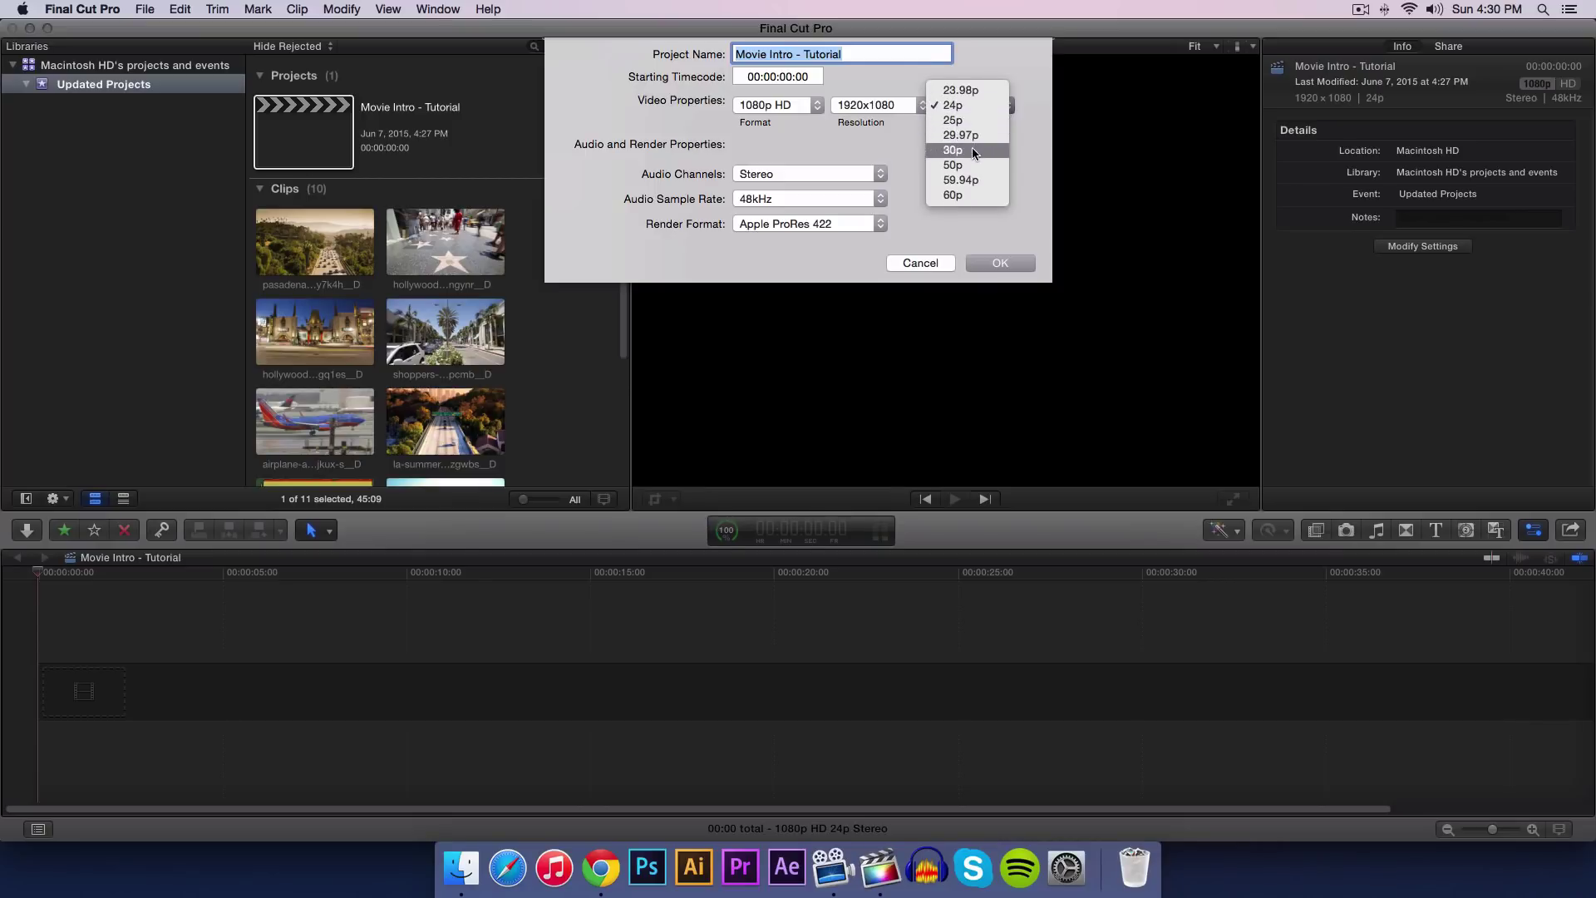
pyautogui.click(951, 105)
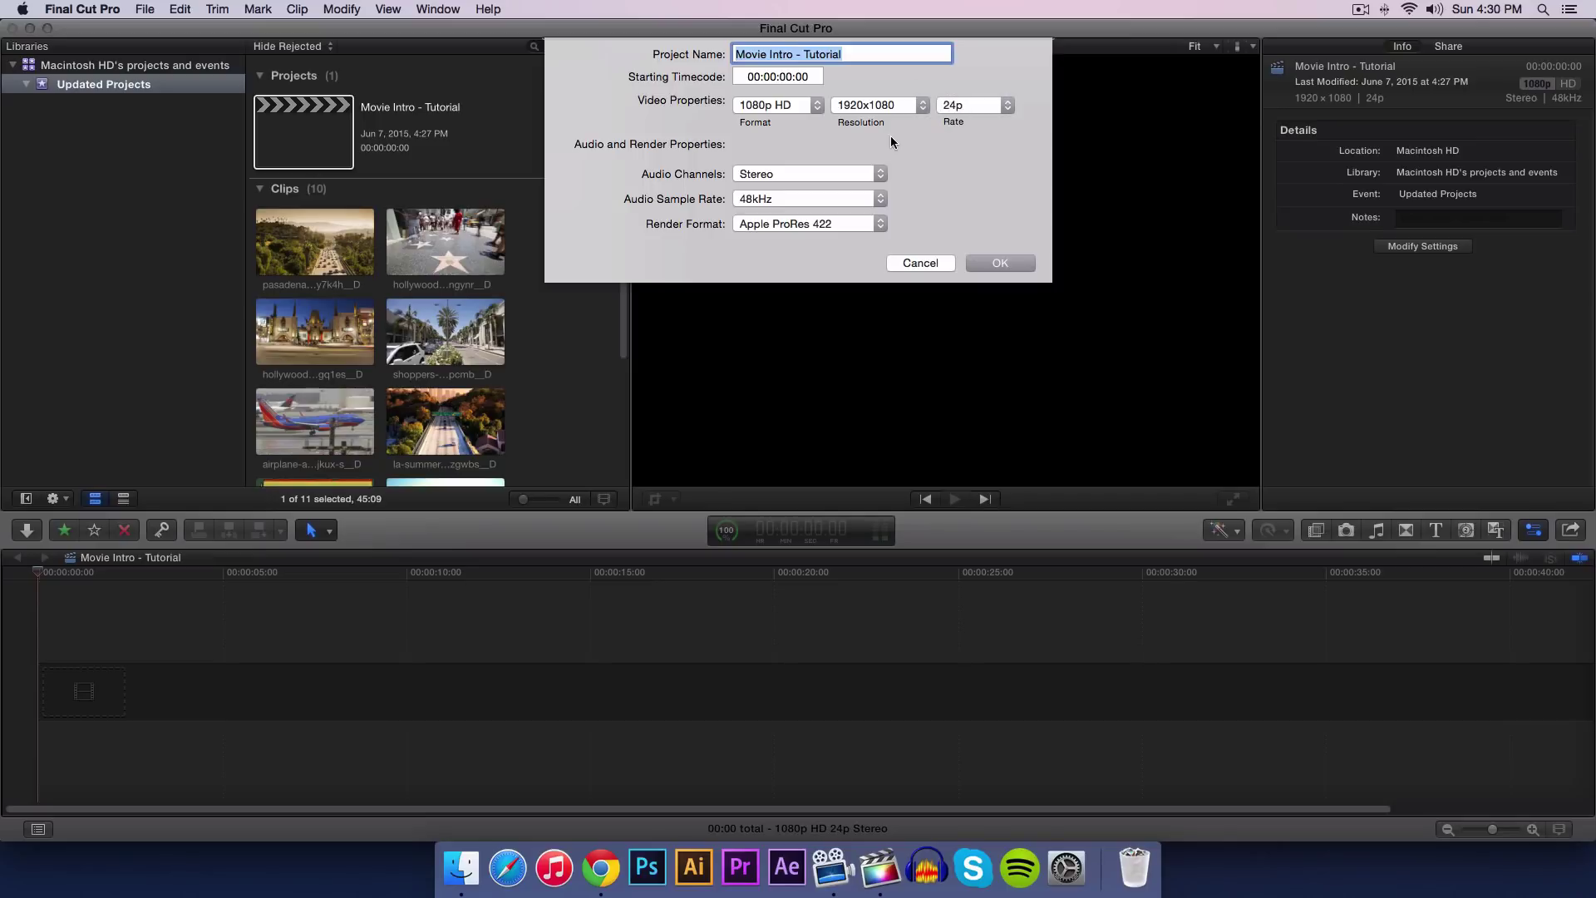
# Step: Set the project's audio to Stereo with a 48kHz sample rate and confirm the project settings
pyautogui.click(778, 173)
pyautogui.click(775, 173)
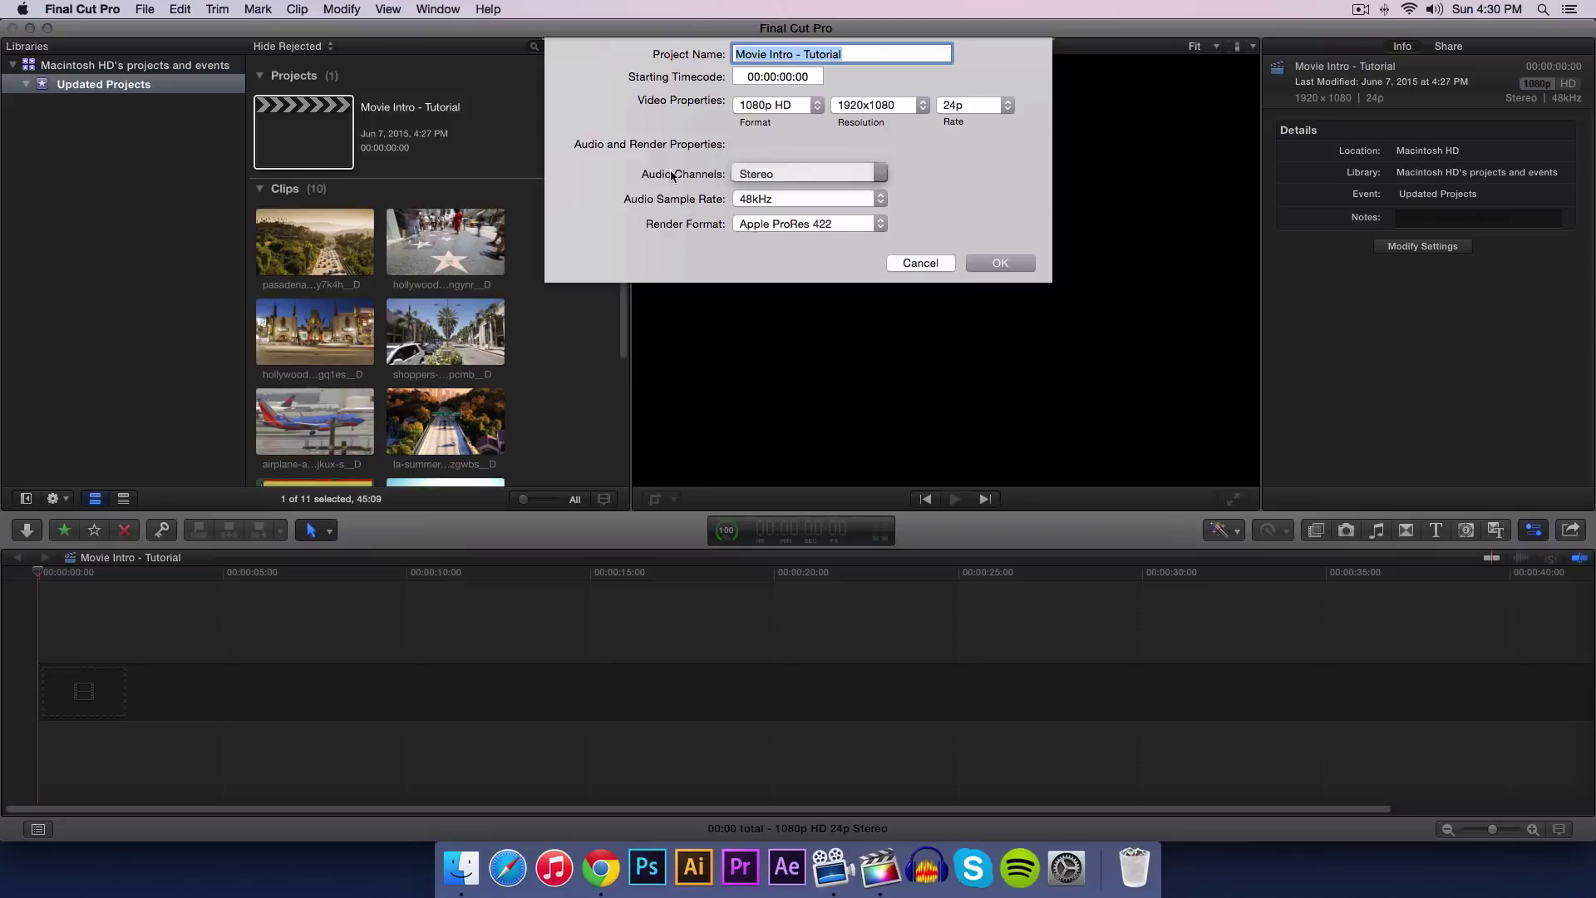
pyautogui.click(753, 202)
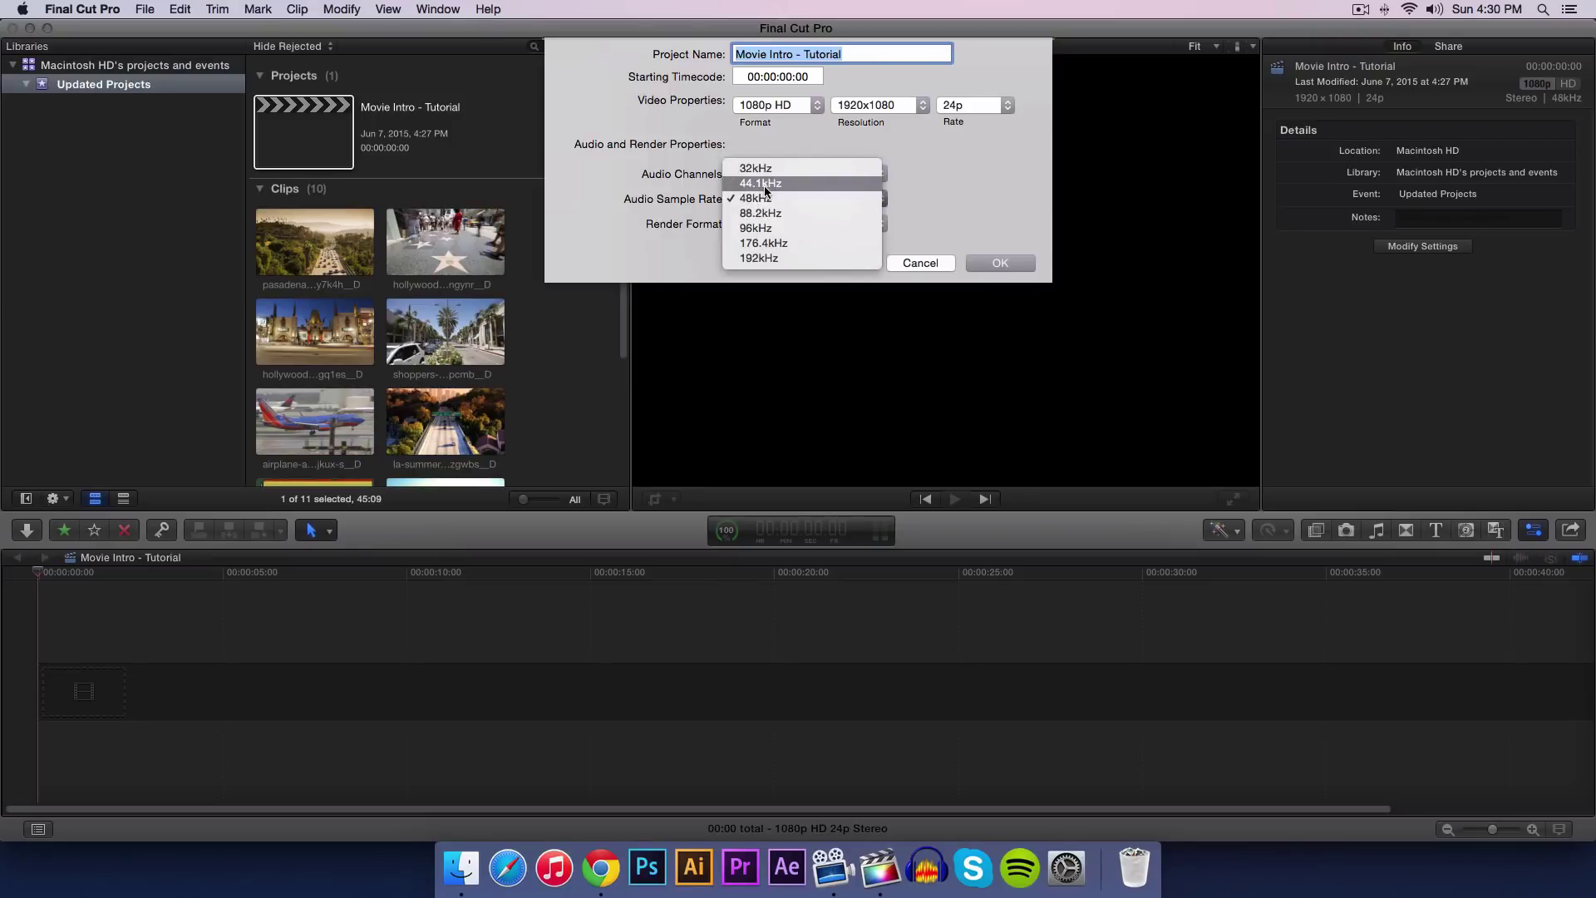
pyautogui.click(697, 196)
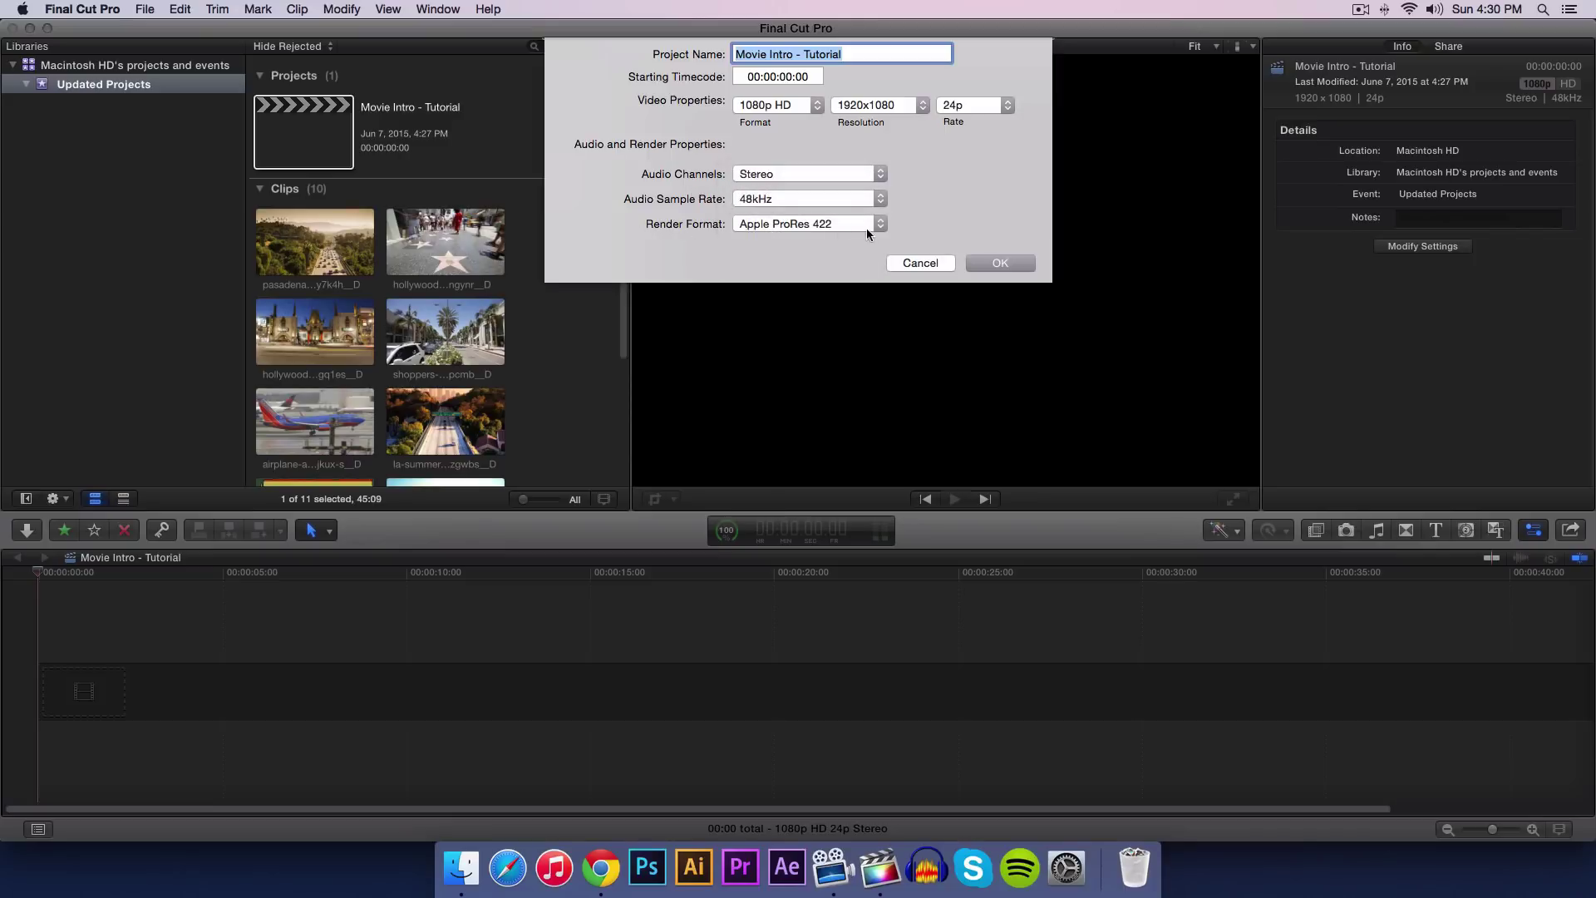
pyautogui.click(997, 263)
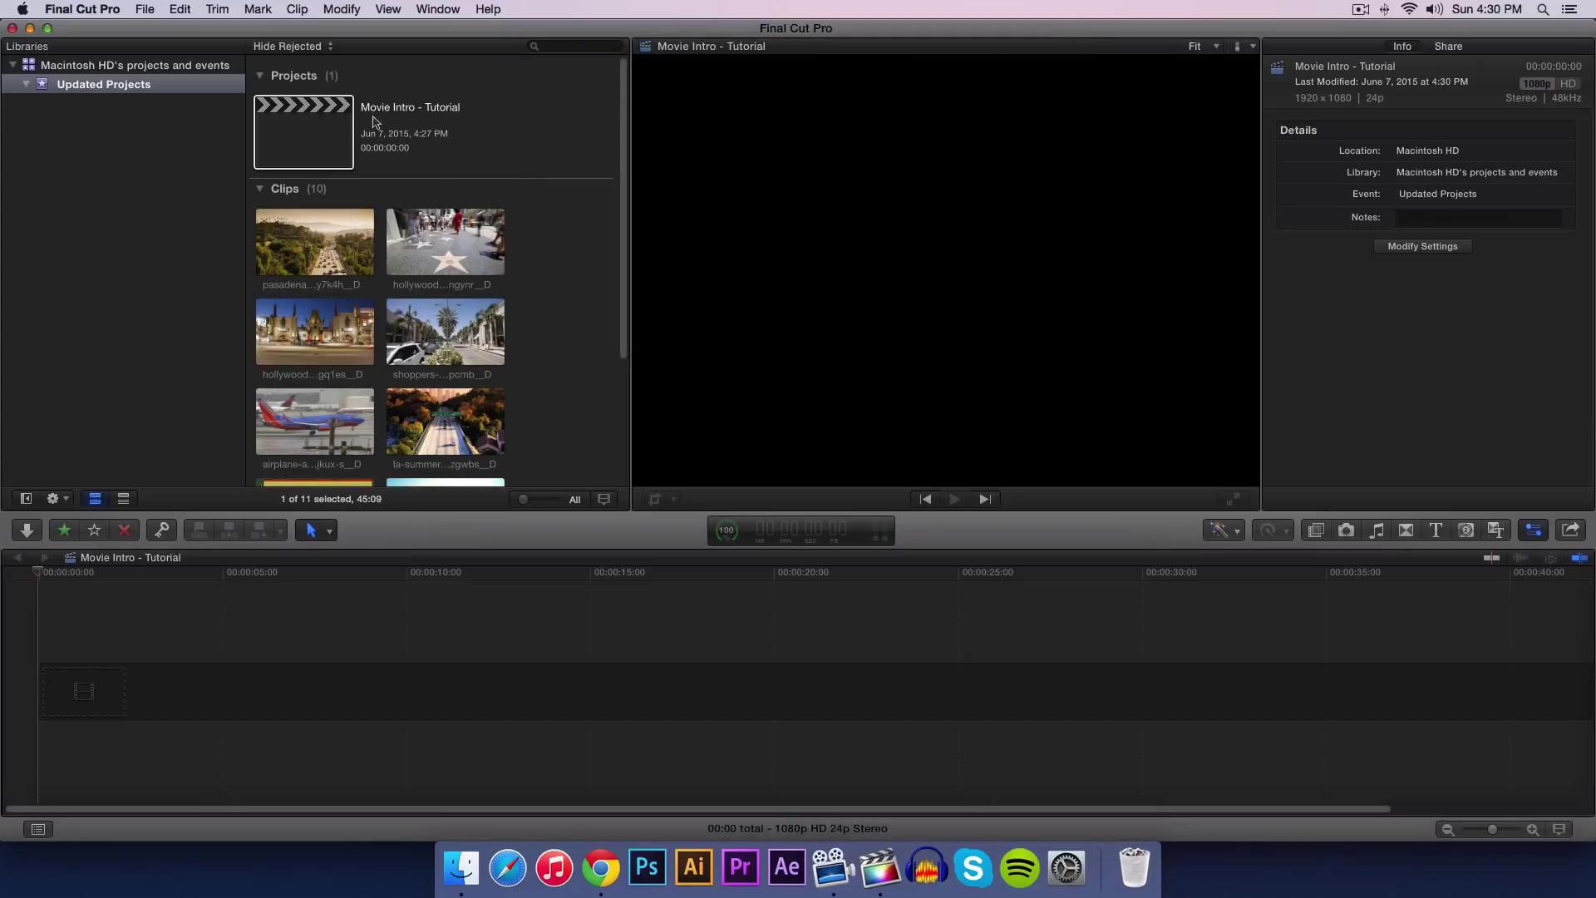
pyautogui.click(1535, 530)
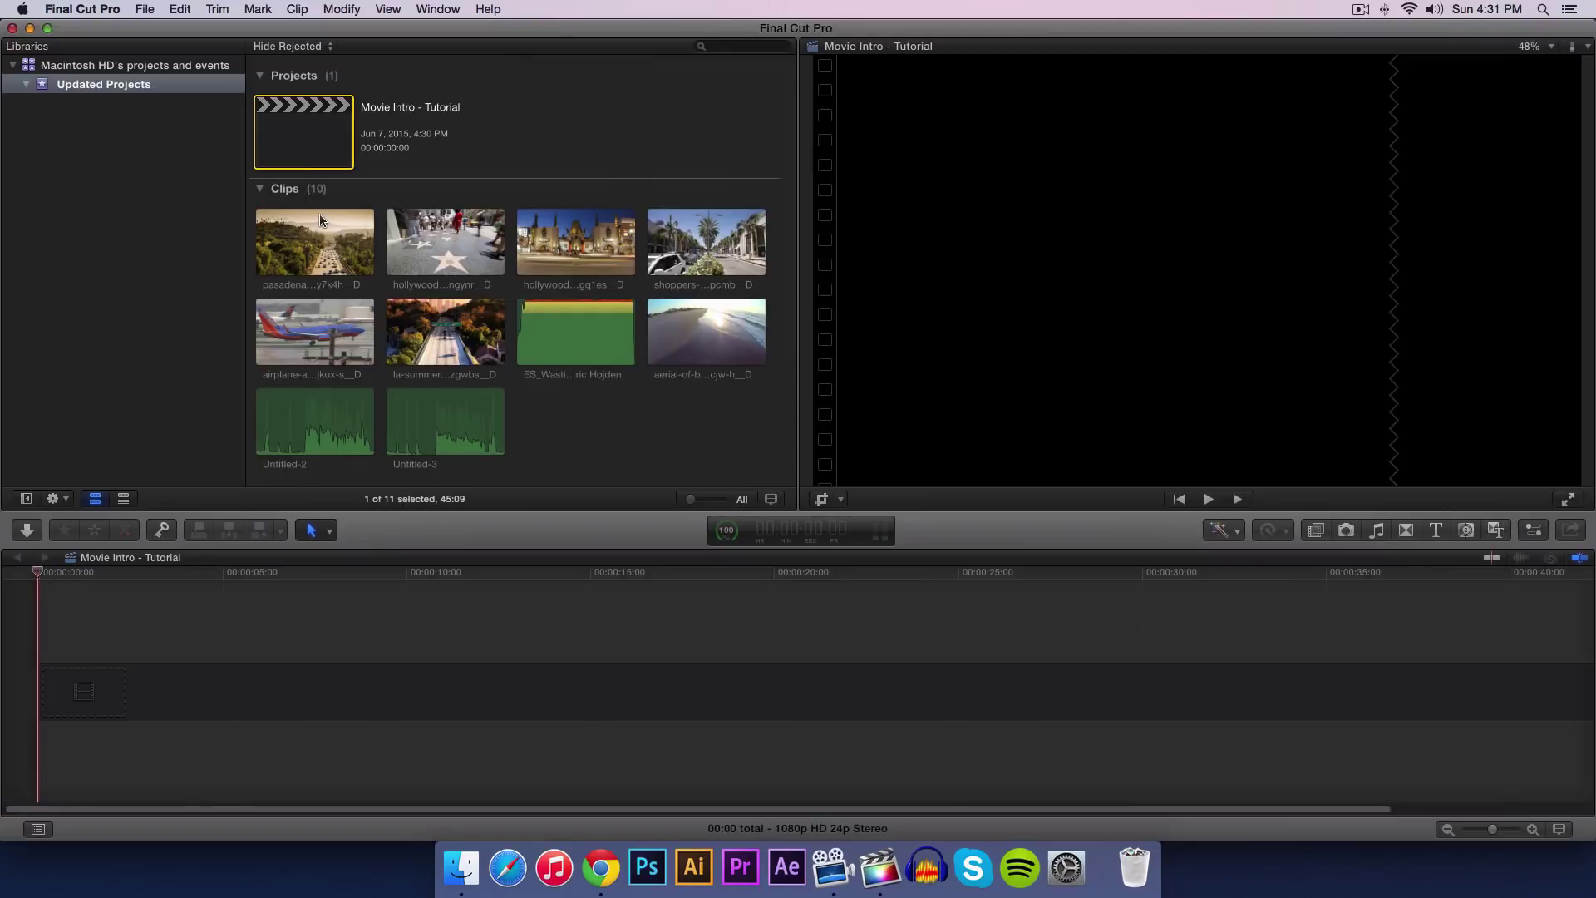
# Step: Add the Pasadena freeway, Rodeo Drive shoppers, beach sunrise, Chinese Theatre, LA summer city view and Walk of Fame clips to the timeline
pyautogui.moveTo(323, 223); pyautogui.dragTo(250, 691)
pyautogui.click(575, 241)
pyautogui.moveTo(699, 241); pyautogui.dragTo(1049, 675)
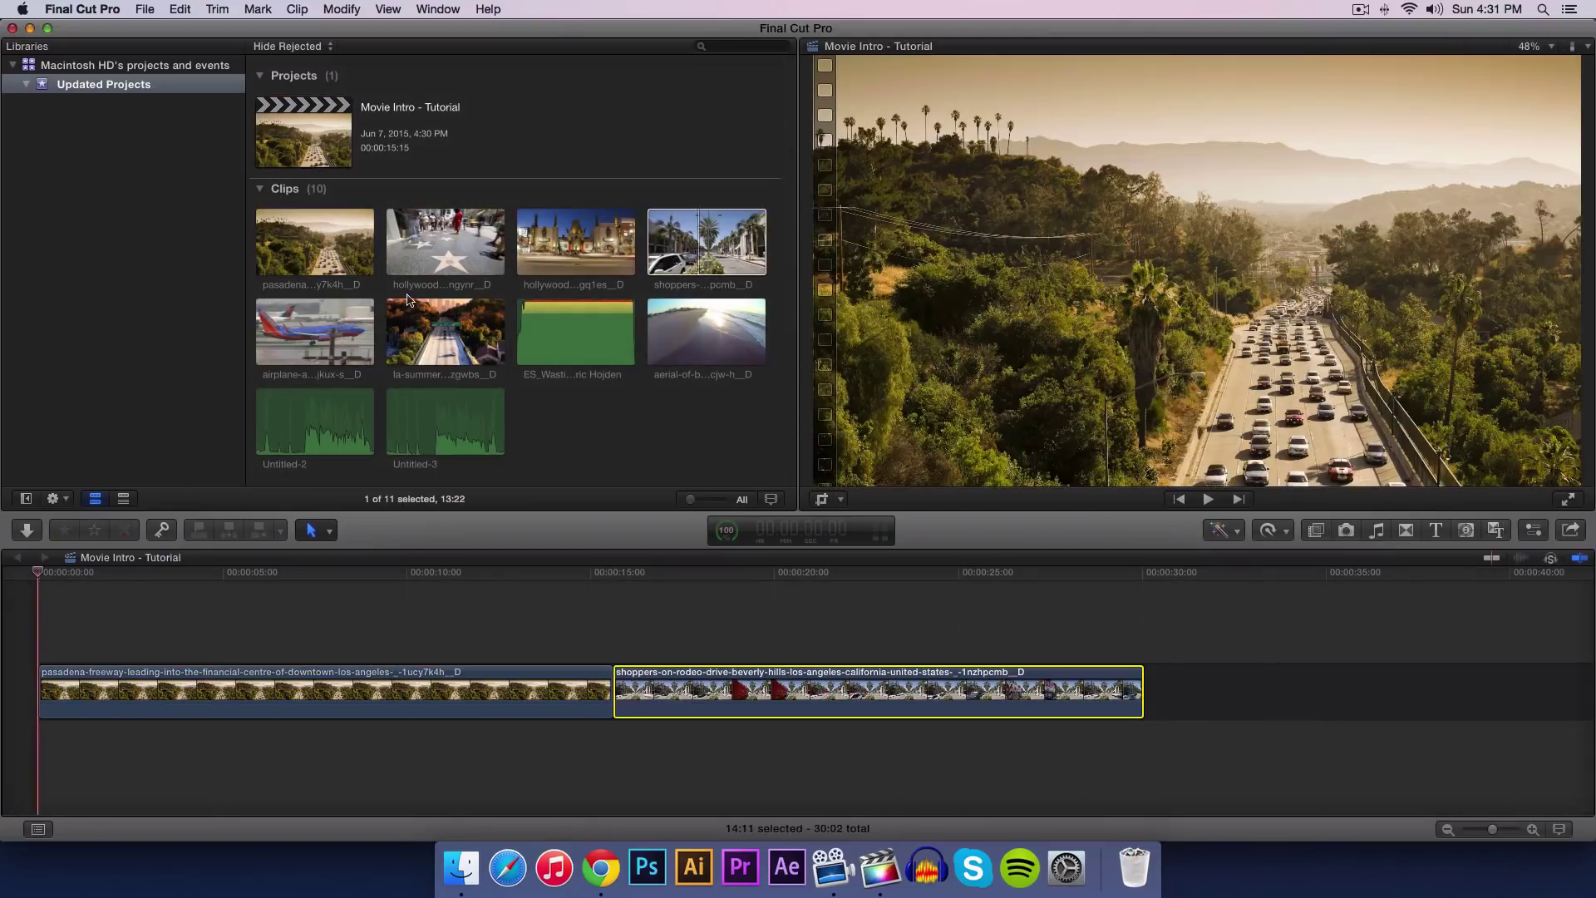
pyautogui.moveTo(568, 226); pyautogui.dragTo(1382, 814)
pyautogui.moveTo(706, 331); pyautogui.dragTo(561, 681)
pyautogui.moveTo(445, 331); pyautogui.dragTo(1236, 688)
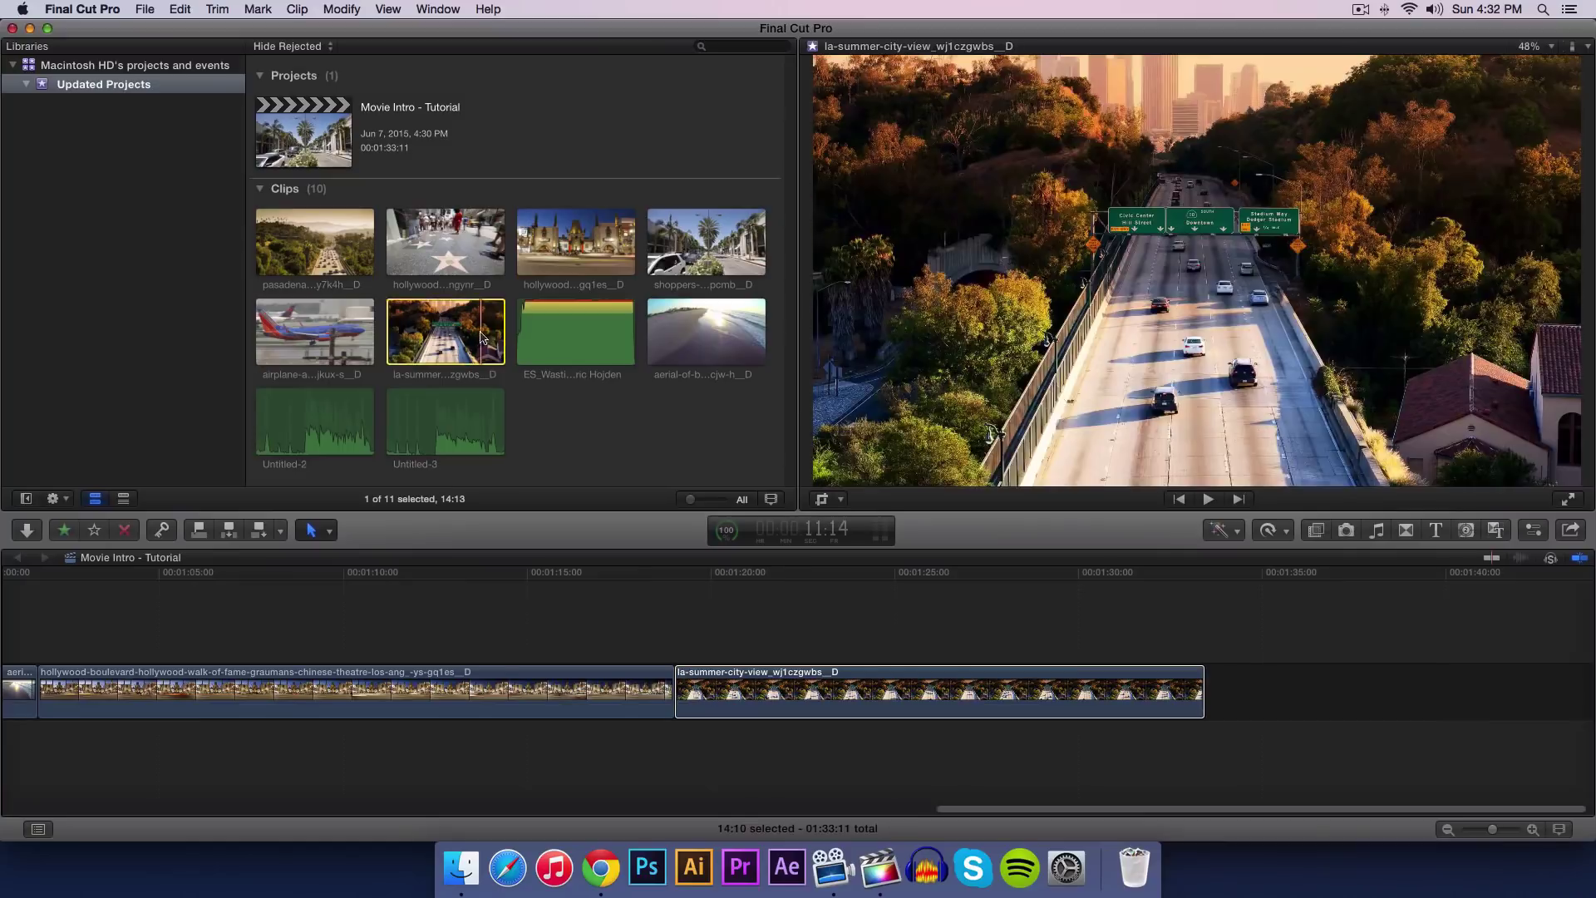
pyautogui.moveTo(428, 241); pyautogui.dragTo(1235, 681)
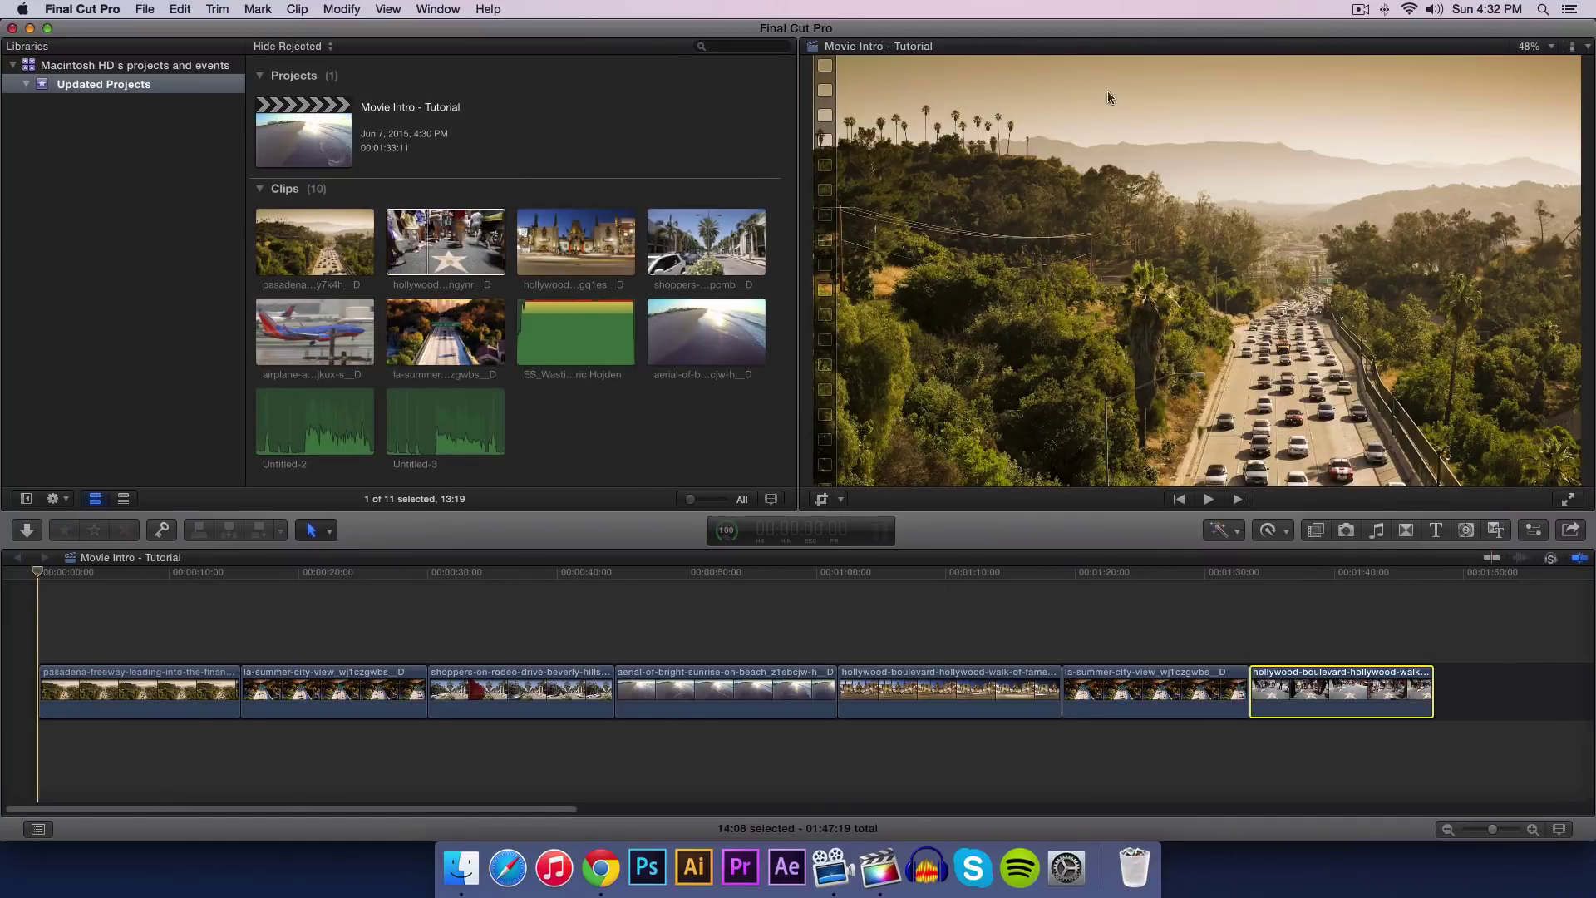
# Step: Apply the Letterbox effect to the Pasadena freeway clip at the start of the timeline
pyautogui.click(1530, 529)
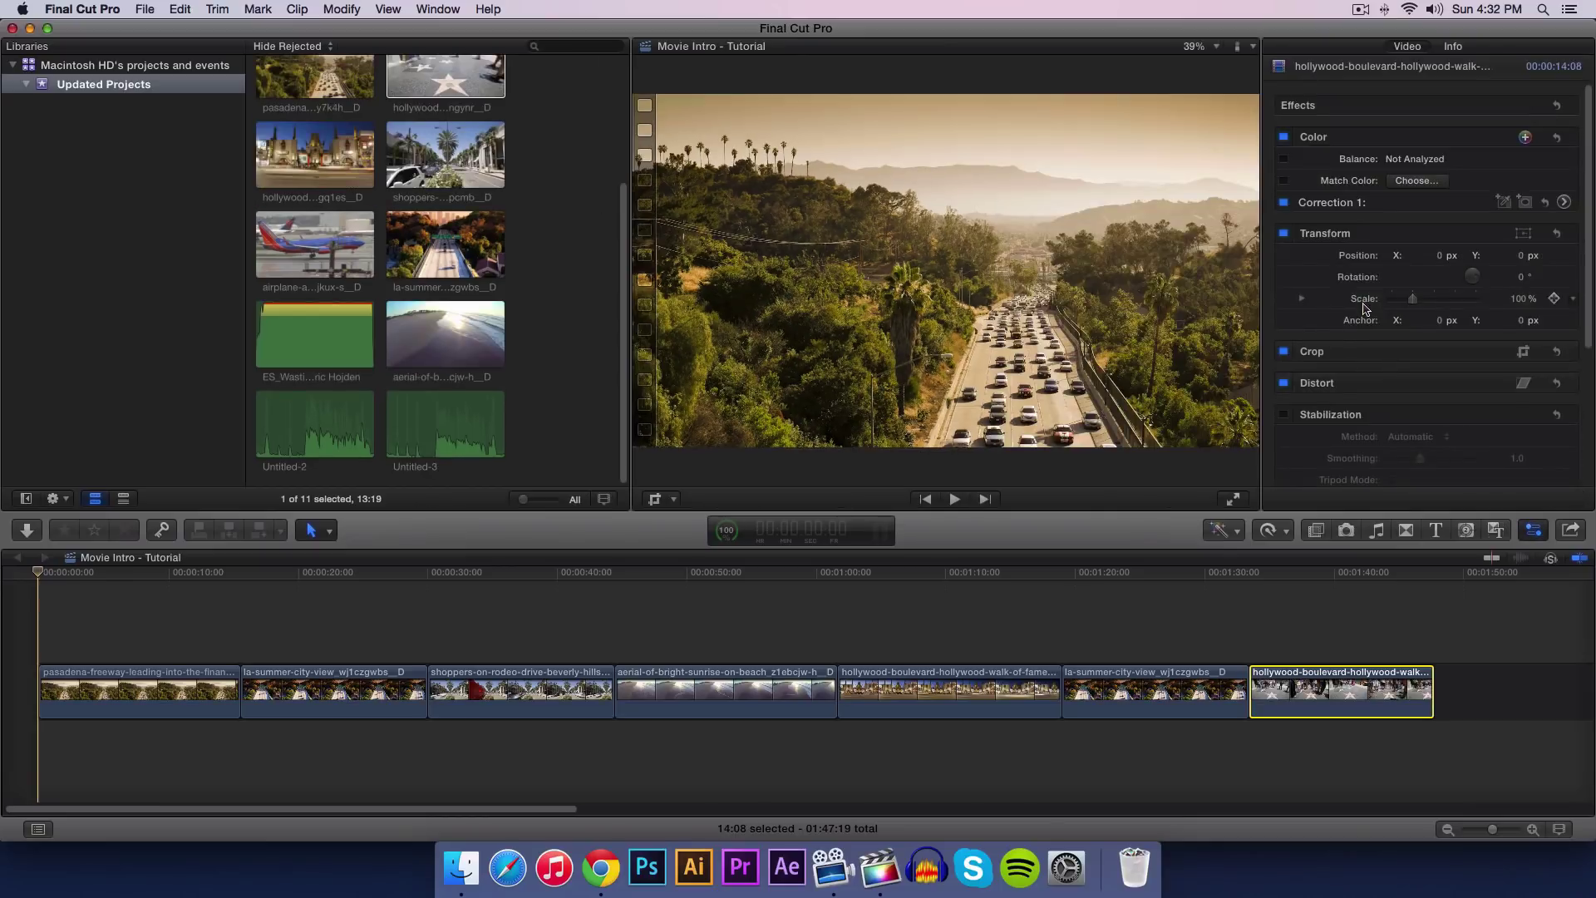
pyautogui.click(1534, 529)
pyautogui.click(1314, 530)
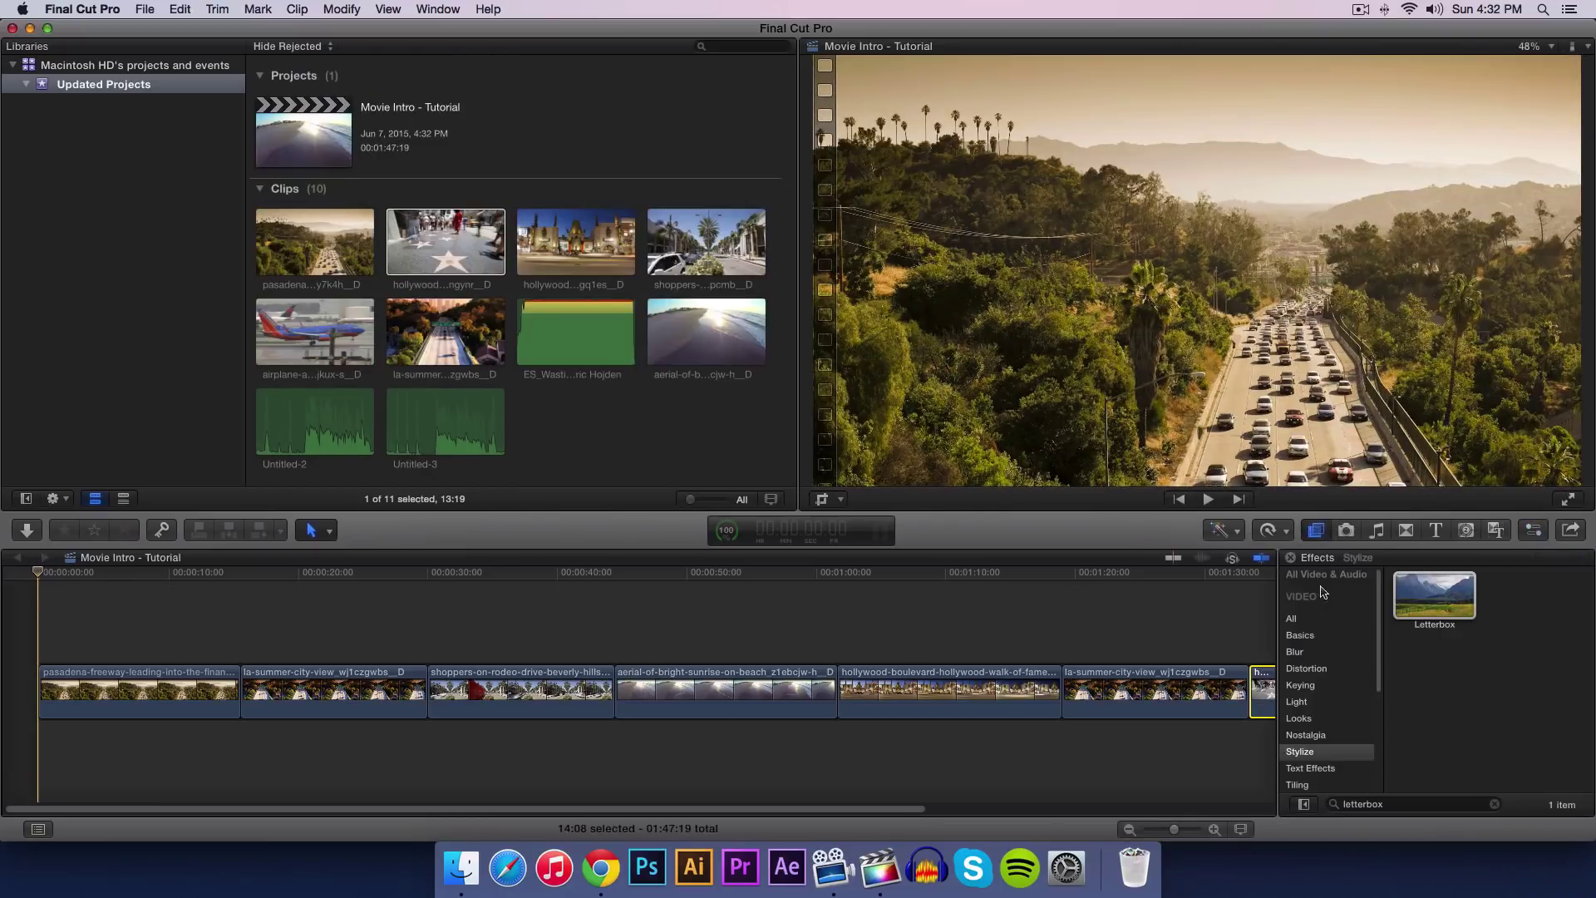
pyautogui.doubleClick(1379, 802)
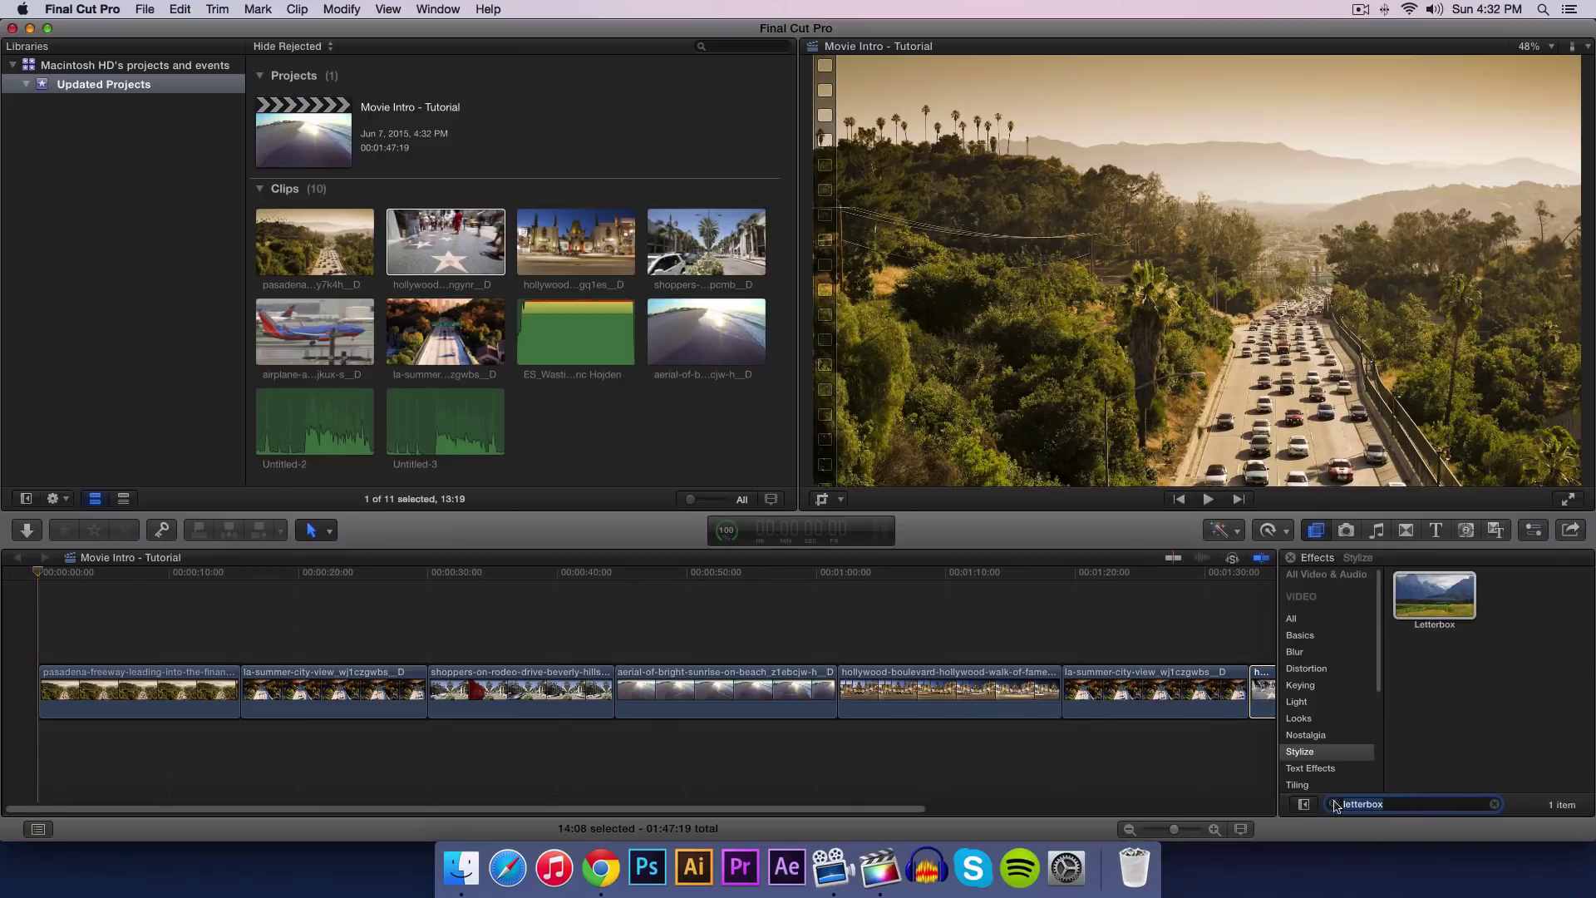
pyautogui.click(1434, 607)
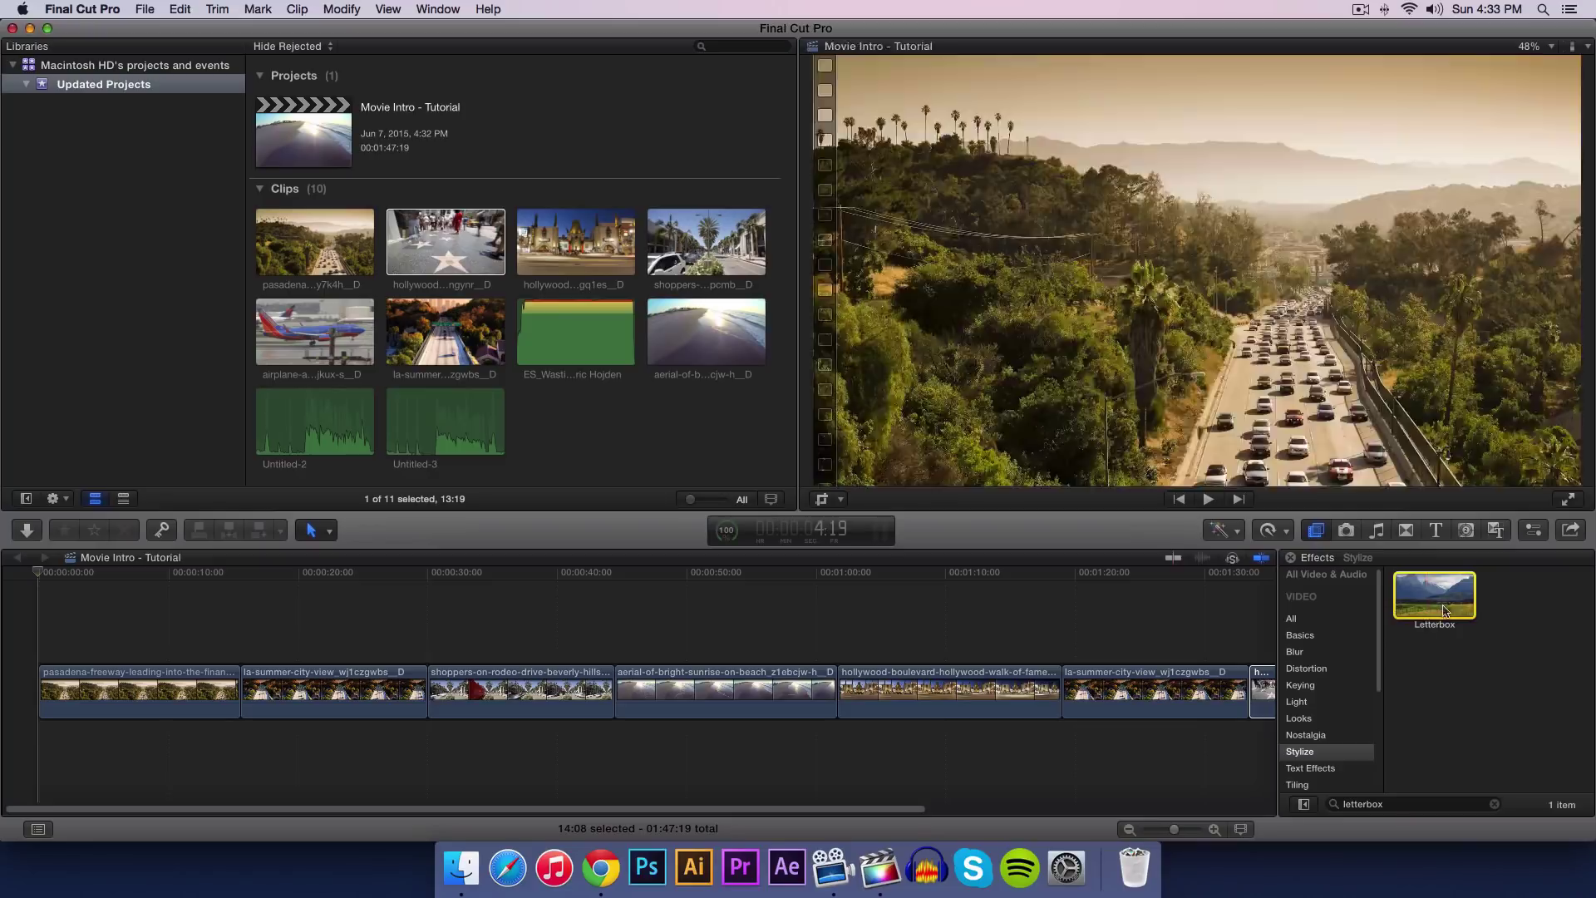
pyautogui.moveTo(1438, 604); pyautogui.dragTo(160, 675)
pyautogui.click(160, 675)
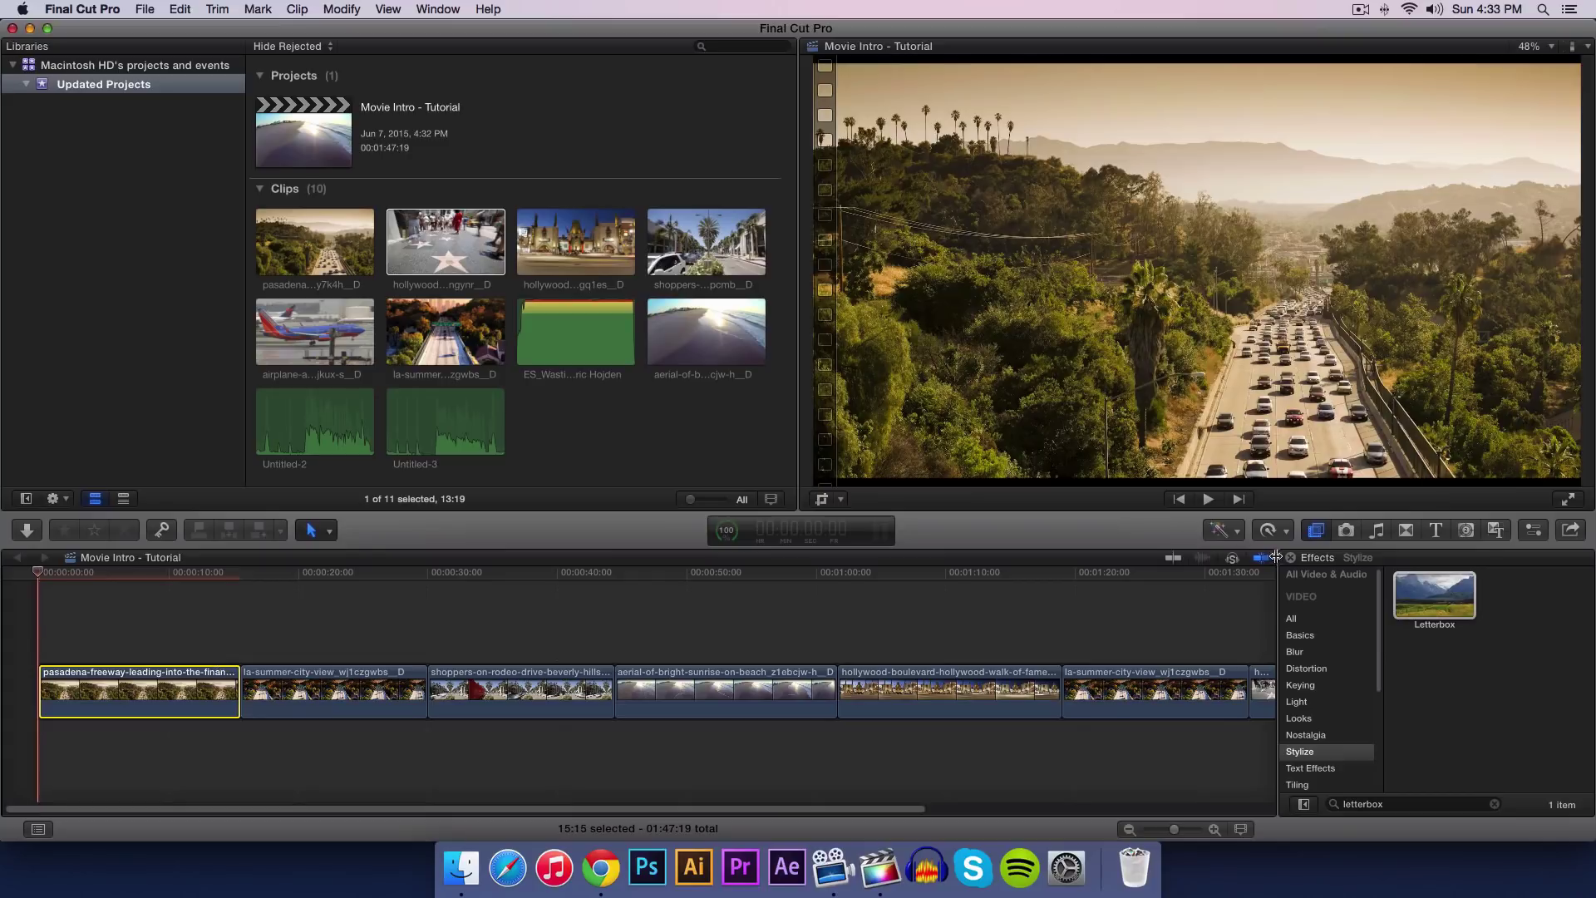
# Step: Set the Letterbox effect's aspect ratio to 2.55:1 on the Pasadena freeway clip
pyautogui.click(1537, 532)
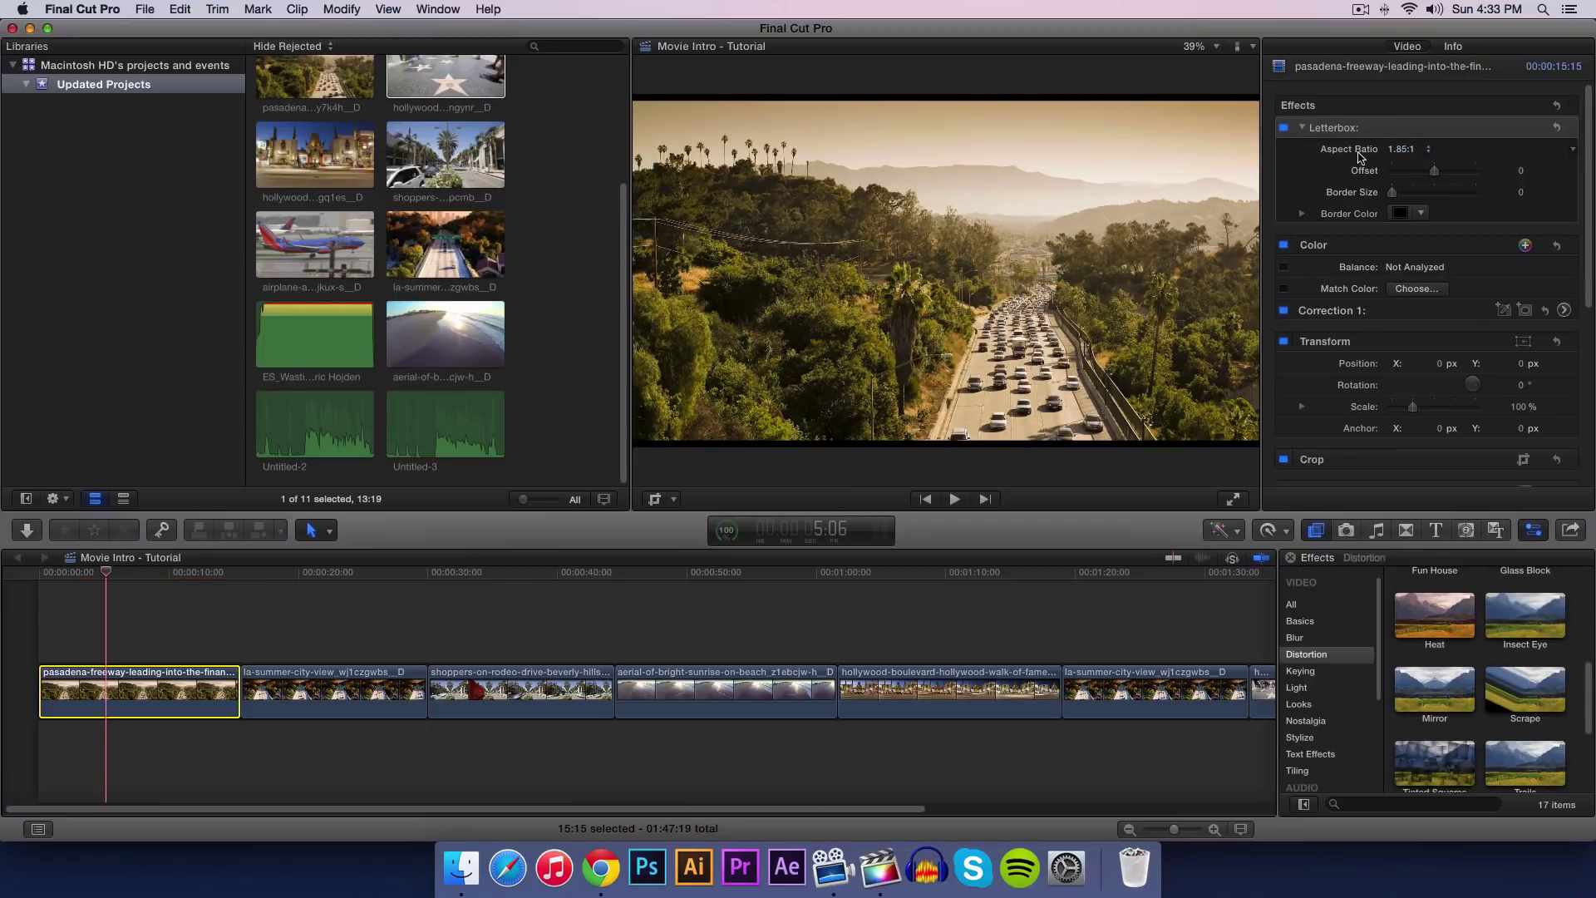
pyautogui.click(1412, 155)
pyautogui.click(1408, 162)
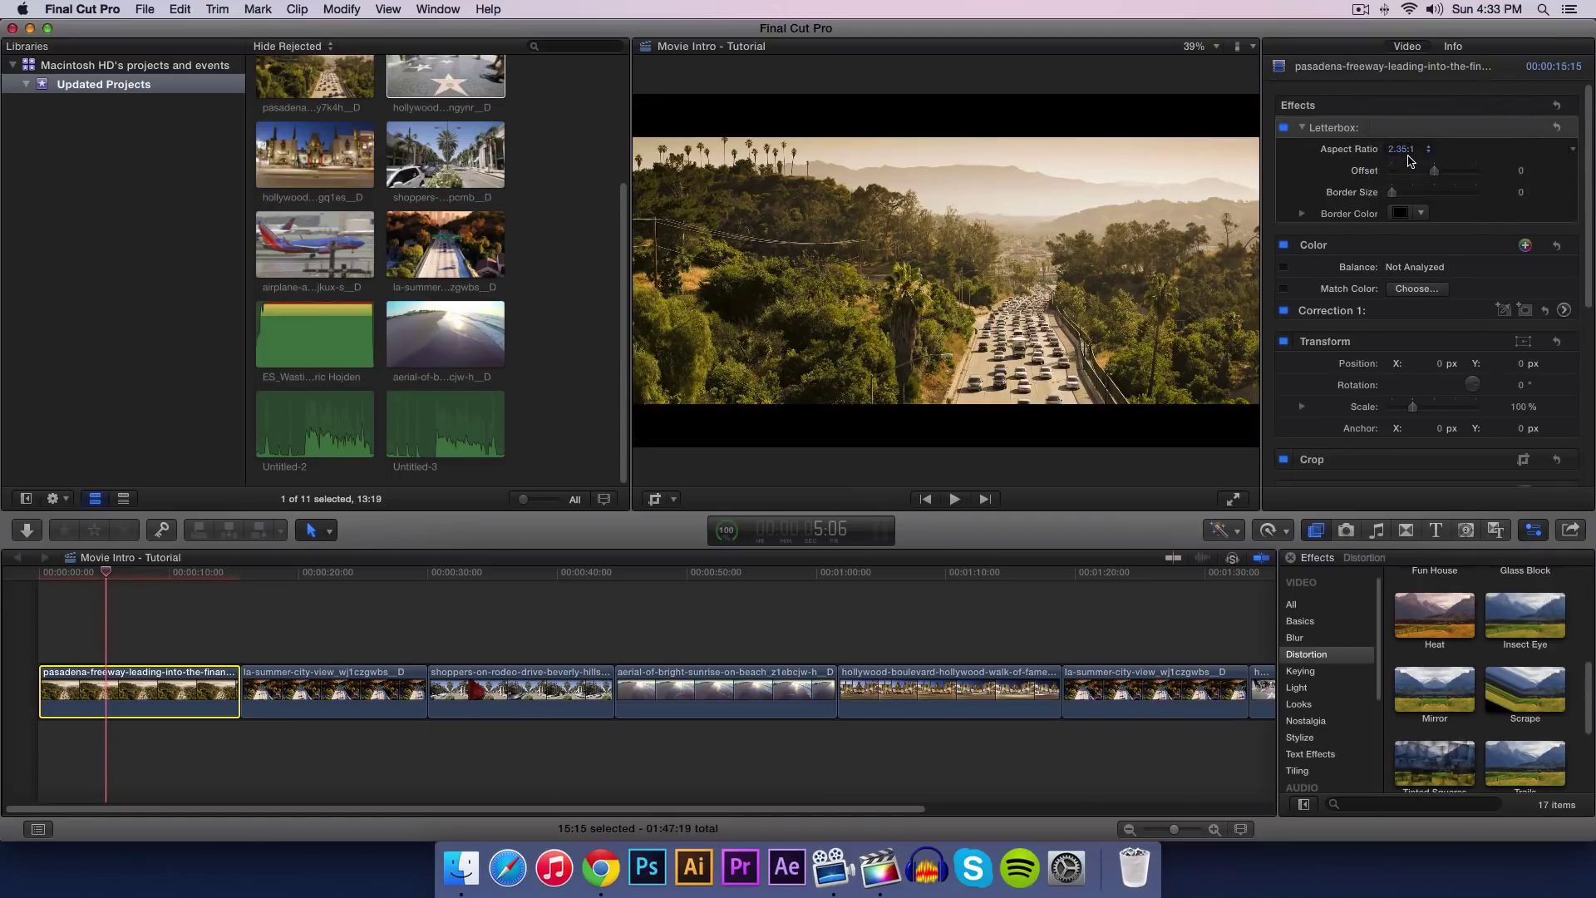
pyautogui.click(1410, 154)
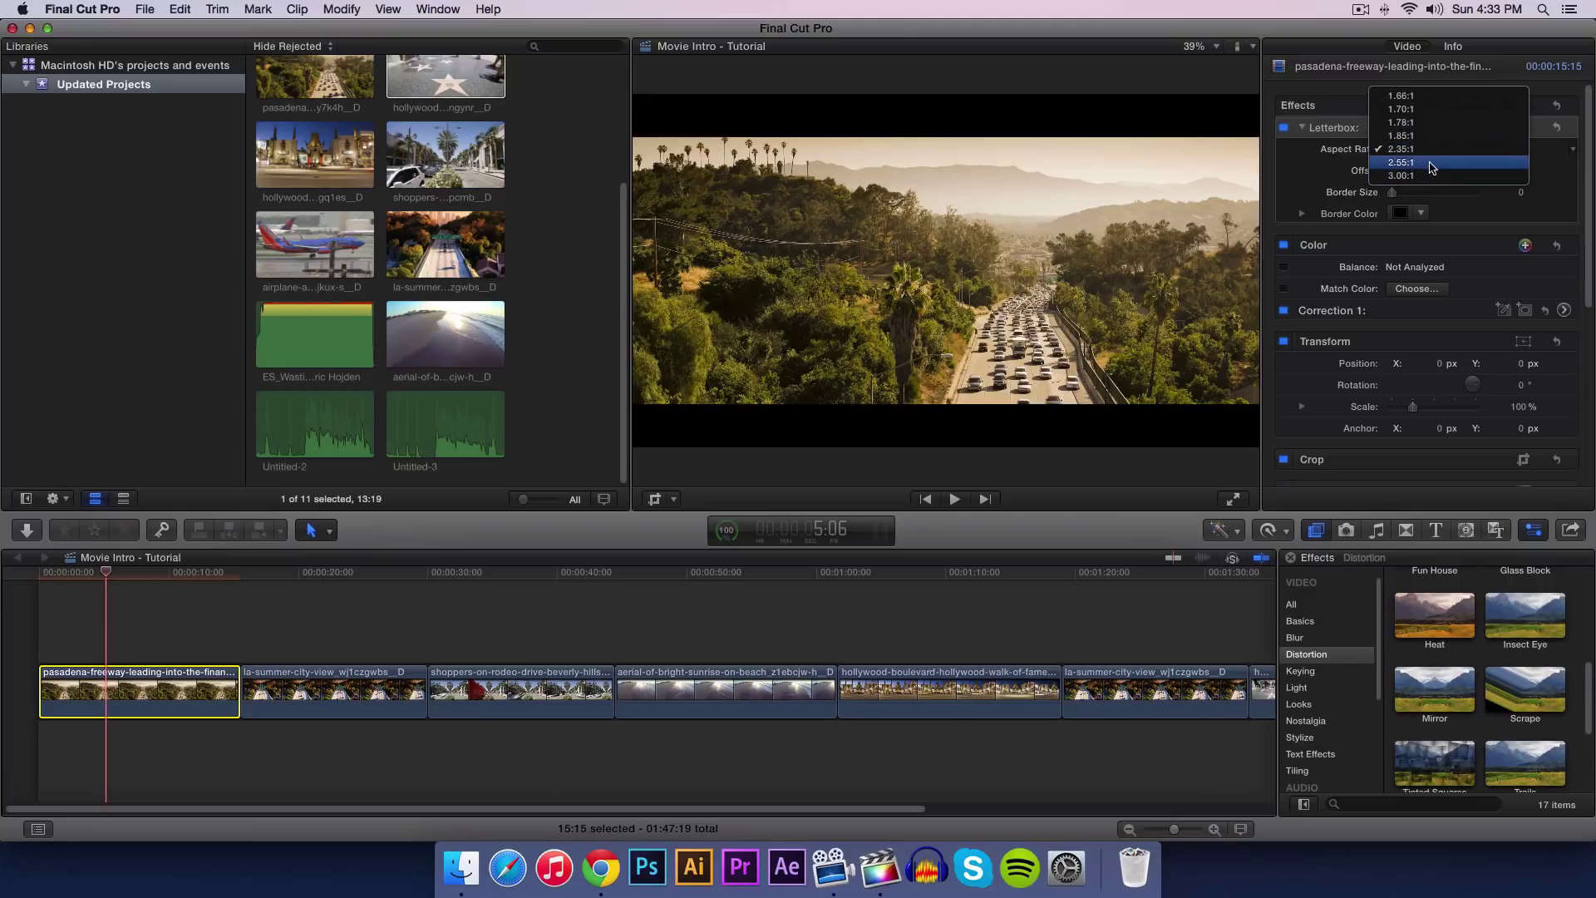
pyautogui.click(1429, 163)
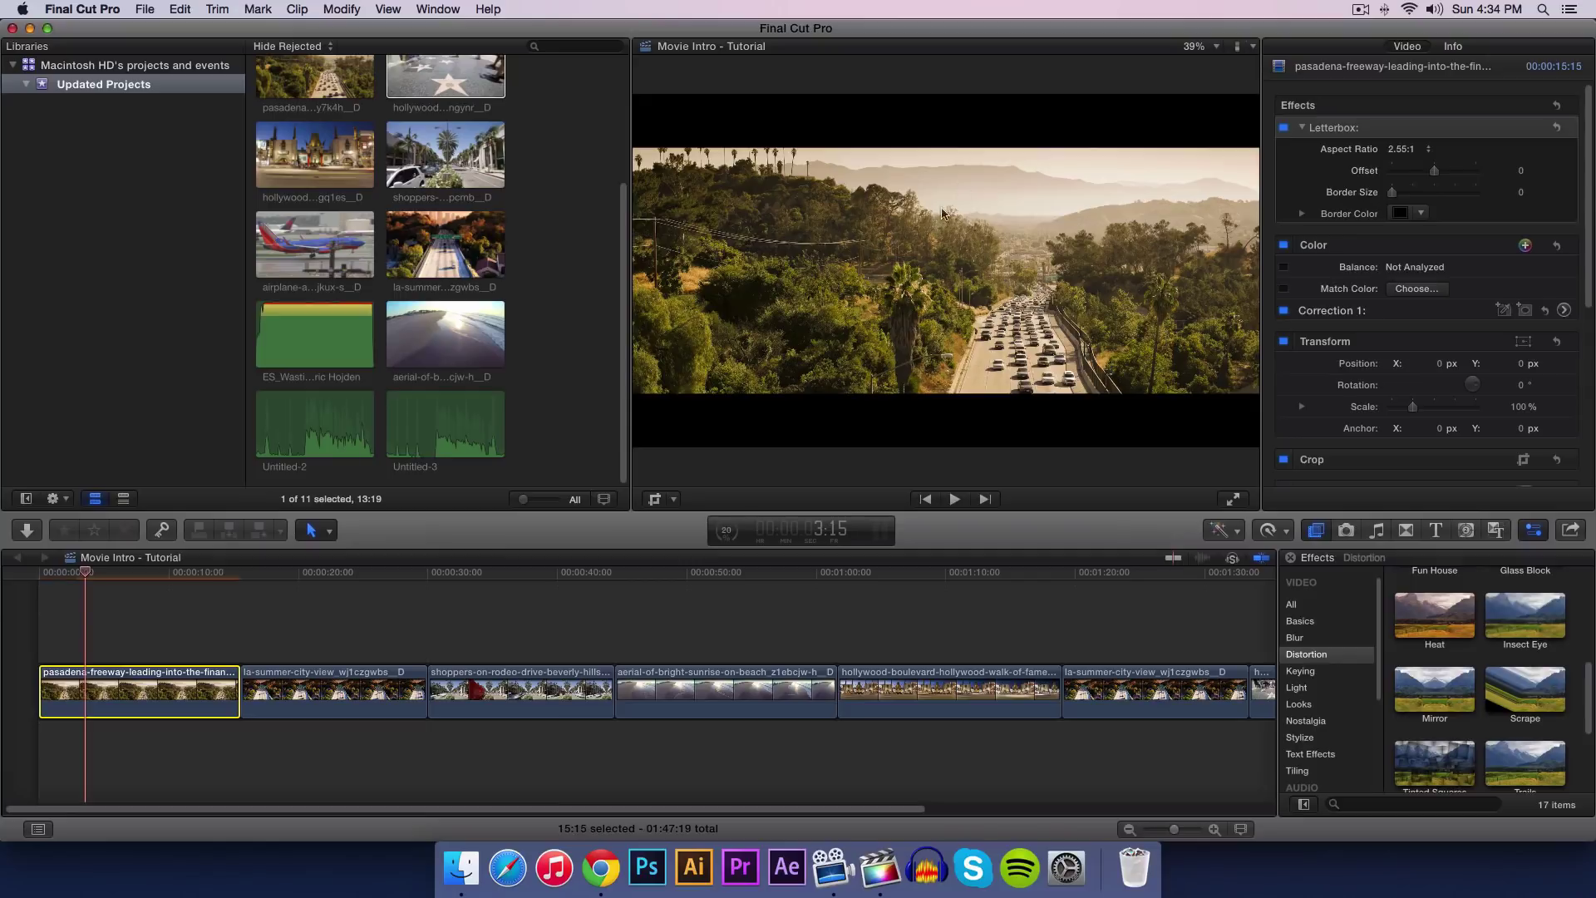
pyautogui.moveTo(85, 571); pyautogui.dragTo(38, 579)
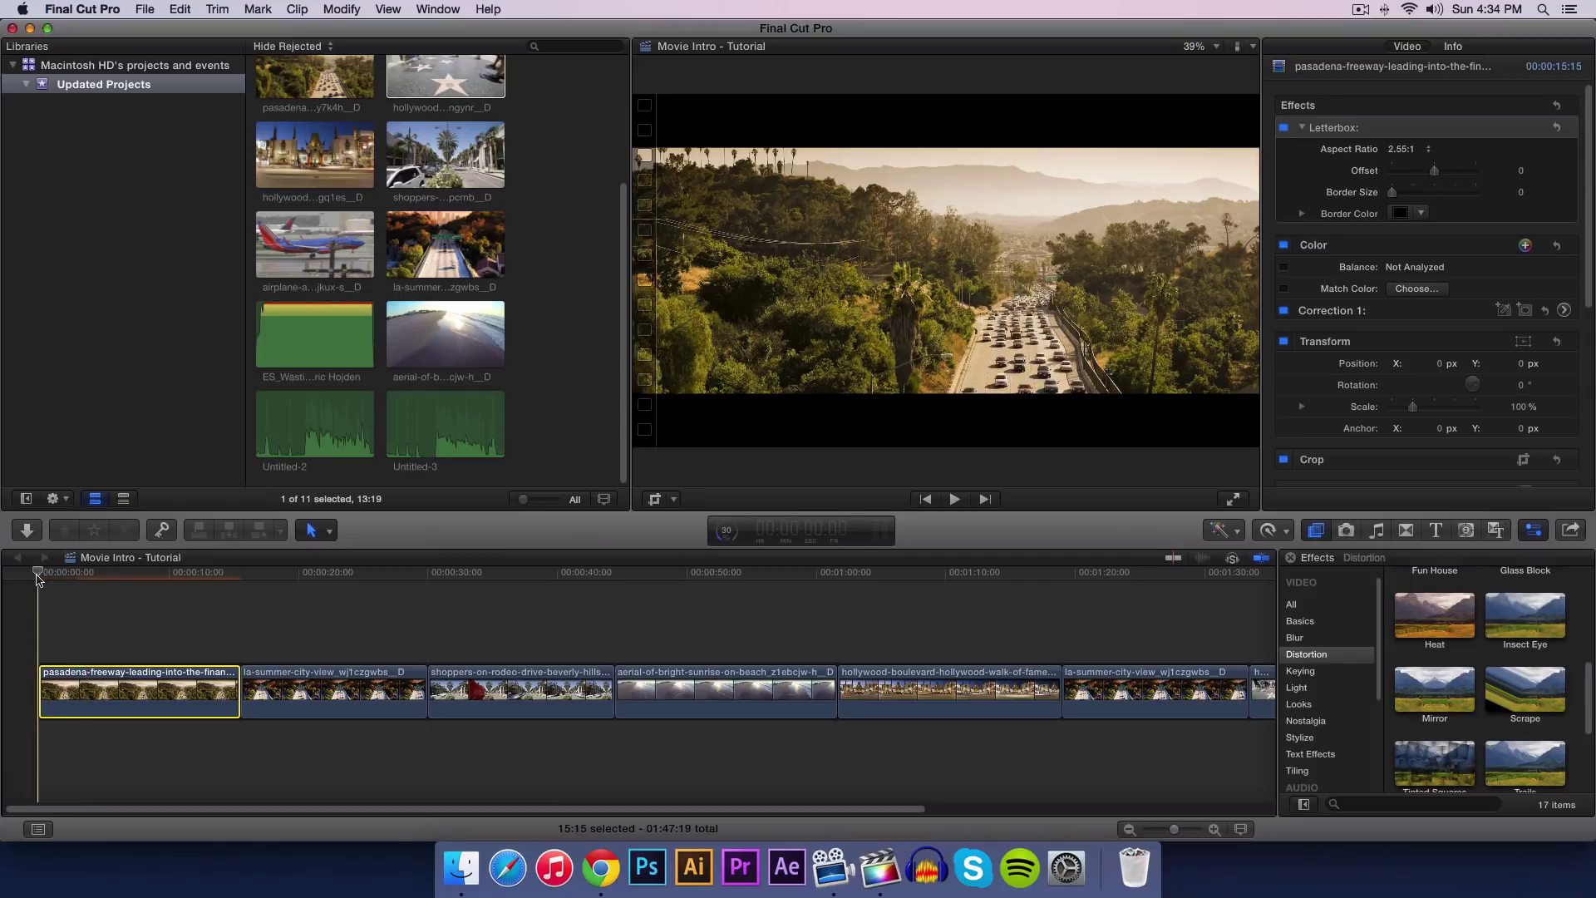
pyautogui.moveTo(1488, 174)
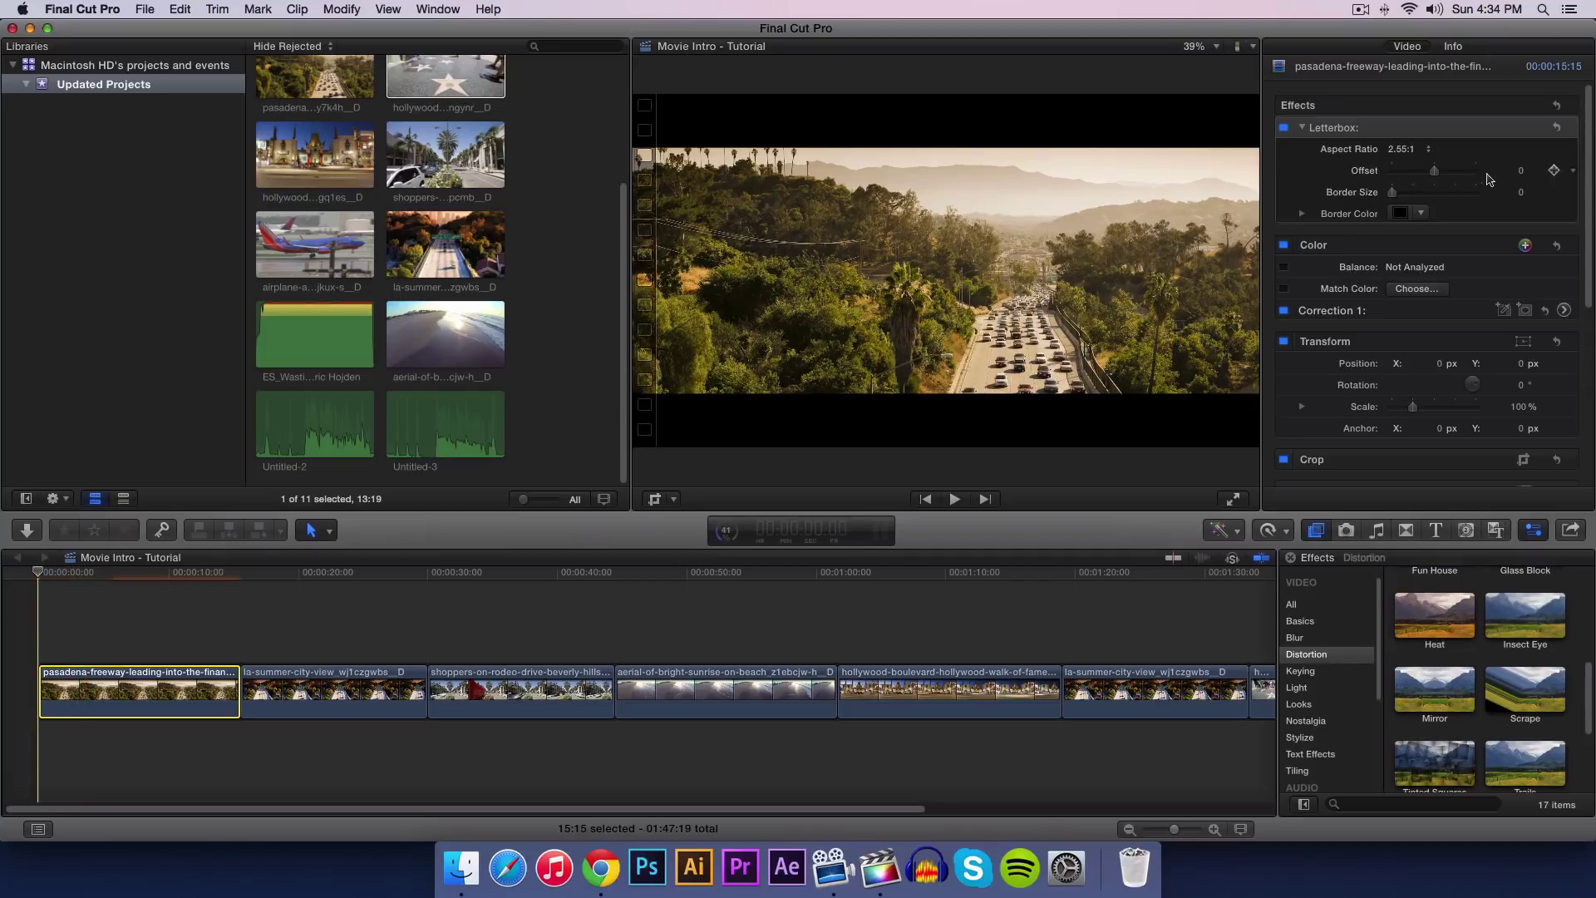
pyautogui.click(1554, 172)
pyautogui.click(147, 573)
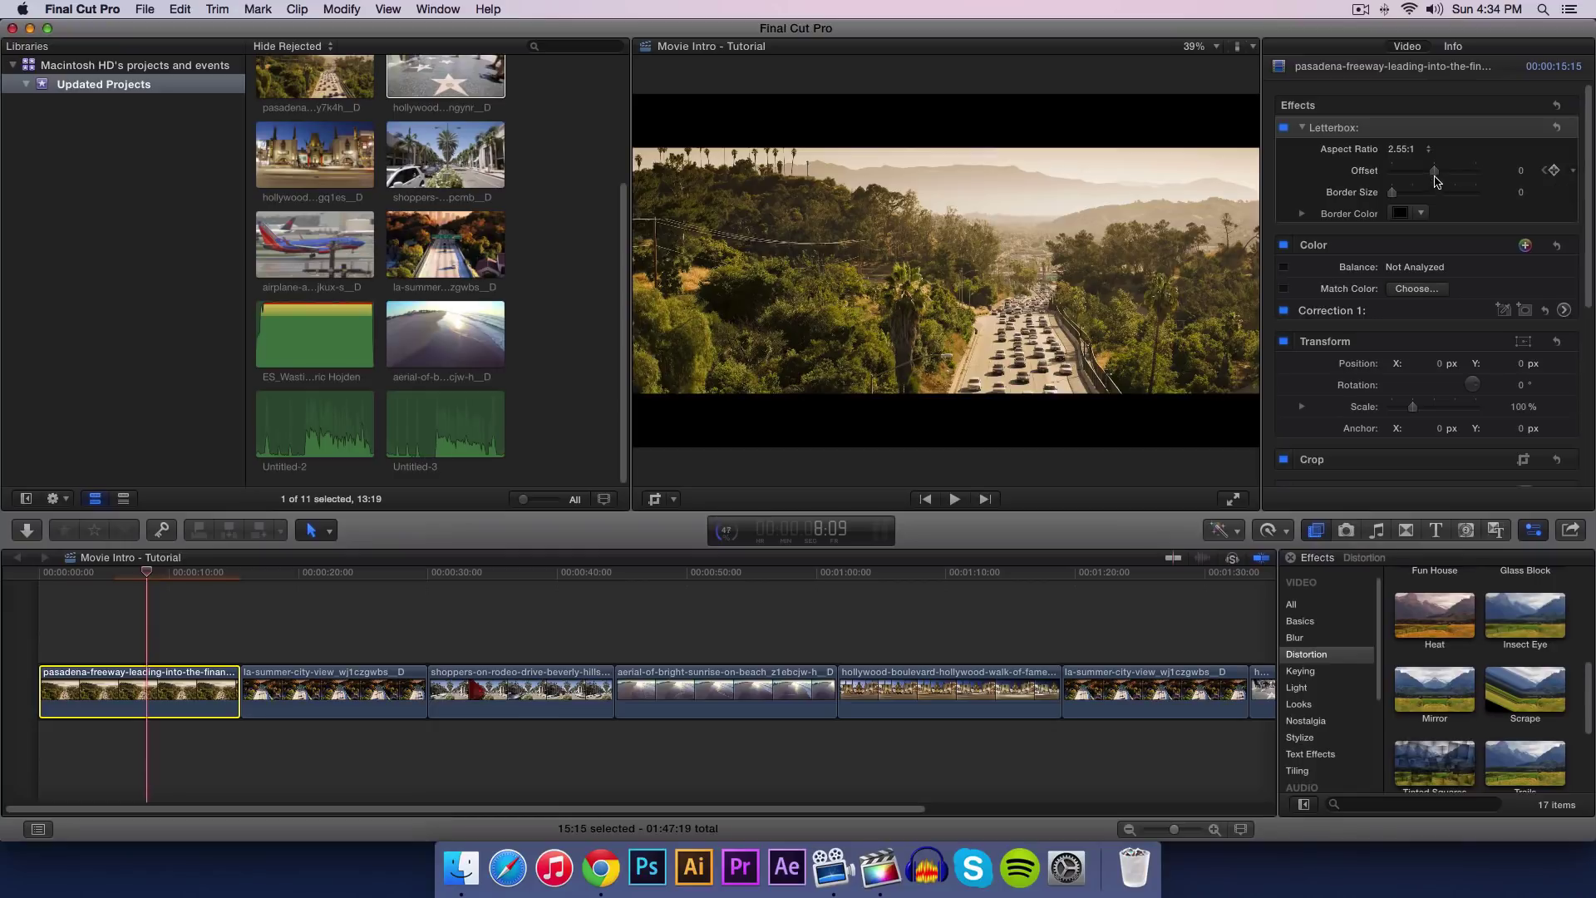
pyautogui.moveTo(1437, 173); pyautogui.dragTo(1455, 178)
pyautogui.moveTo(1455, 177); pyautogui.dragTo(1410, 177)
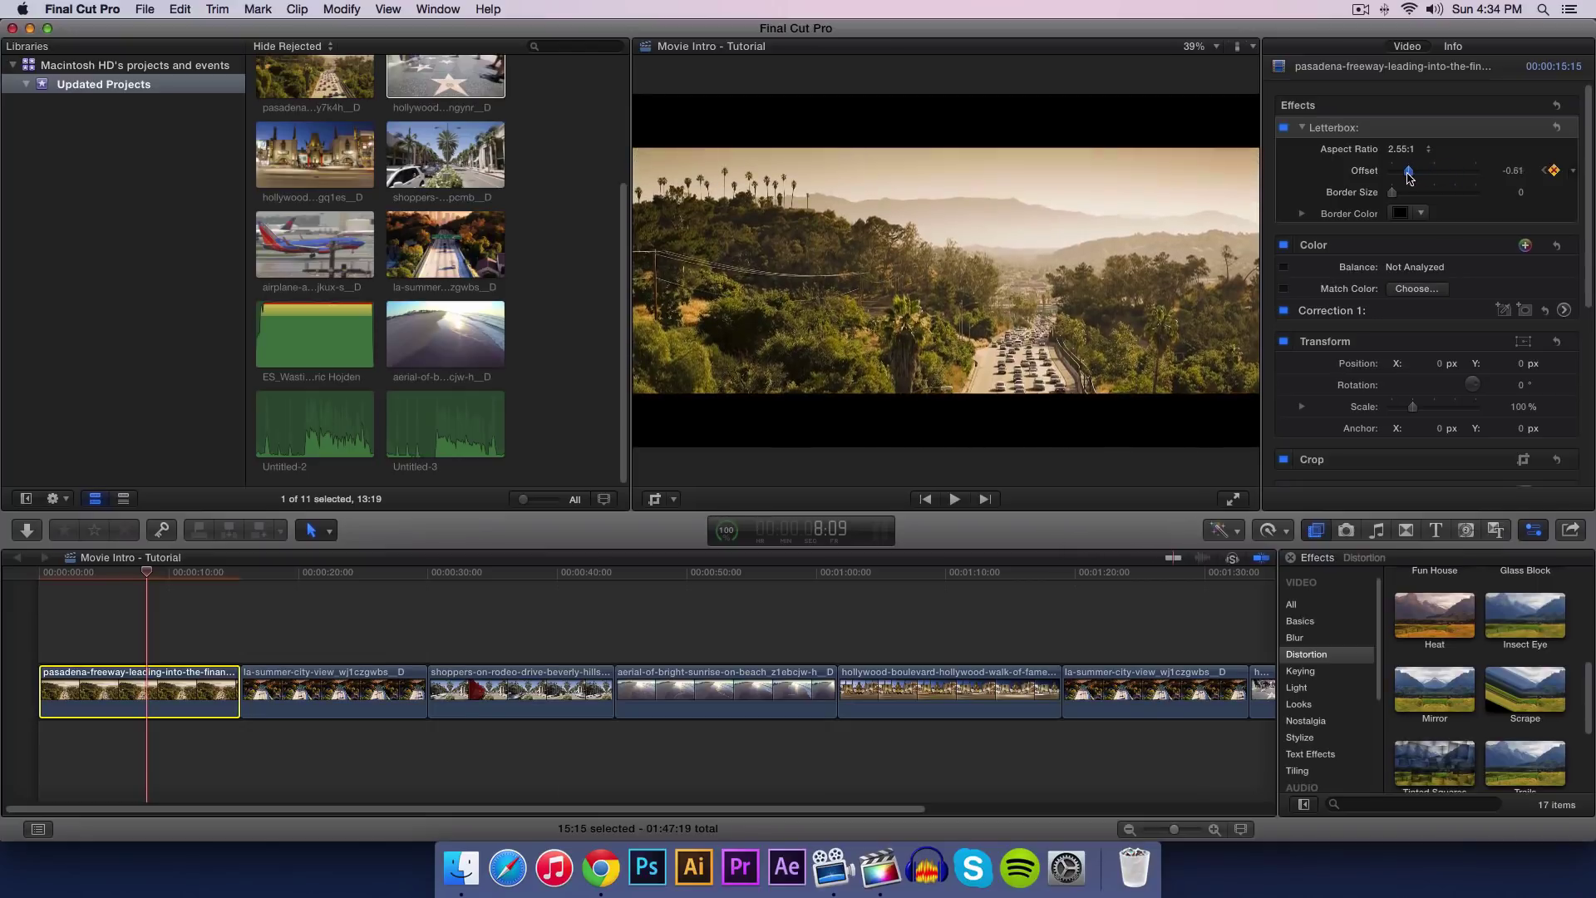
pyautogui.press('super+z')
pyautogui.press('super+z')
pyautogui.press('super+z')
# Step: Keyframe the Pasadena freeway clip's Letterbox offset from -0.66 at the clip's start to 0.76 at 8:16
pyautogui.click(37, 570)
pyautogui.click(1553, 170)
pyautogui.moveTo(1432, 177)
pyautogui.mouseDown()
pyautogui.moveTo(1388, 168)
pyautogui.moveTo(1406, 164)
pyautogui.mouseUp()
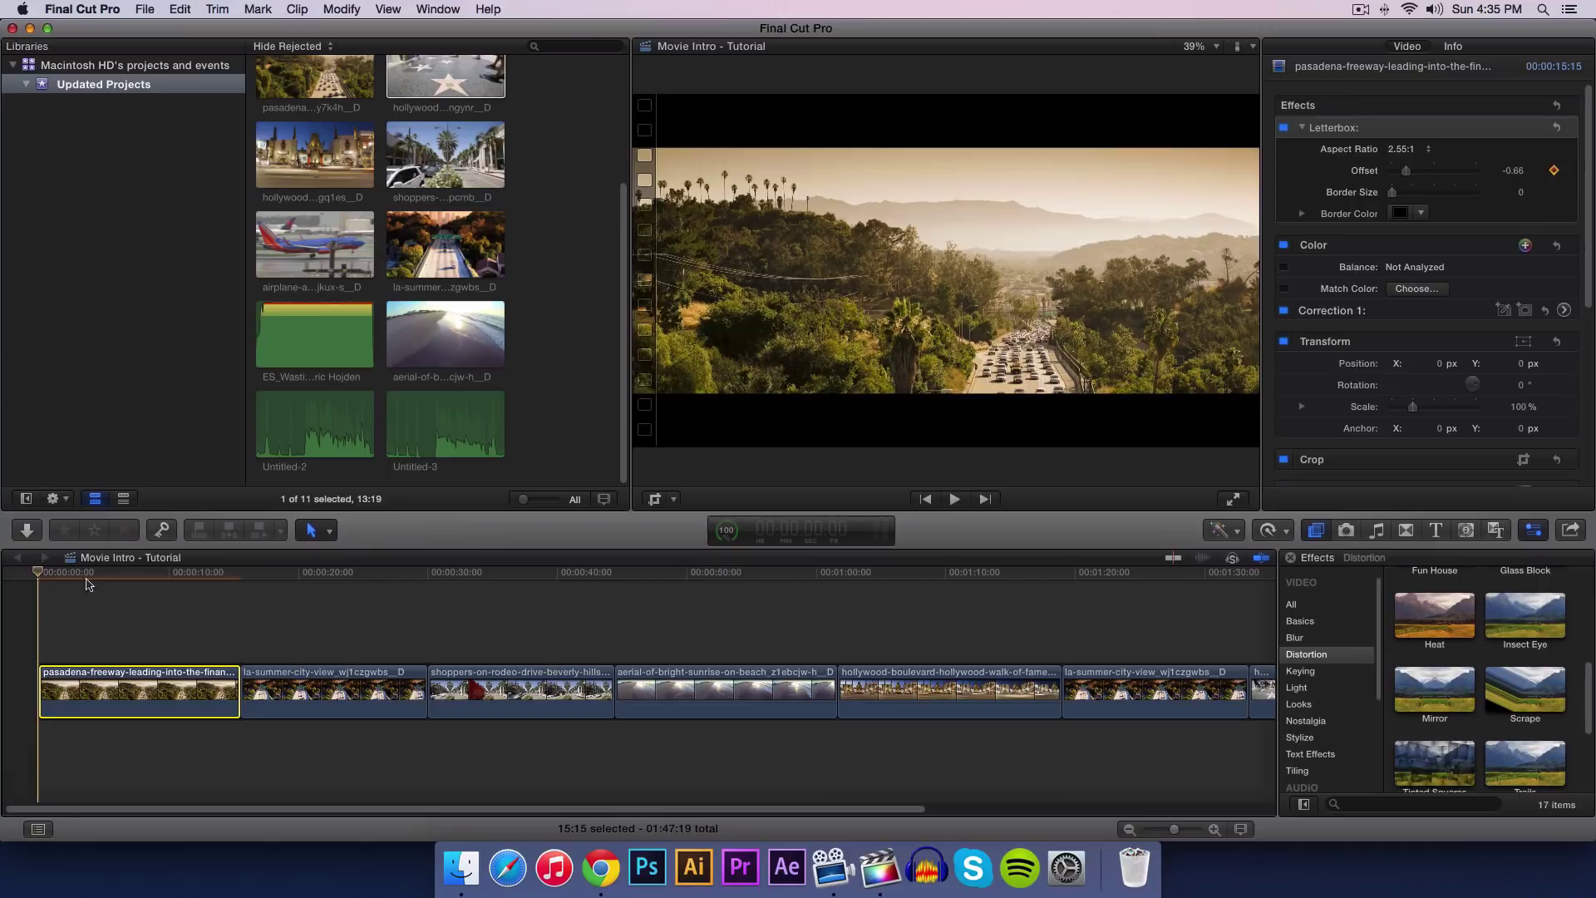
pyautogui.moveTo(89, 574); pyautogui.dragTo(150, 571)
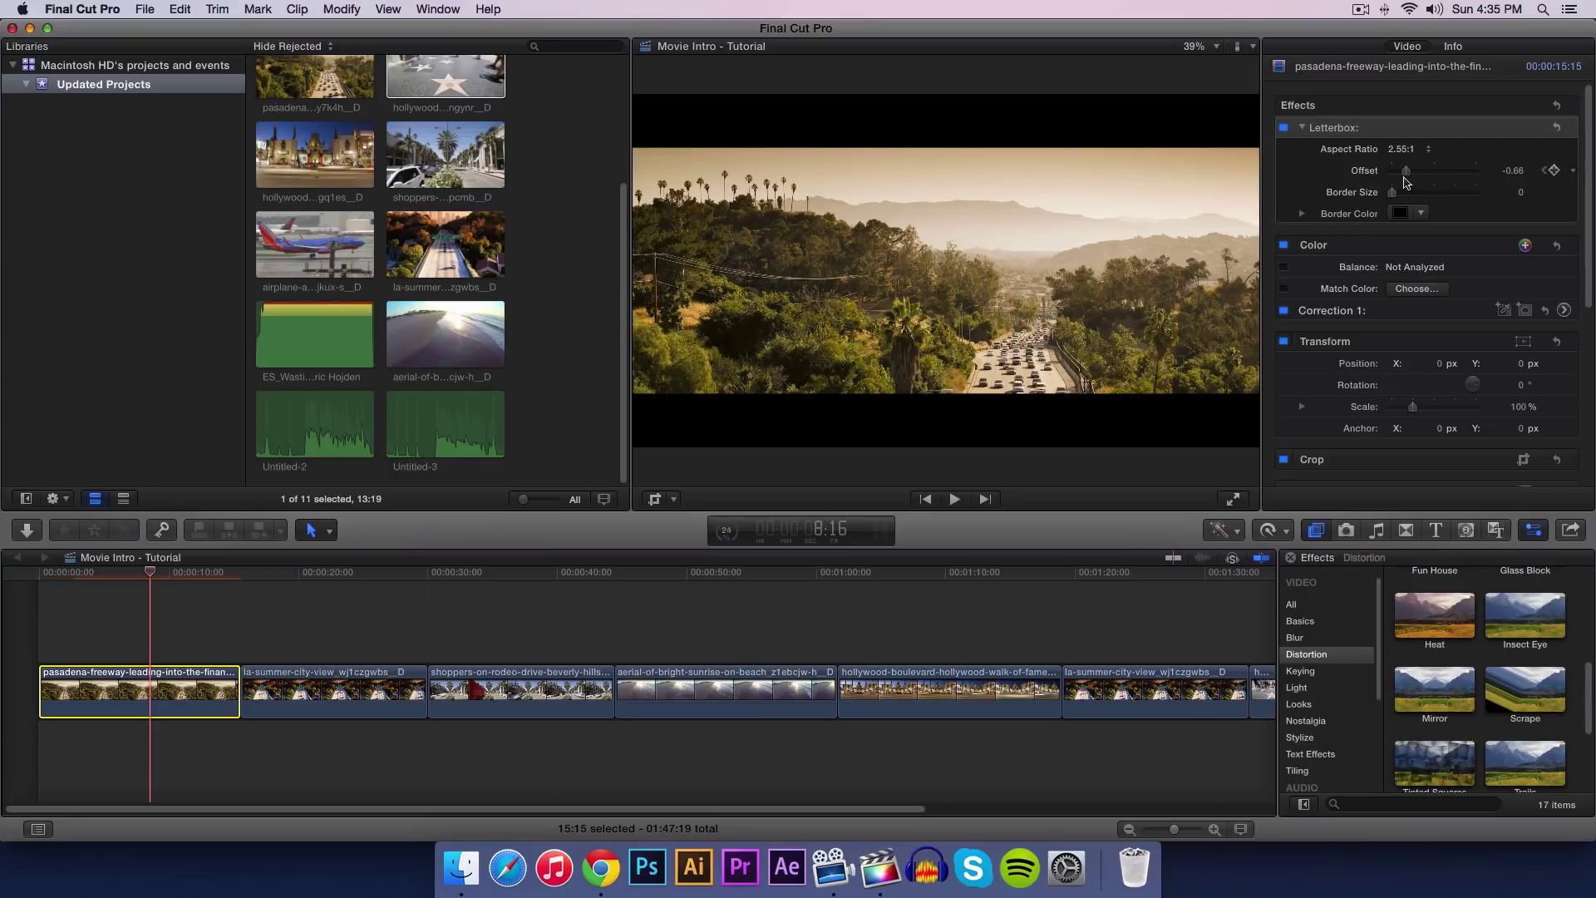
pyautogui.moveTo(1407, 178); pyautogui.dragTo(1470, 178)
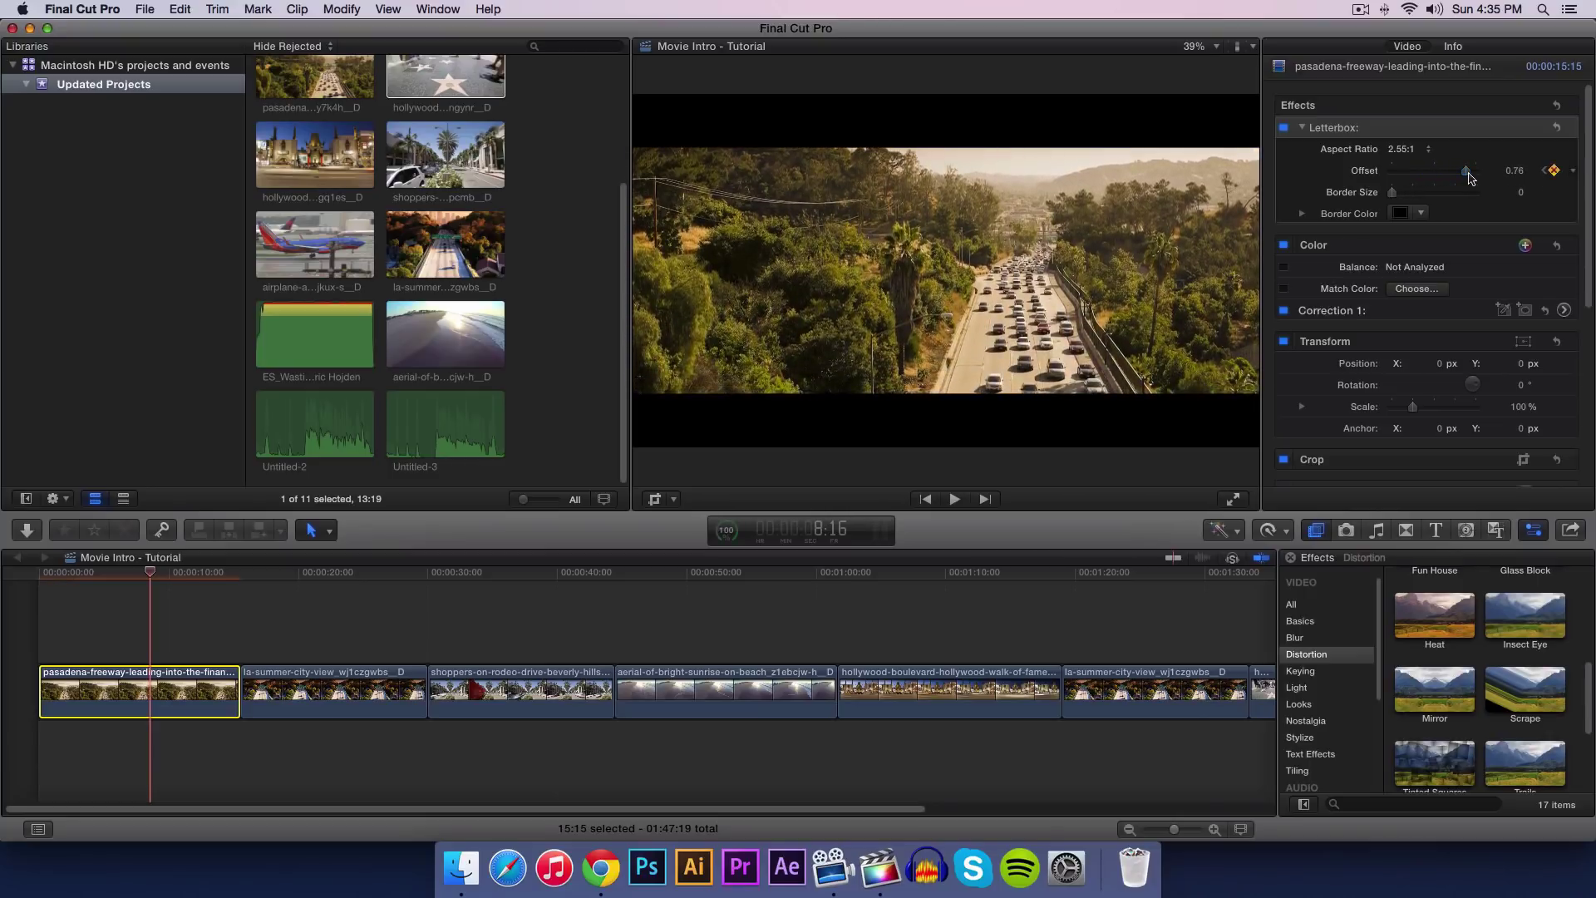
# Step: Trim the end of the Pasadena freeway clip to 8:16 and return the playhead to the start
pyautogui.moveTo(88, 573); pyautogui.dragTo(150, 571)
pyautogui.moveTo(239, 690); pyautogui.dragTo(151, 686)
pyautogui.click(41, 573)
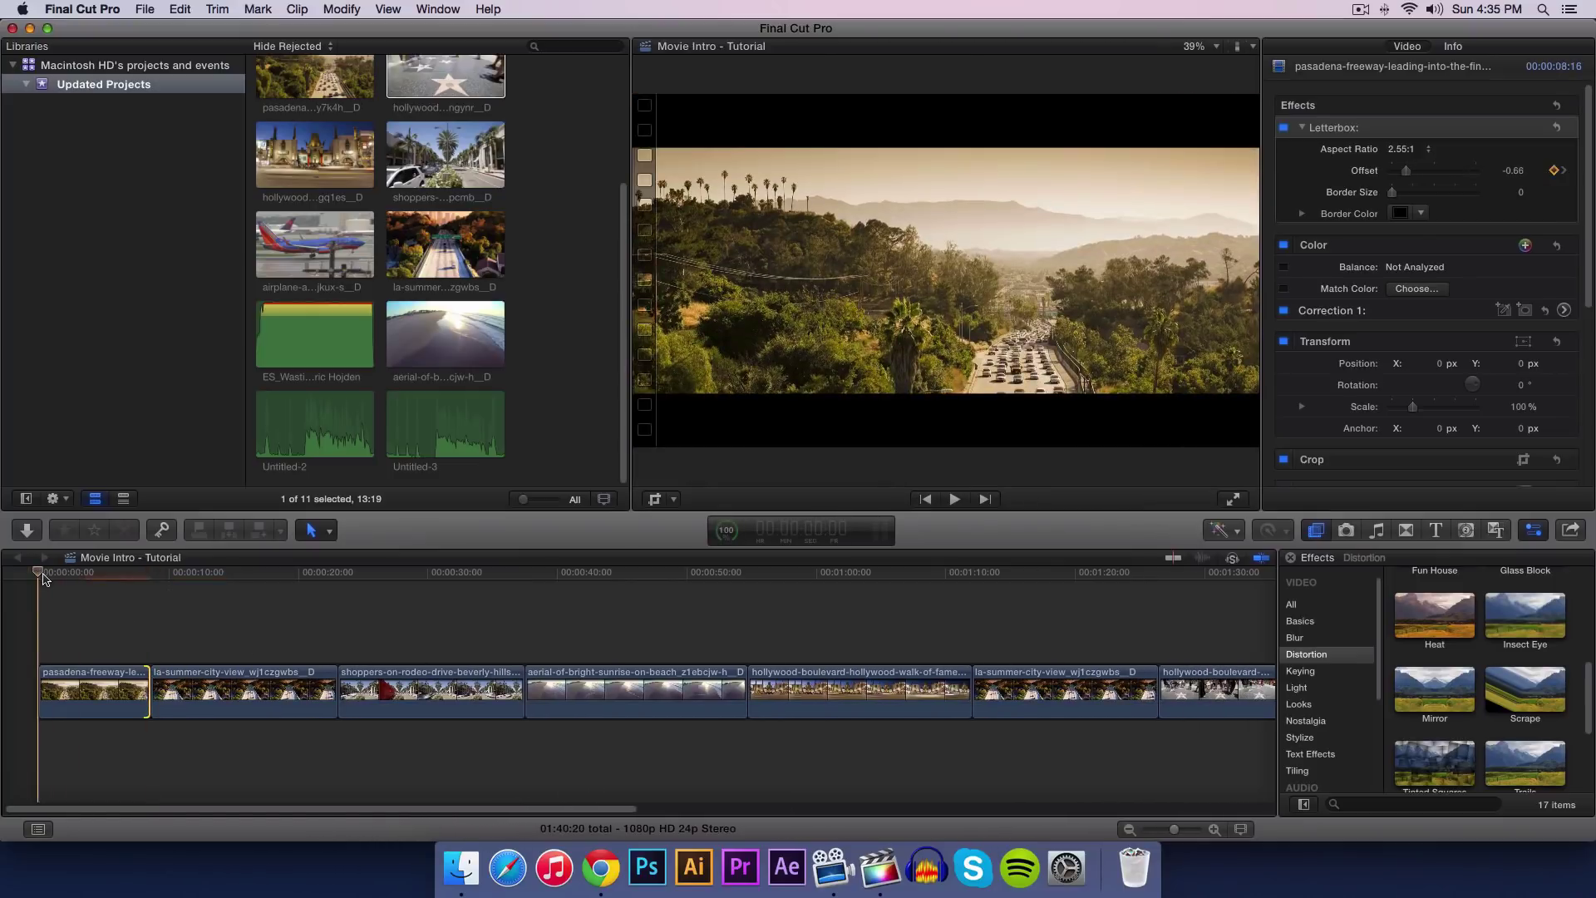
# Step: Play back the Pasadena freeway clip to review its keyframed letterbox movement
pyautogui.press('space')
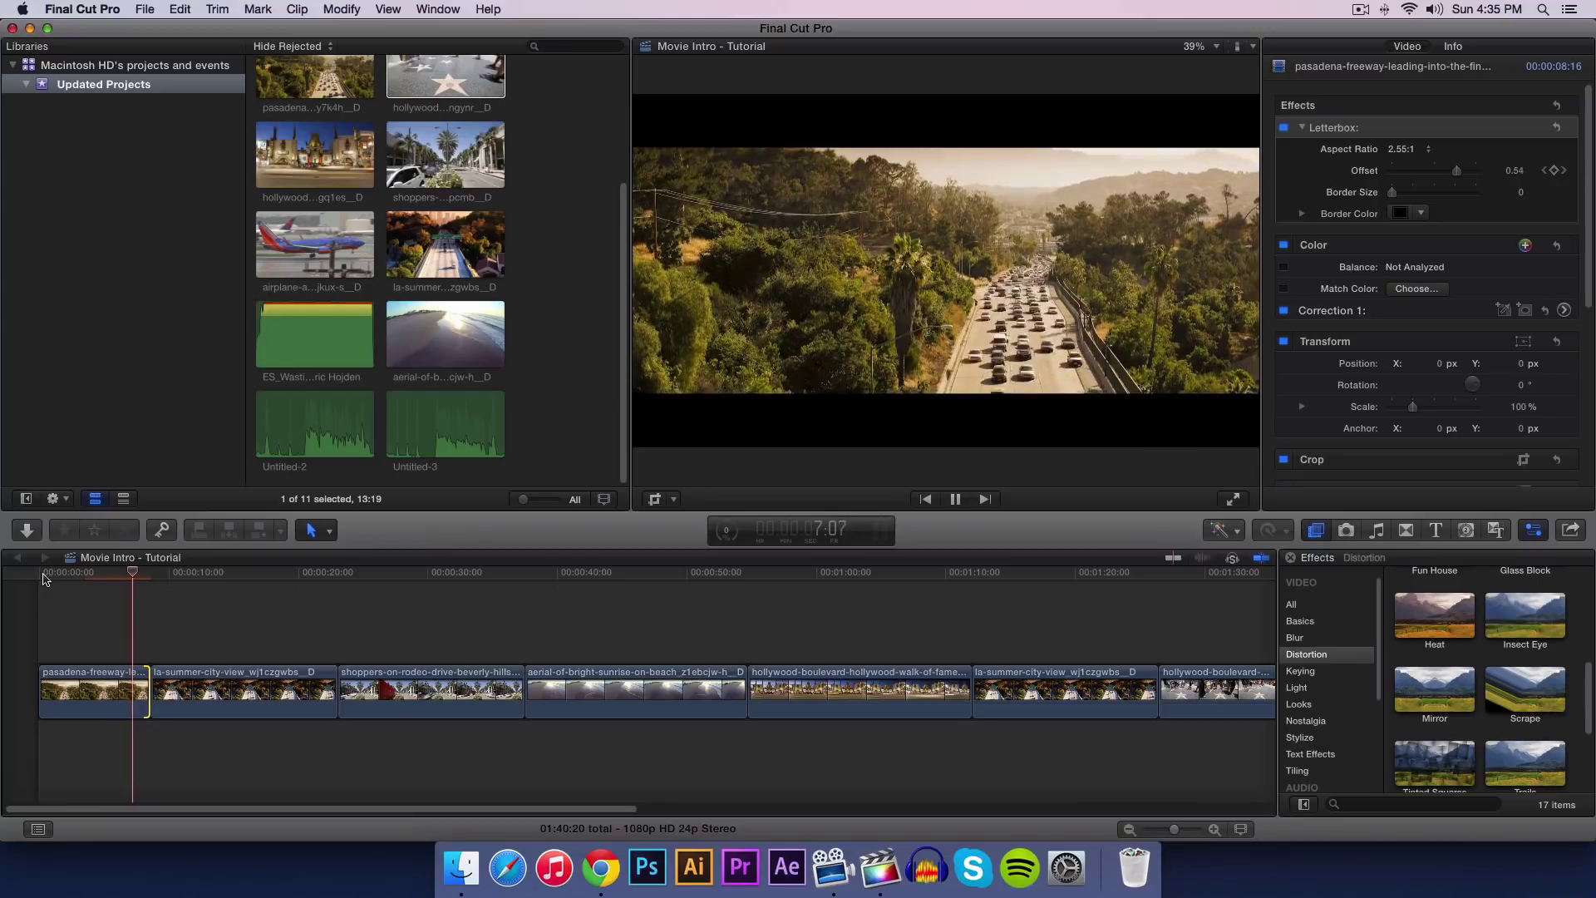
pyautogui.press('space')
pyautogui.moveTo(98, 579); pyautogui.dragTo(139, 654)
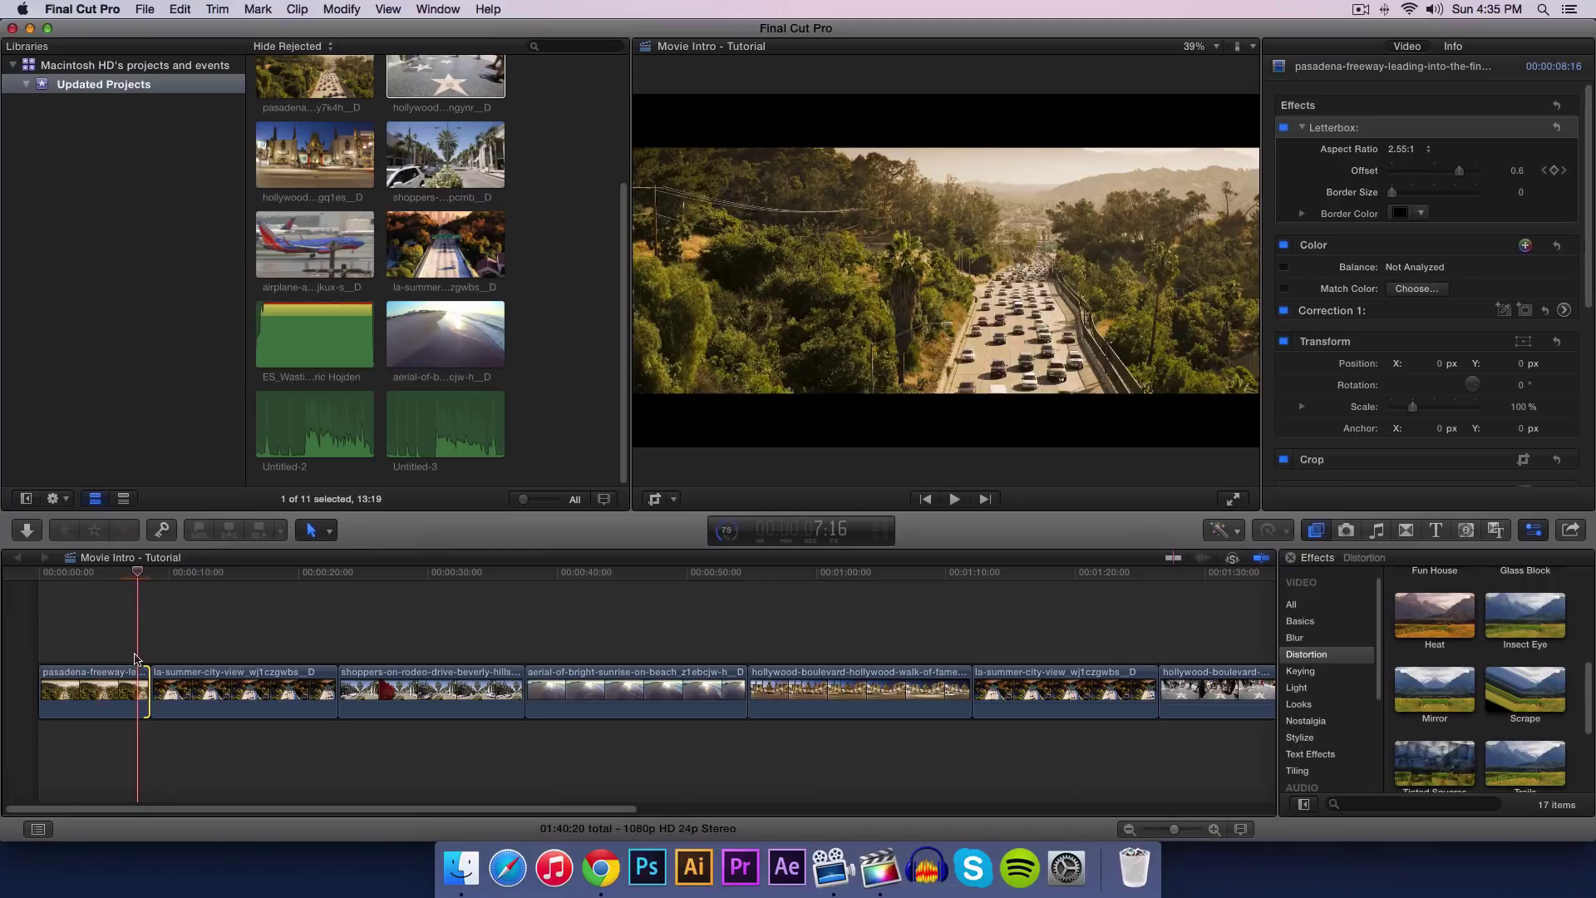
# Step: Copy the Pasadena freeway clip with its Letterbox effect
pyautogui.click(120, 687)
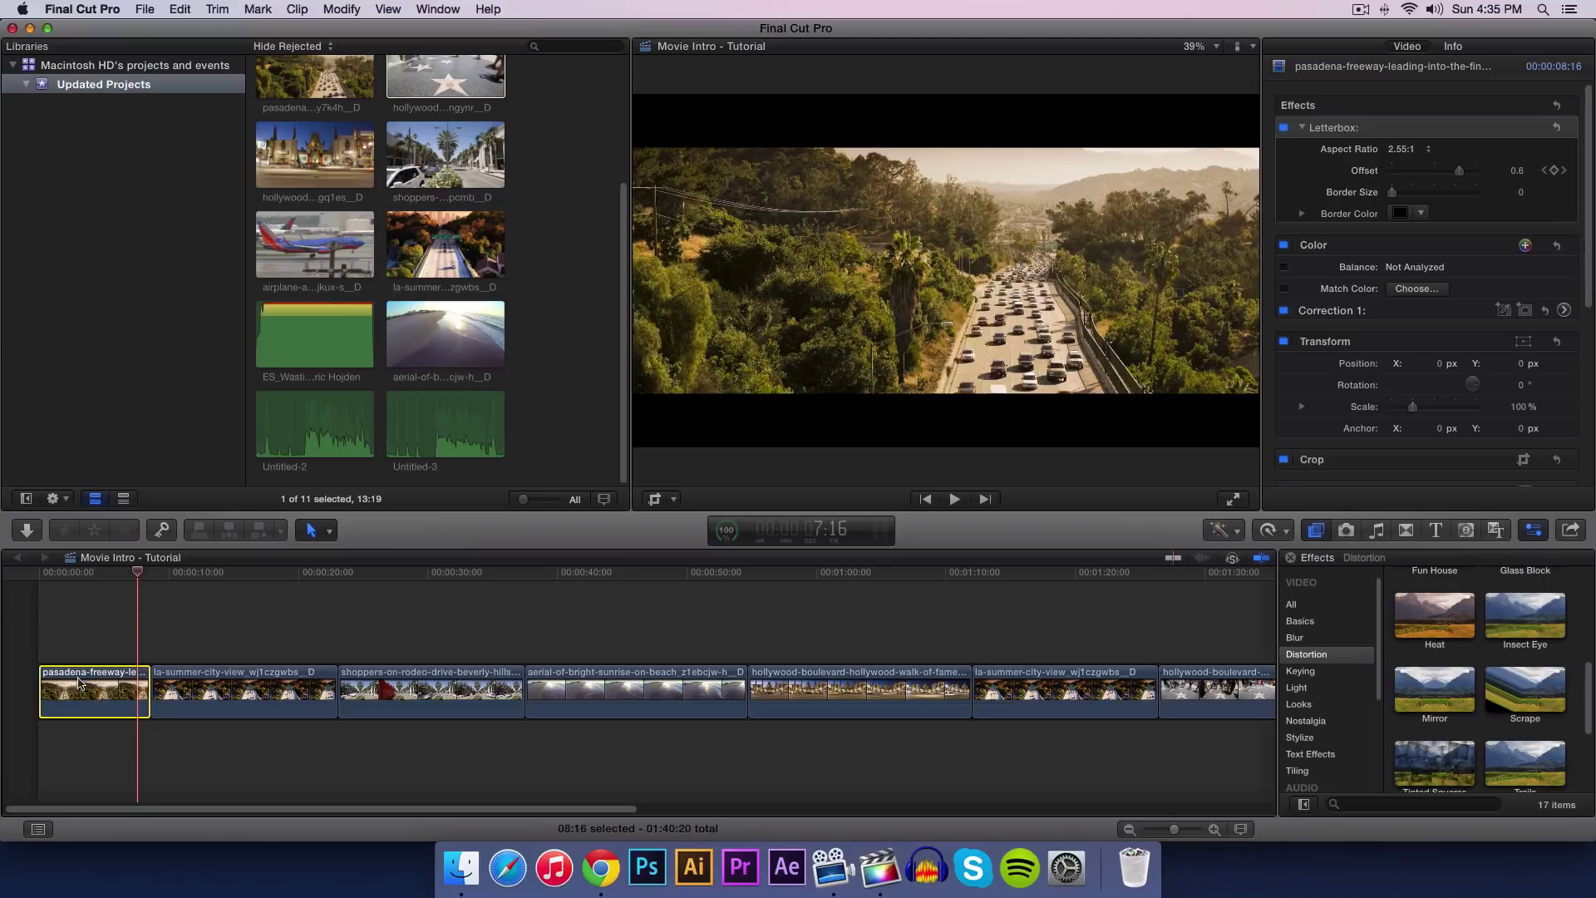
pyautogui.click(180, 10)
pyautogui.click(199, 99)
# Step: Try pasting the copied effects onto the la-summer-city-view clip that follows, and undo the paste
pyautogui.click(193, 680)
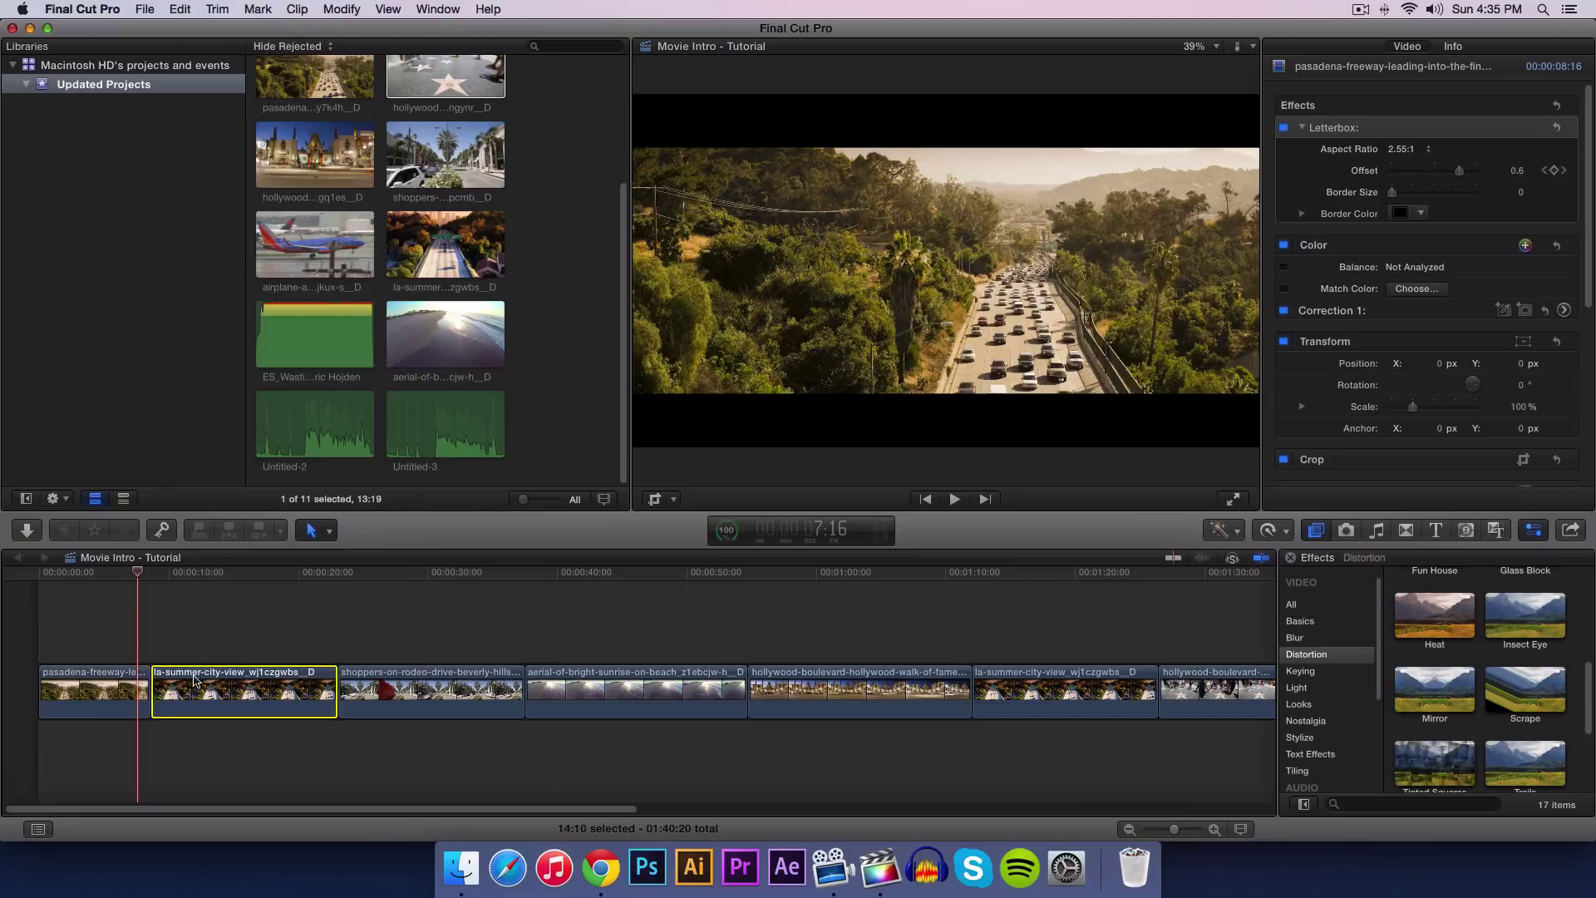
pyautogui.click(202, 573)
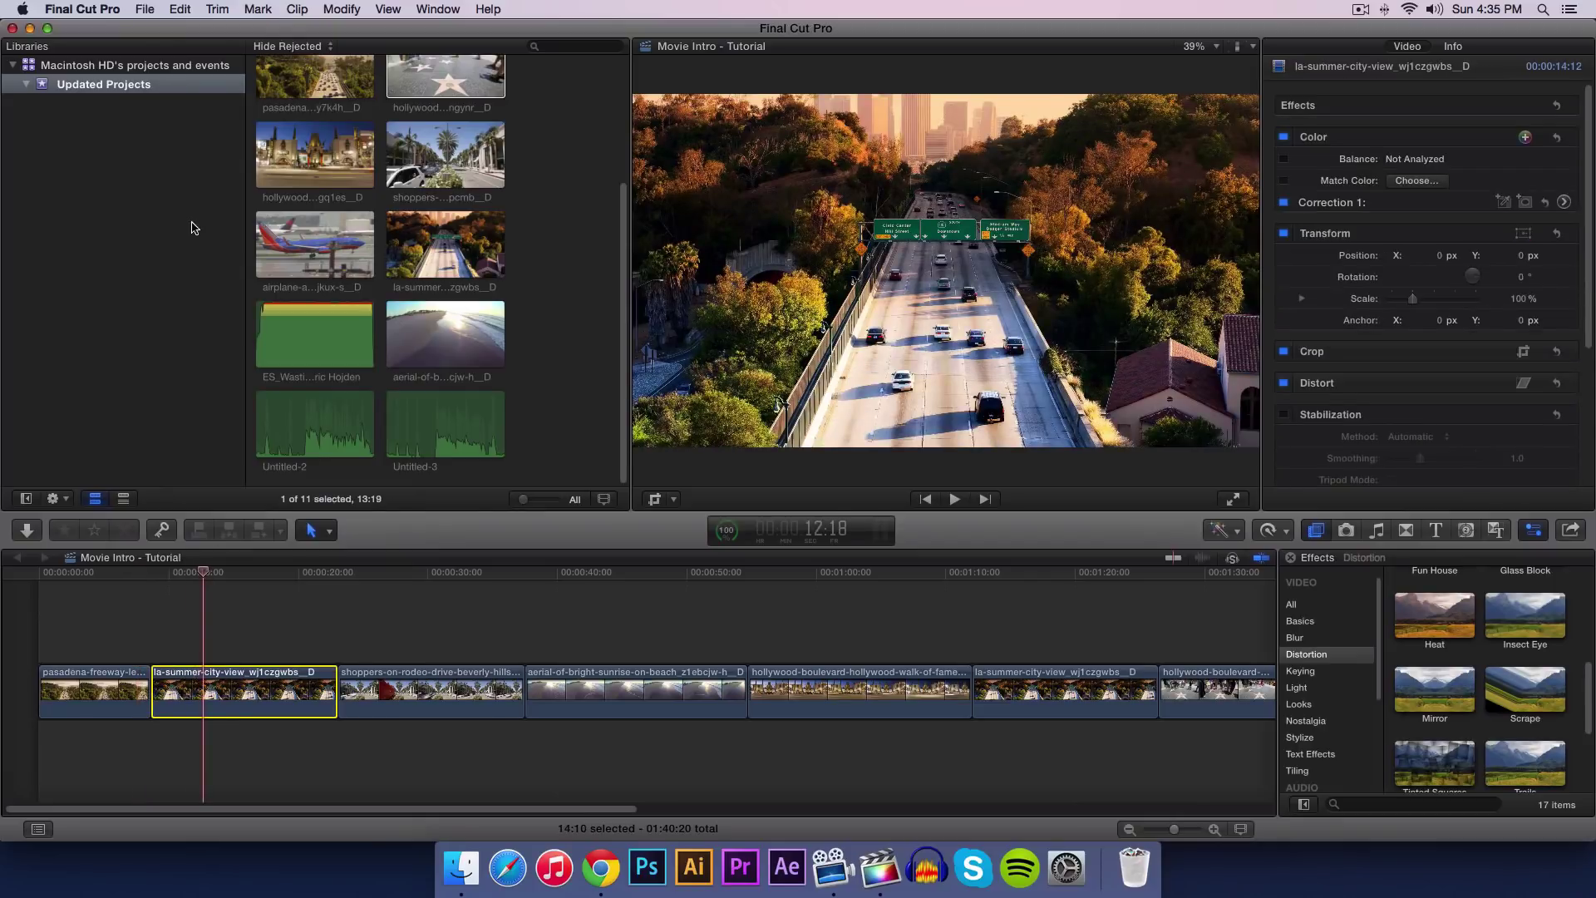
pyautogui.click(1534, 530)
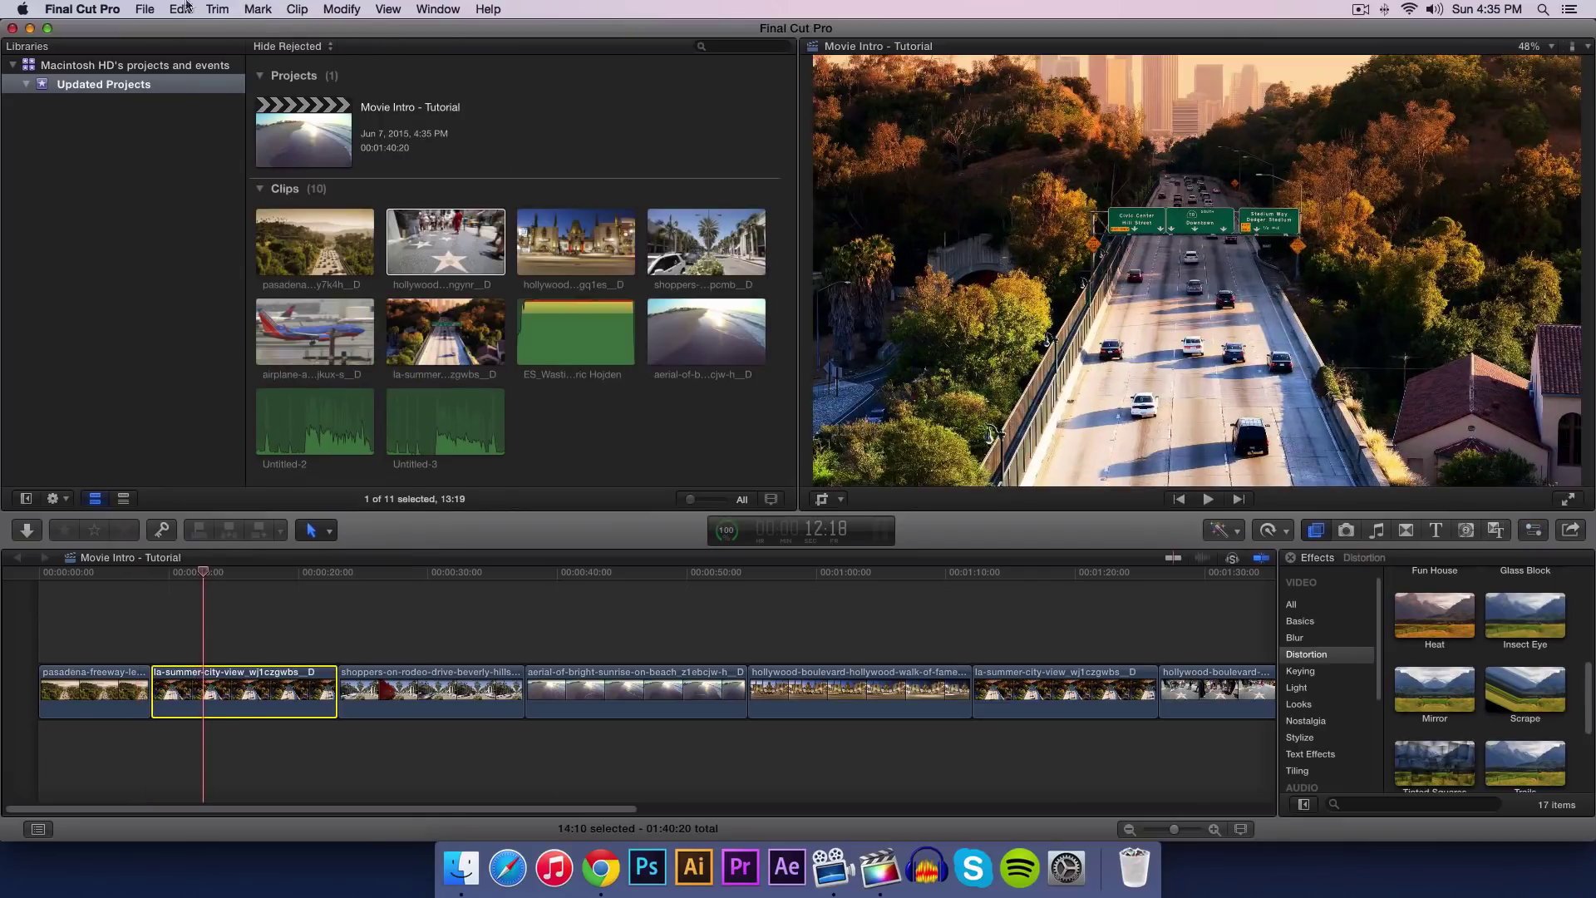
pyautogui.click(180, 9)
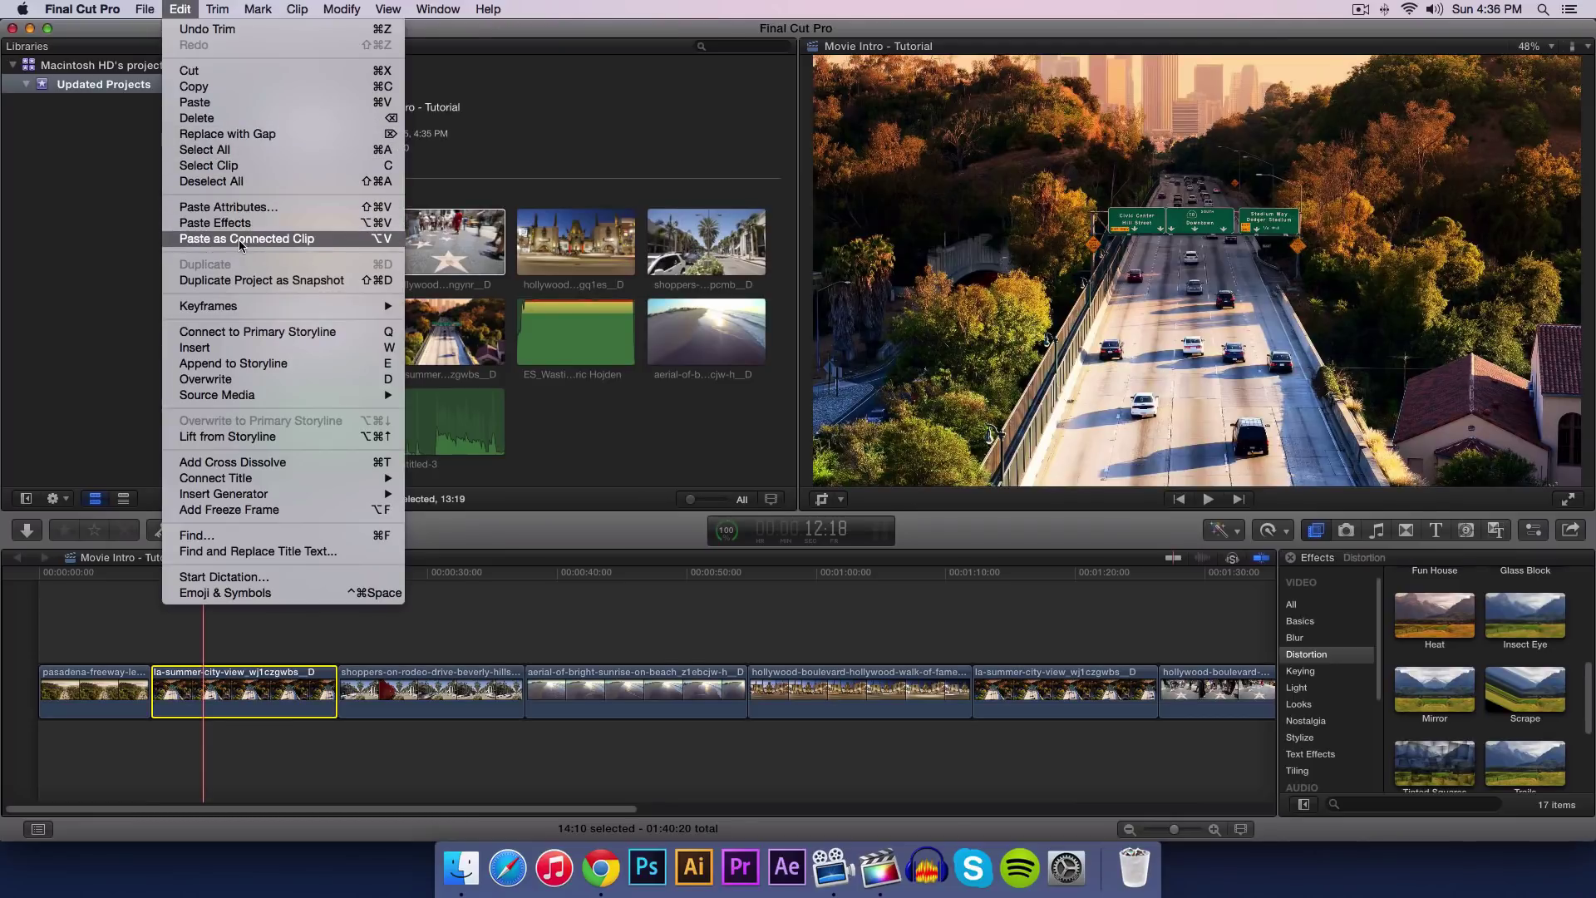
pyautogui.click(209, 223)
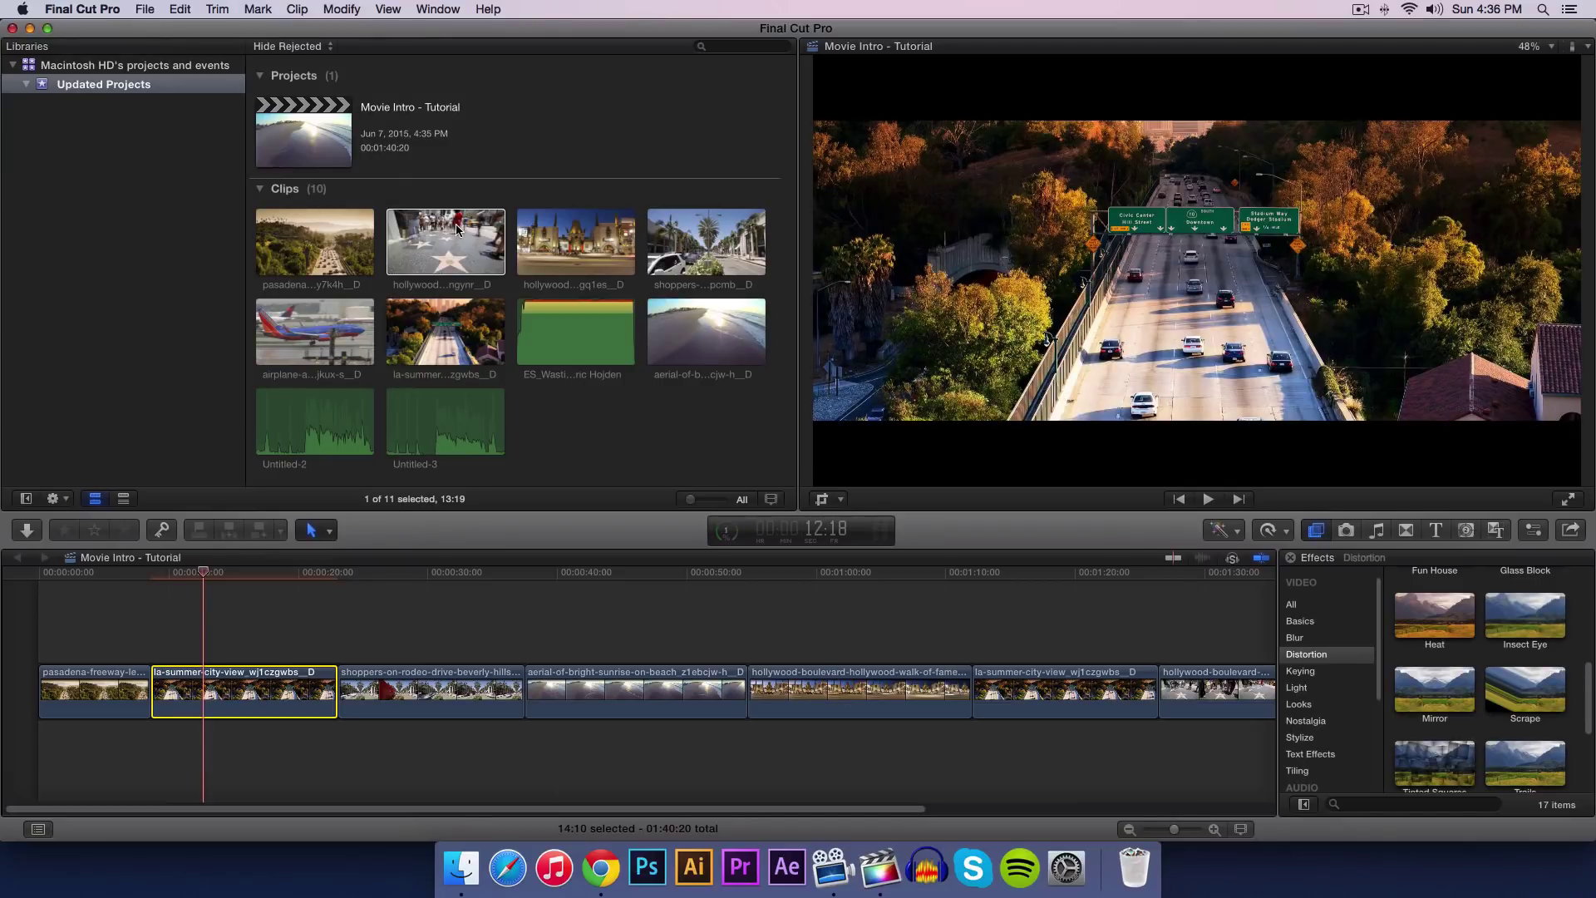
pyautogui.press('super+z')
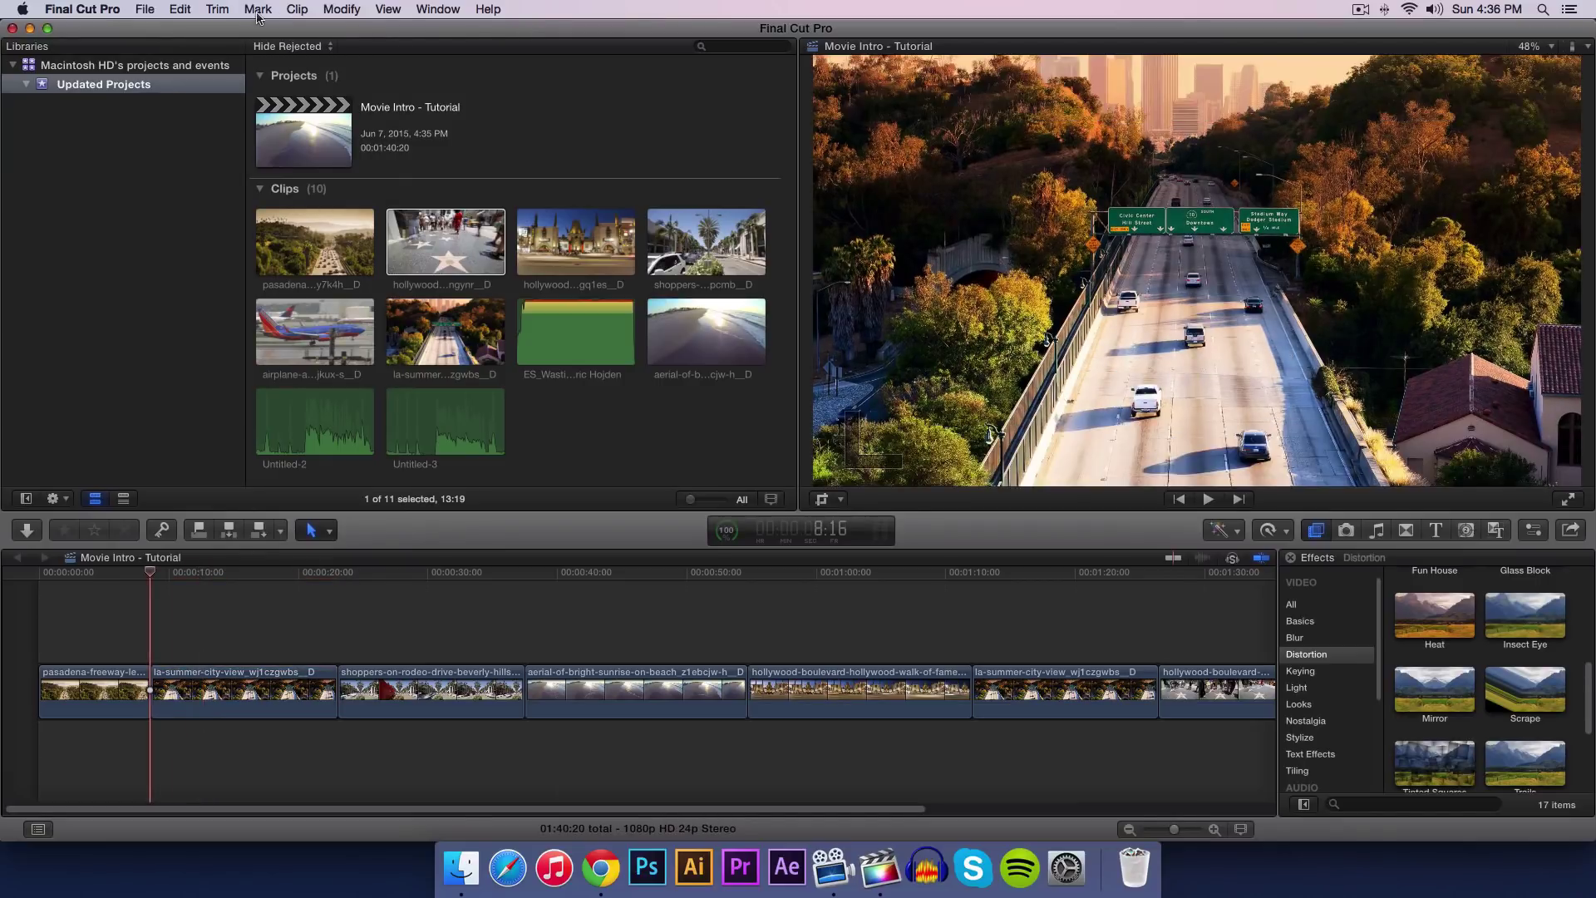
# Step: Paste only the Letterbox effect attributes onto the la-summer-city-view clip, with keyframes set to Maintain Timing
pyautogui.click(179, 8)
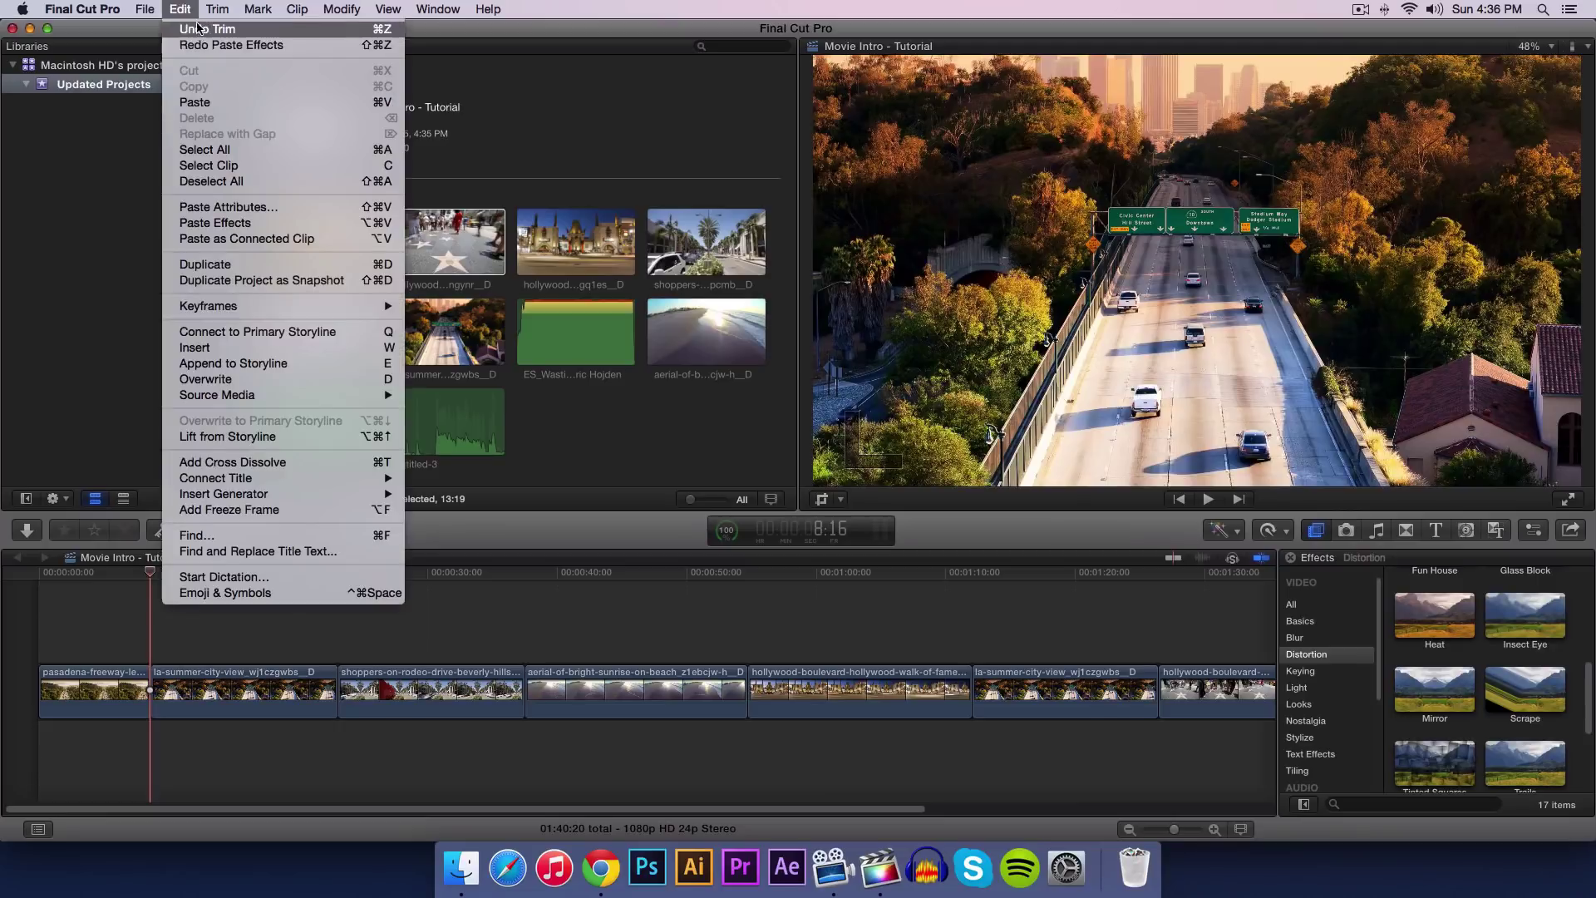
pyautogui.click(237, 213)
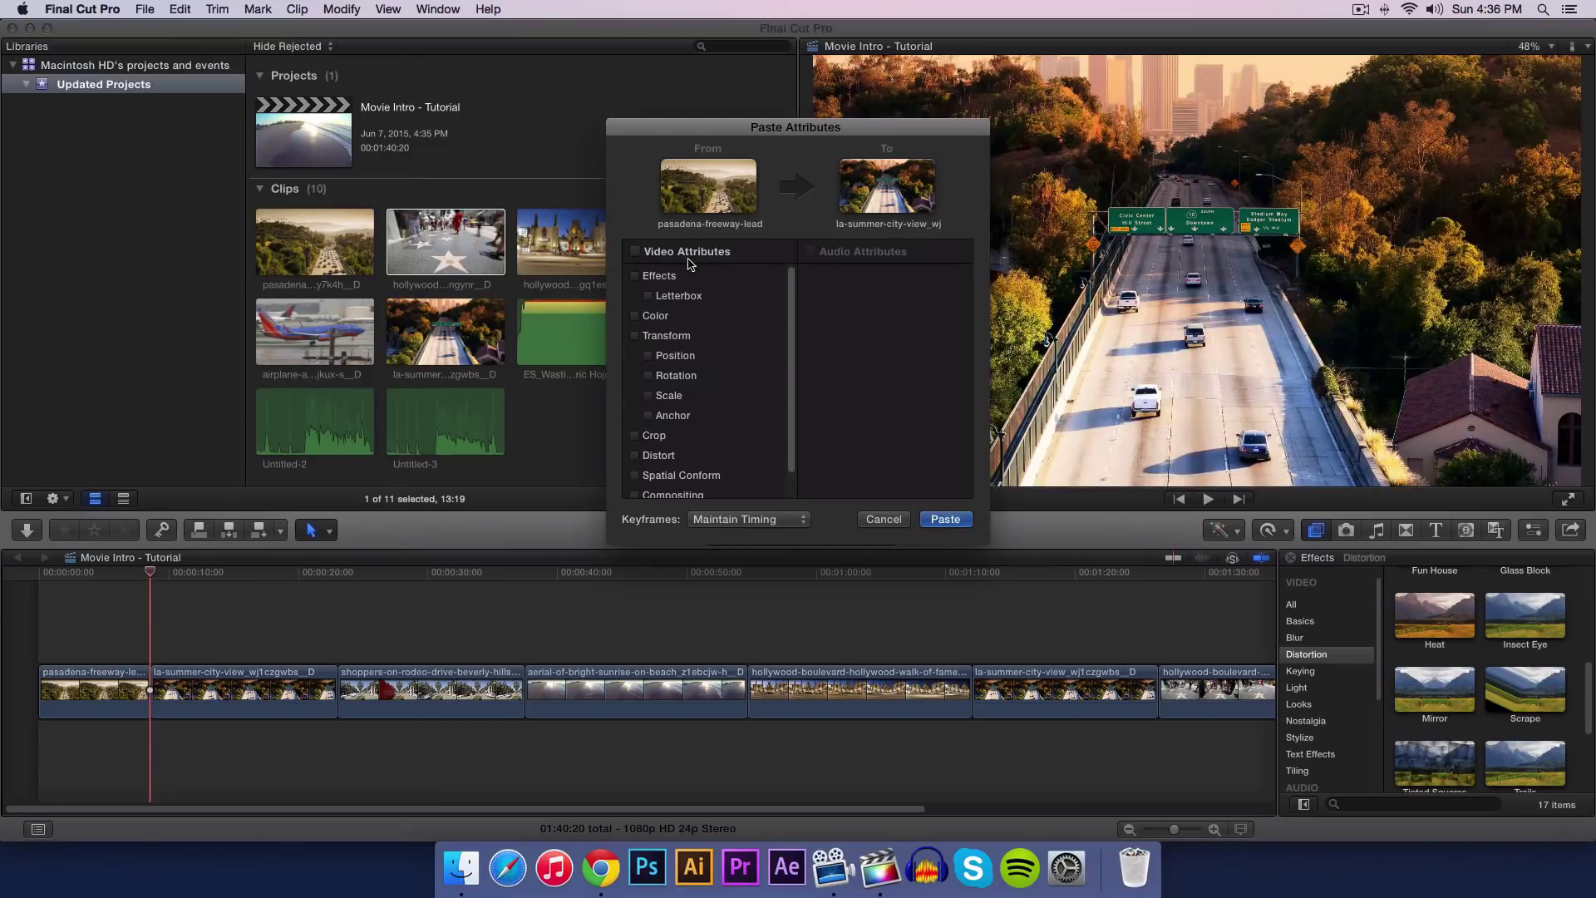
pyautogui.click(635, 251)
pyautogui.click(722, 521)
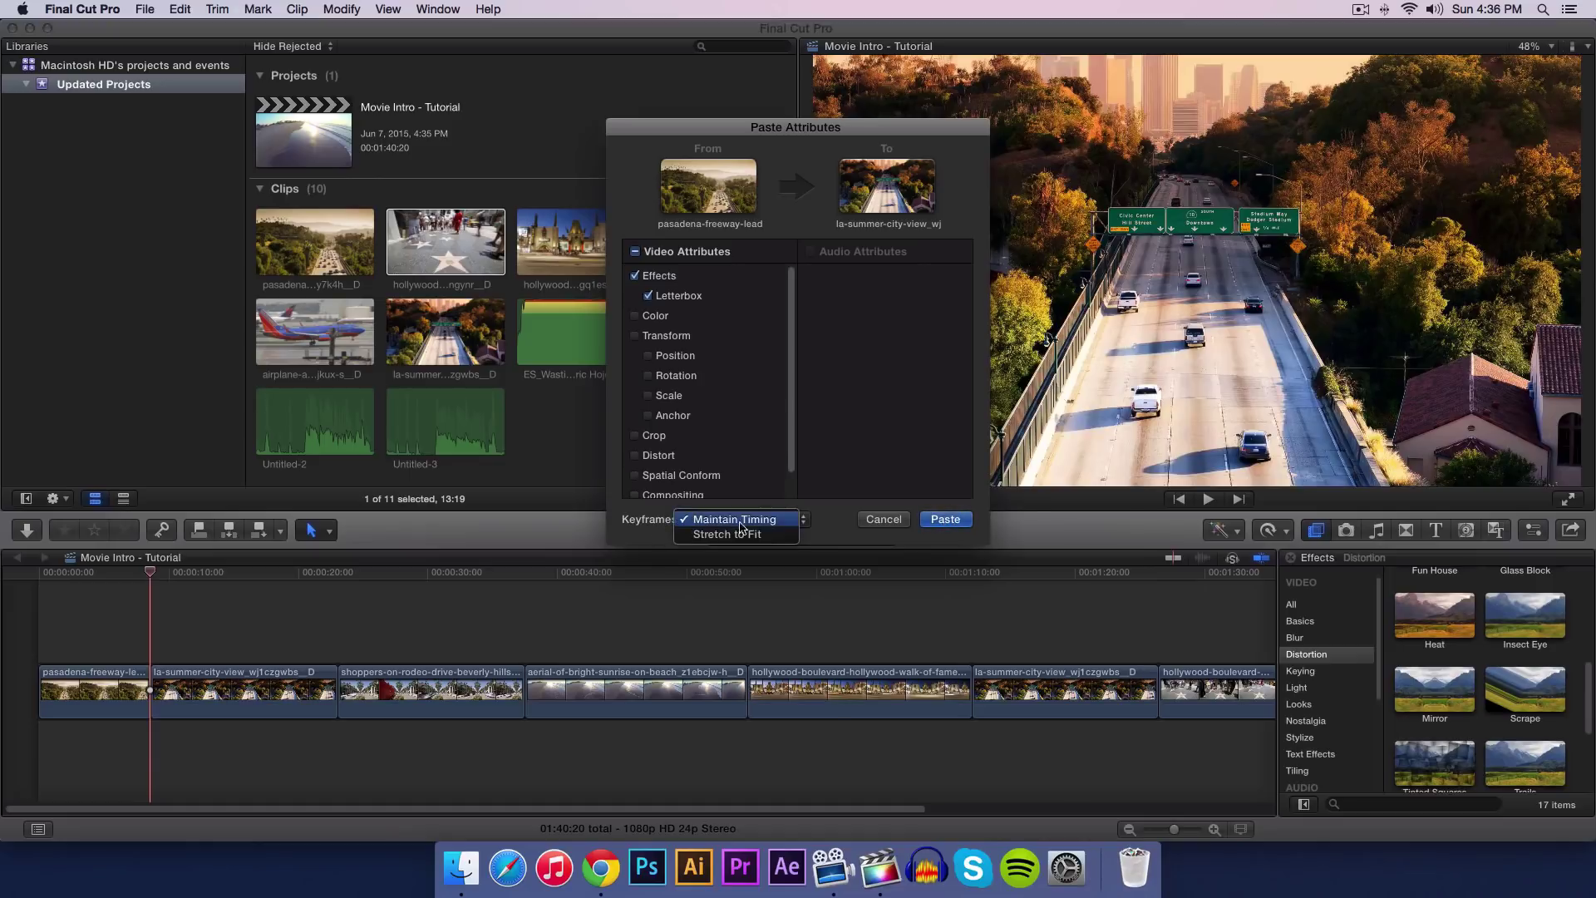
pyautogui.click(796, 519)
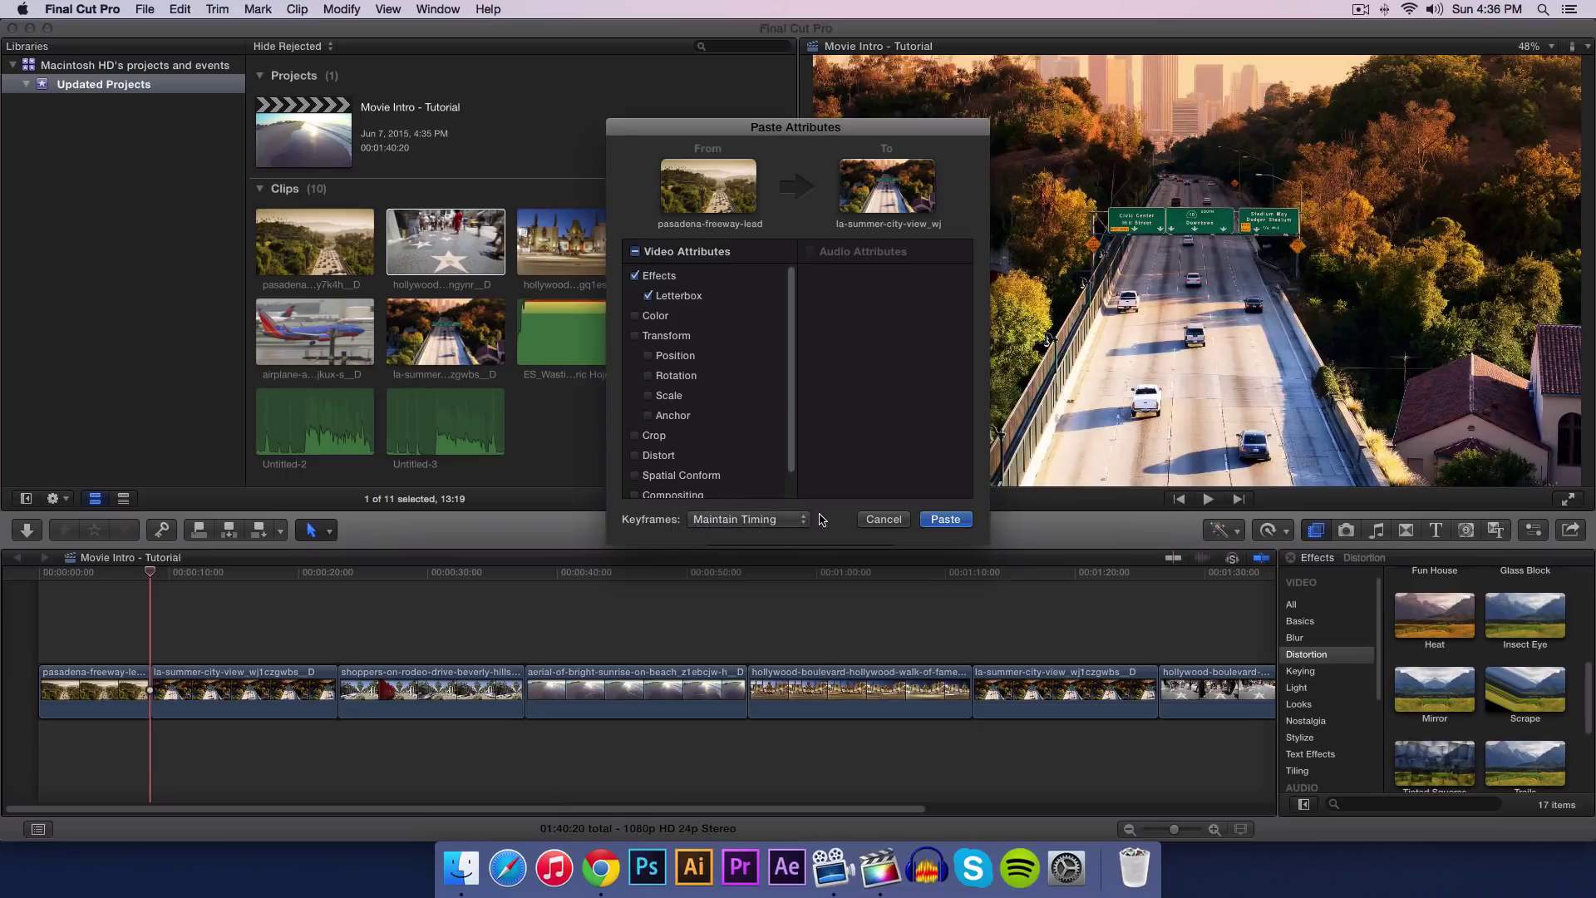
pyautogui.scroll(-1, 795, 451)
pyautogui.scroll(1, 793, 466)
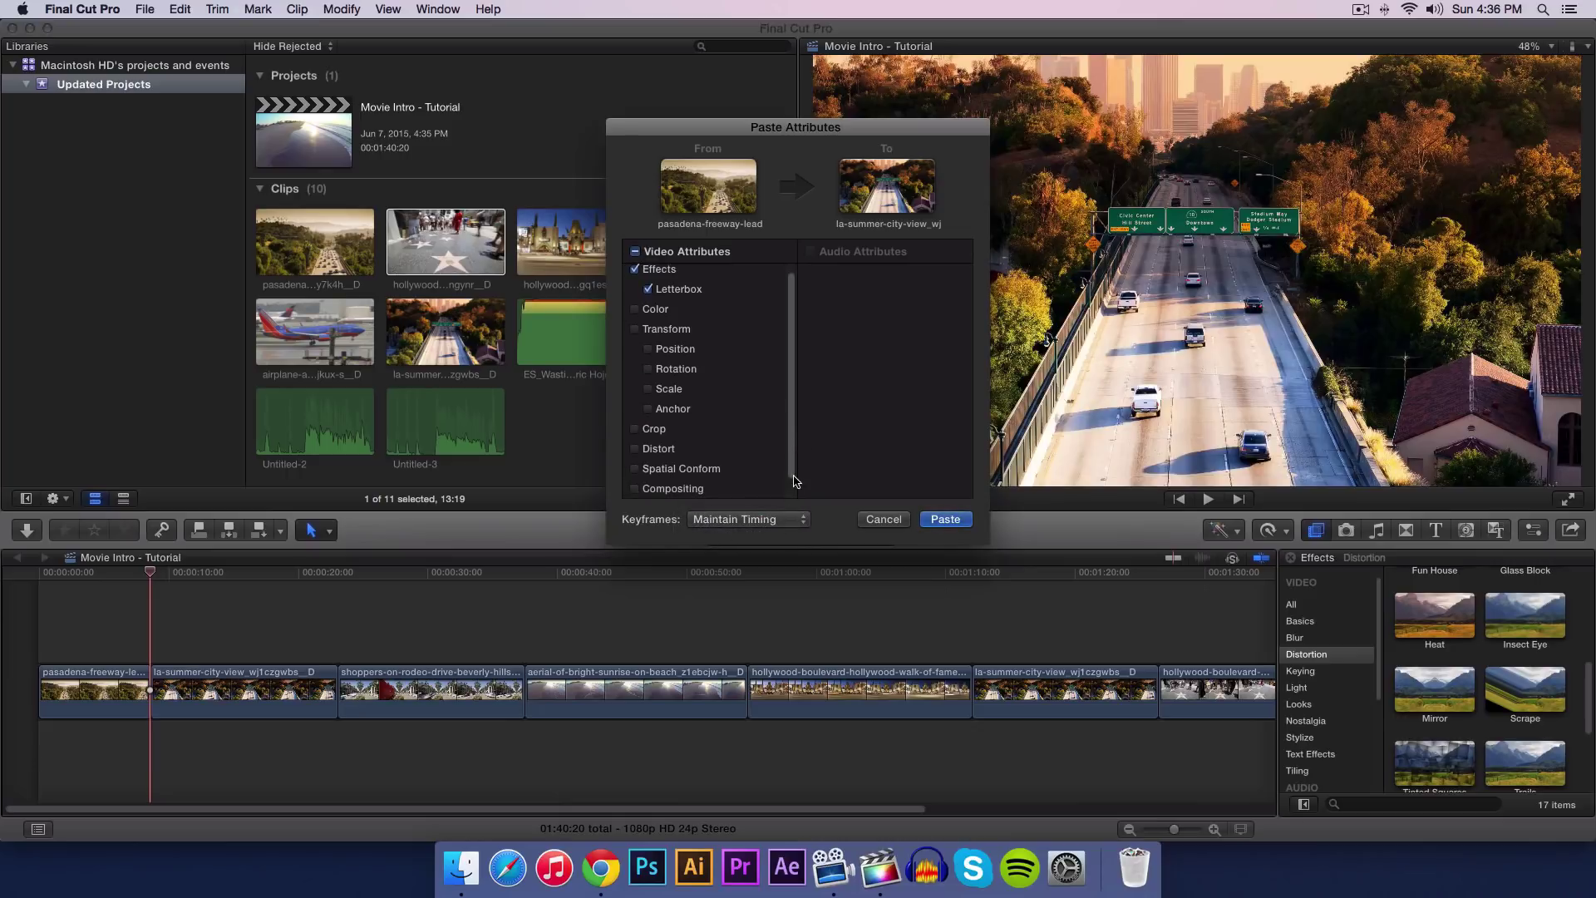
pyautogui.click(943, 519)
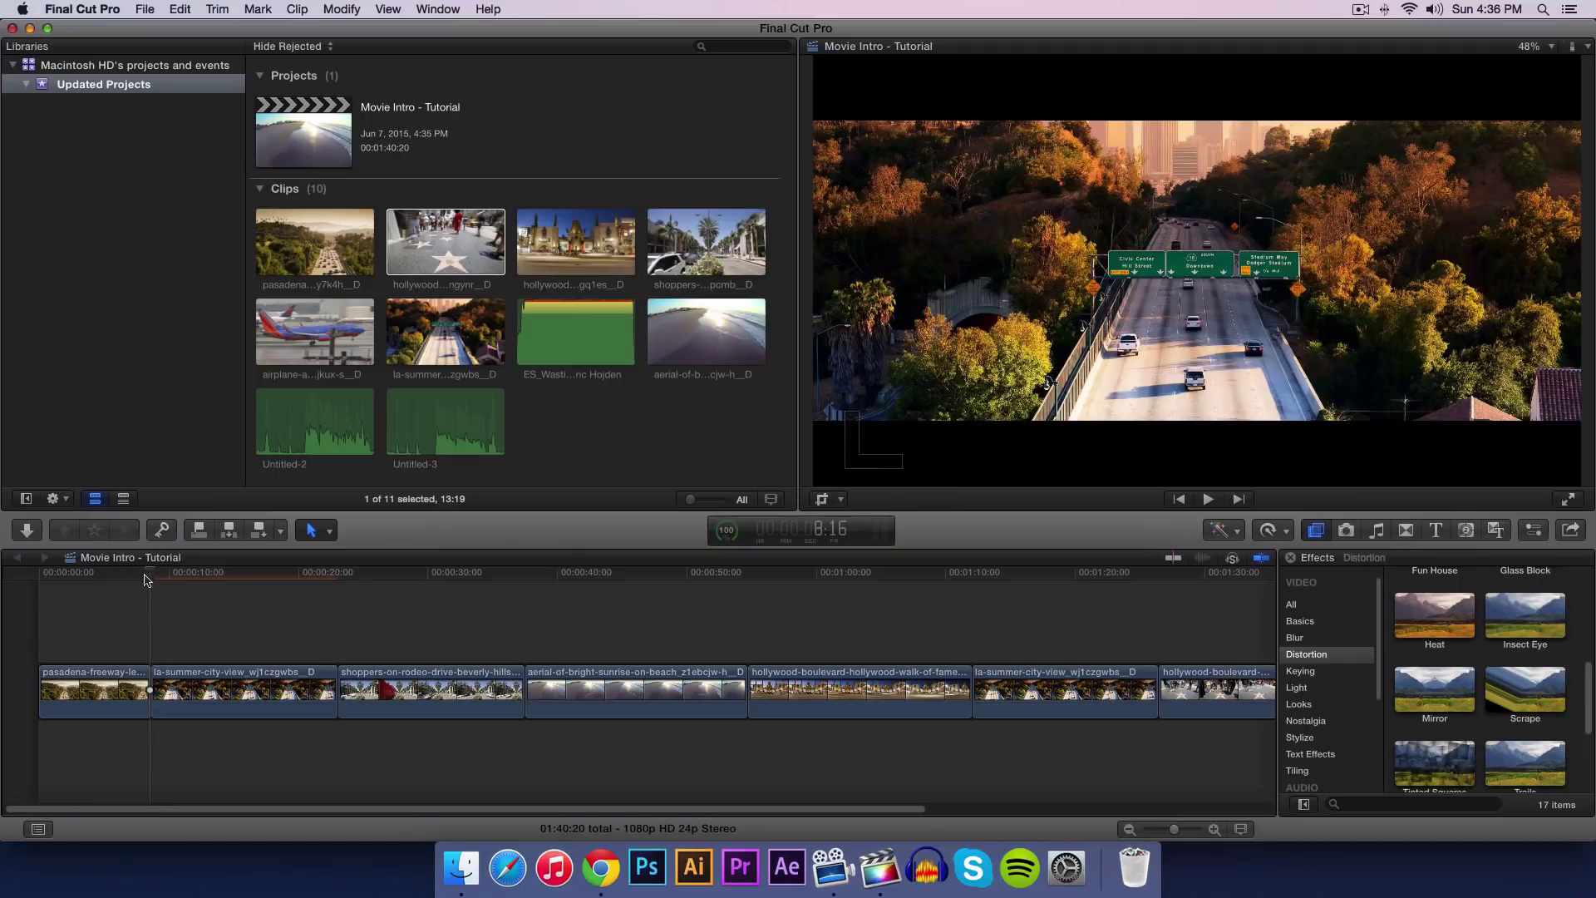
# Step: Play and scrub through the first two clips to compare their letterbox movement
pyautogui.moveTo(150, 574); pyautogui.dragTo(186, 582)
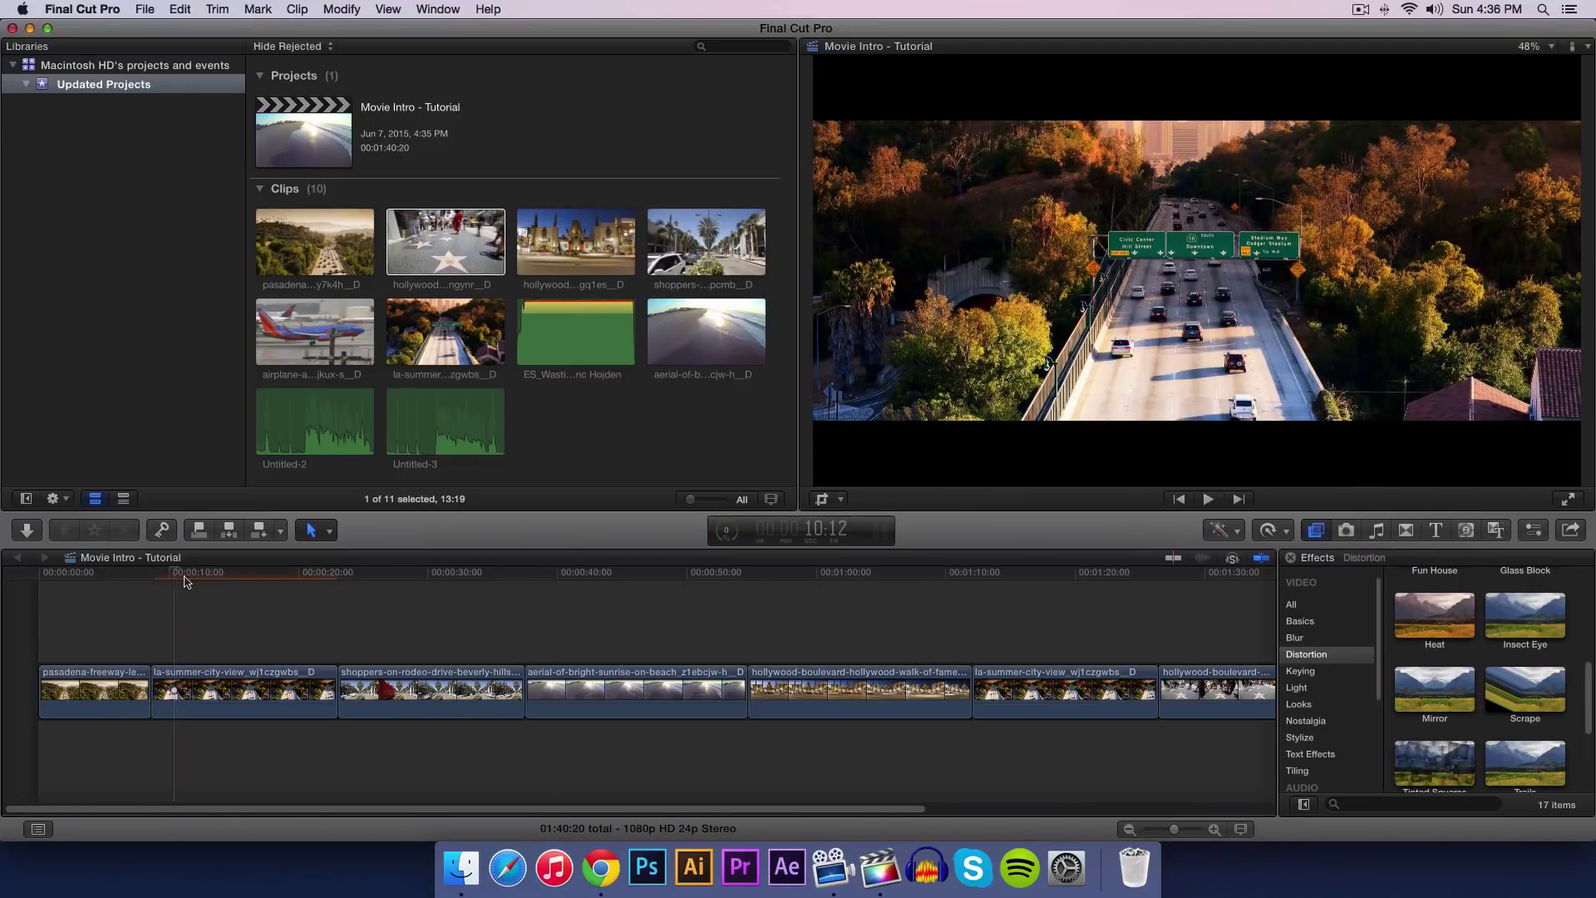
pyautogui.press('space')
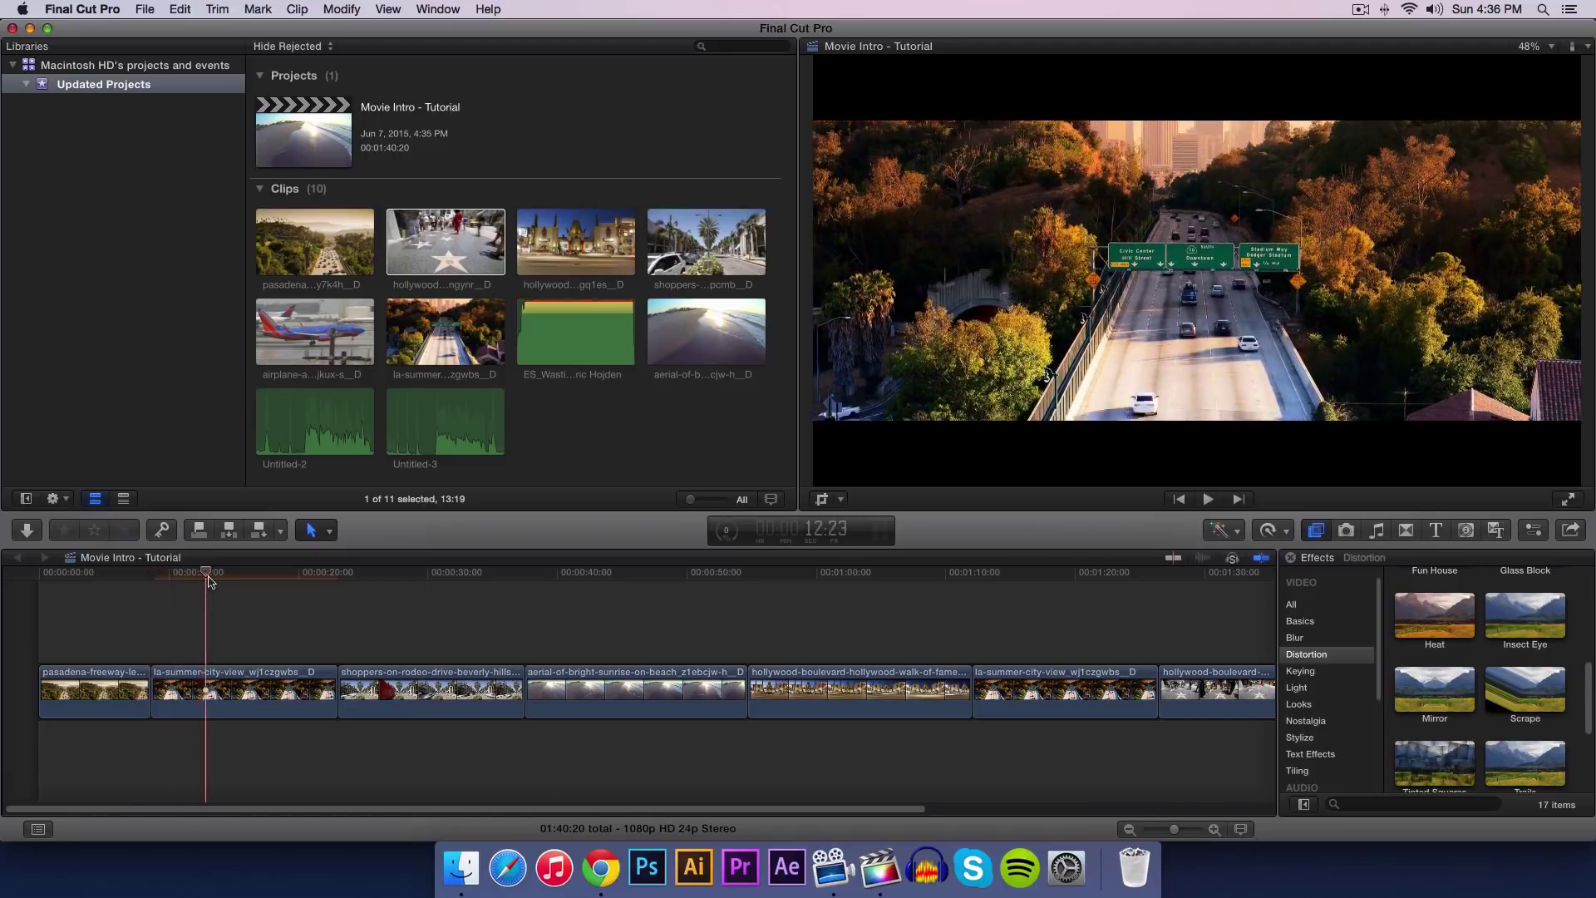
pyautogui.click(75, 587)
pyautogui.moveTo(70, 590); pyautogui.dragTo(158, 589)
# Step: Keyframe the la-summer-city-view clip's Letterbox offset from 0.76 at the clip's start to -1.0 at 16:07
pyautogui.click(191, 674)
pyautogui.click(1538, 536)
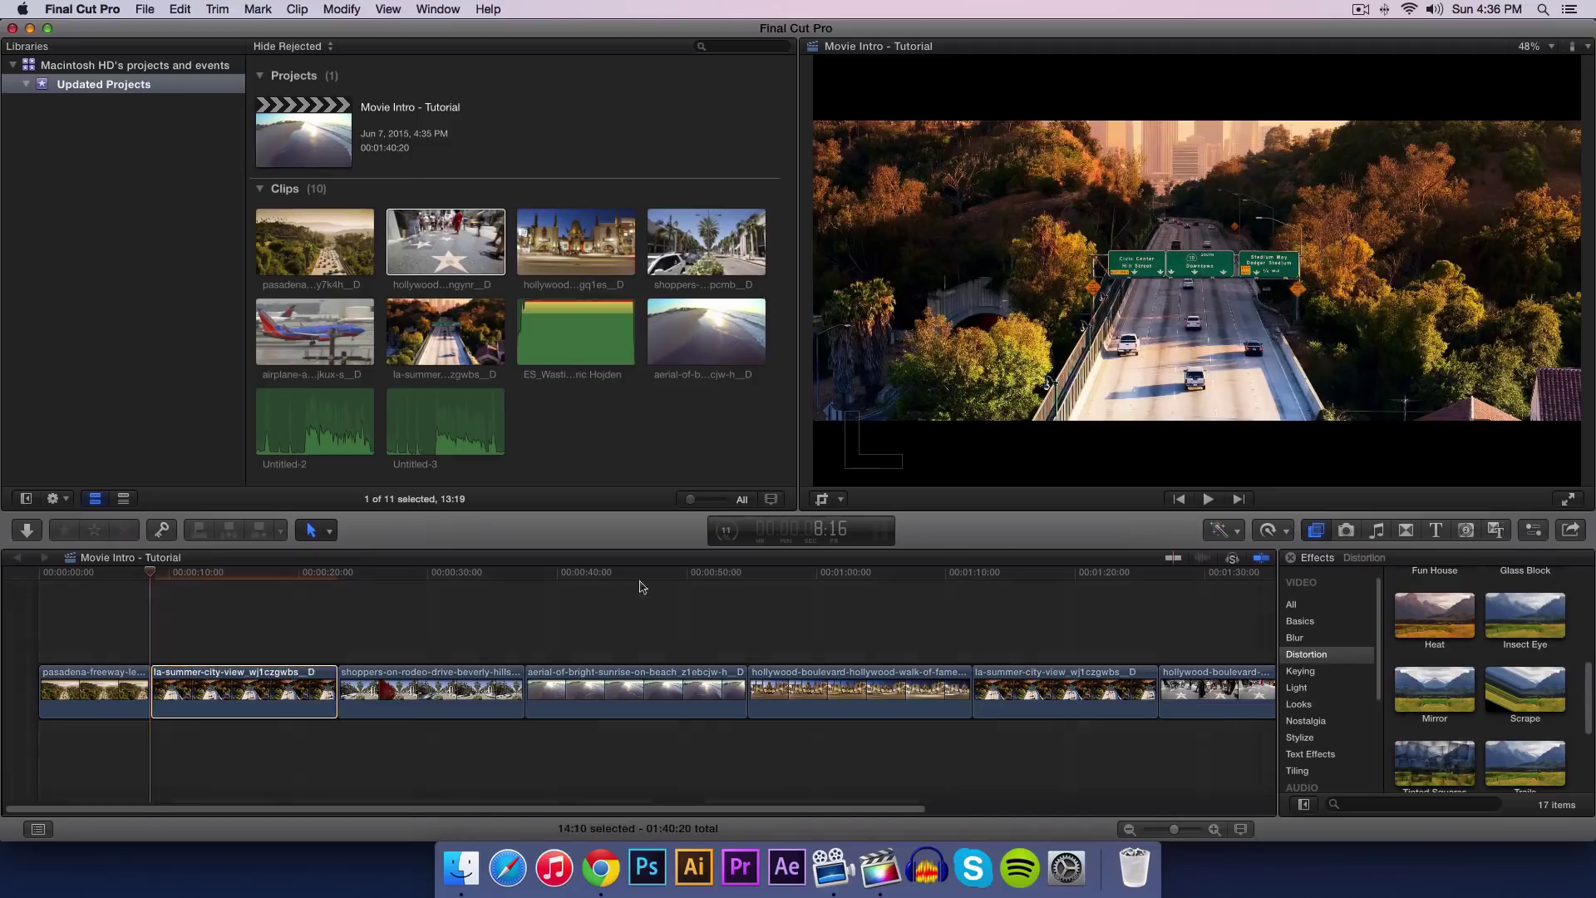
pyautogui.click(1289, 558)
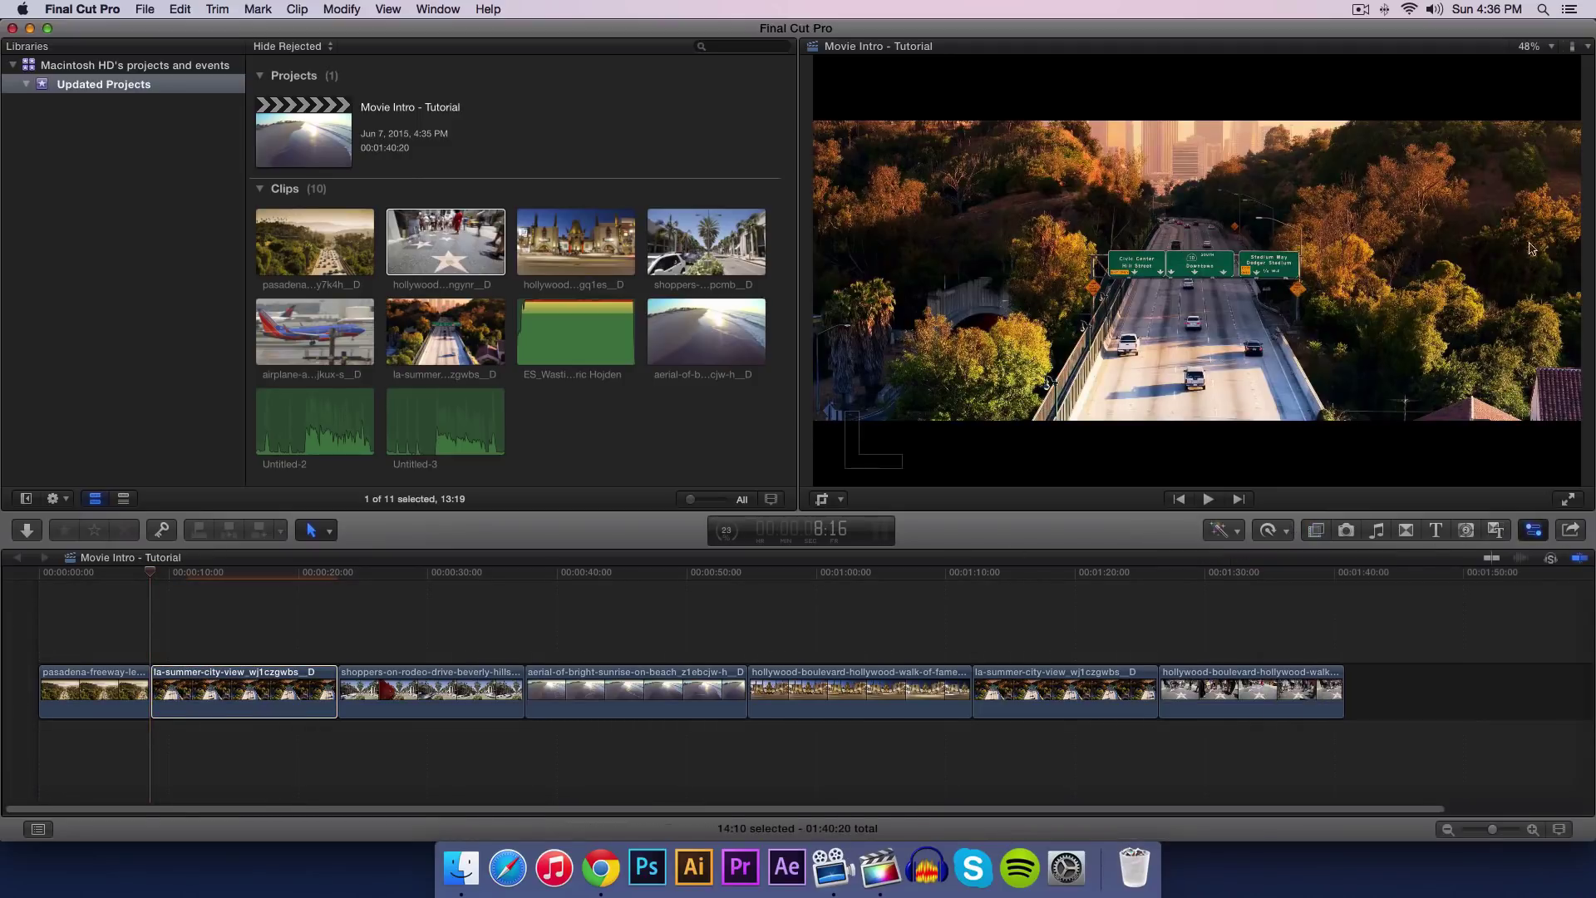
pyautogui.press('super+4')
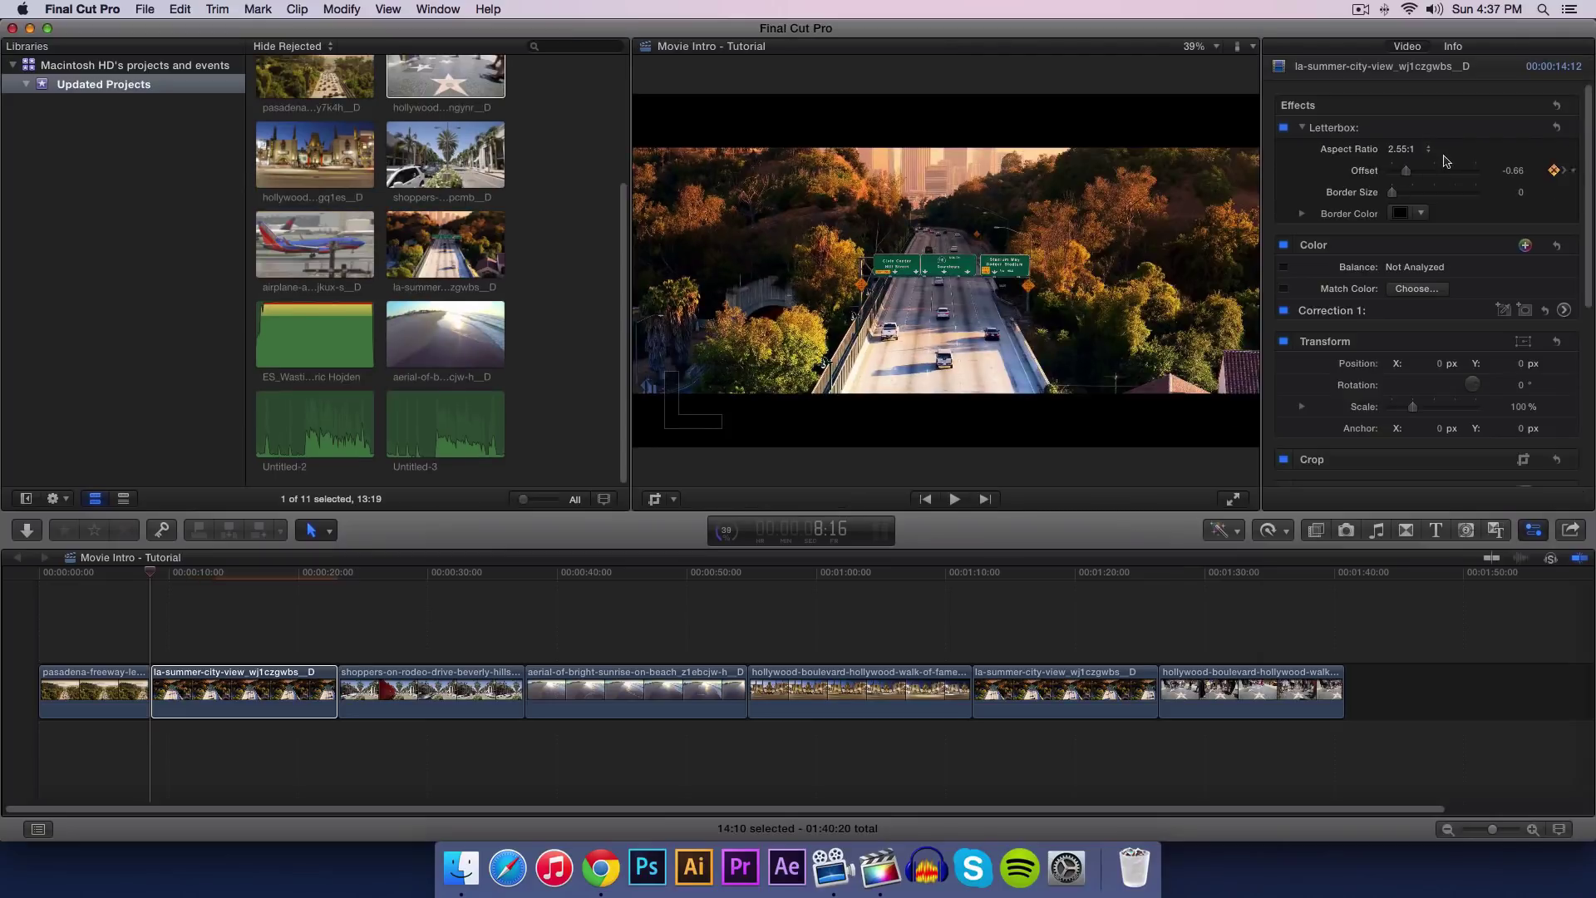
pyautogui.click(1554, 170)
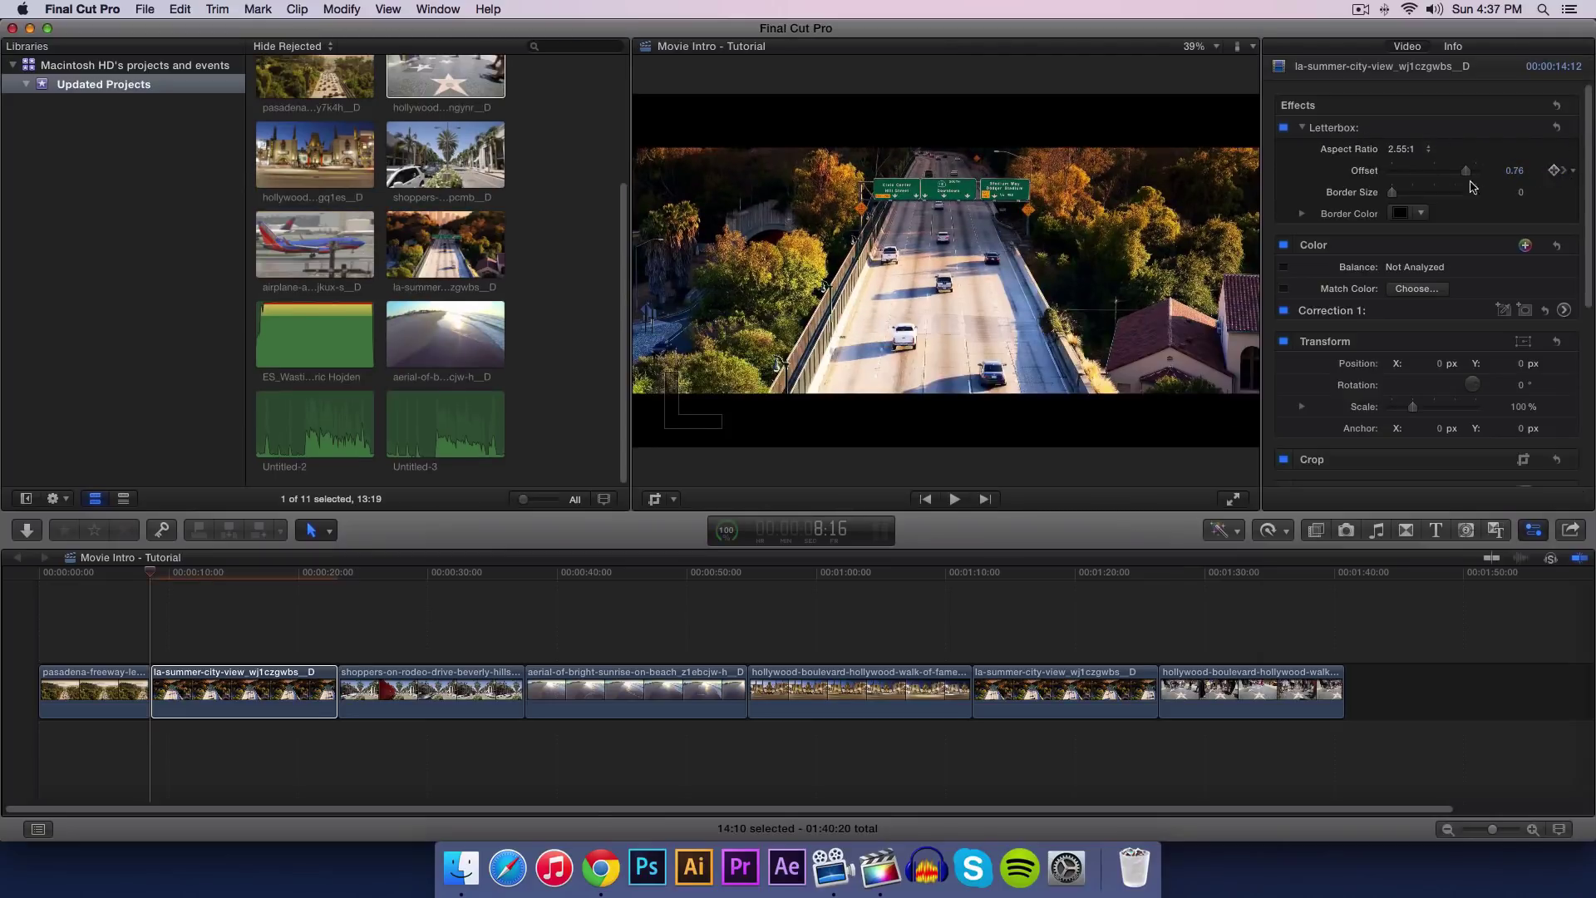
pyautogui.moveTo(231, 576); pyautogui.dragTo(148, 570)
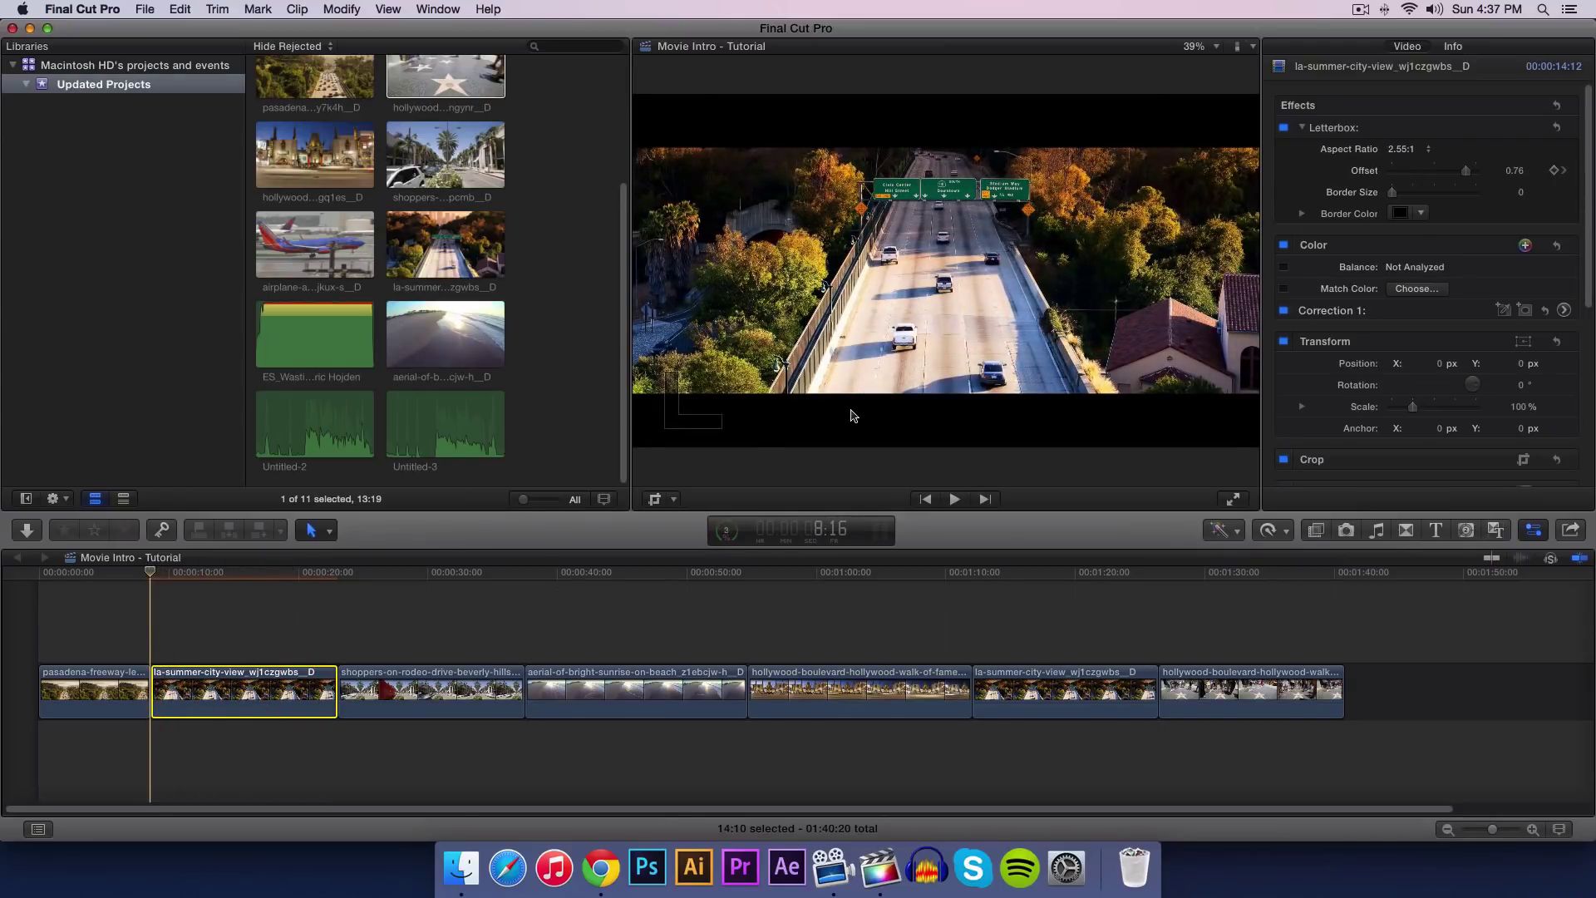
pyautogui.click(1553, 171)
pyautogui.click(250, 572)
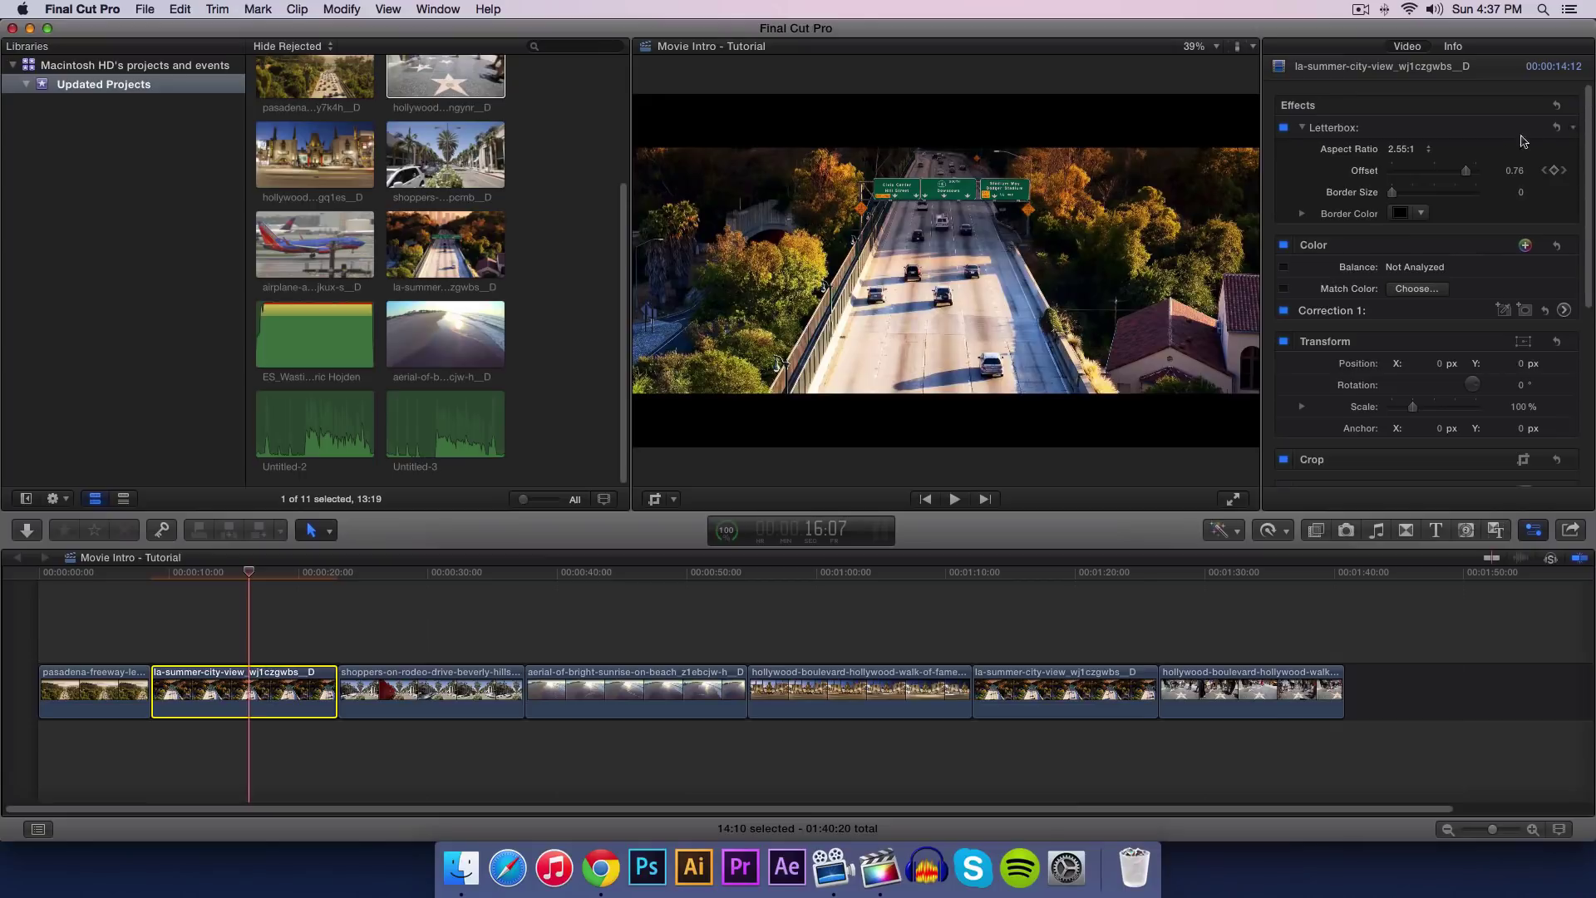
pyautogui.moveTo(1466, 174); pyautogui.dragTo(1376, 179)
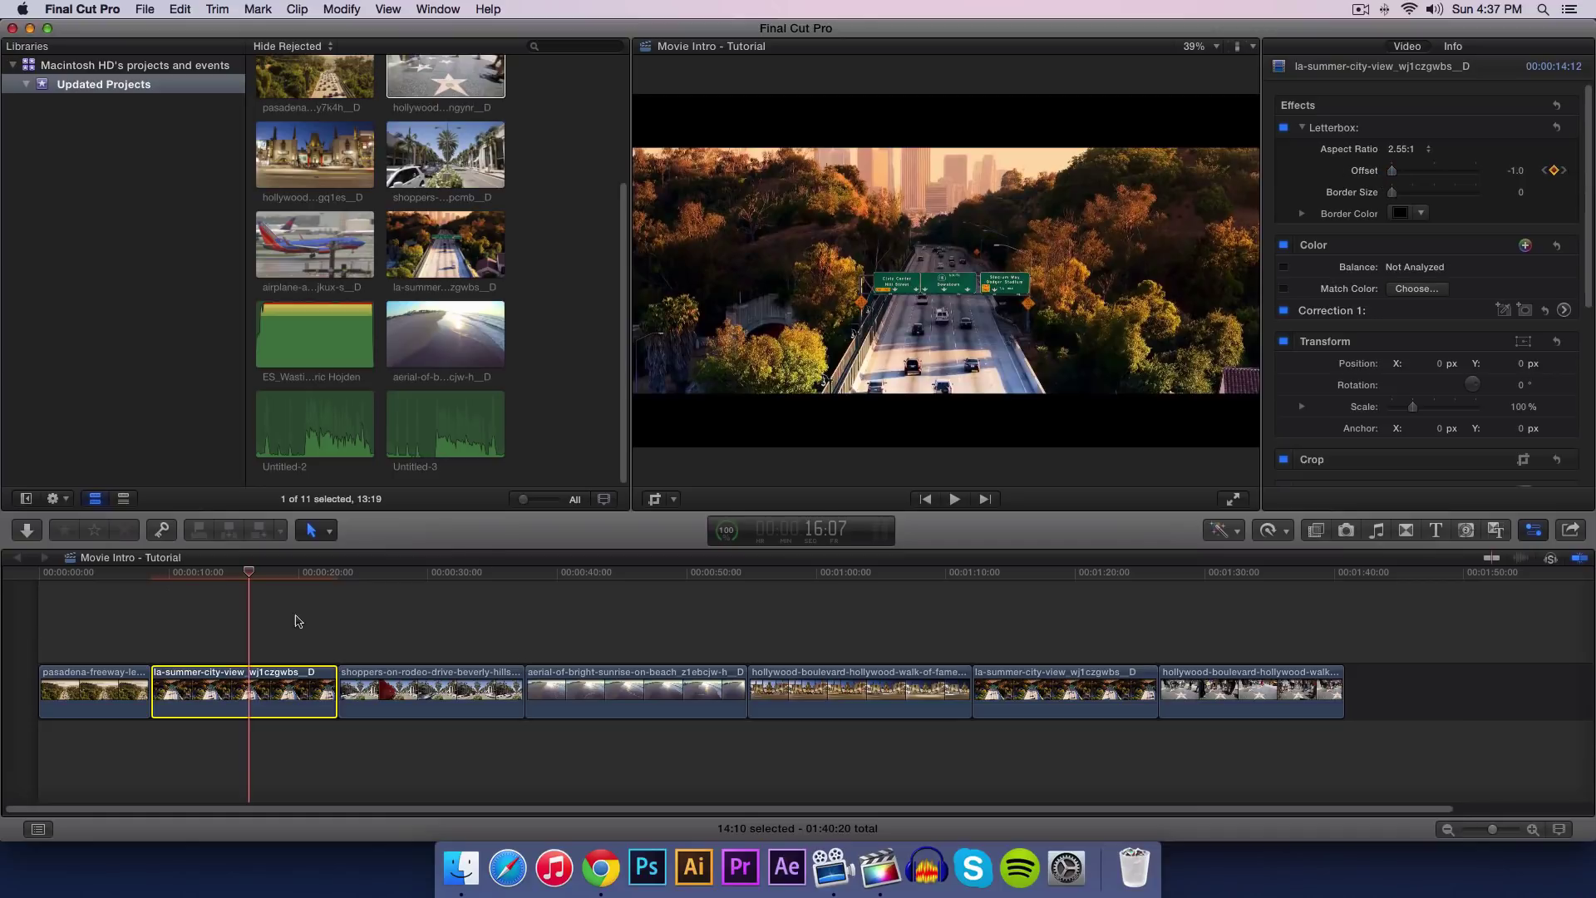
# Step: Preview the la-summer-city-view clip's letterbox movement and trim the clip's end to a duration of 8:15
pyautogui.moveTo(253, 577); pyautogui.dragTo(146, 580)
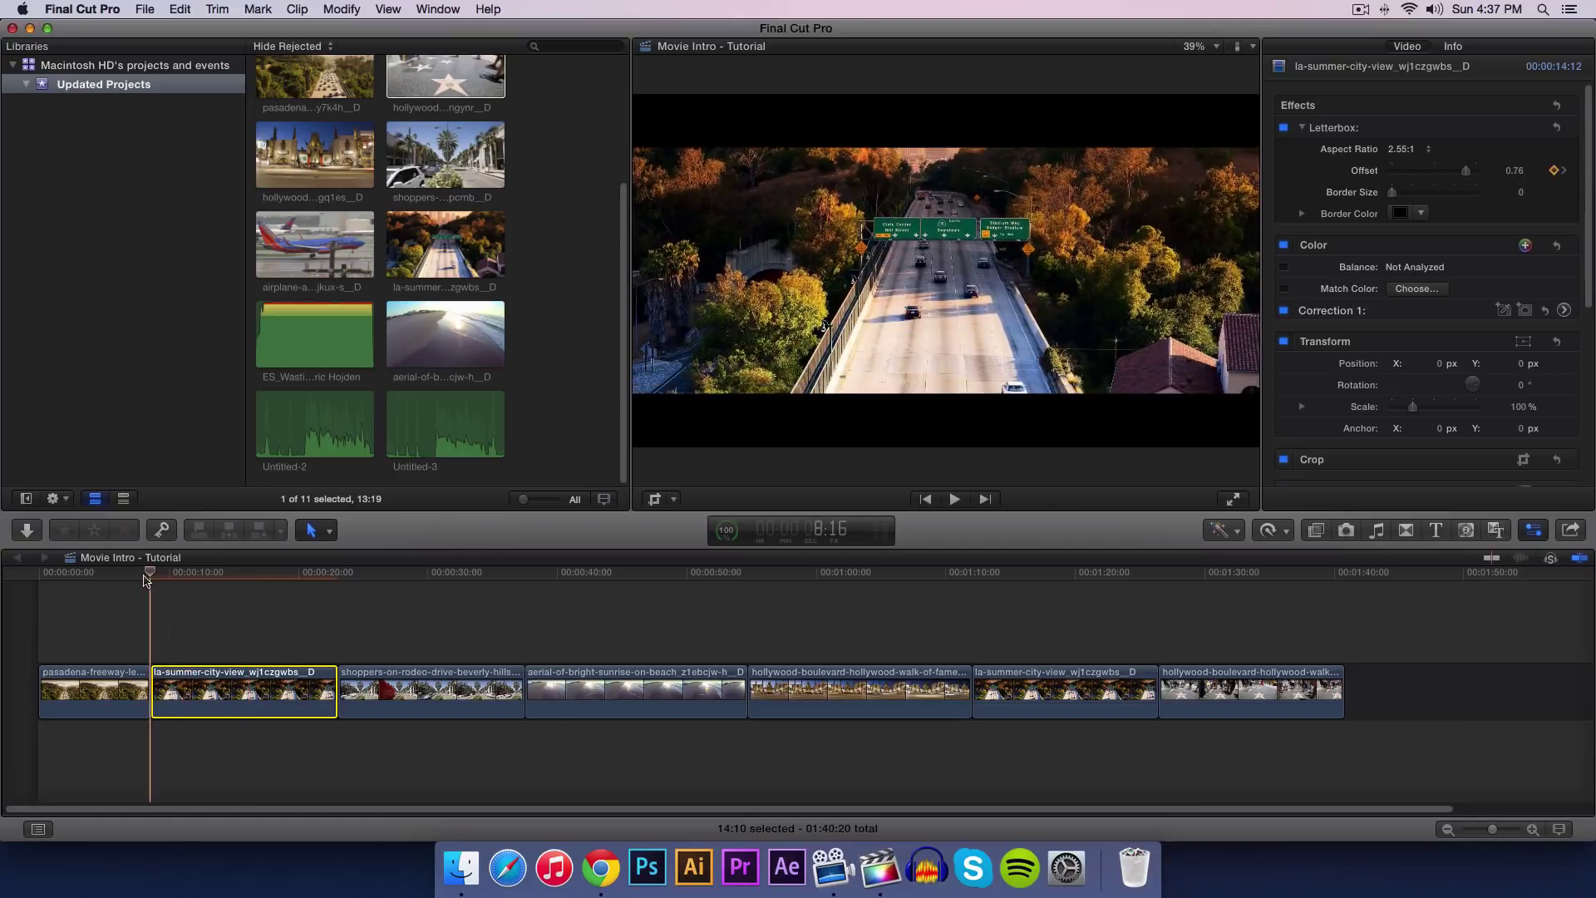
pyautogui.press('space')
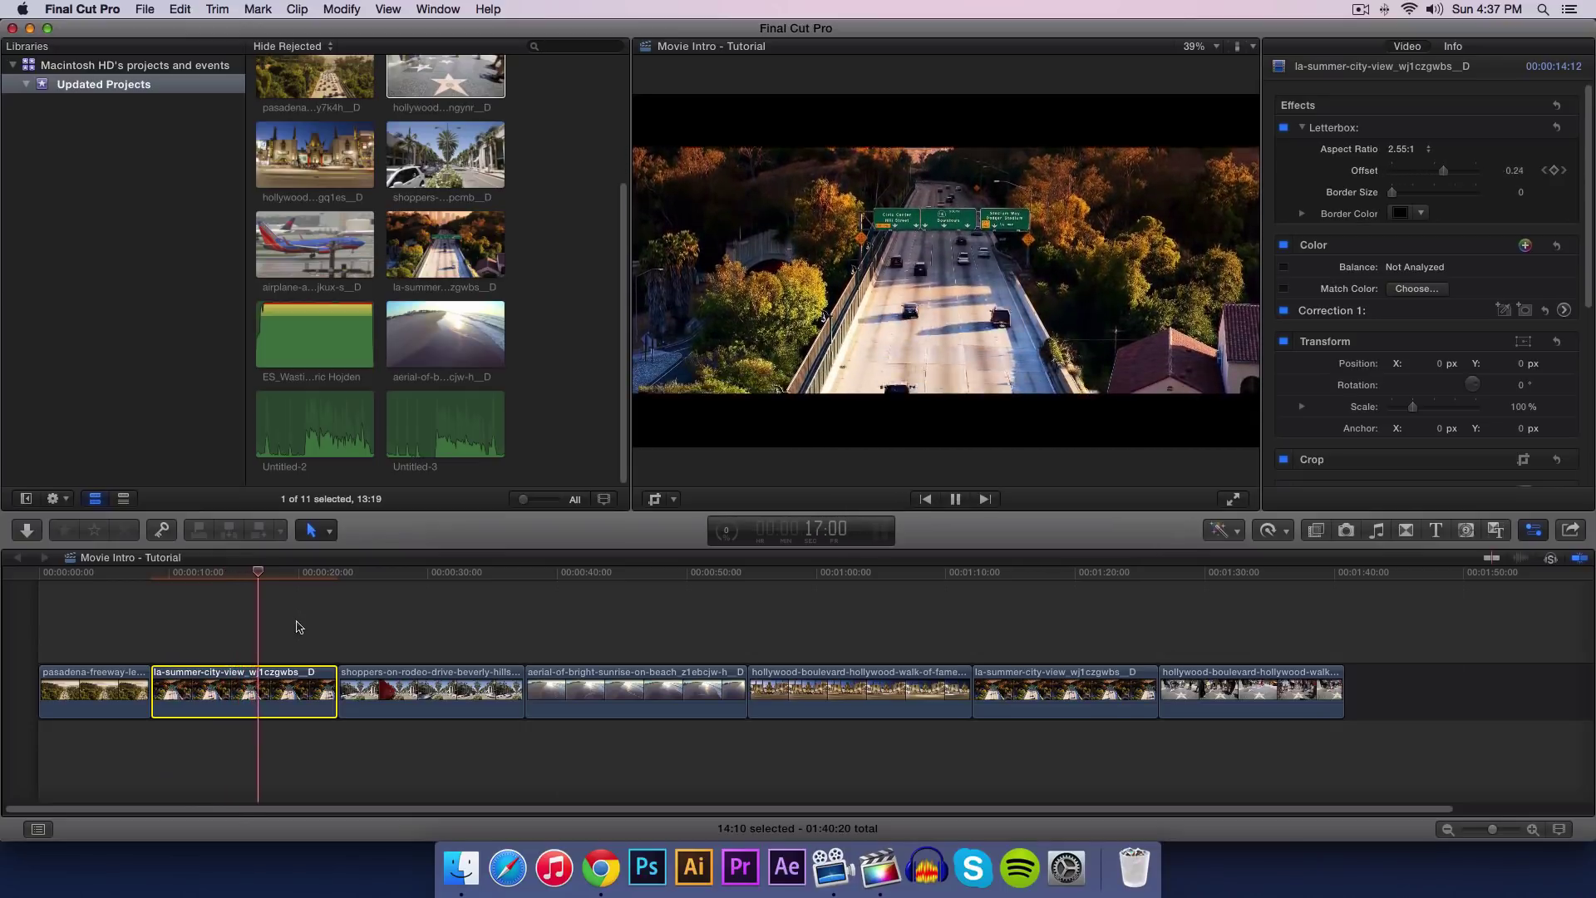
pyautogui.moveTo(246, 582); pyautogui.dragTo(190, 580)
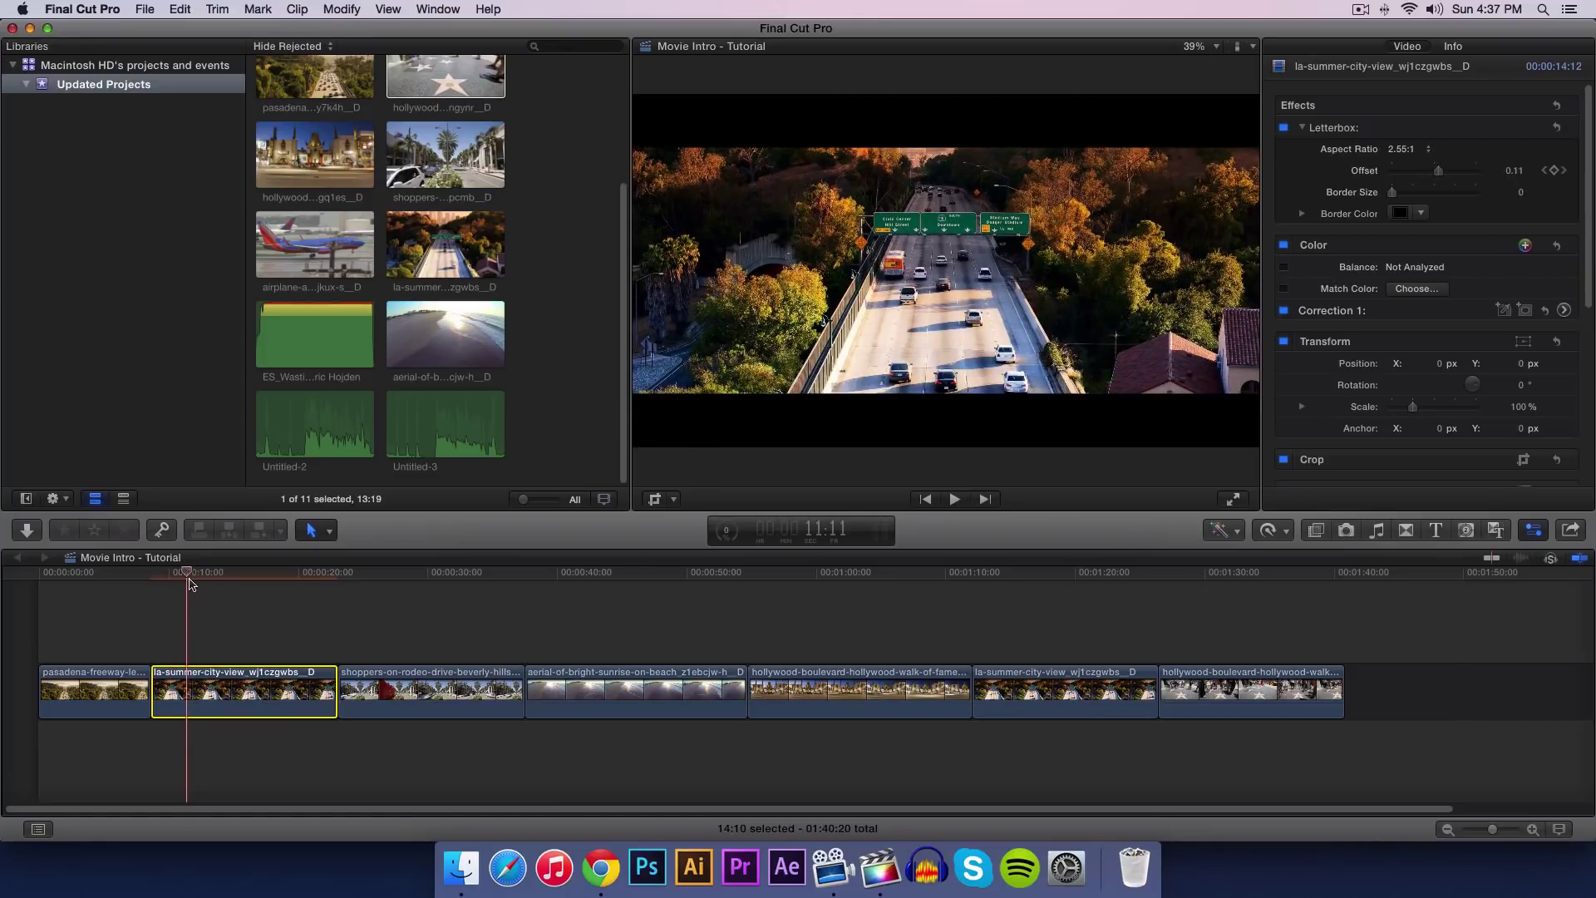
pyautogui.press('space')
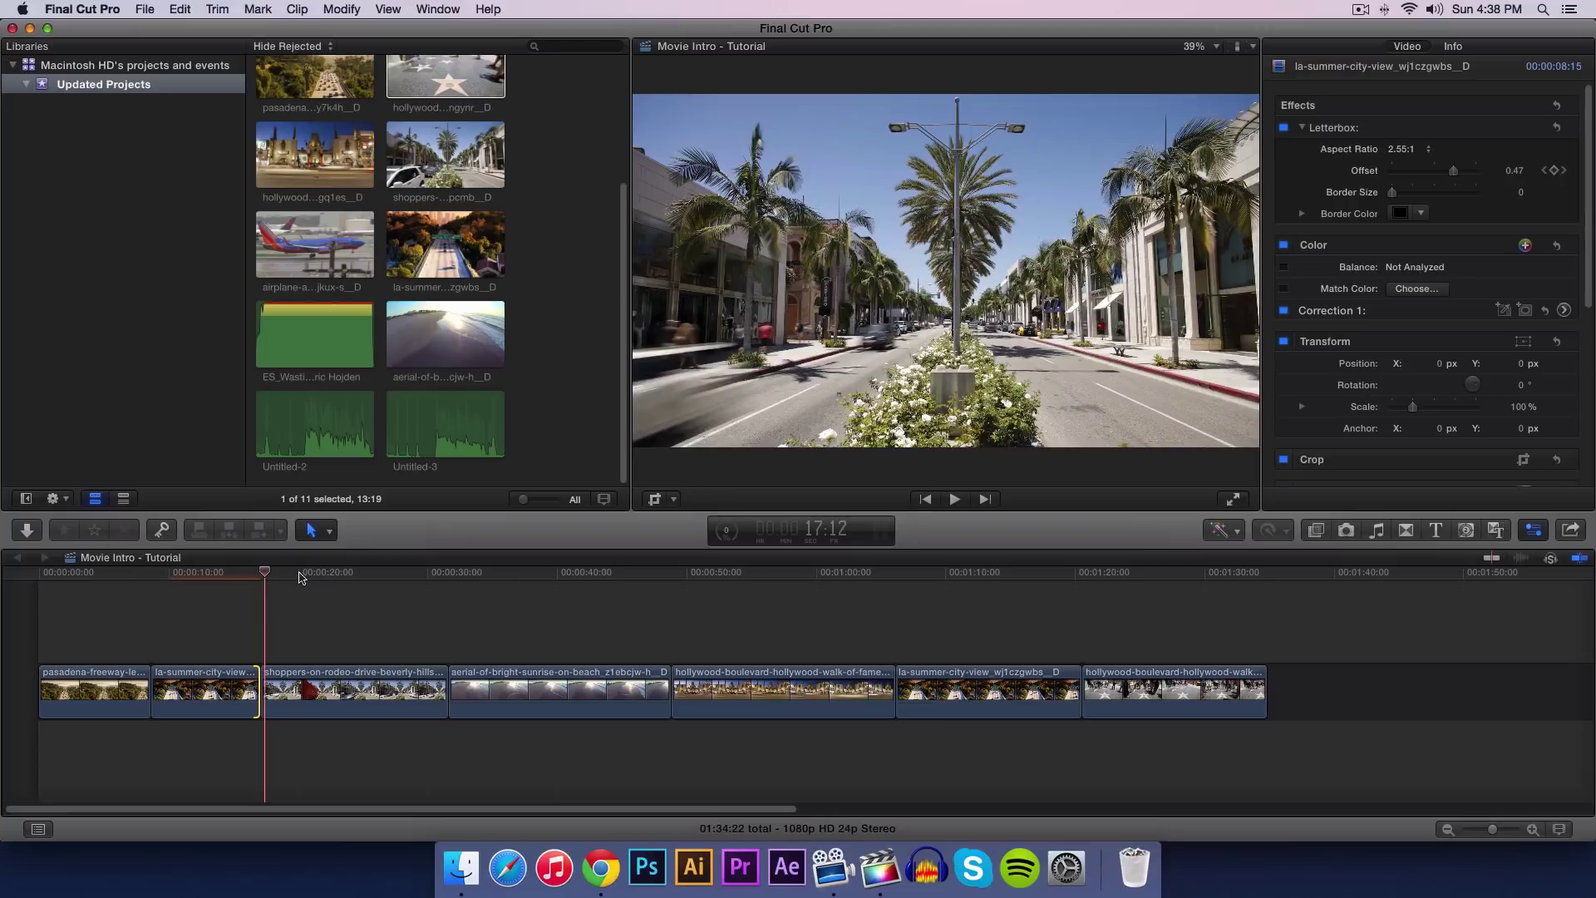
# Step: Find the Letterbox effect among all effects and apply it to the Rodeo Drive shoppers clip
pyautogui.click(299, 576)
pyautogui.click(314, 686)
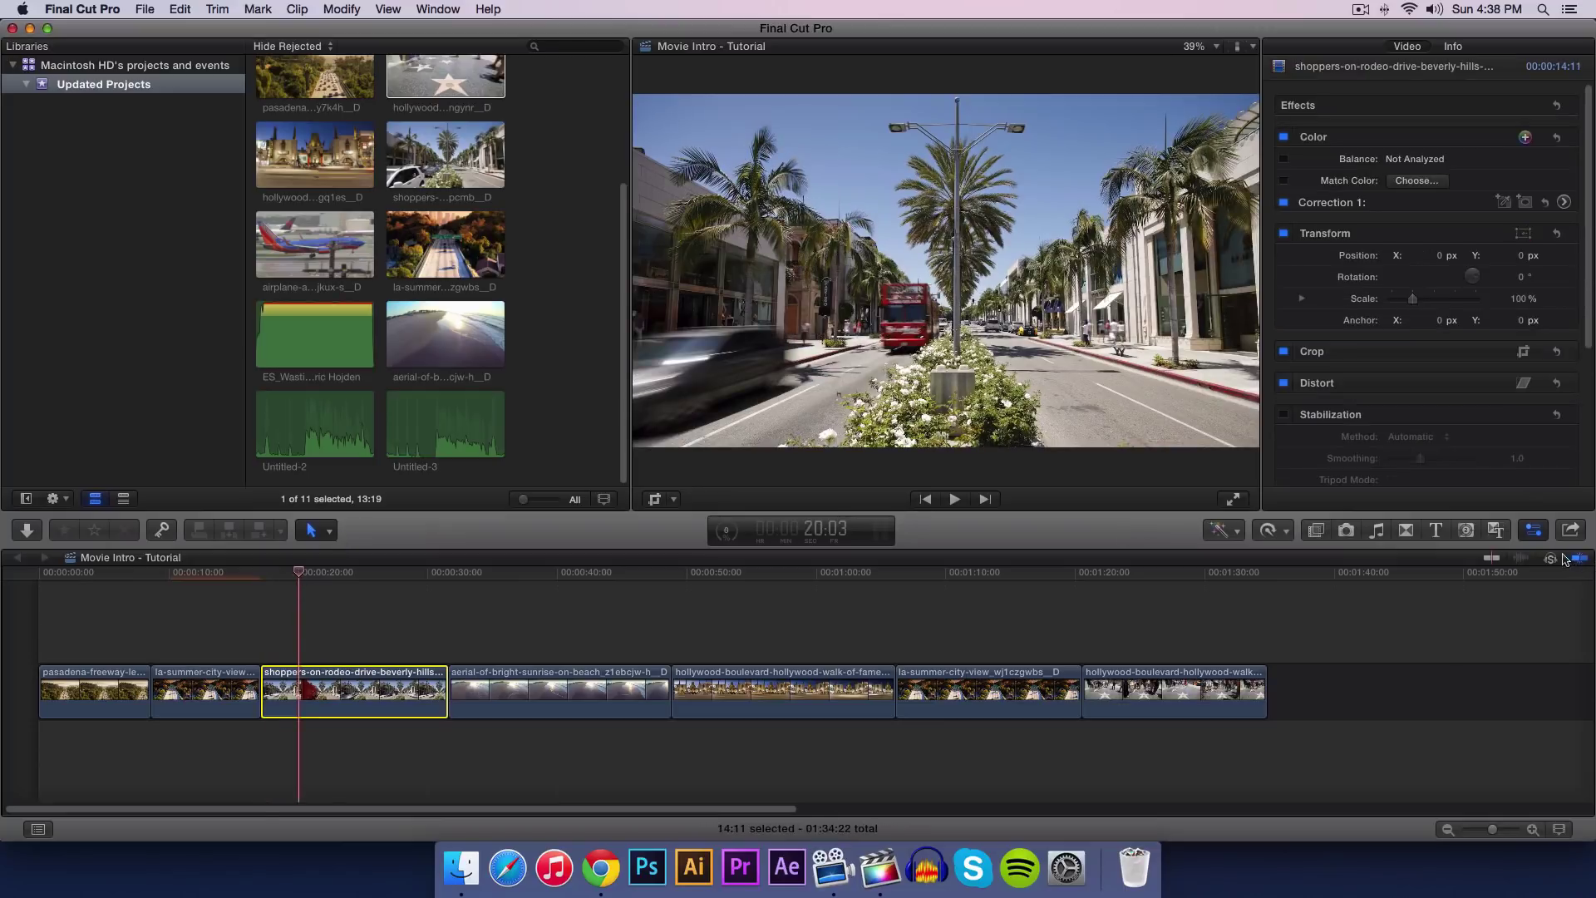
pyautogui.click(1539, 533)
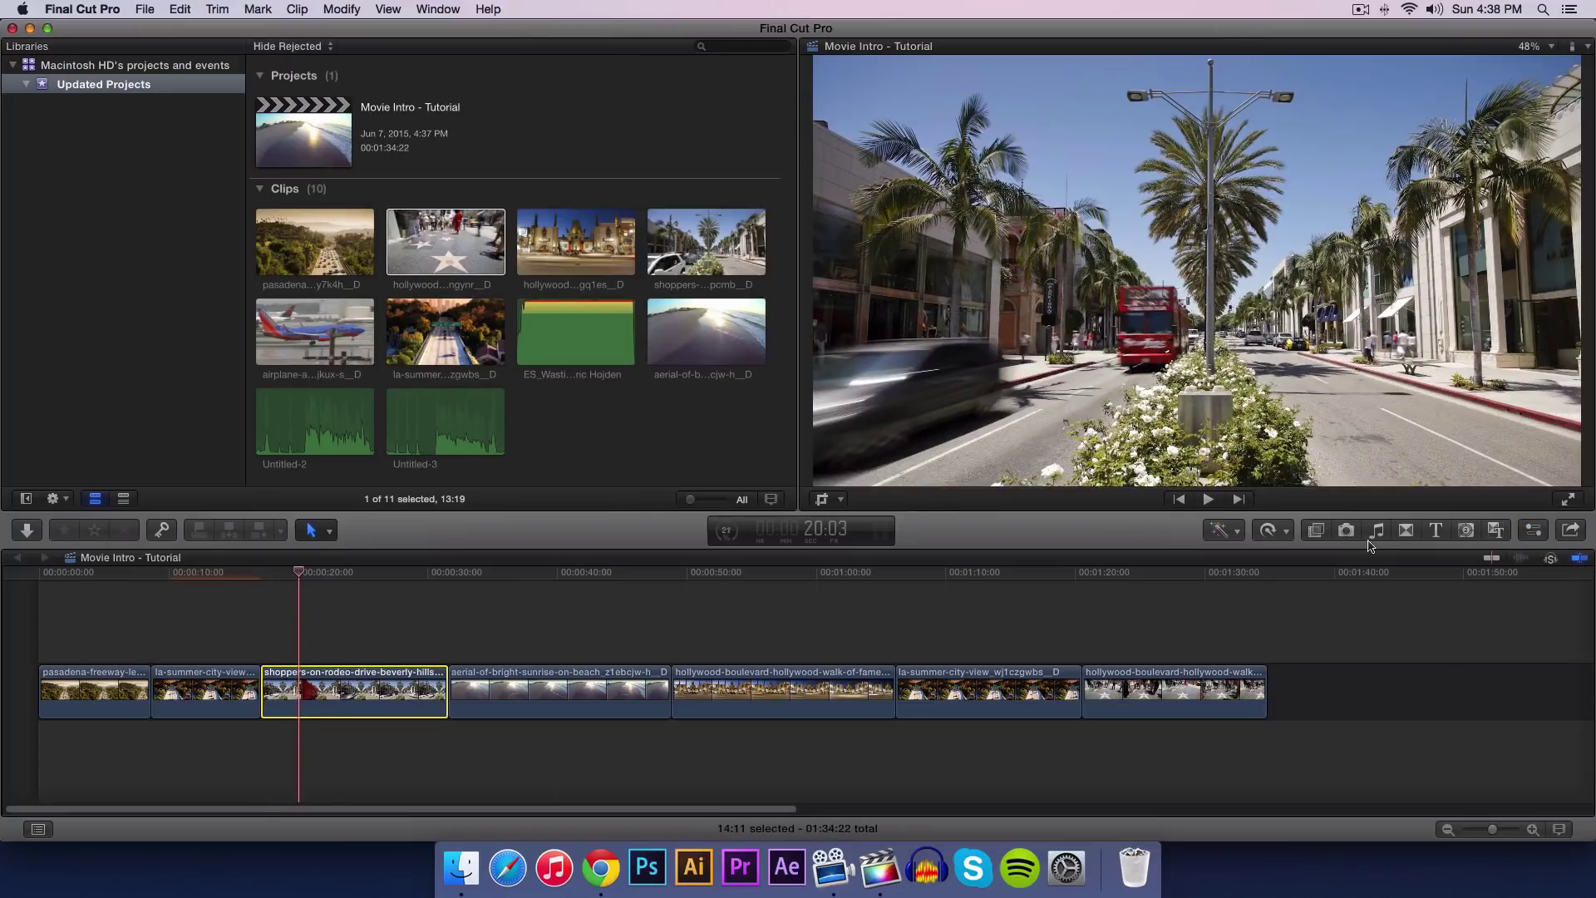
pyautogui.click(1316, 531)
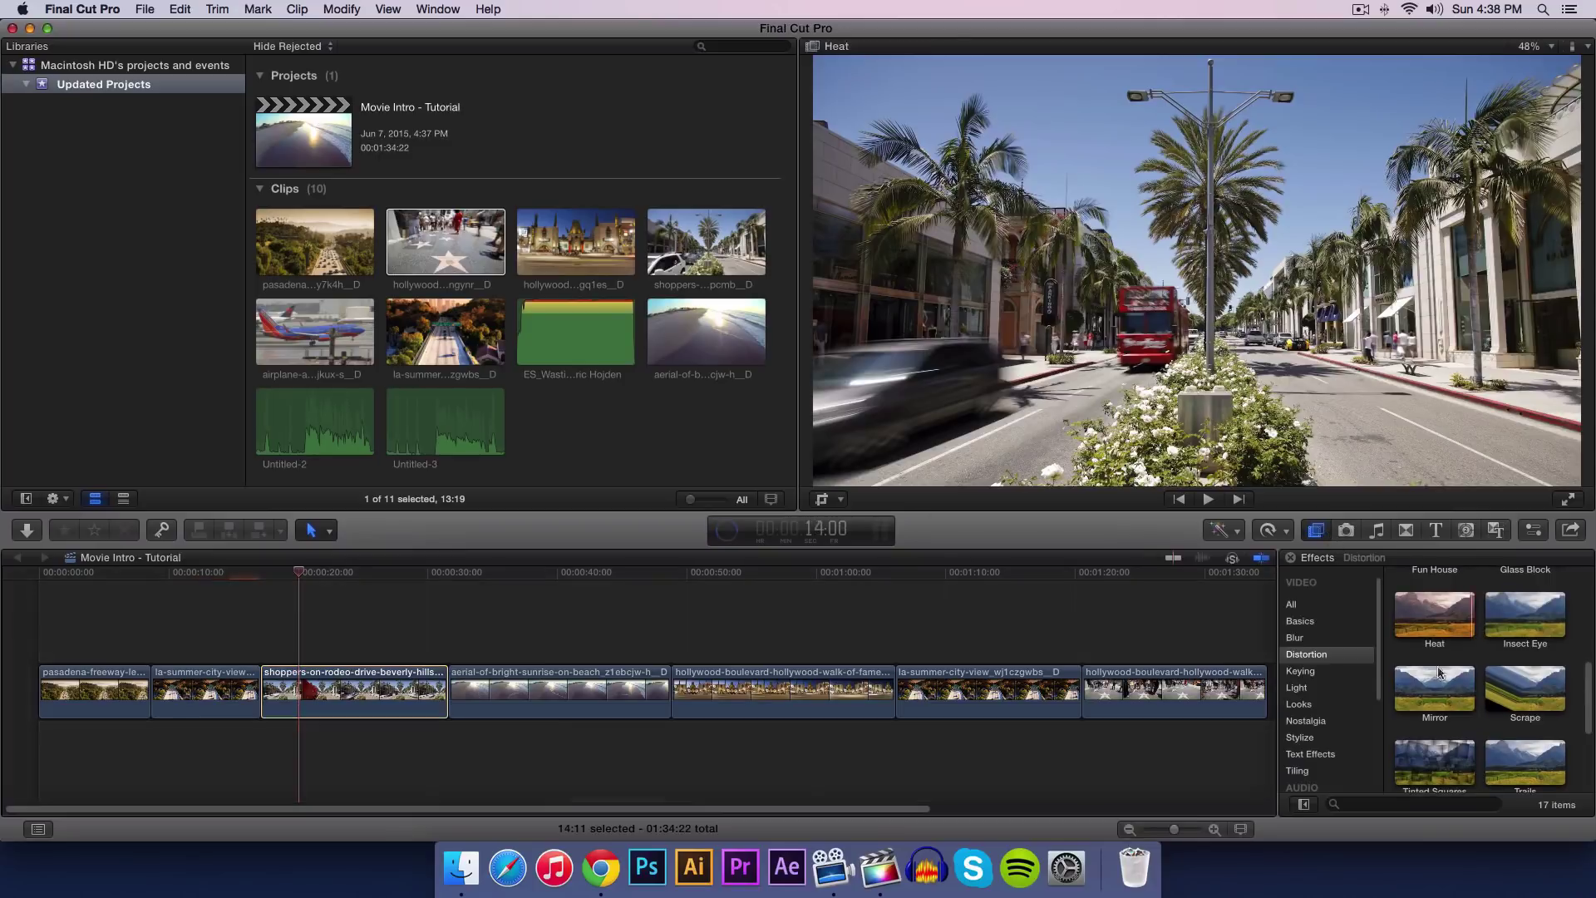
pyautogui.click(1419, 803)
pyautogui.write('letterbox')
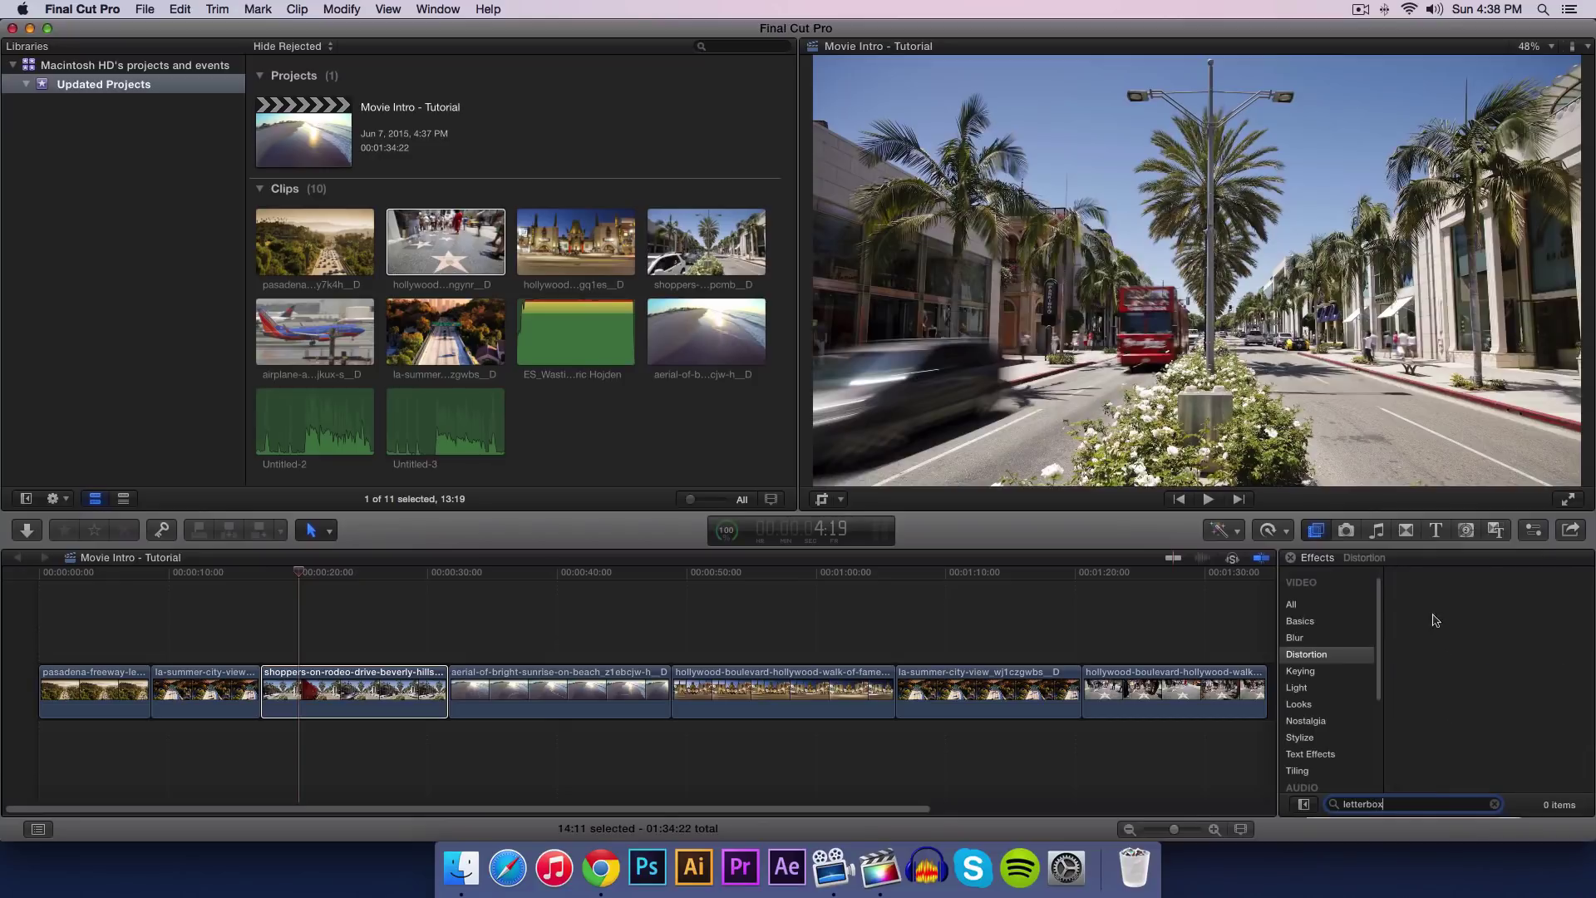
pyautogui.press('super+a')
pyautogui.click(1319, 606)
pyautogui.moveTo(1434, 595); pyautogui.dragTo(353, 686)
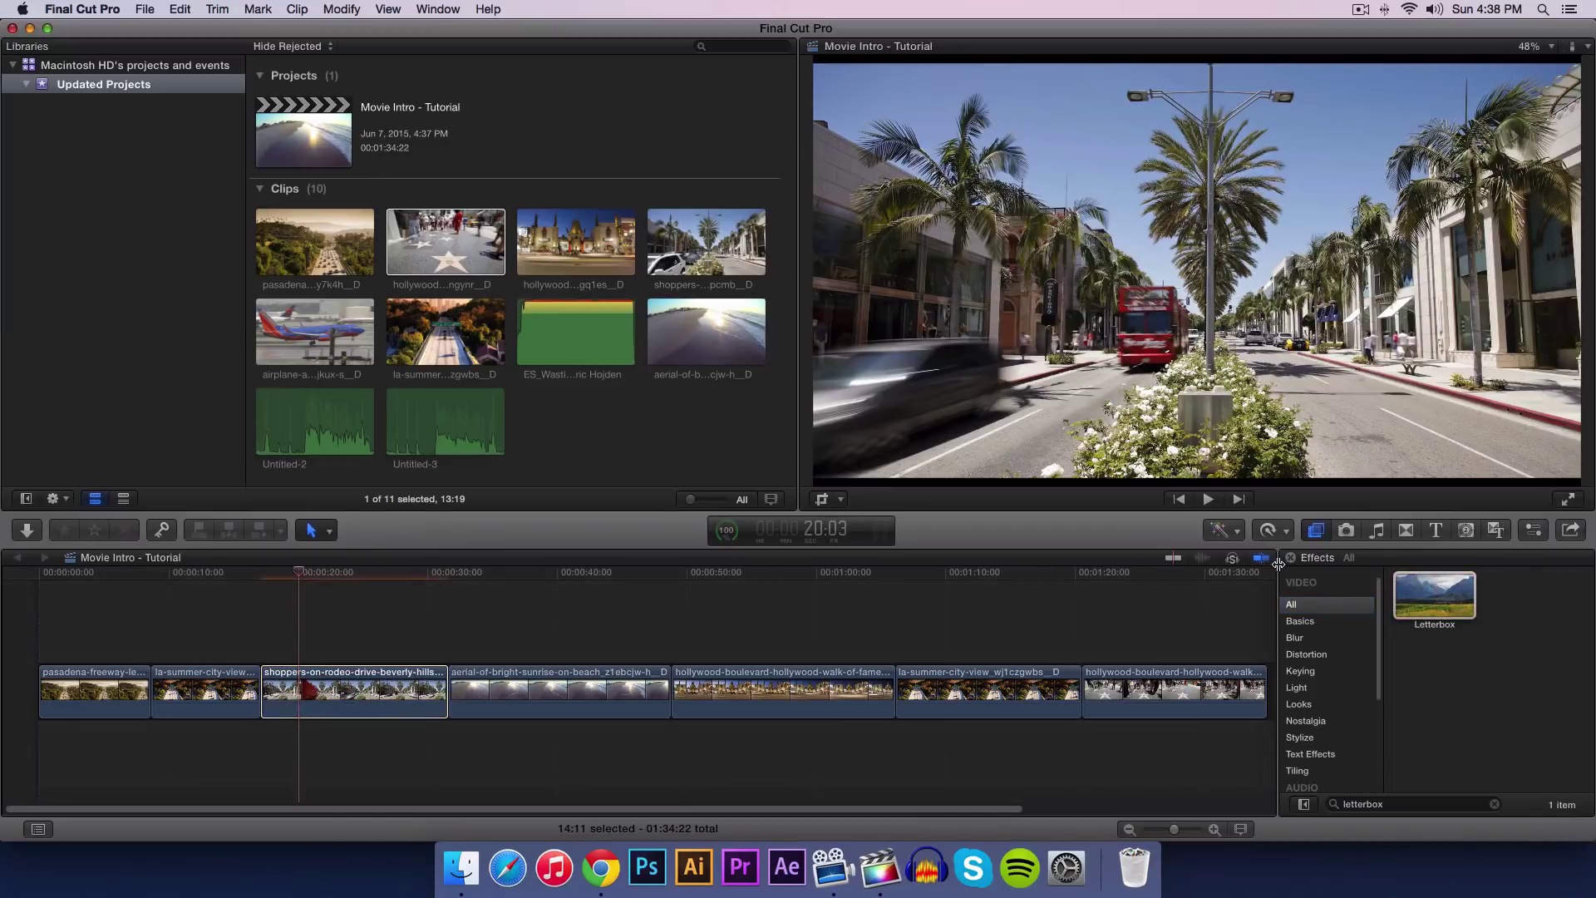
# Step: Set the Letterbox aspect ratio of the Rodeo Drive shoppers clip to 2.55:1
pyautogui.click(1532, 530)
pyautogui.click(1533, 530)
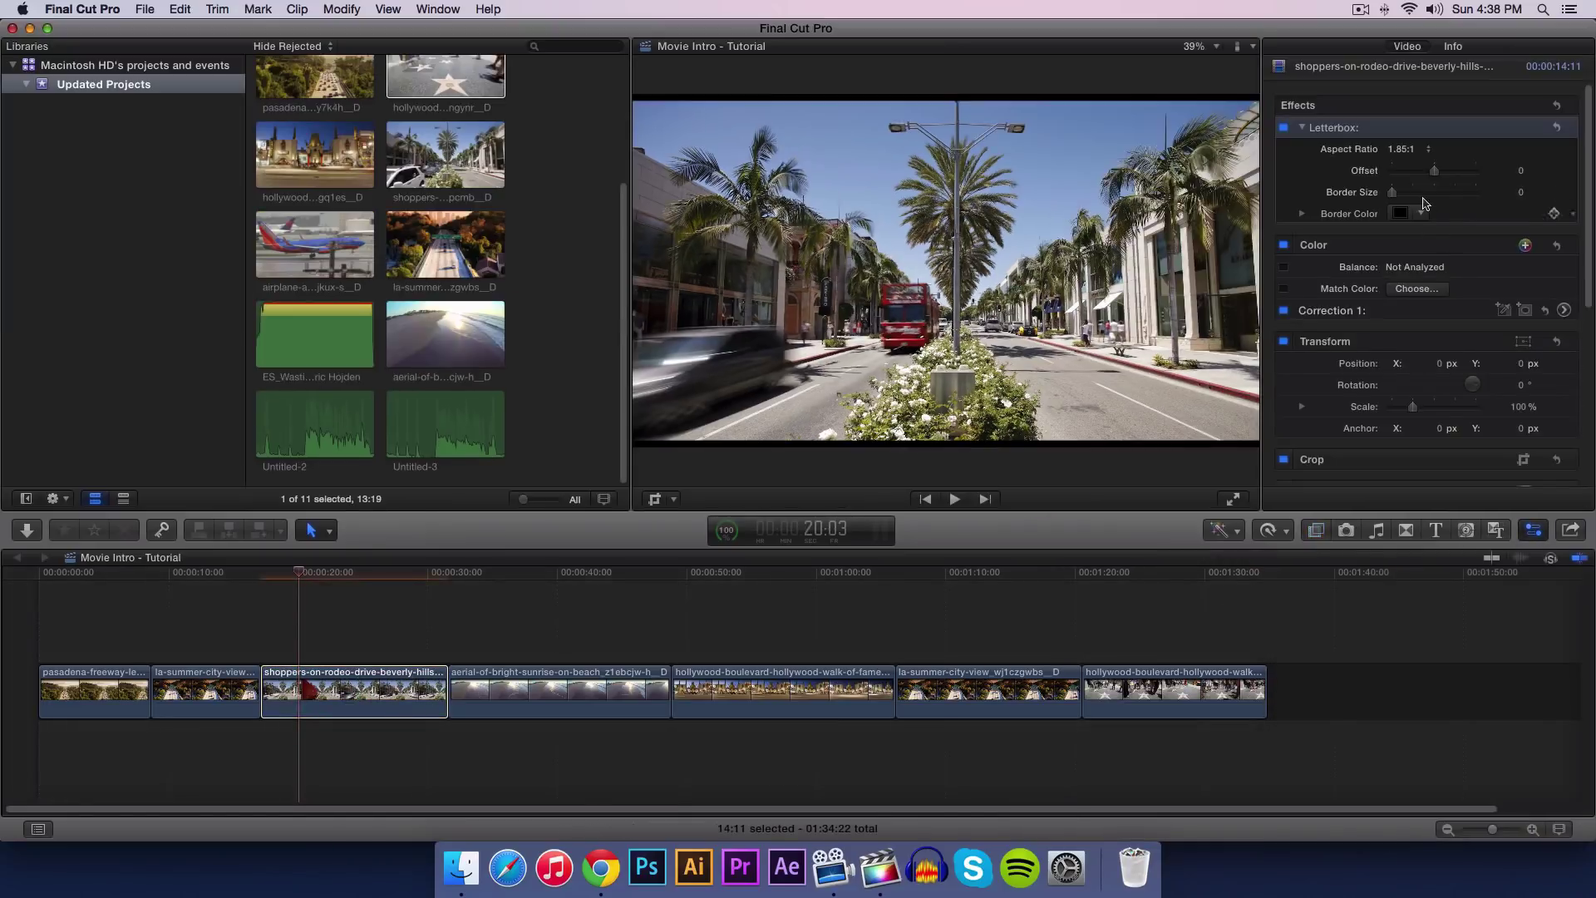
pyautogui.click(1423, 152)
pyautogui.click(1421, 163)
pyautogui.click(1408, 149)
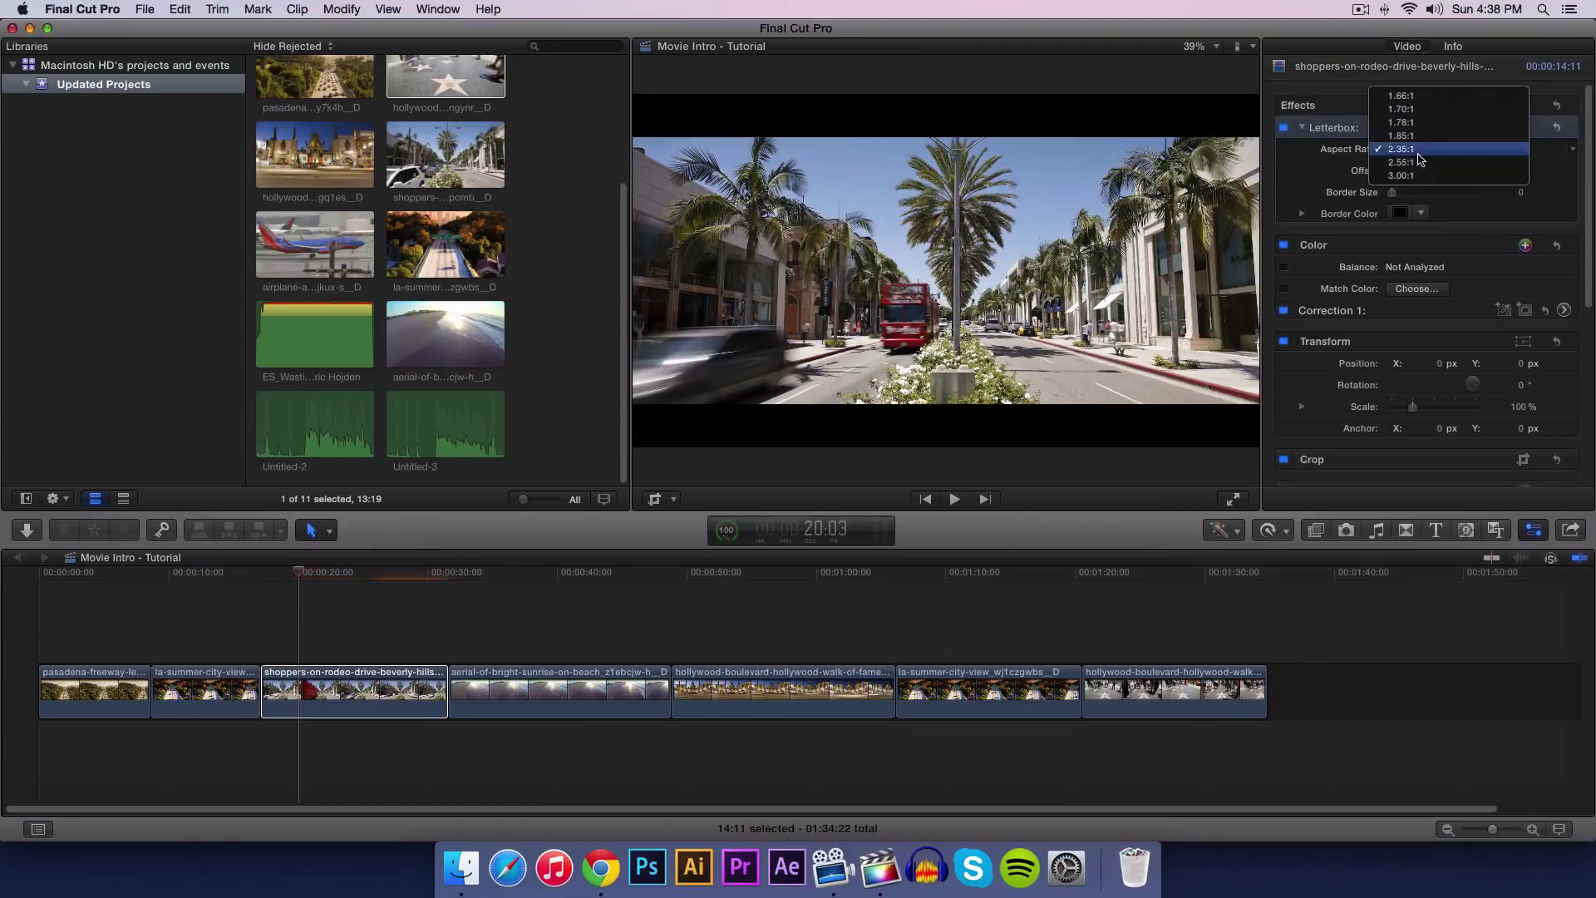
pyautogui.click(1423, 169)
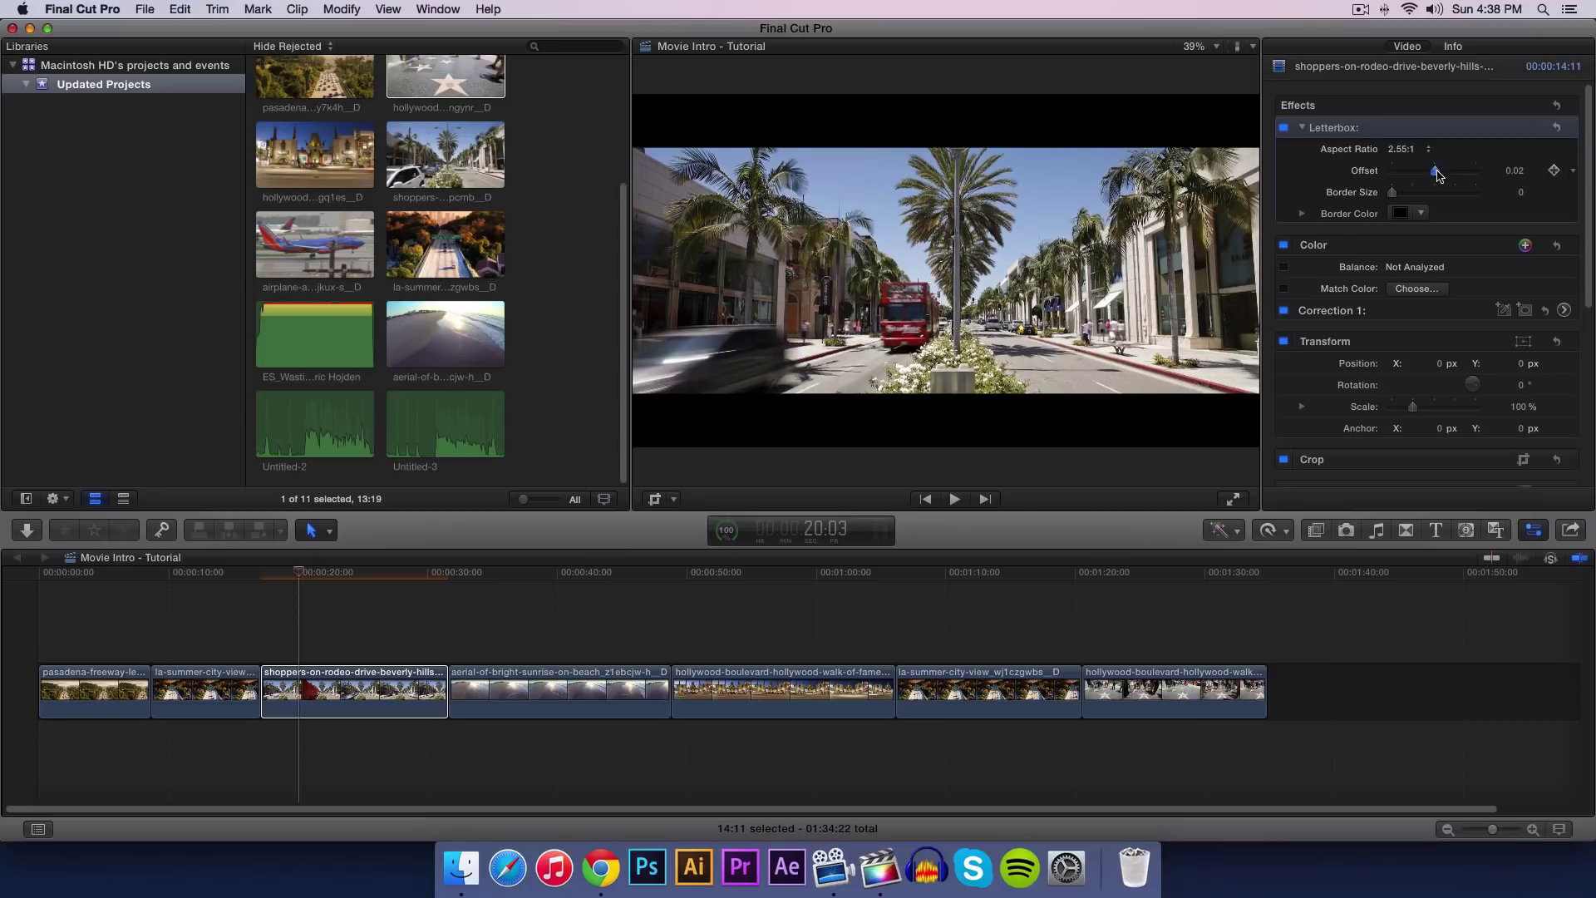
# Step: Try different Letterbox offsets on the Rodeo Drive shoppers clip and settle on 0.29
pyautogui.moveTo(1385, 171); pyautogui.dragTo(1541, 179)
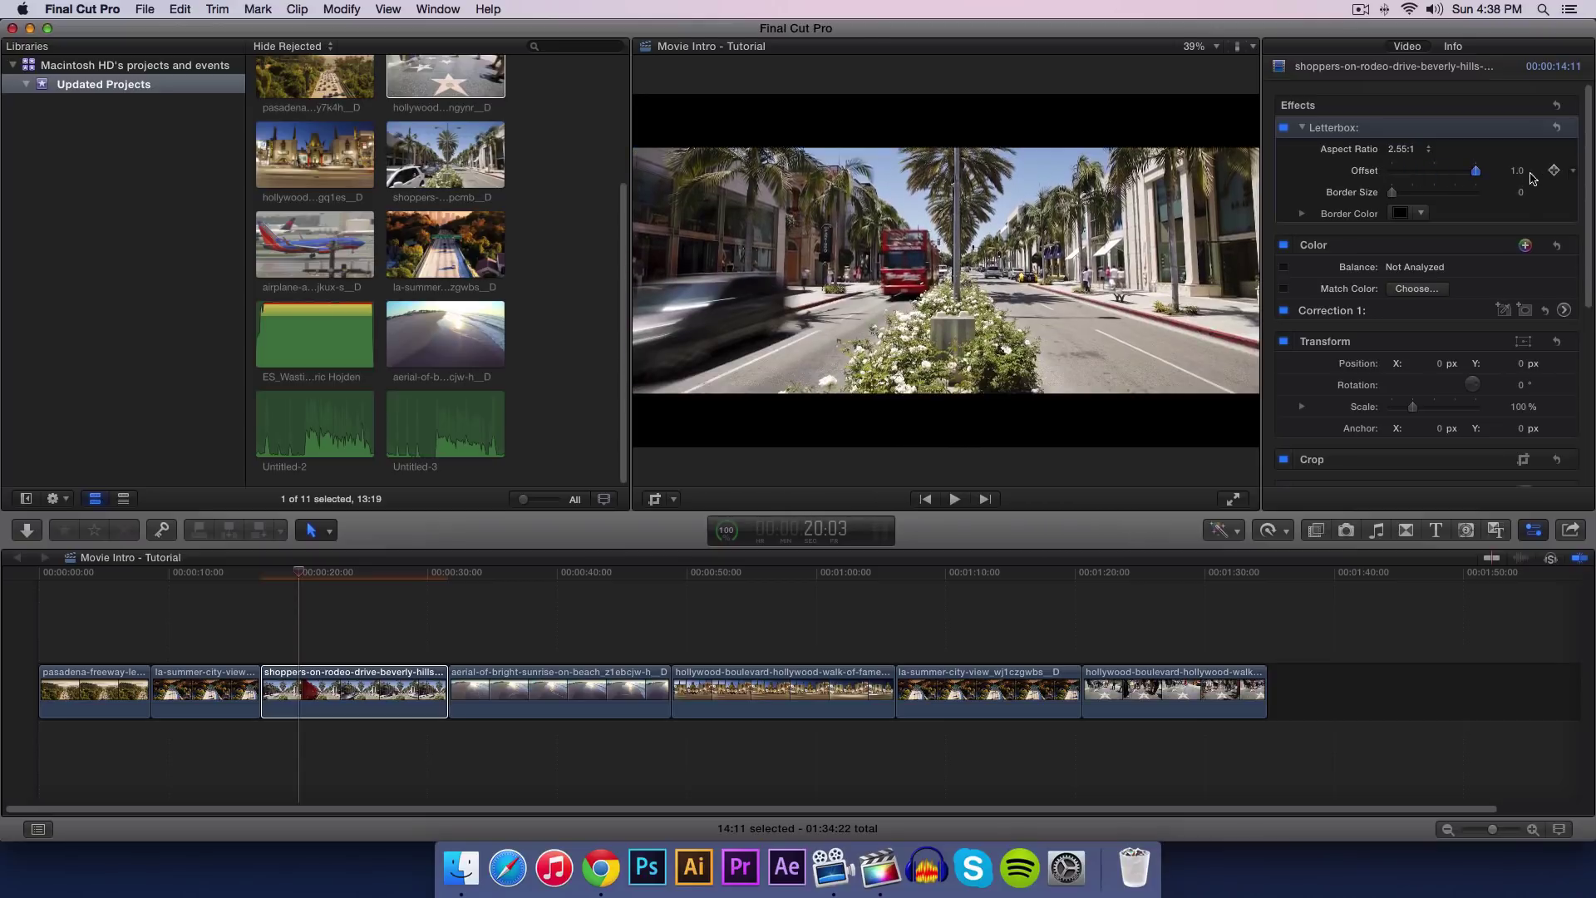
pyautogui.moveTo(1391, 170); pyautogui.dragTo(1442, 174)
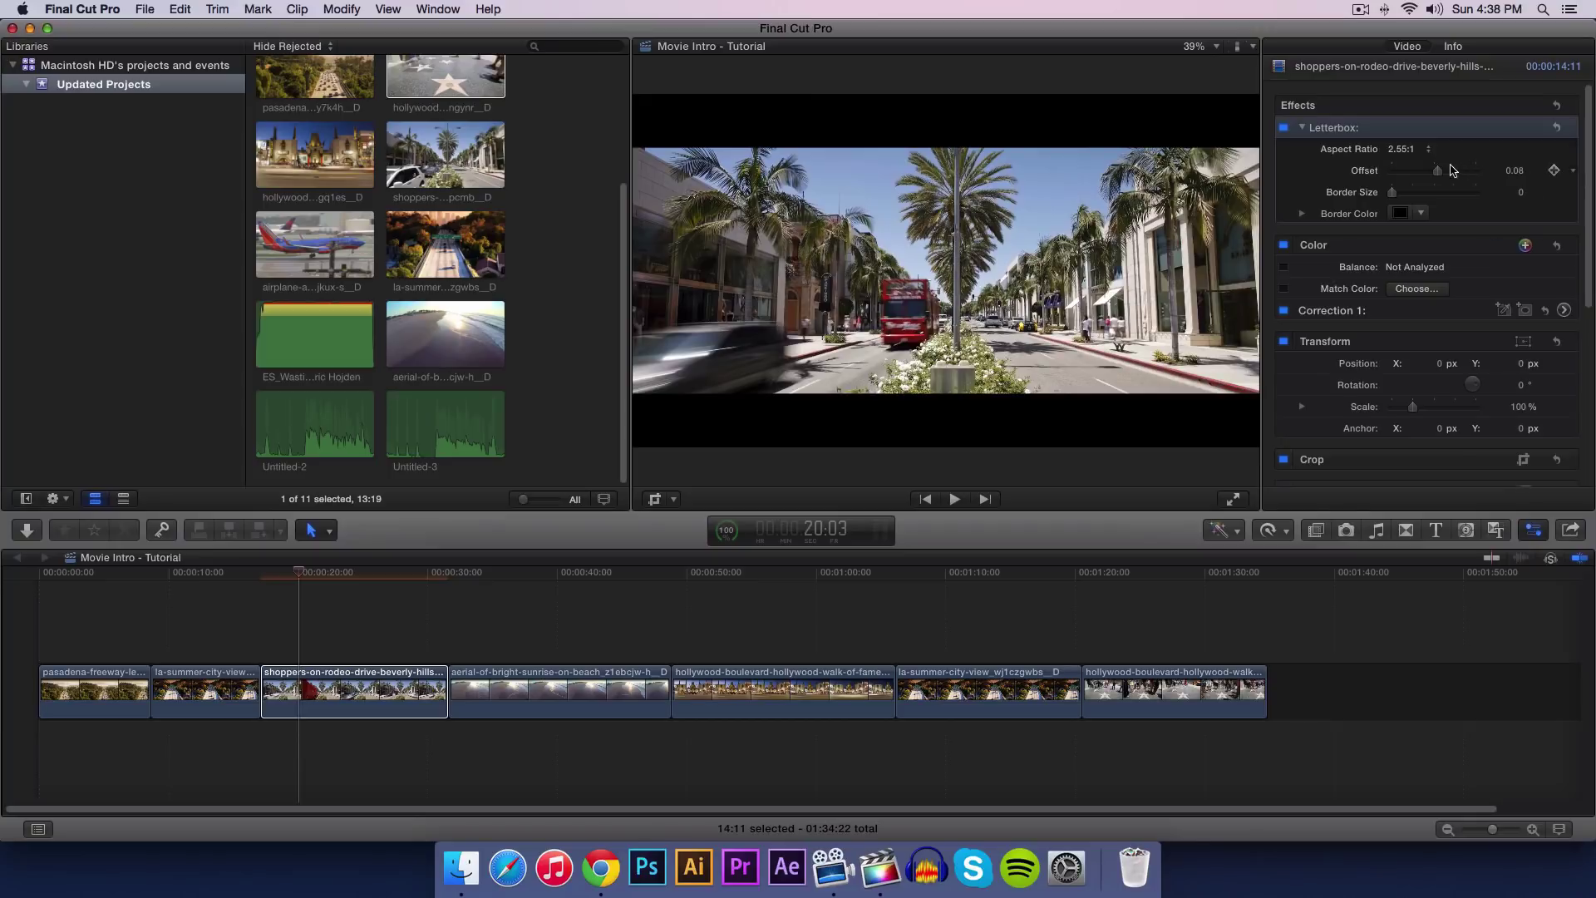
pyautogui.moveTo(1440, 173); pyautogui.dragTo(1449, 175)
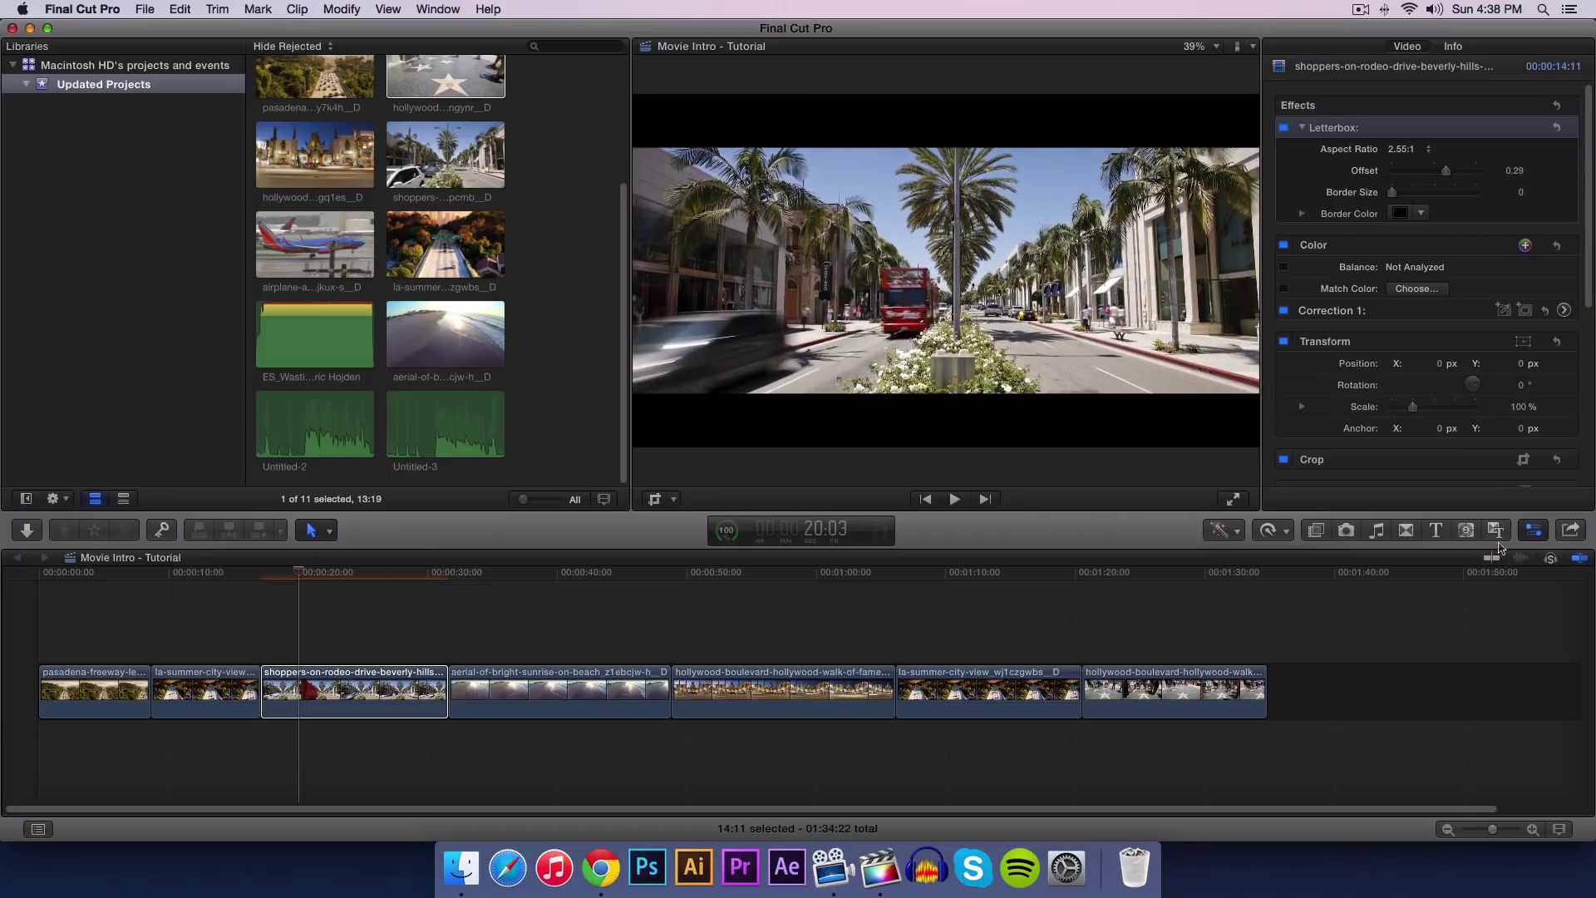
pyautogui.click(1537, 532)
# Step: Scrub through the Rodeo Drive shoppers clip and trim its end to a duration of 6:14
pyautogui.click(276, 573)
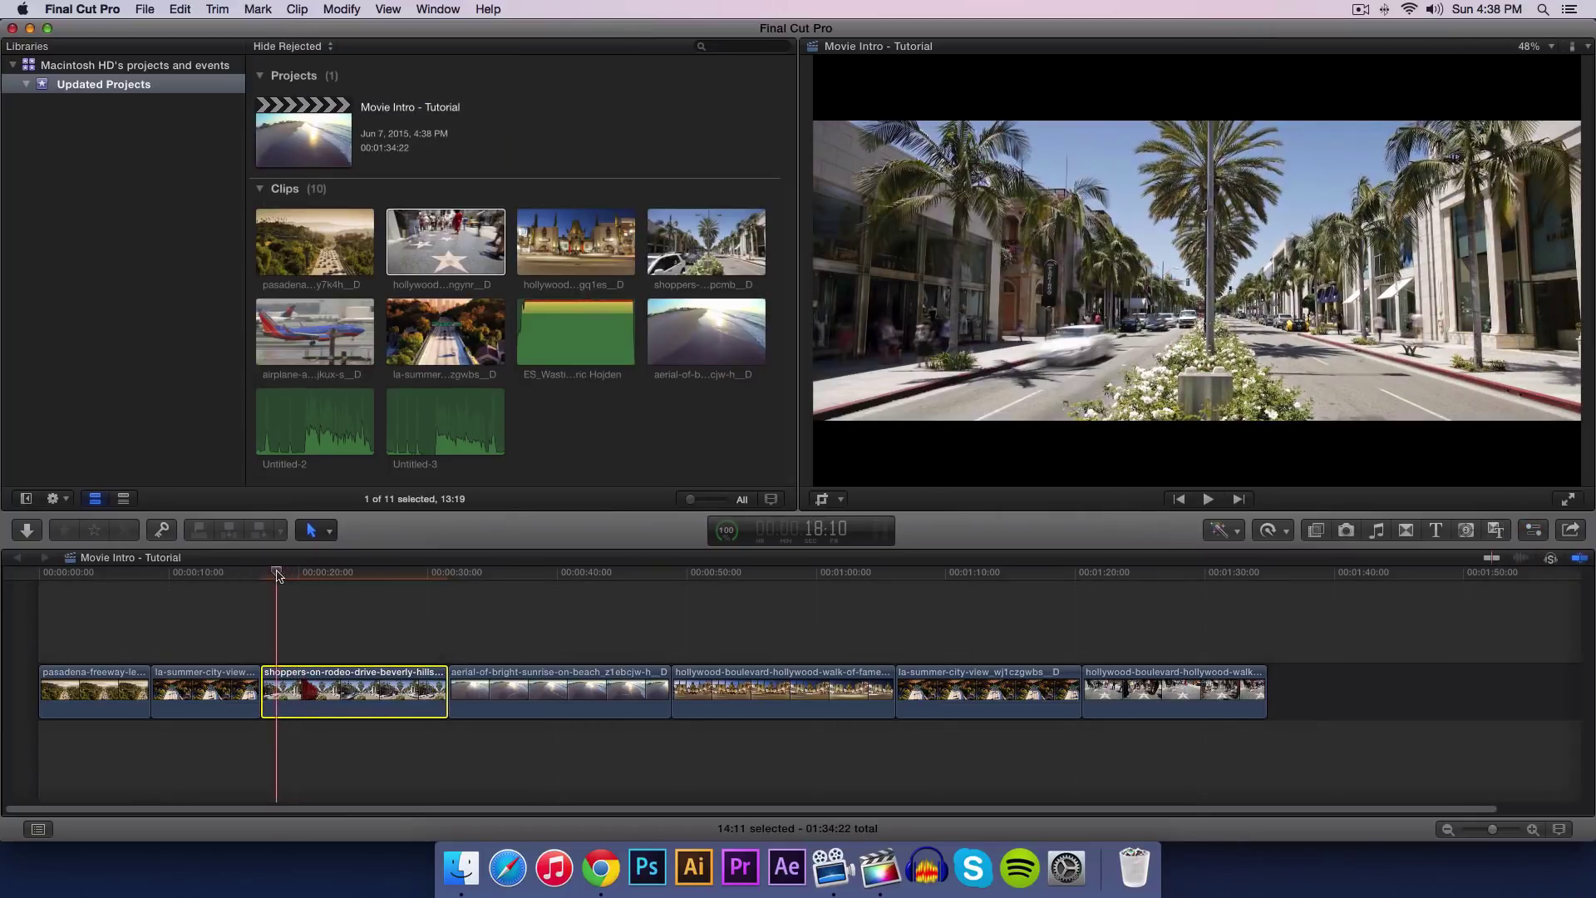
pyautogui.moveTo(281, 571); pyautogui.dragTo(345, 573)
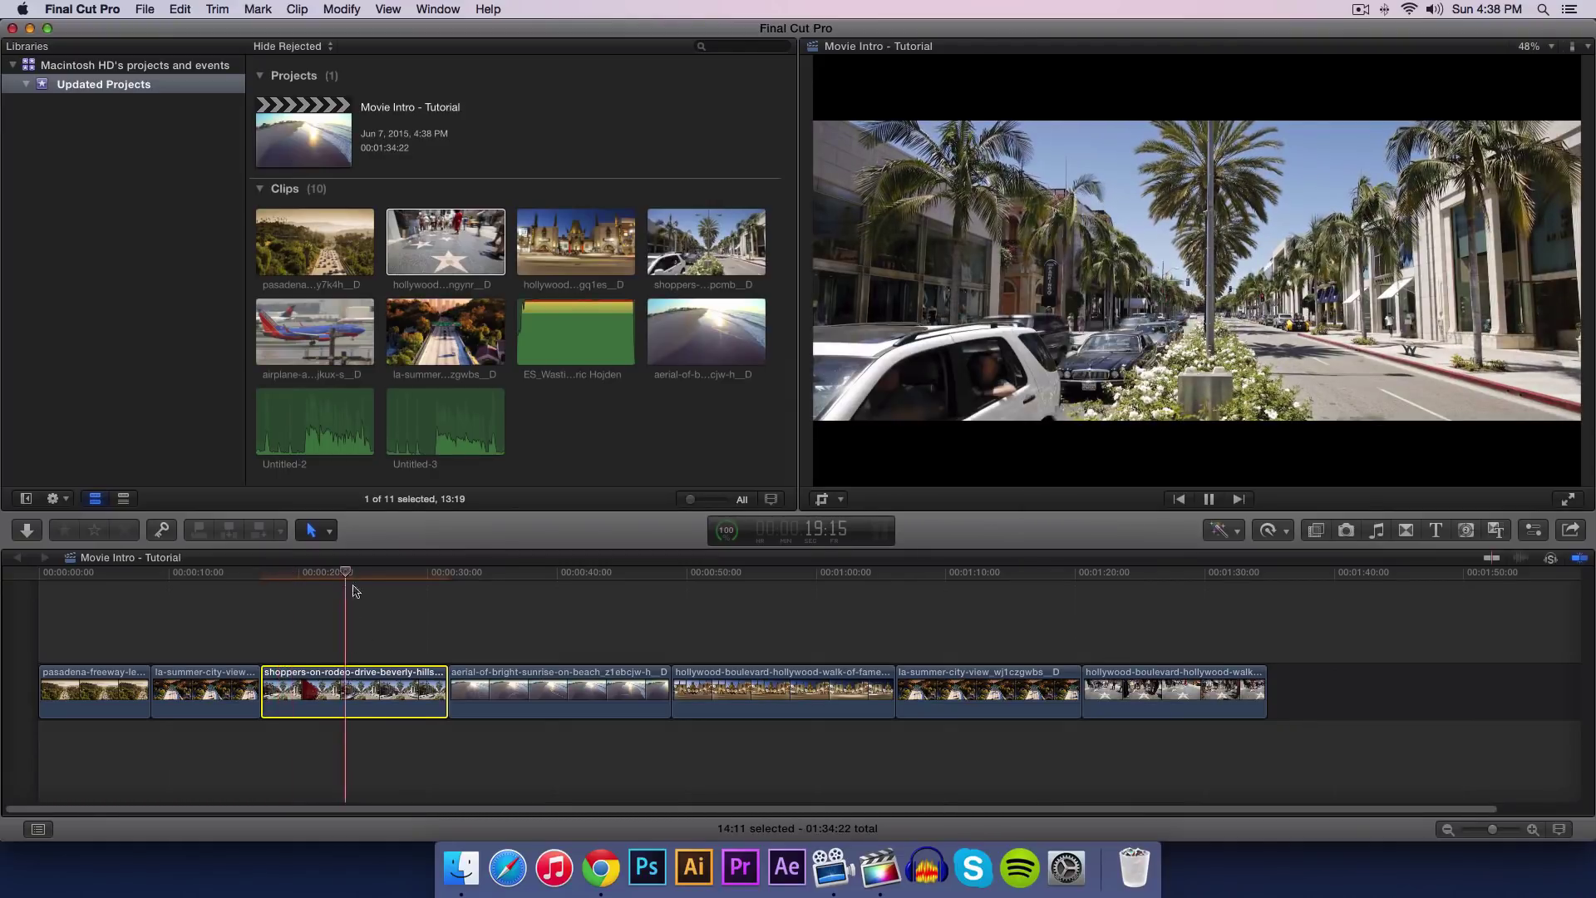
pyautogui.moveTo(446, 686); pyautogui.dragTo(347, 678)
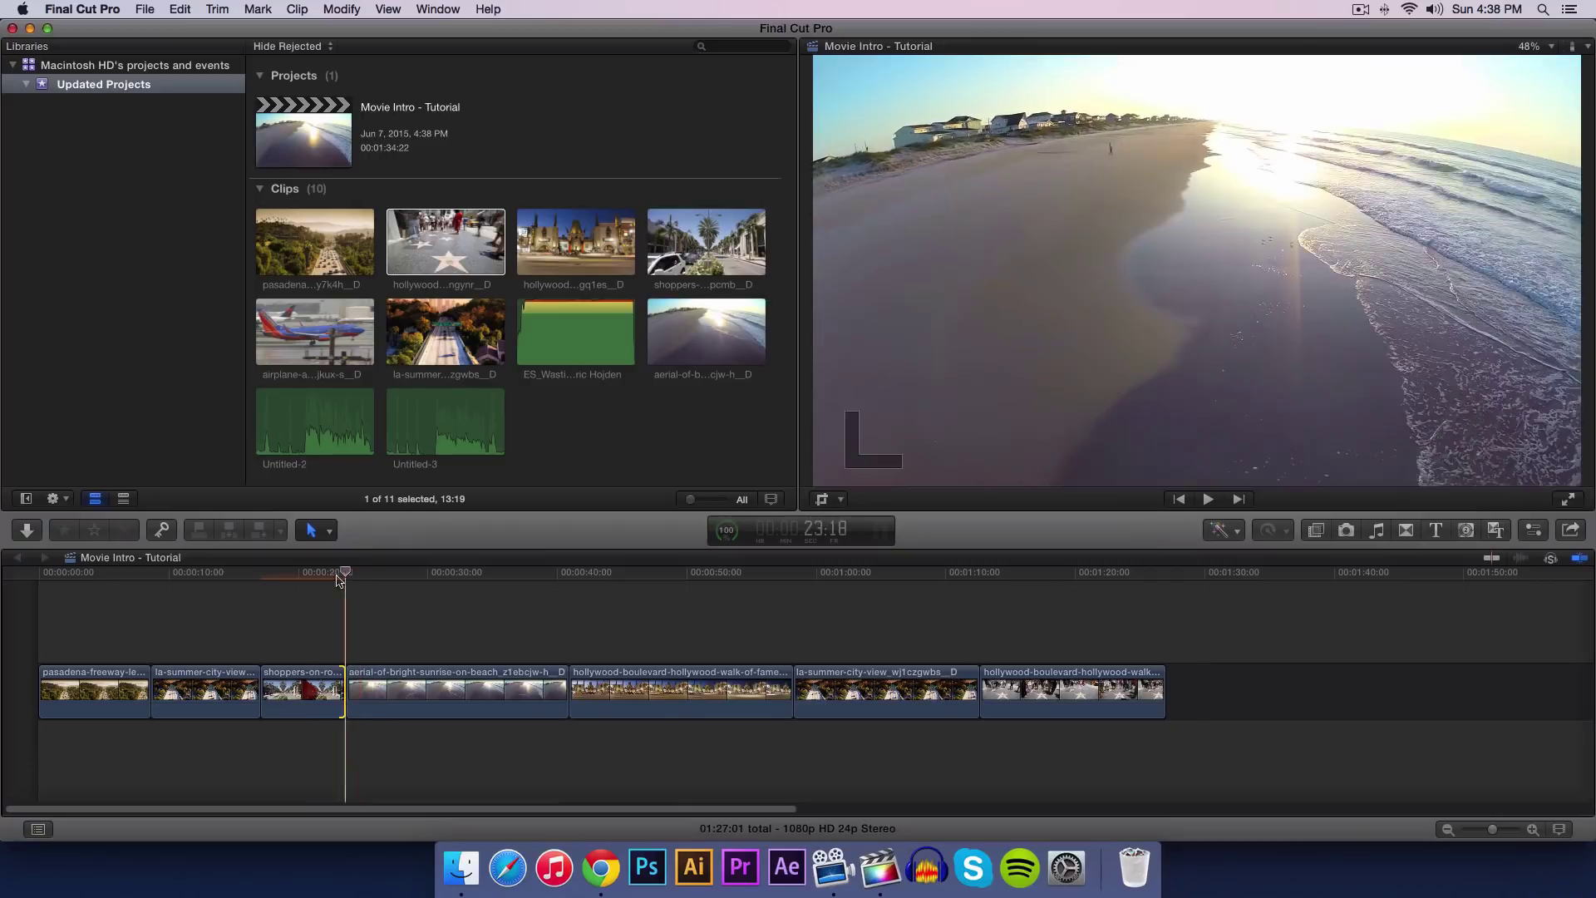
# Step: Play the trimmed Rodeo Drive shoppers clip and its transition into the beach sunrise clip
pyautogui.click(293, 574)
pyautogui.press('space')
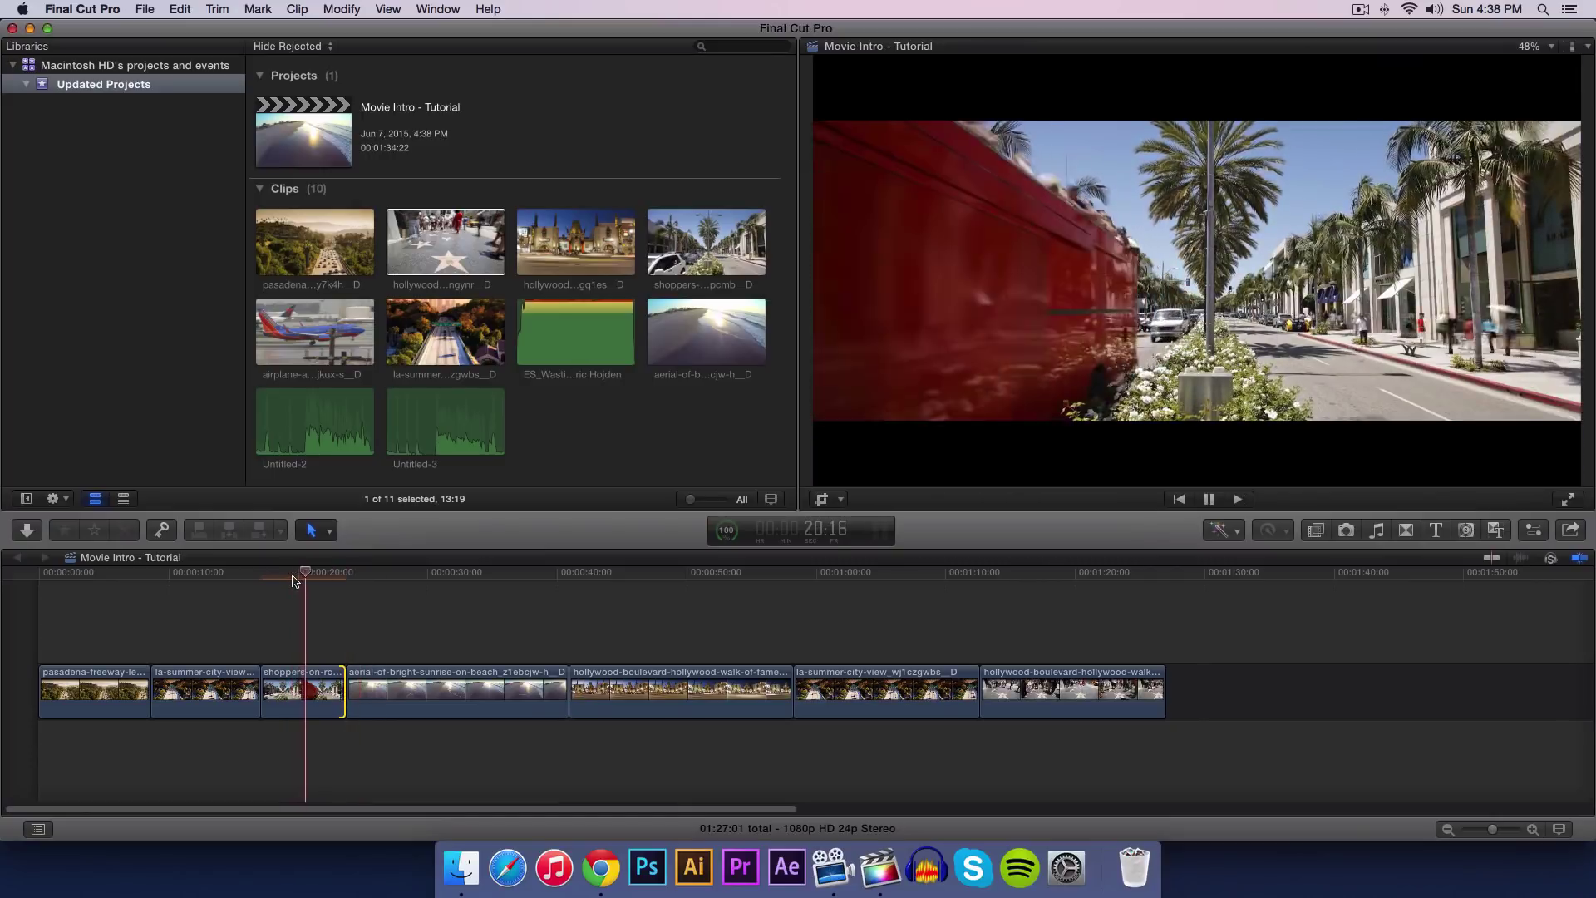
pyautogui.press('space')
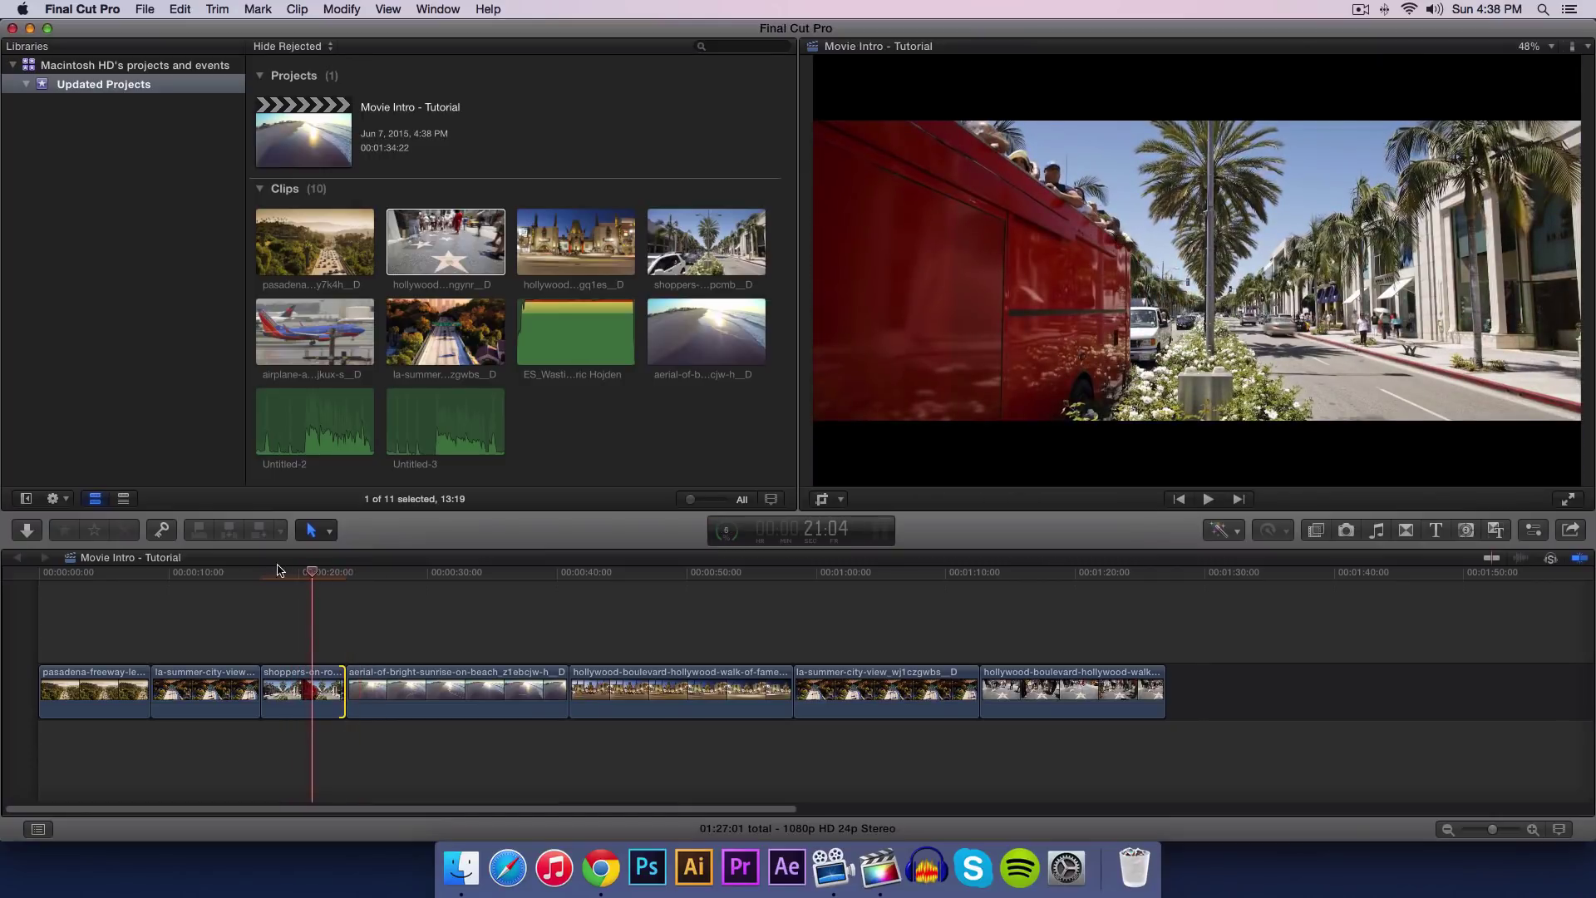
pyautogui.moveTo(232, 574); pyautogui.dragTo(331, 572)
pyautogui.press('space')
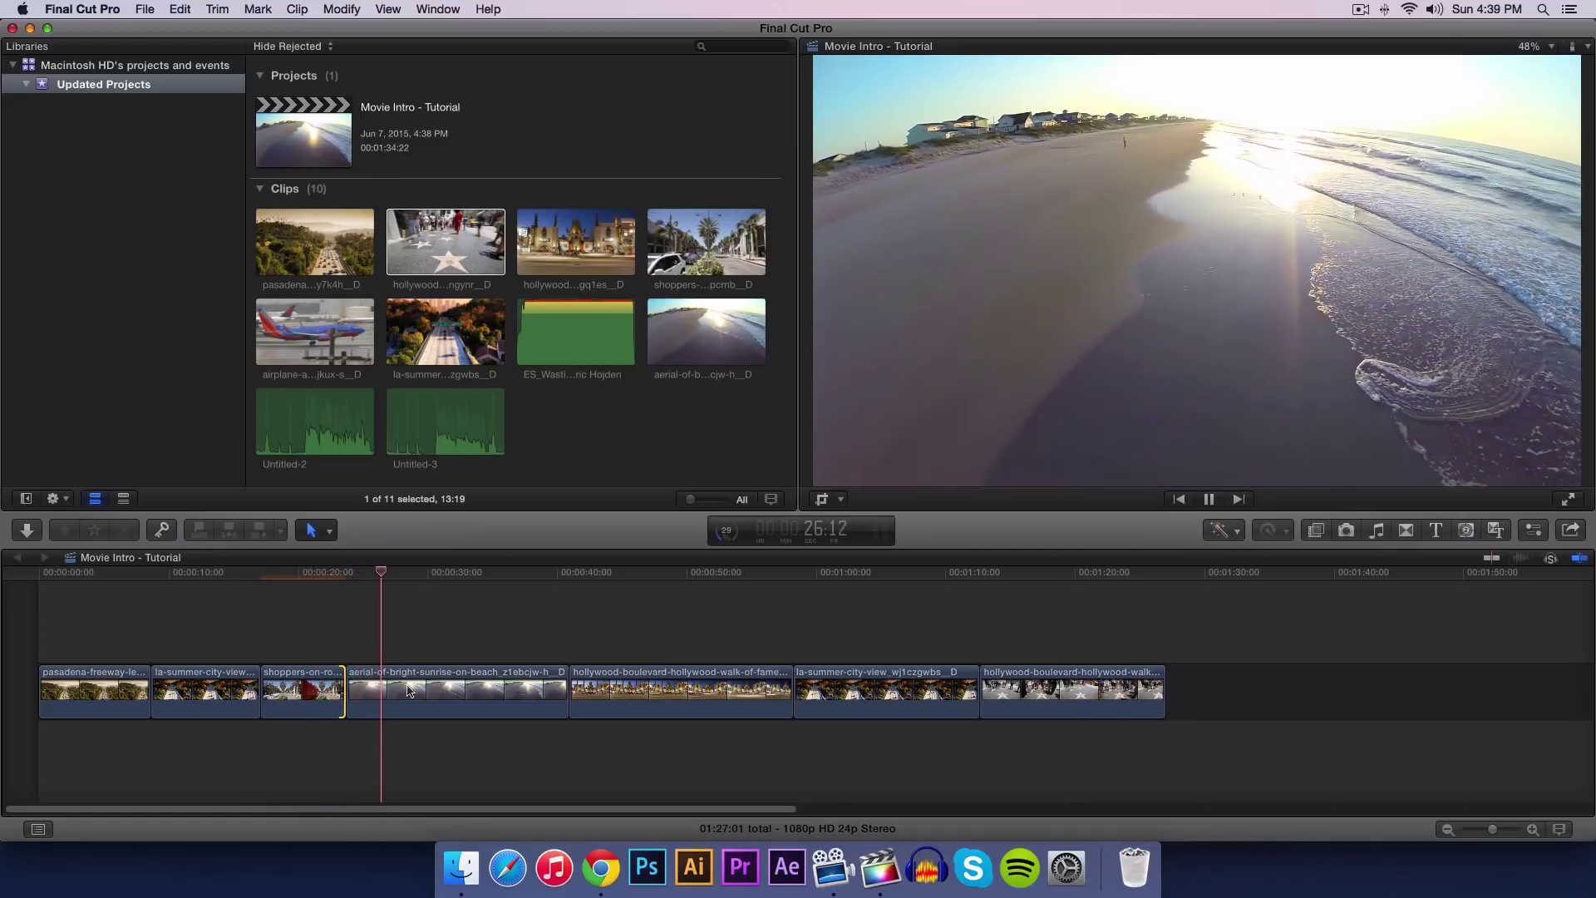
pyautogui.press('space')
# Step: Copy the Rodeo Drive shoppers clip and paste only its effects onto the beach sunrise clip
pyautogui.click(324, 691)
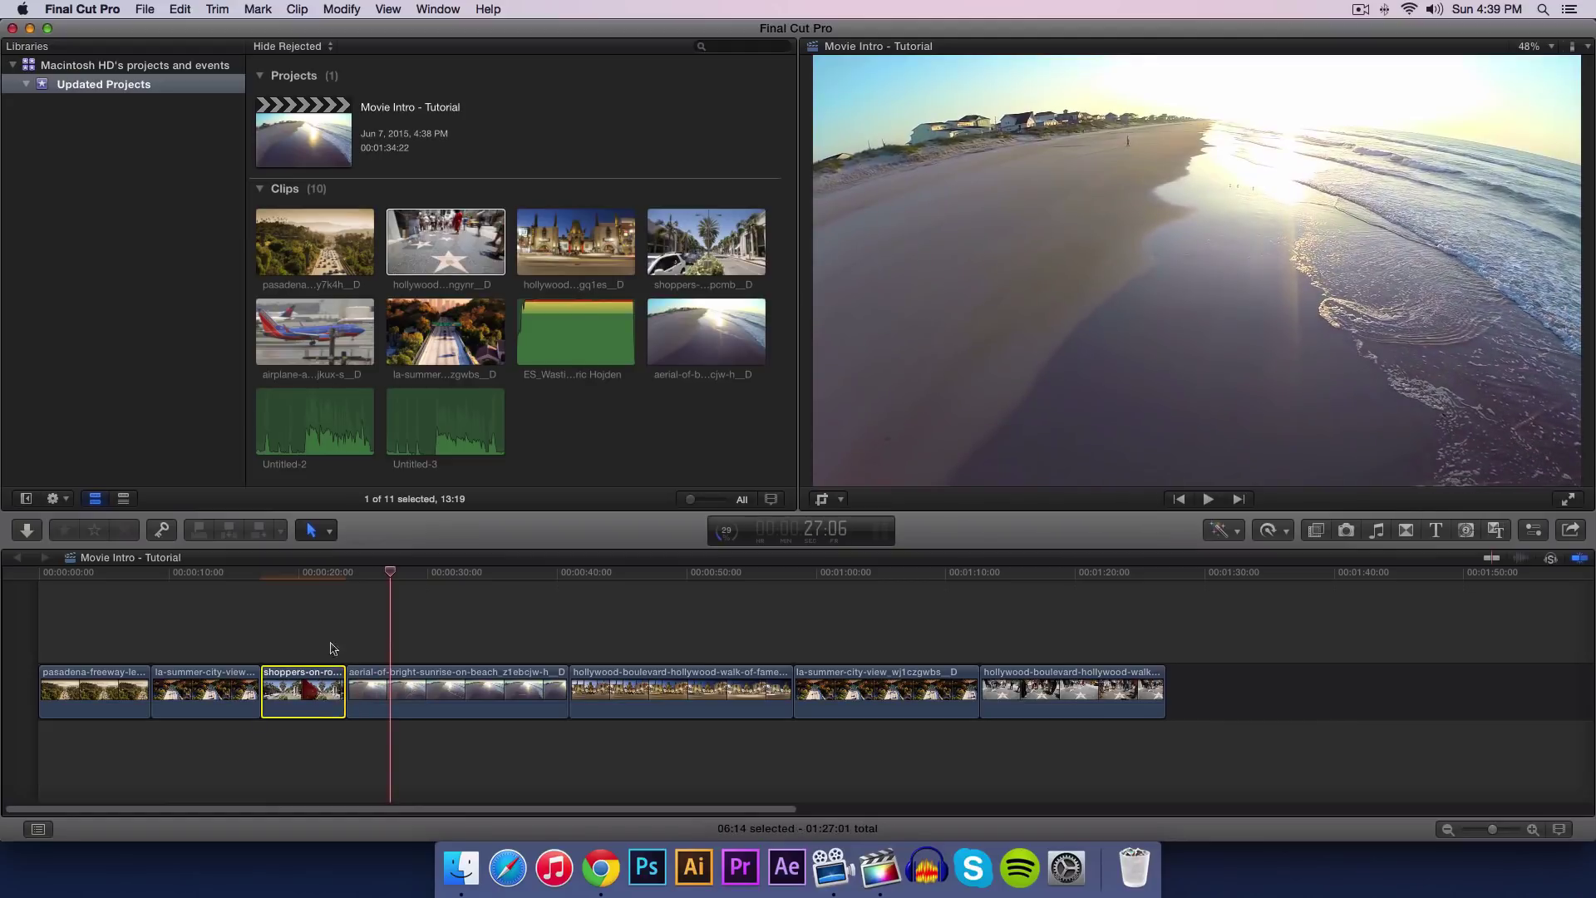
pyautogui.click(181, 10)
pyautogui.click(195, 97)
pyautogui.click(405, 695)
pyautogui.click(178, 9)
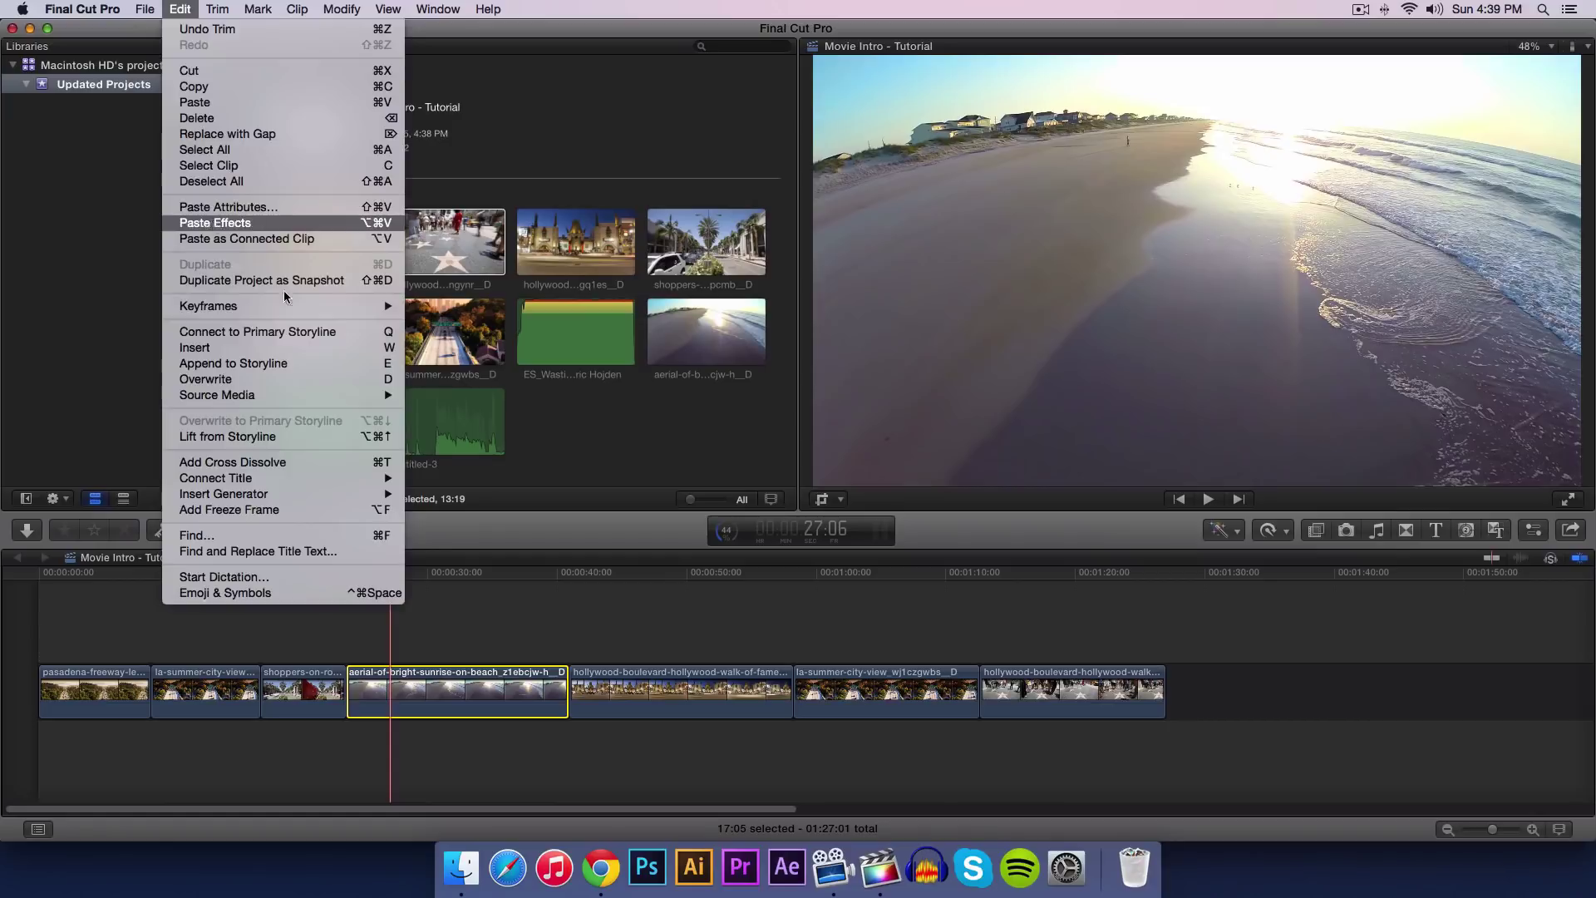
pyautogui.click(214, 223)
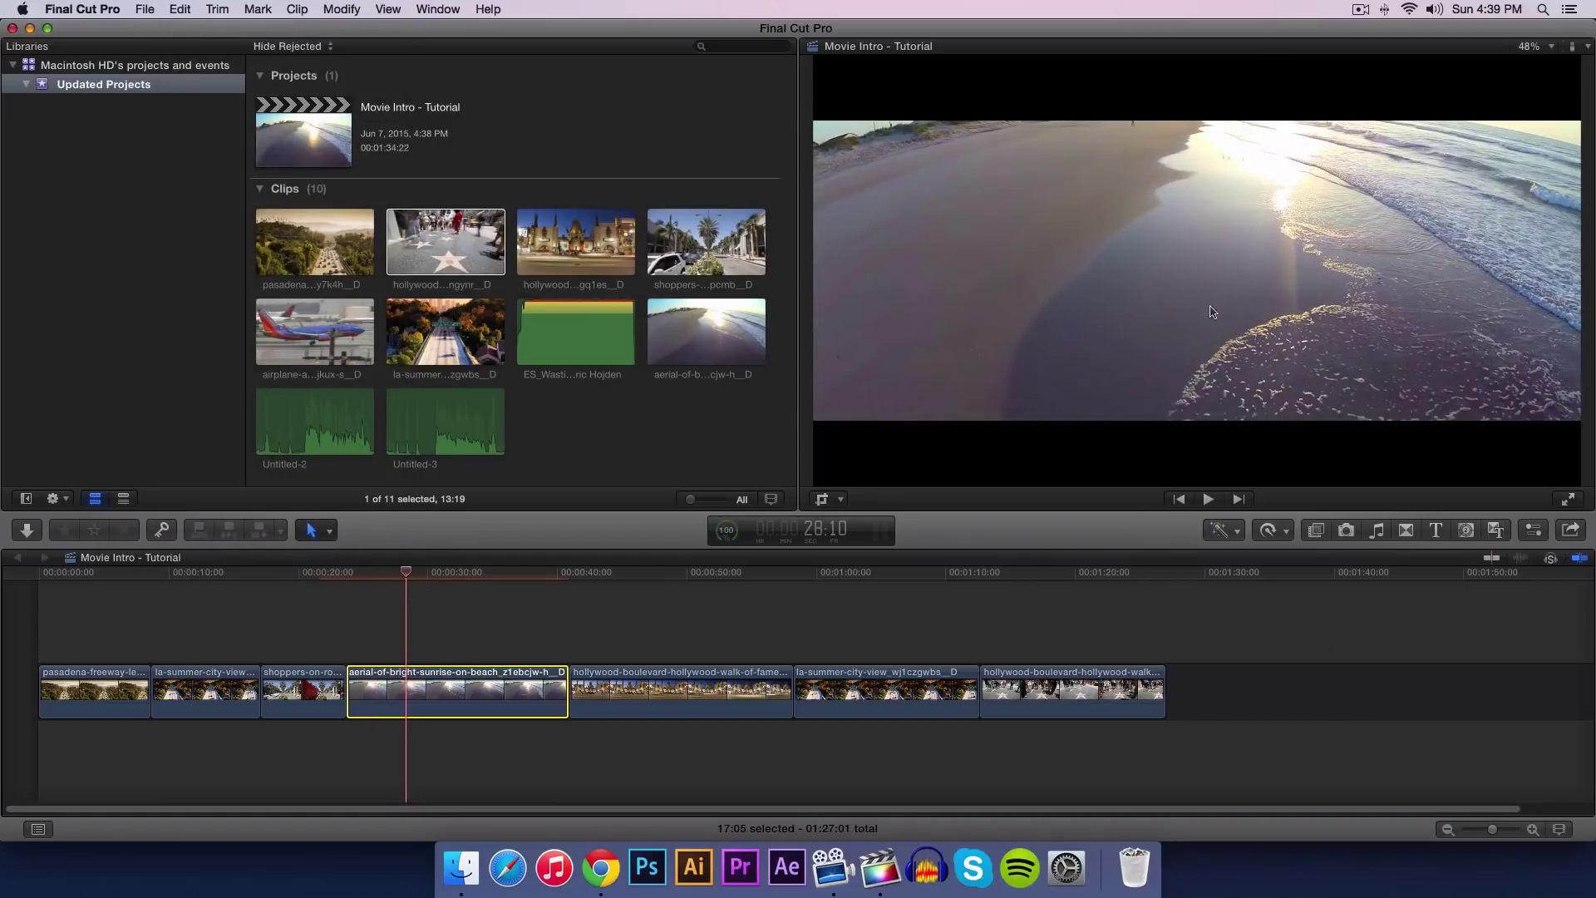
# Step: Set the beach sunrise clip's Letterbox offset to -0.53
pyautogui.click(1534, 529)
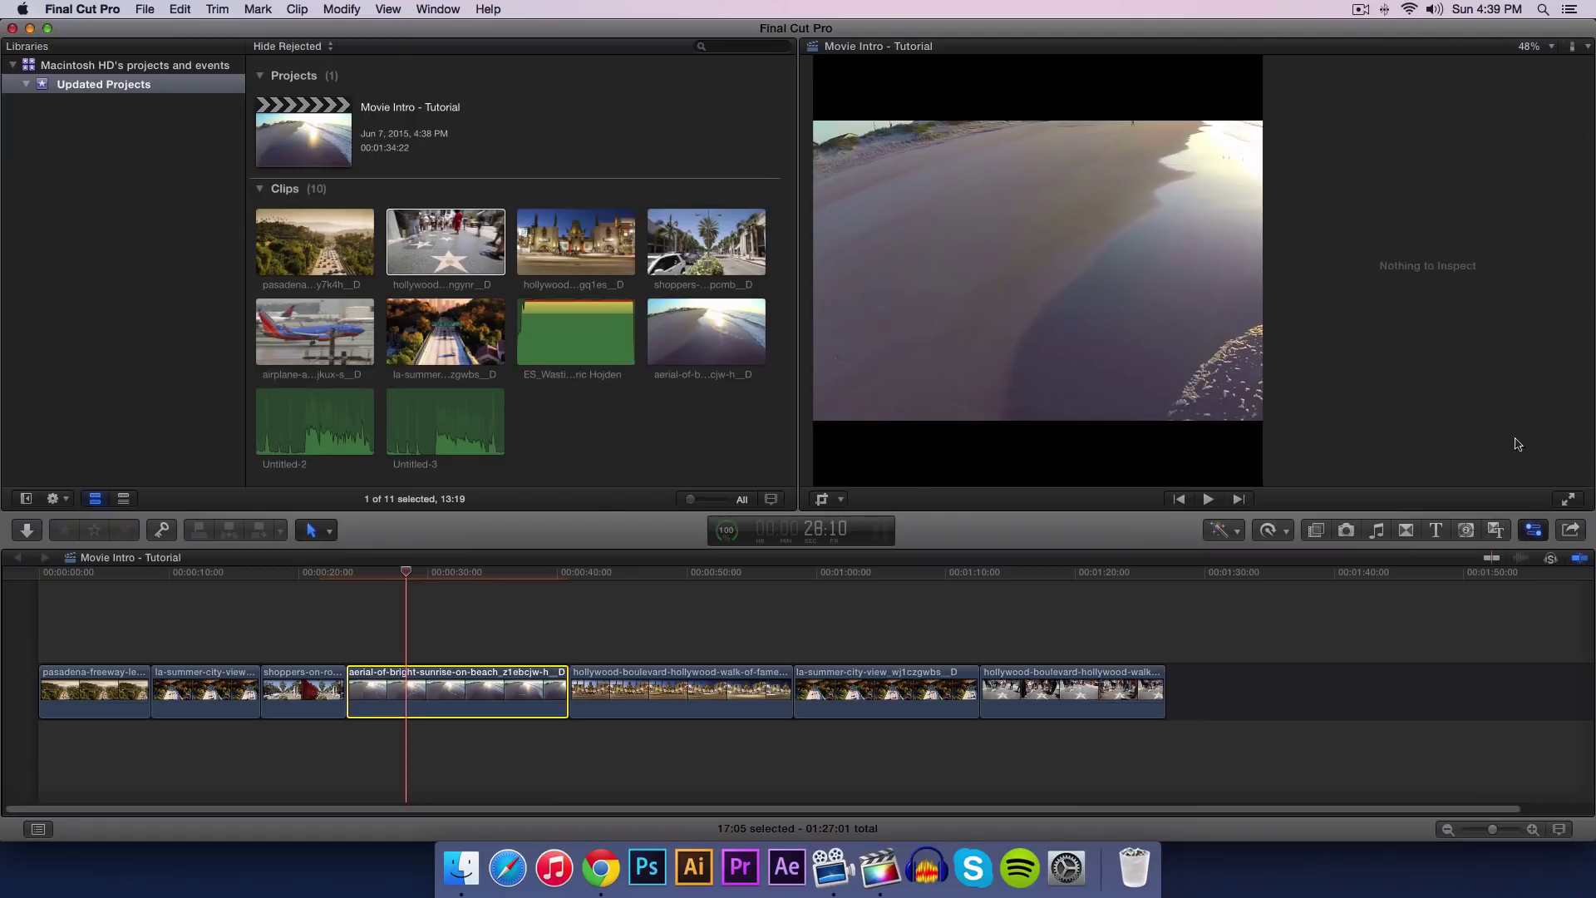
pyautogui.moveTo(1442, 171); pyautogui.dragTo(1409, 165)
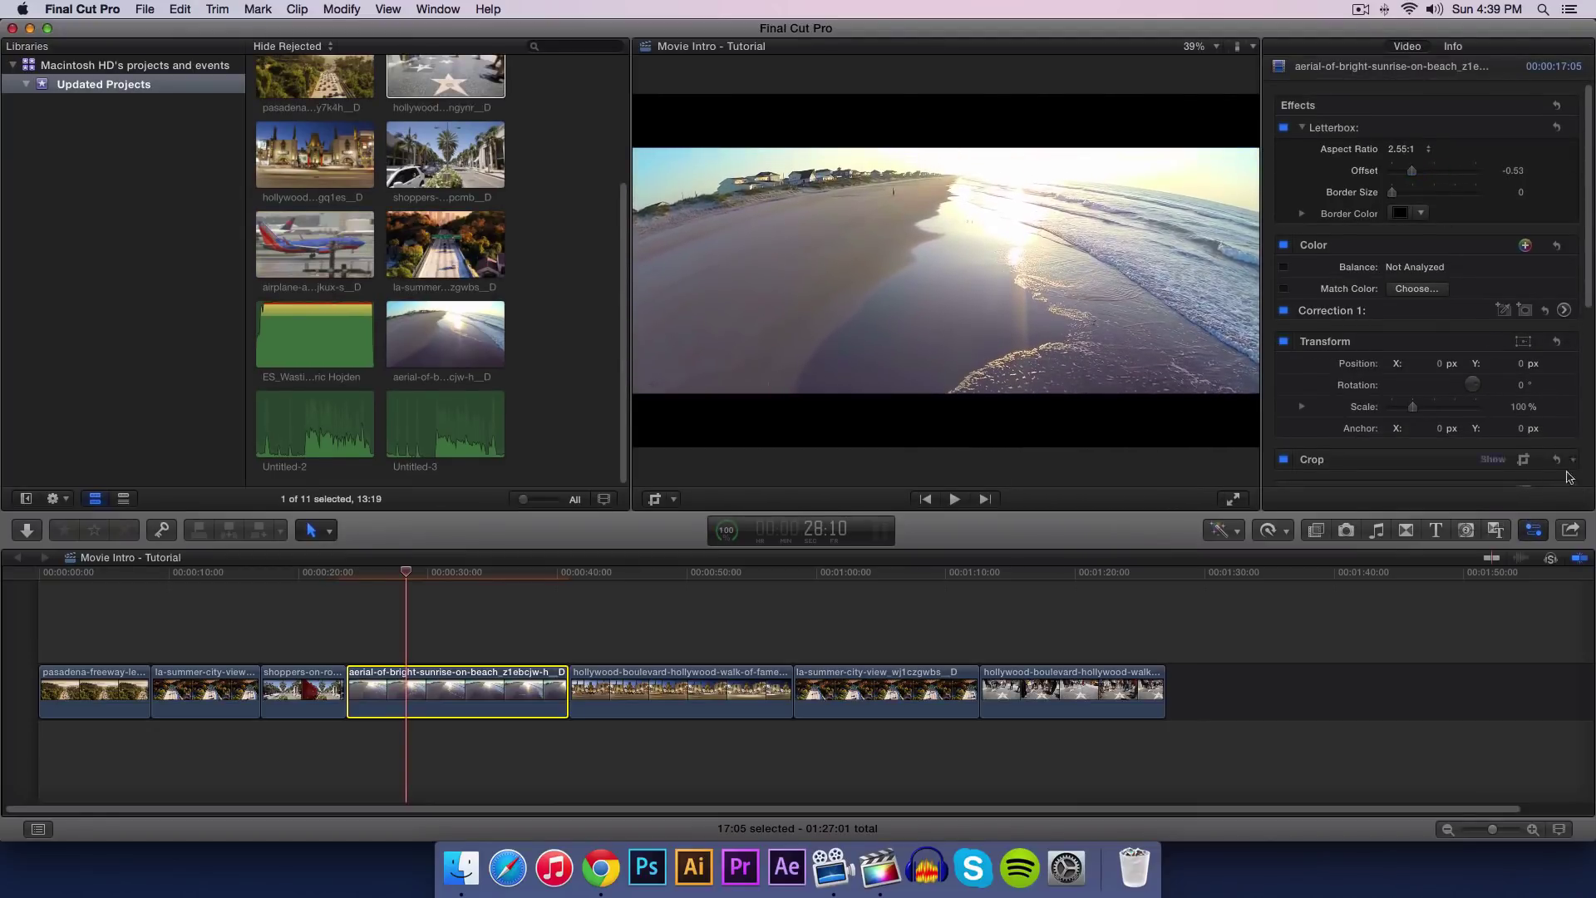
pyautogui.click(1534, 529)
# Step: Play and scrub through the beach sunrise clip to check its letterbox framing
pyautogui.click(346, 573)
pyautogui.press('space')
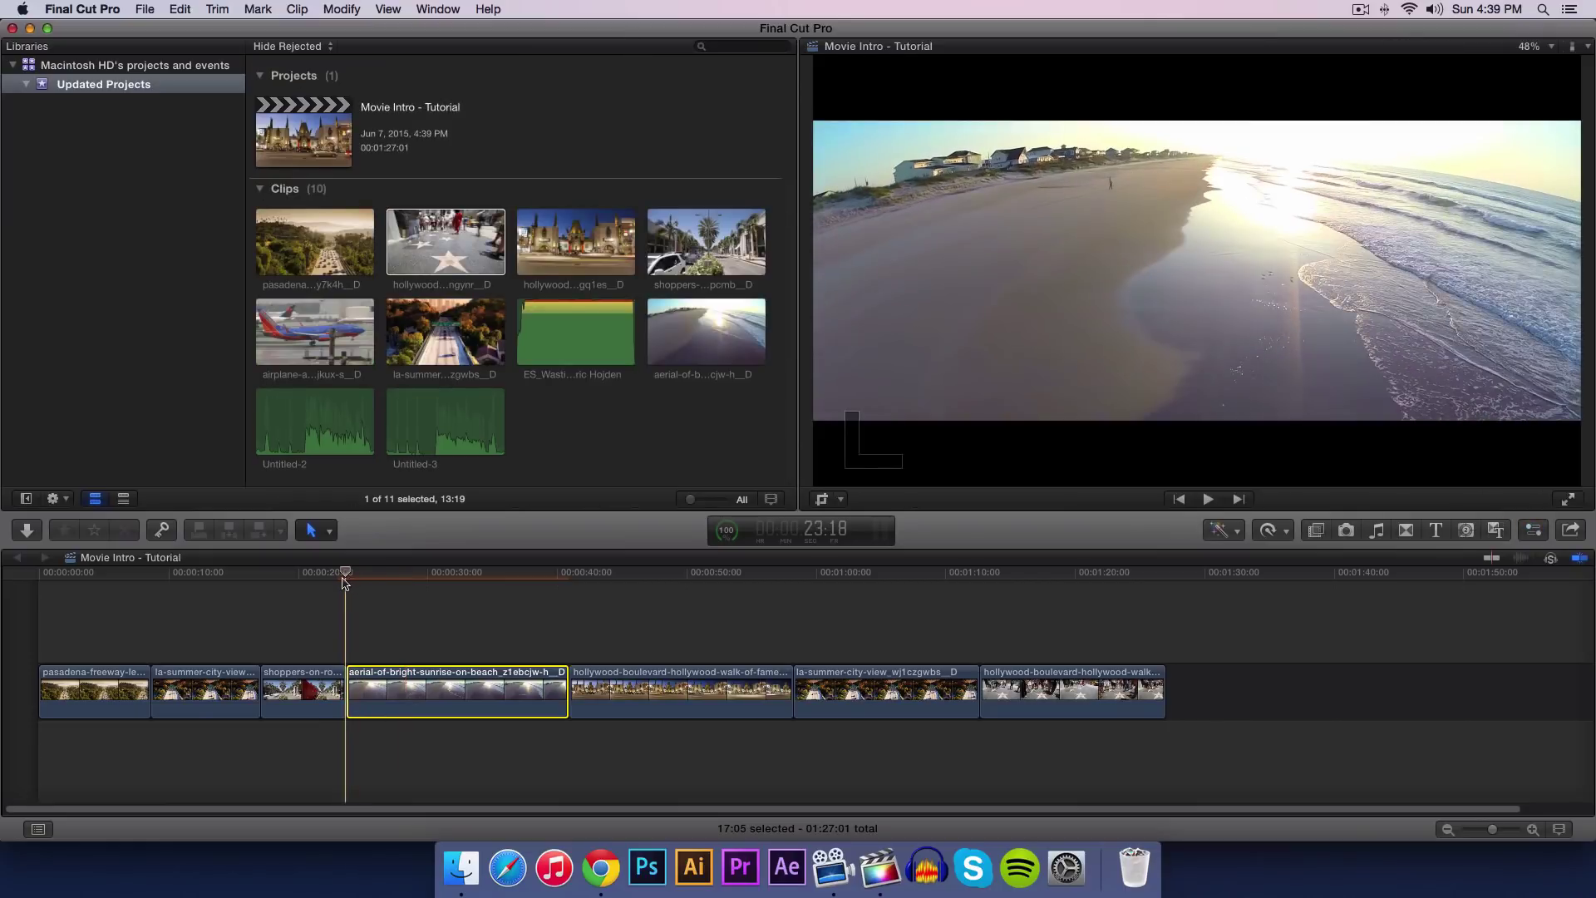
pyautogui.click(441, 573)
pyautogui.press('space')
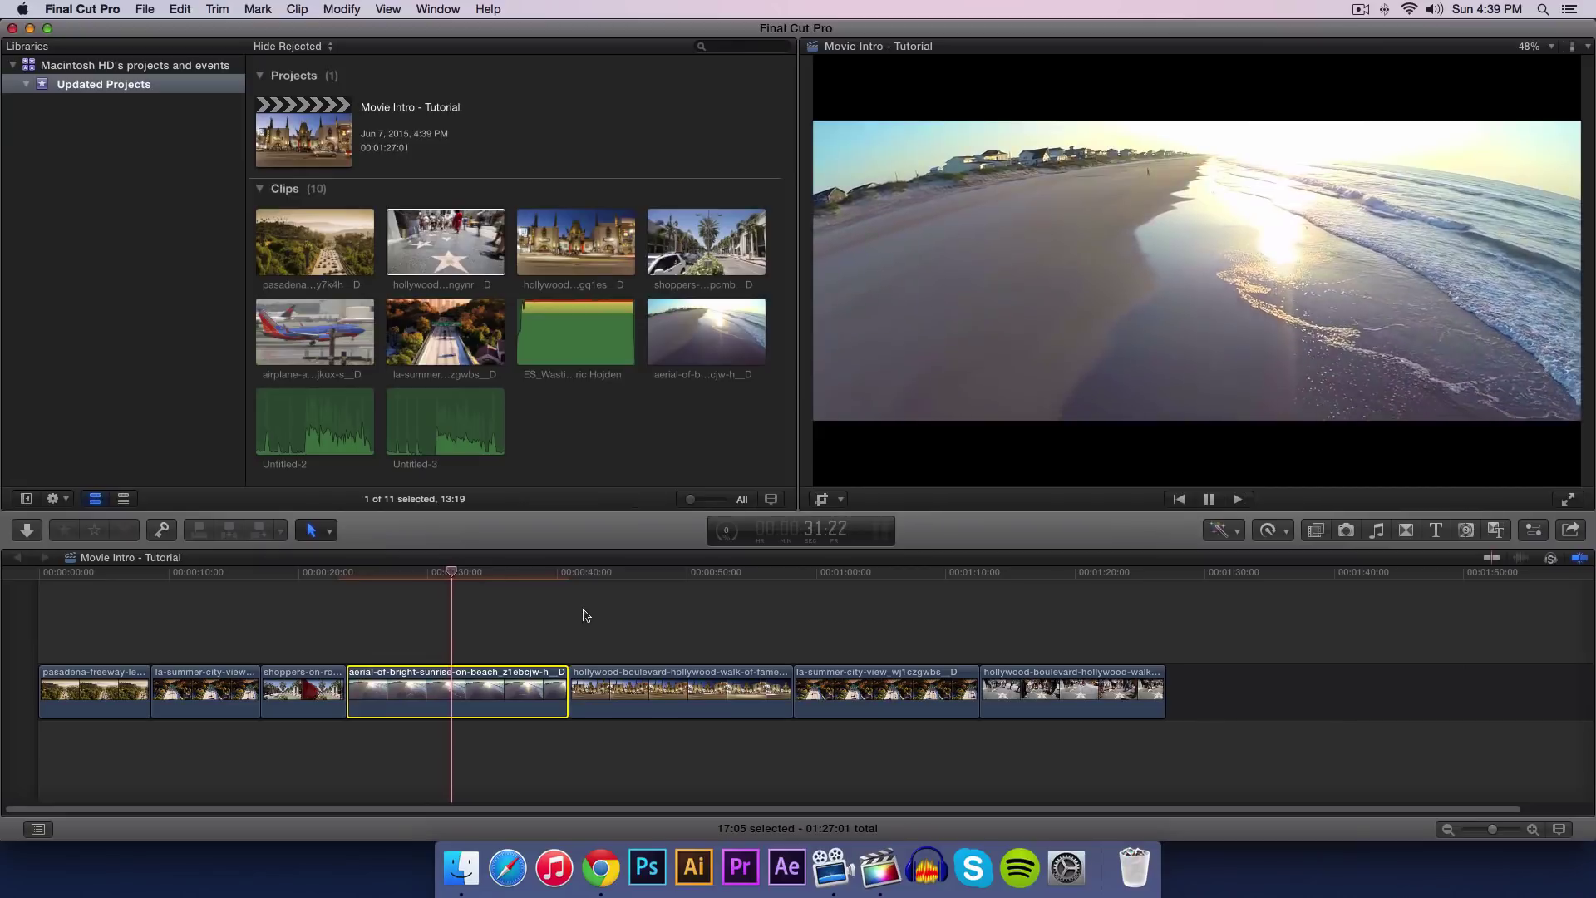
pyautogui.click(567, 573)
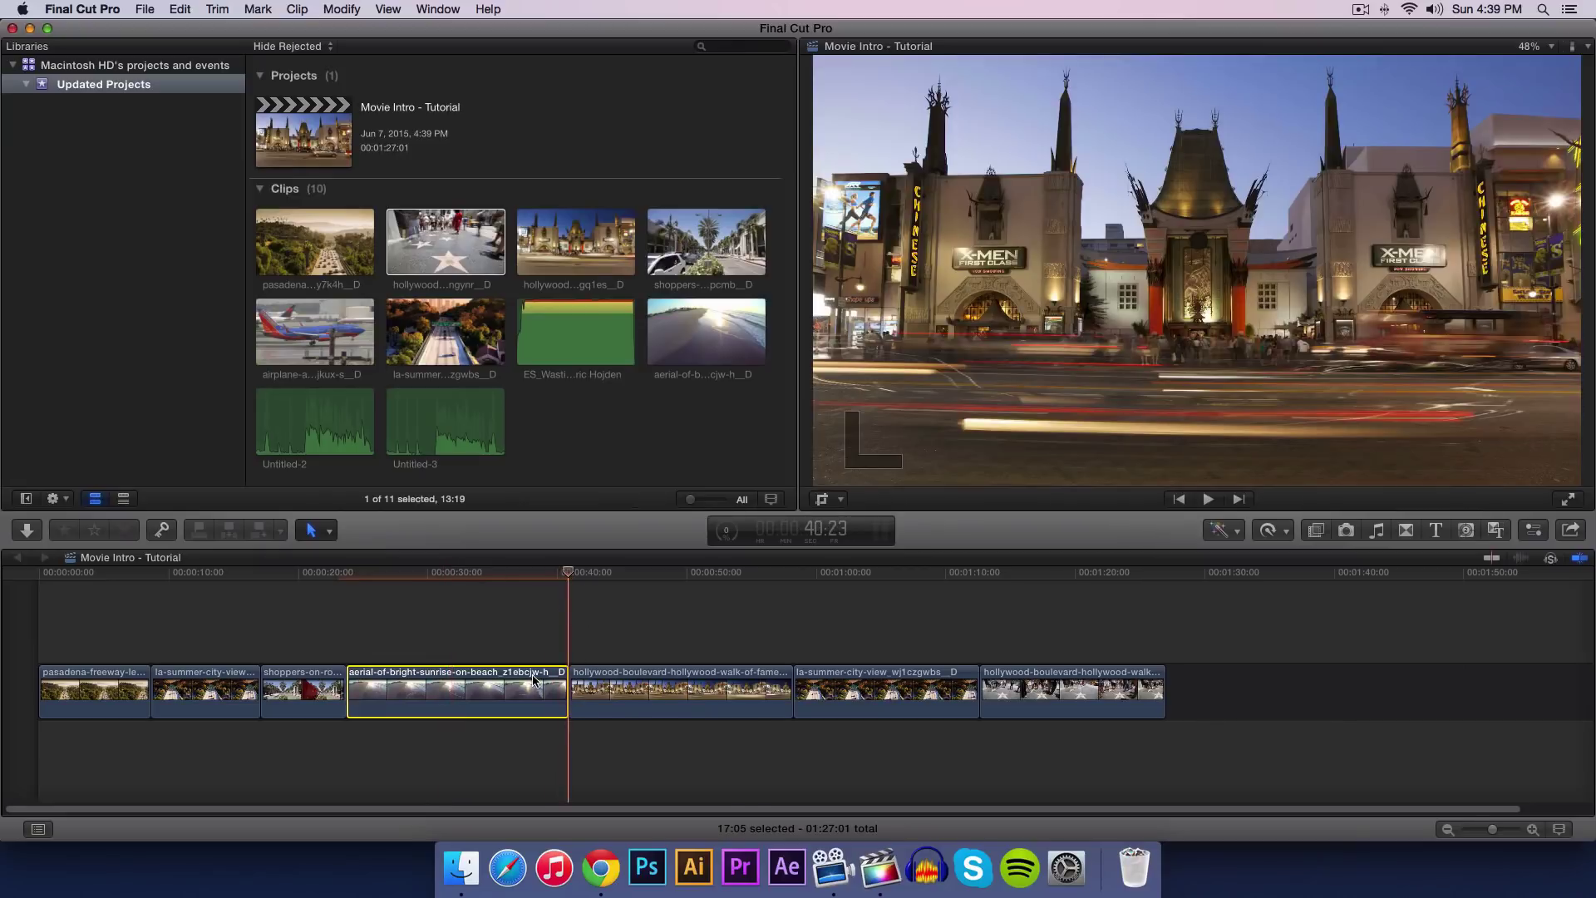
pyautogui.rightClick(534, 682)
pyautogui.click(470, 632)
# Step: Paste the copied effects onto the Hollywood Boulevard theatre clip, undoing the mistaken paste of the whole clip
pyautogui.click(595, 573)
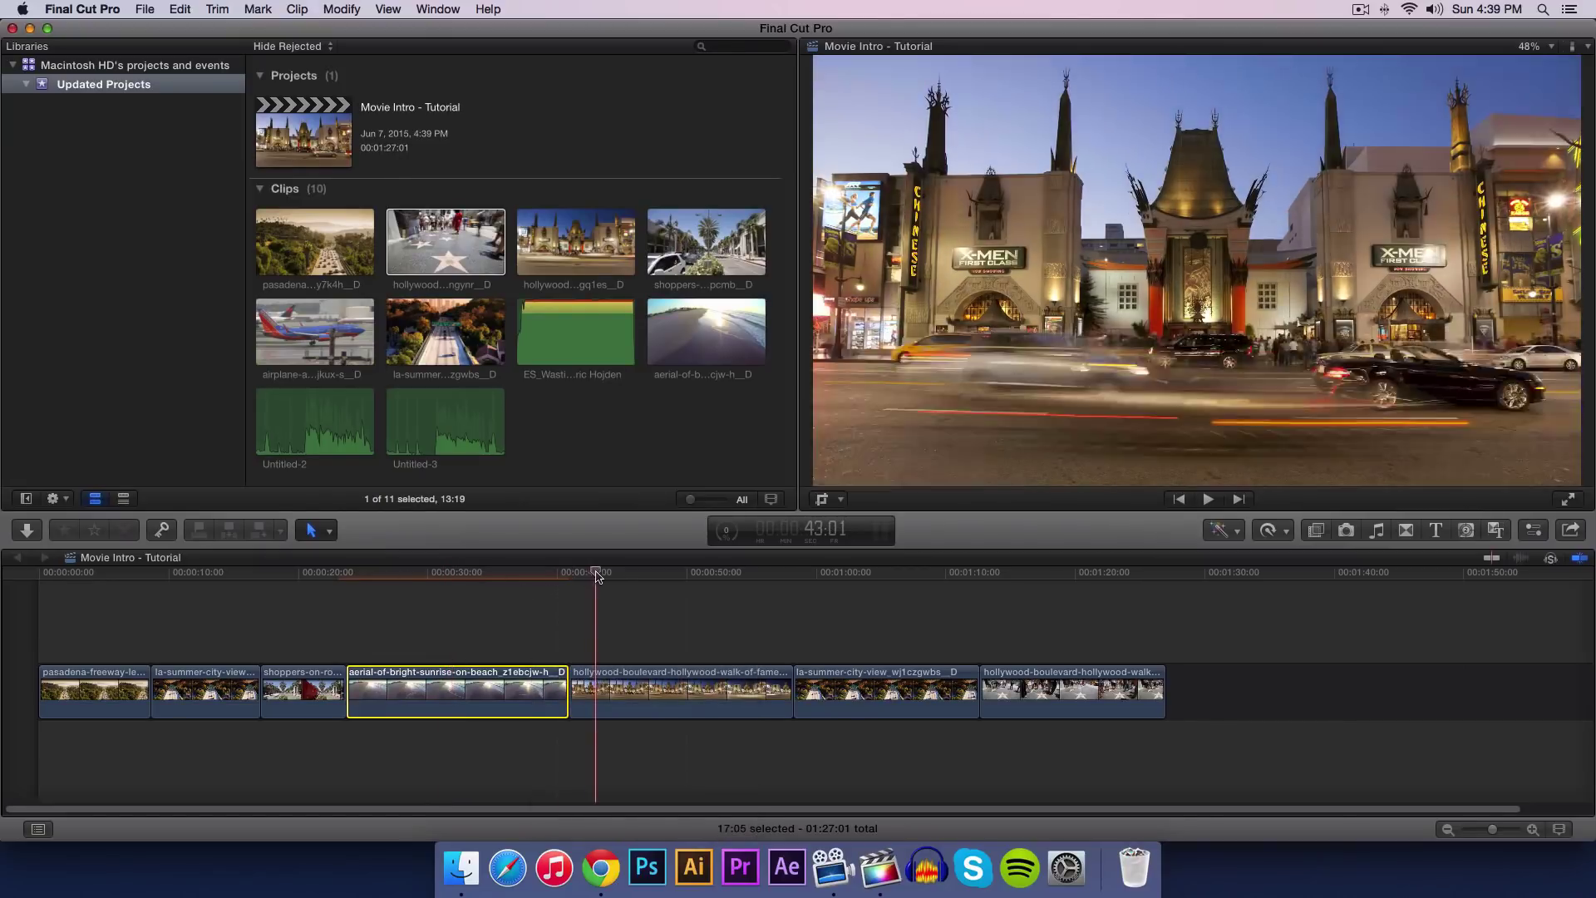
pyautogui.click(618, 684)
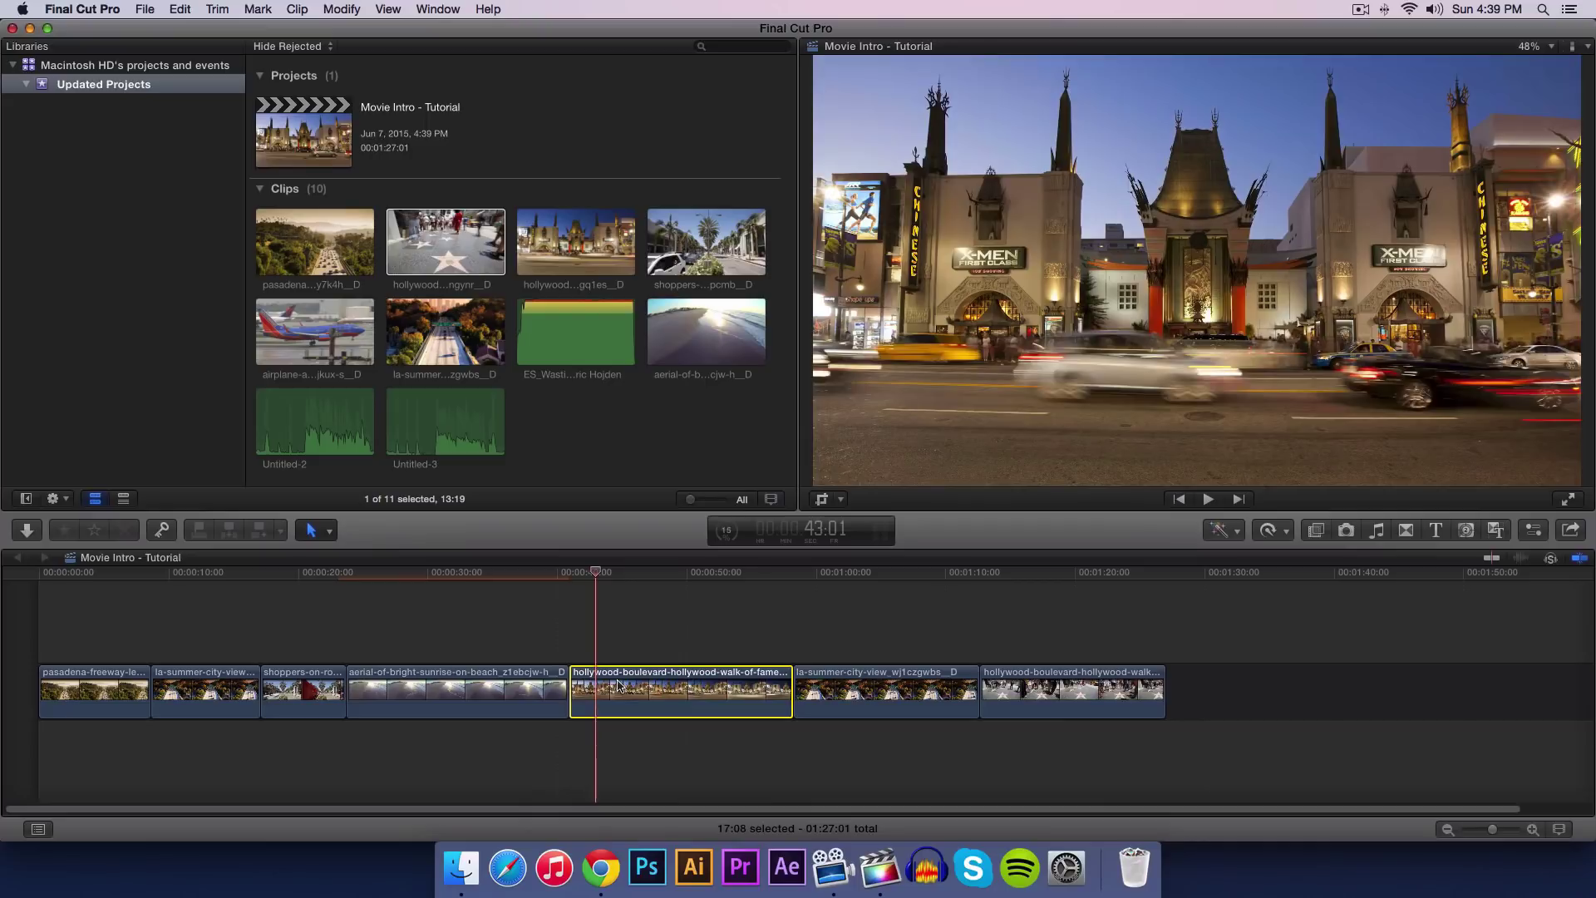
pyautogui.press('super+v')
pyautogui.press('super+z')
pyautogui.click(180, 9)
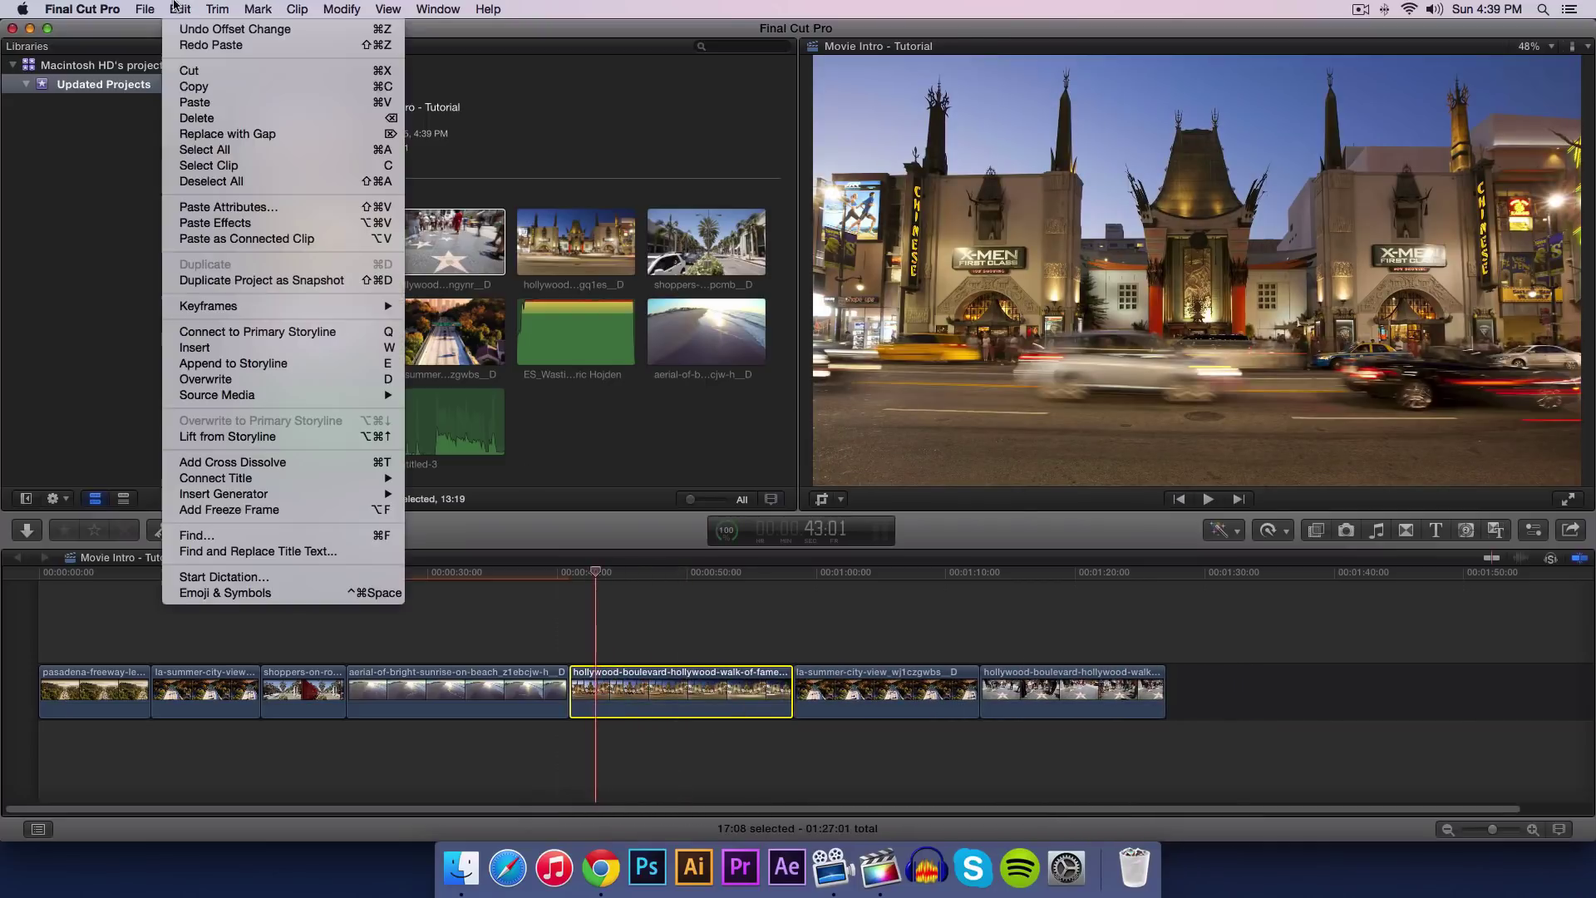
pyautogui.click(216, 223)
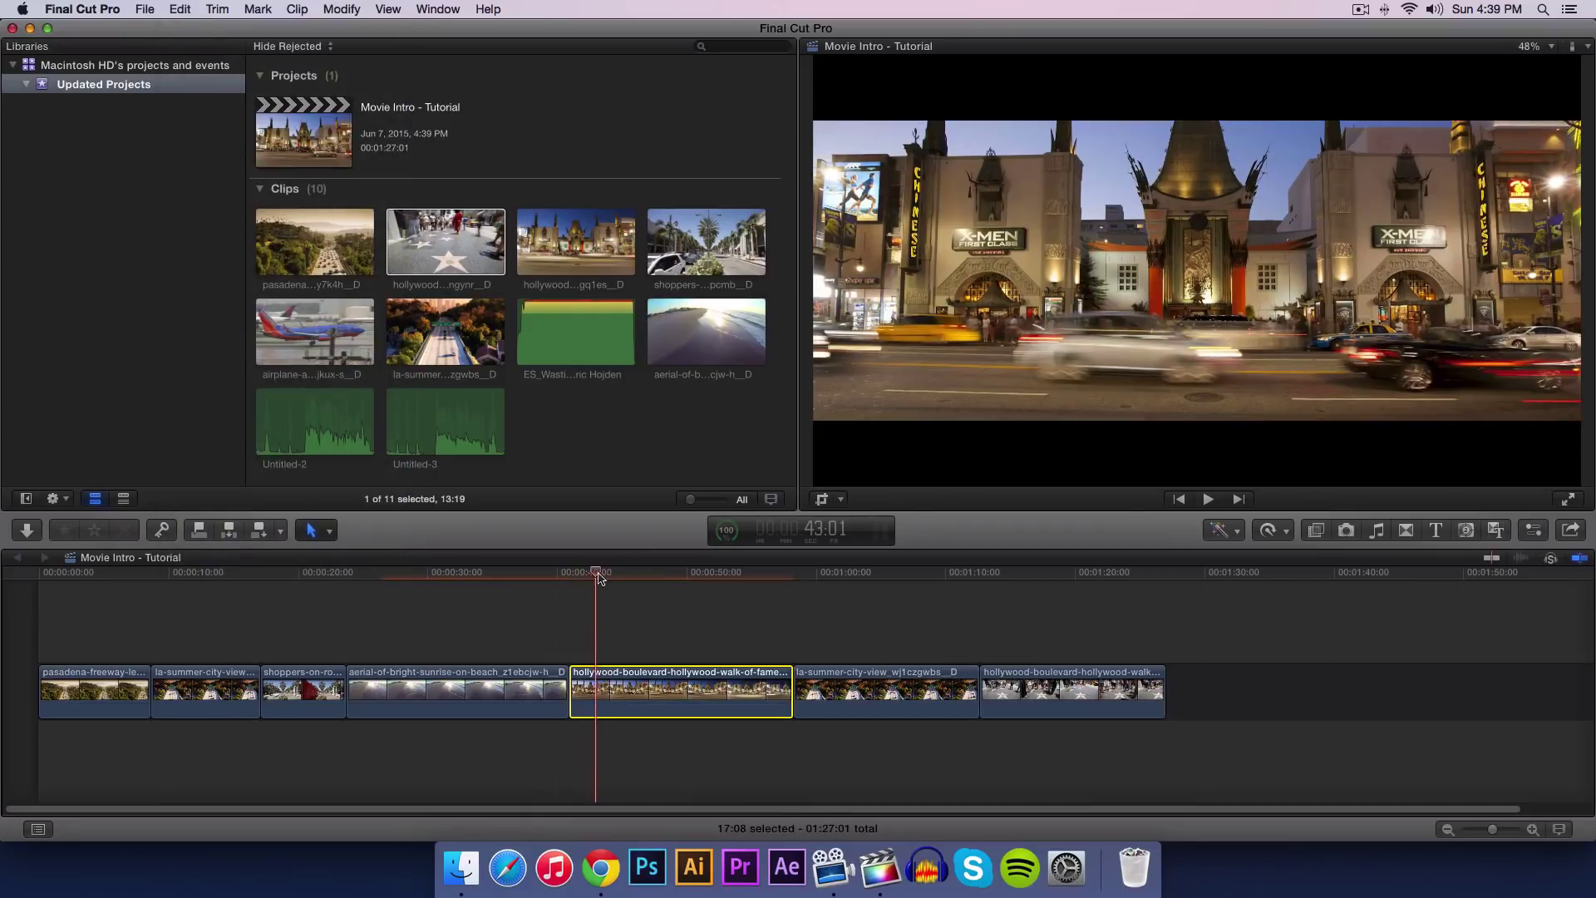
# Step: Preview the Hollywood Boulevard theatre clip's framing and set its Letterbox offset to about -0.06
pyautogui.moveTo(598, 574); pyautogui.dragTo(571, 575)
pyautogui.press('space')
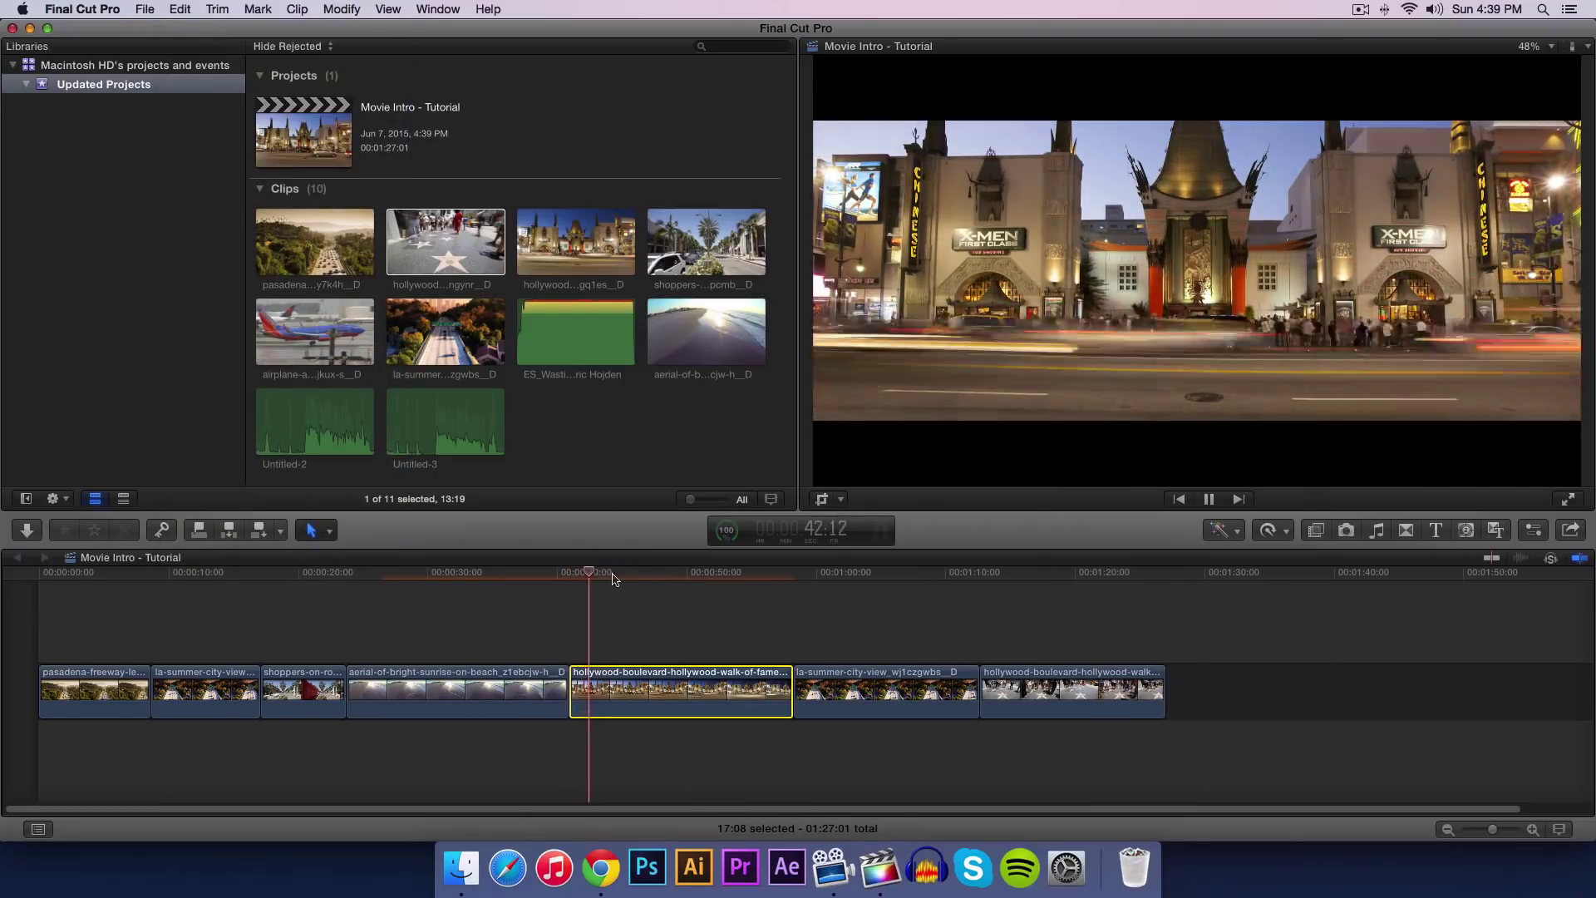
pyautogui.press('space')
pyautogui.click(1533, 529)
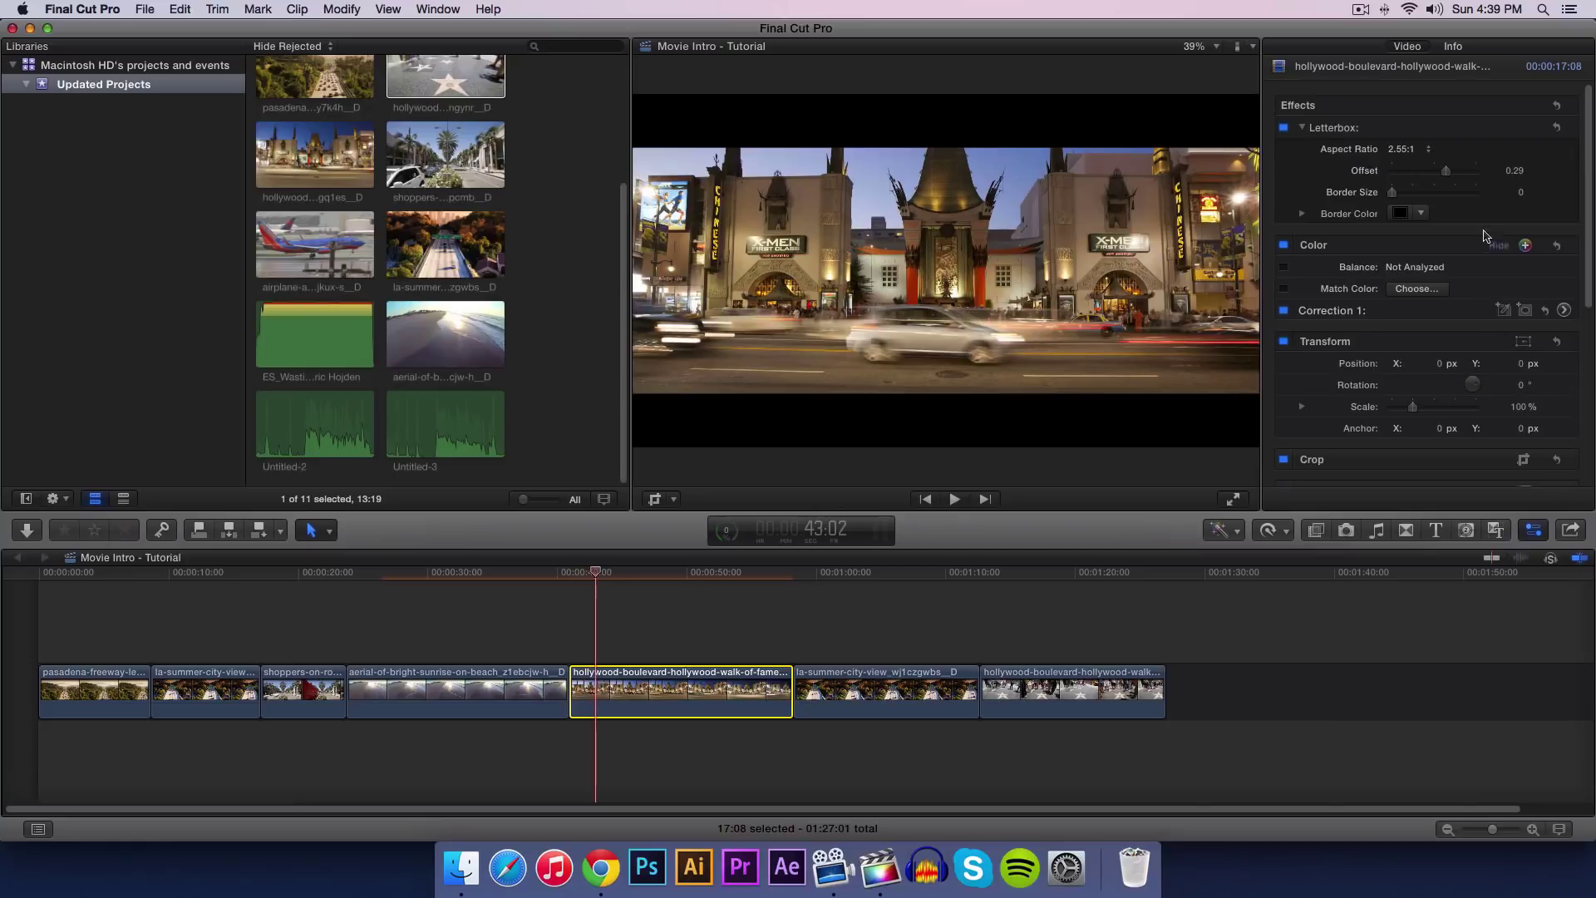
pyautogui.moveTo(1446, 170); pyautogui.dragTo(1431, 173)
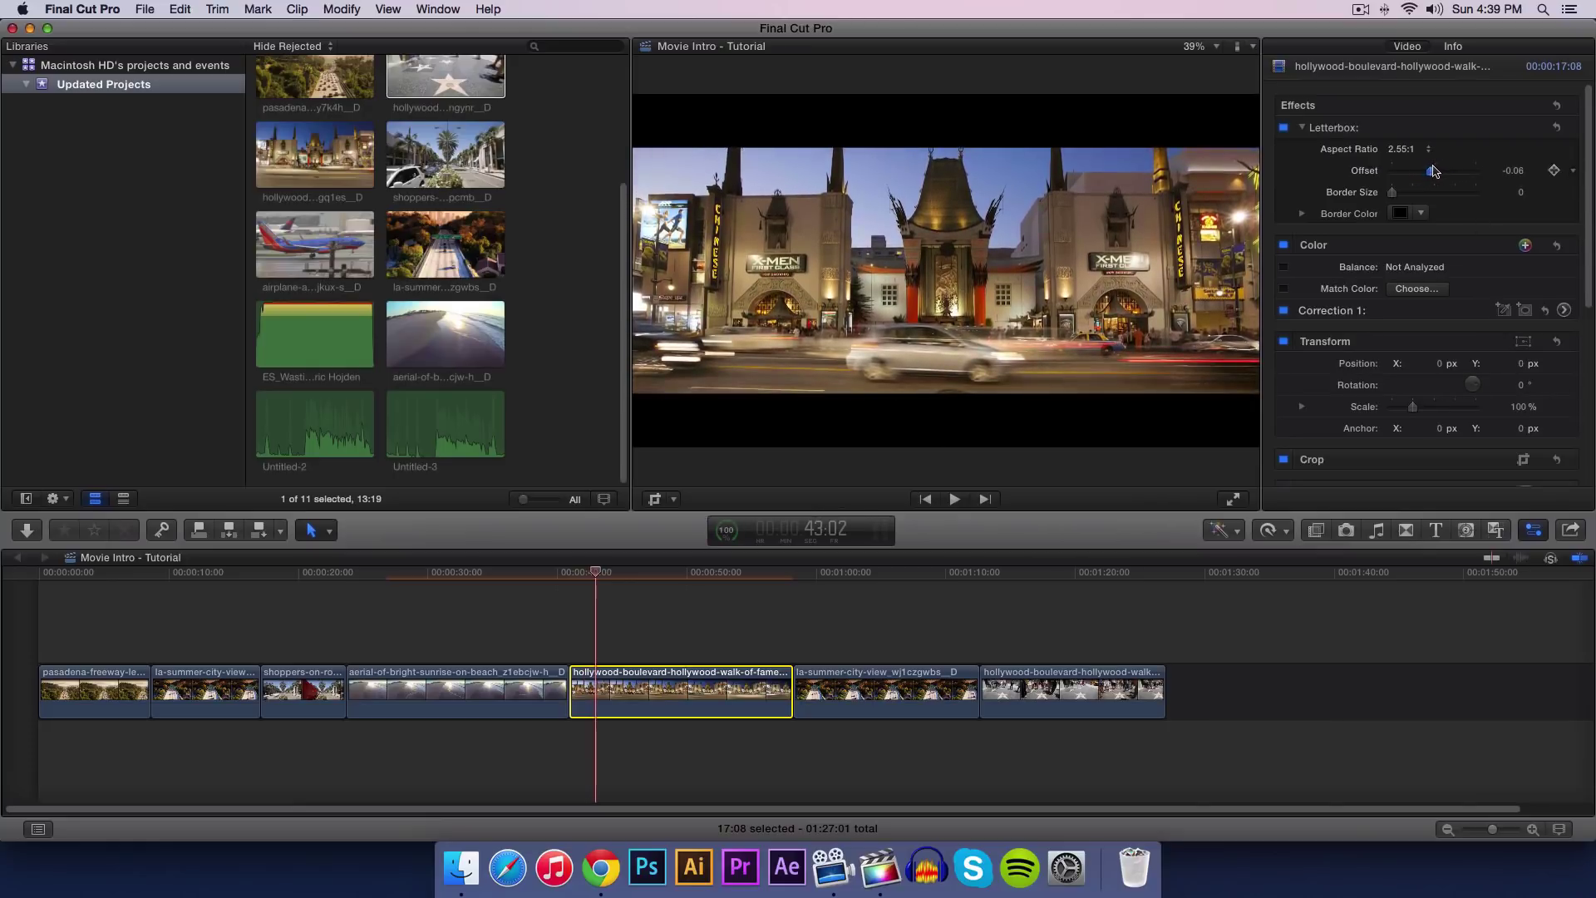
pyautogui.click(1536, 530)
# Step: Trim the end of the Hollywood Boulevard theatre clip at 49:04
pyautogui.click(671, 576)
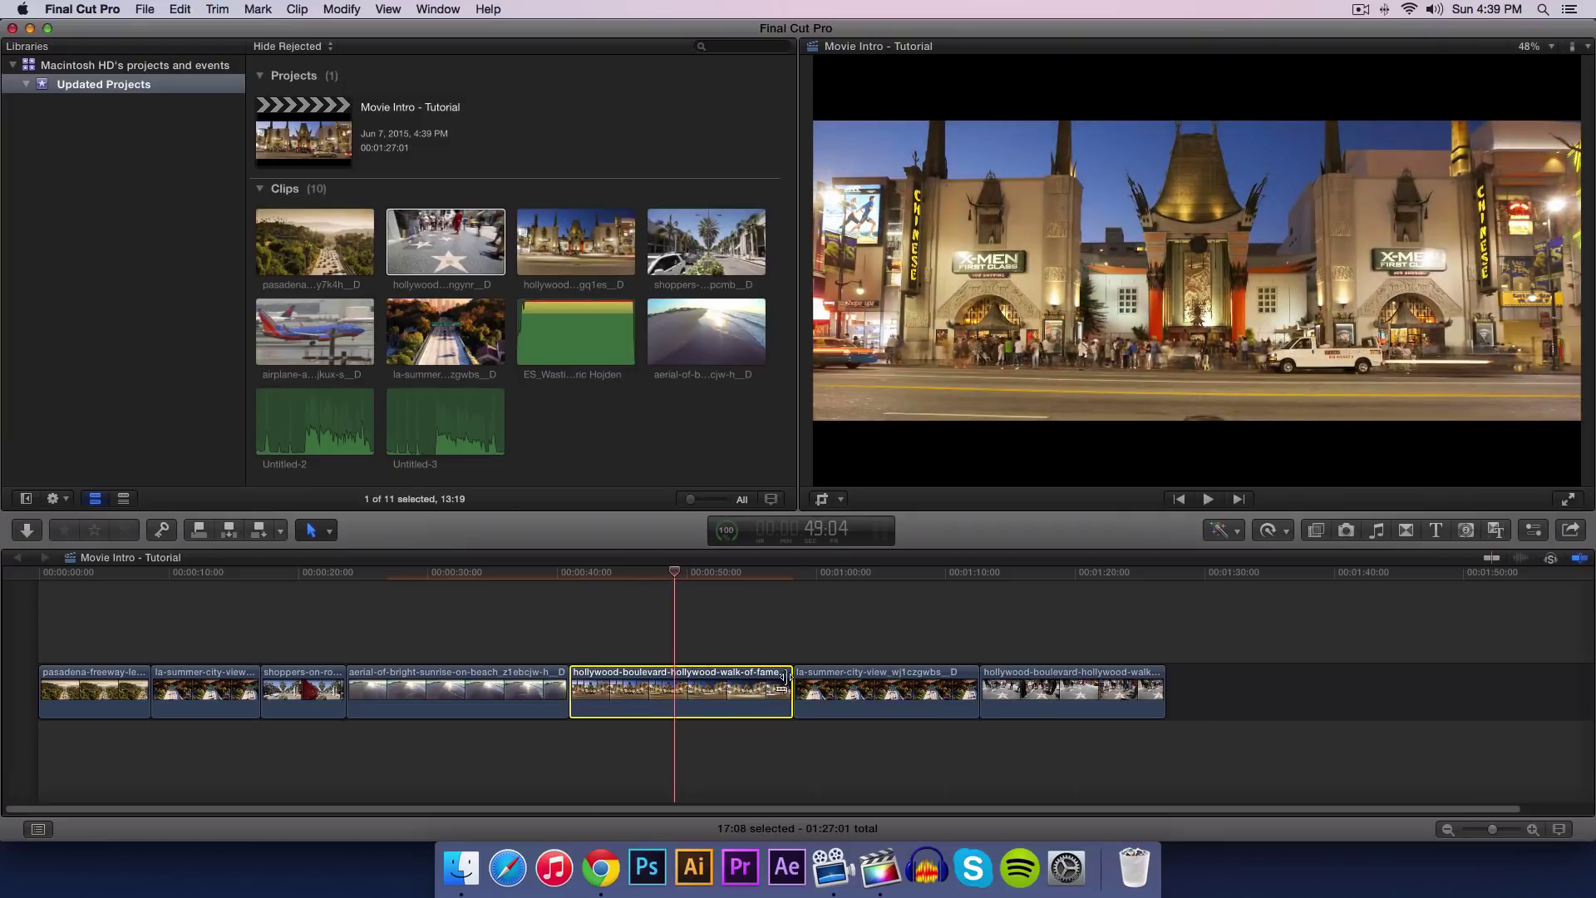
pyautogui.hotkey('alt', ']')
pyautogui.click(703, 576)
# Step: Delete the second la-summer-city-view clip, between the theatre clip and the Walk of Fame star clip
pyautogui.click(805, 677)
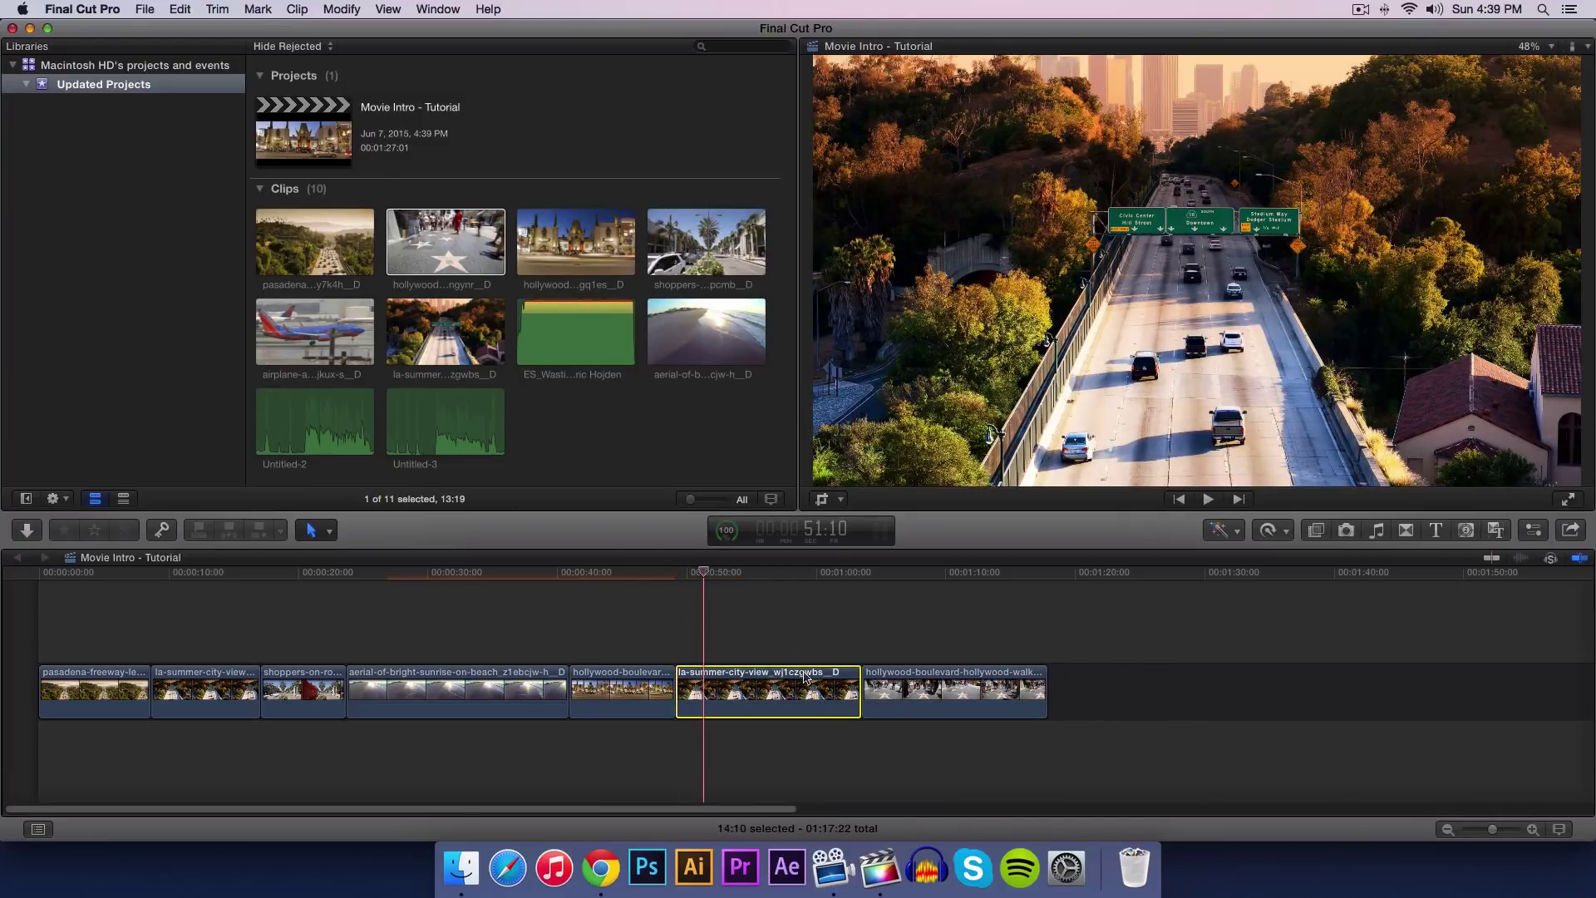
pyautogui.click(760, 576)
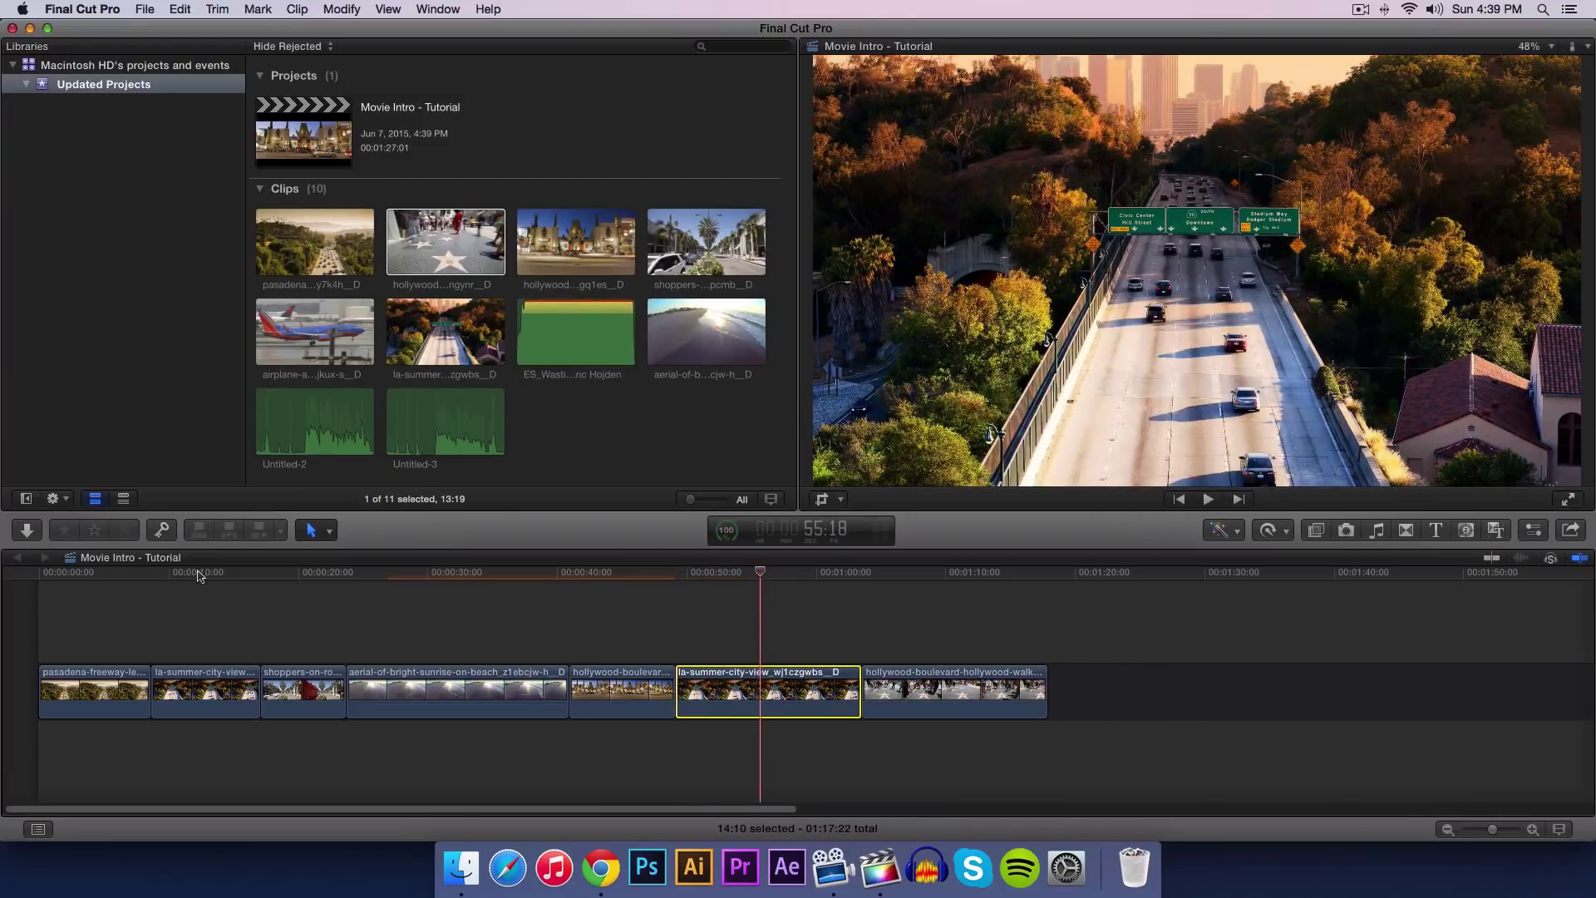
pyautogui.press('Delete')
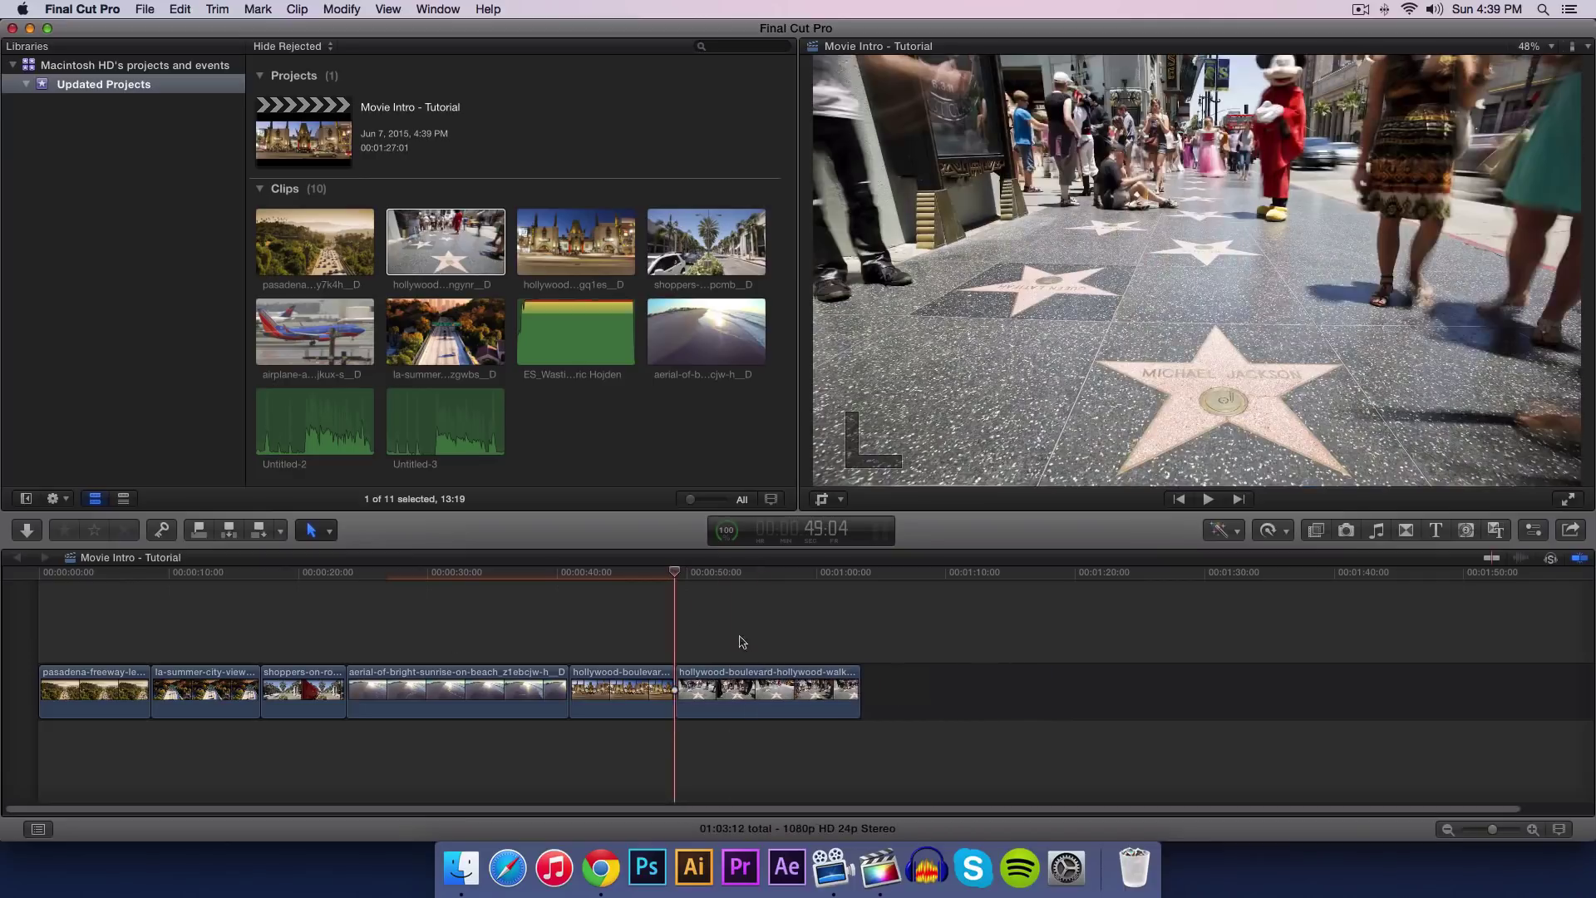
# Step: Preview the last Walk of Fame star clip, paste the copied effects onto it, and return the playhead to its start
pyautogui.press('super+equal')
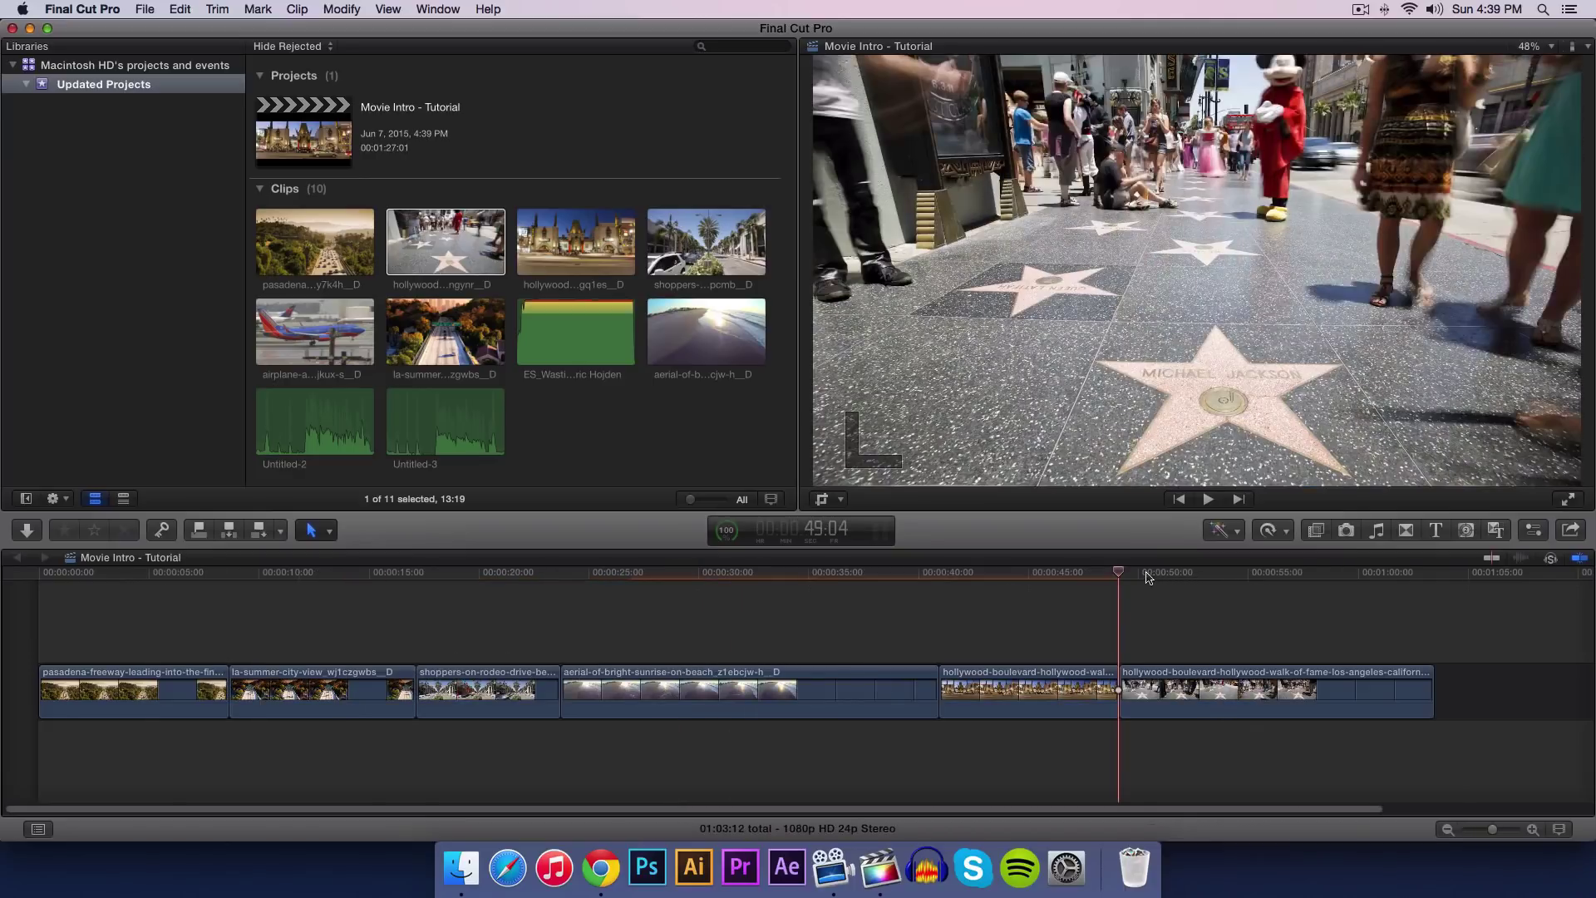
pyautogui.press('space')
pyautogui.click(1205, 690)
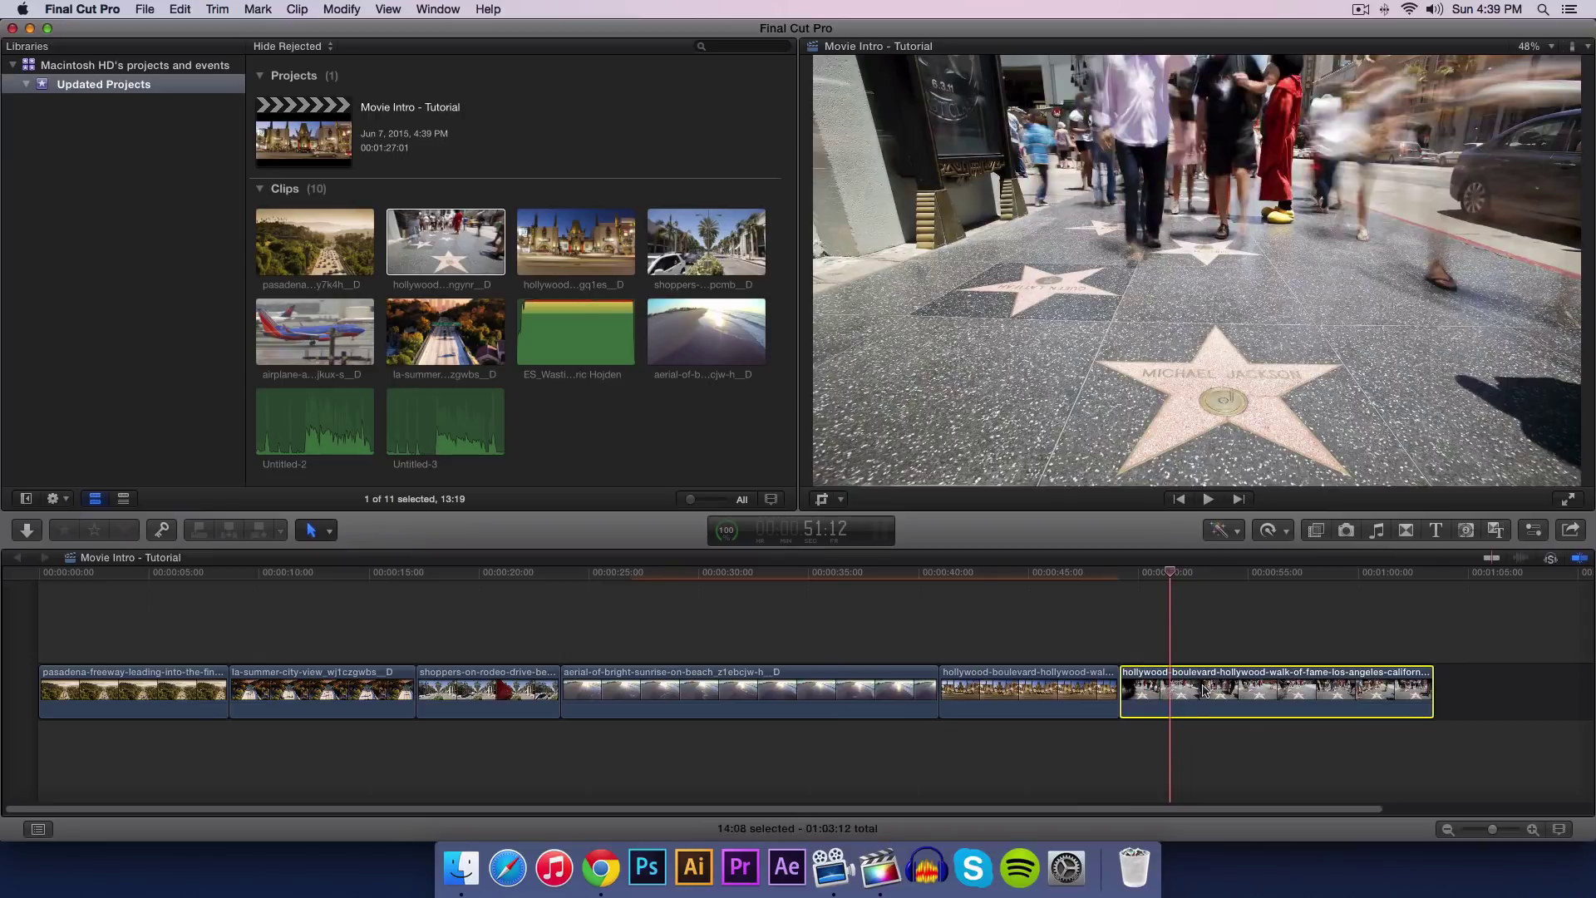
pyautogui.click(1167, 591)
pyautogui.click(187, 8)
pyautogui.click(918, 515)
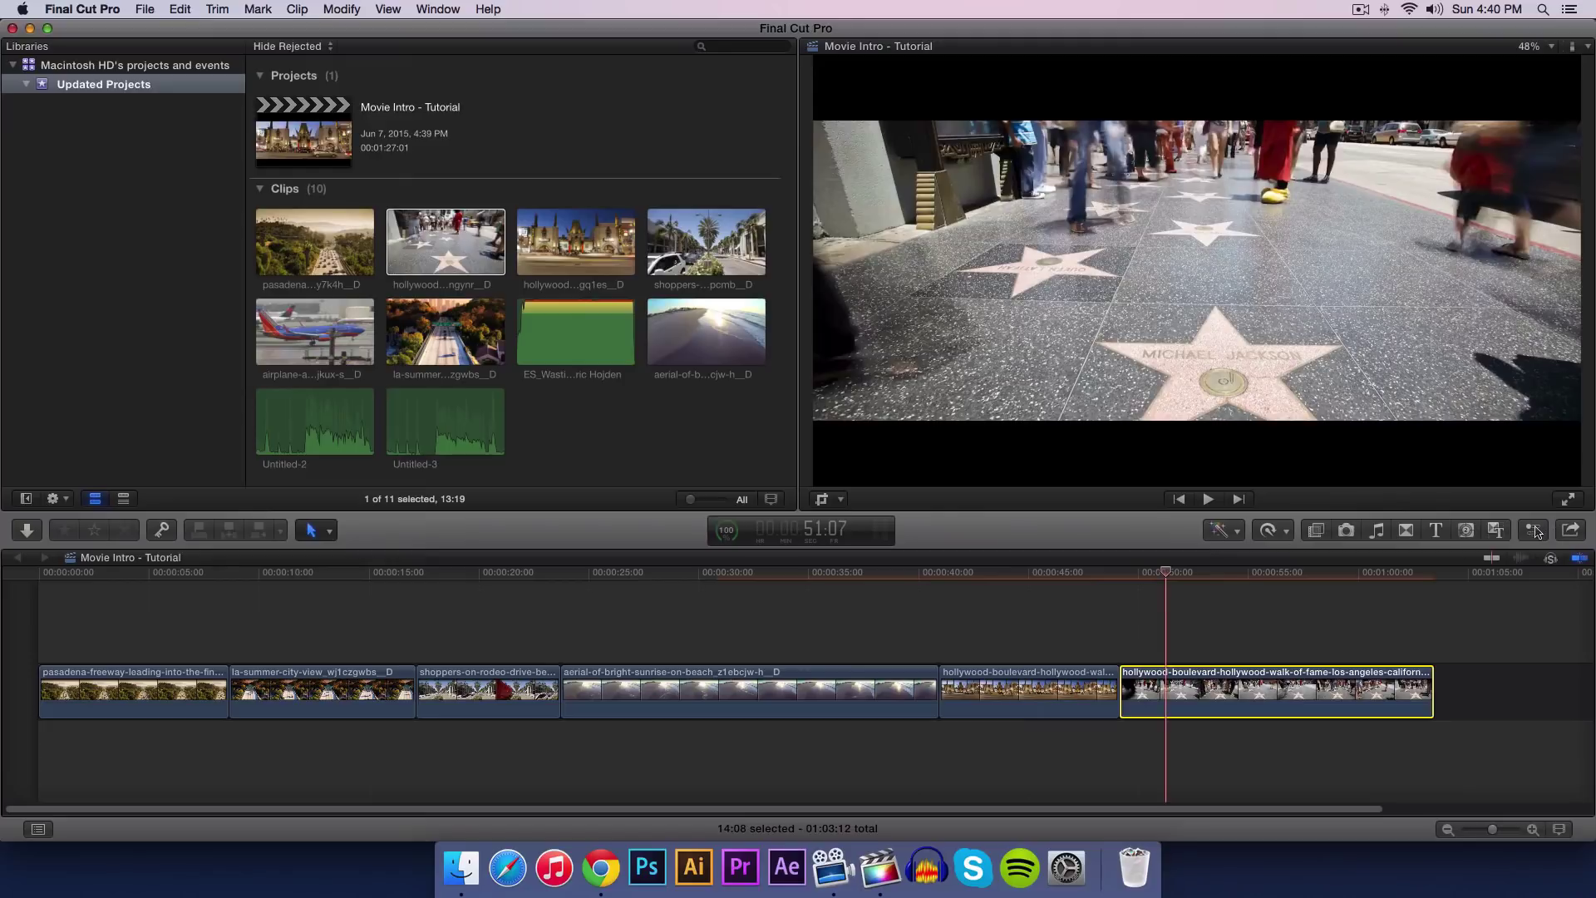
pyautogui.click(1120, 572)
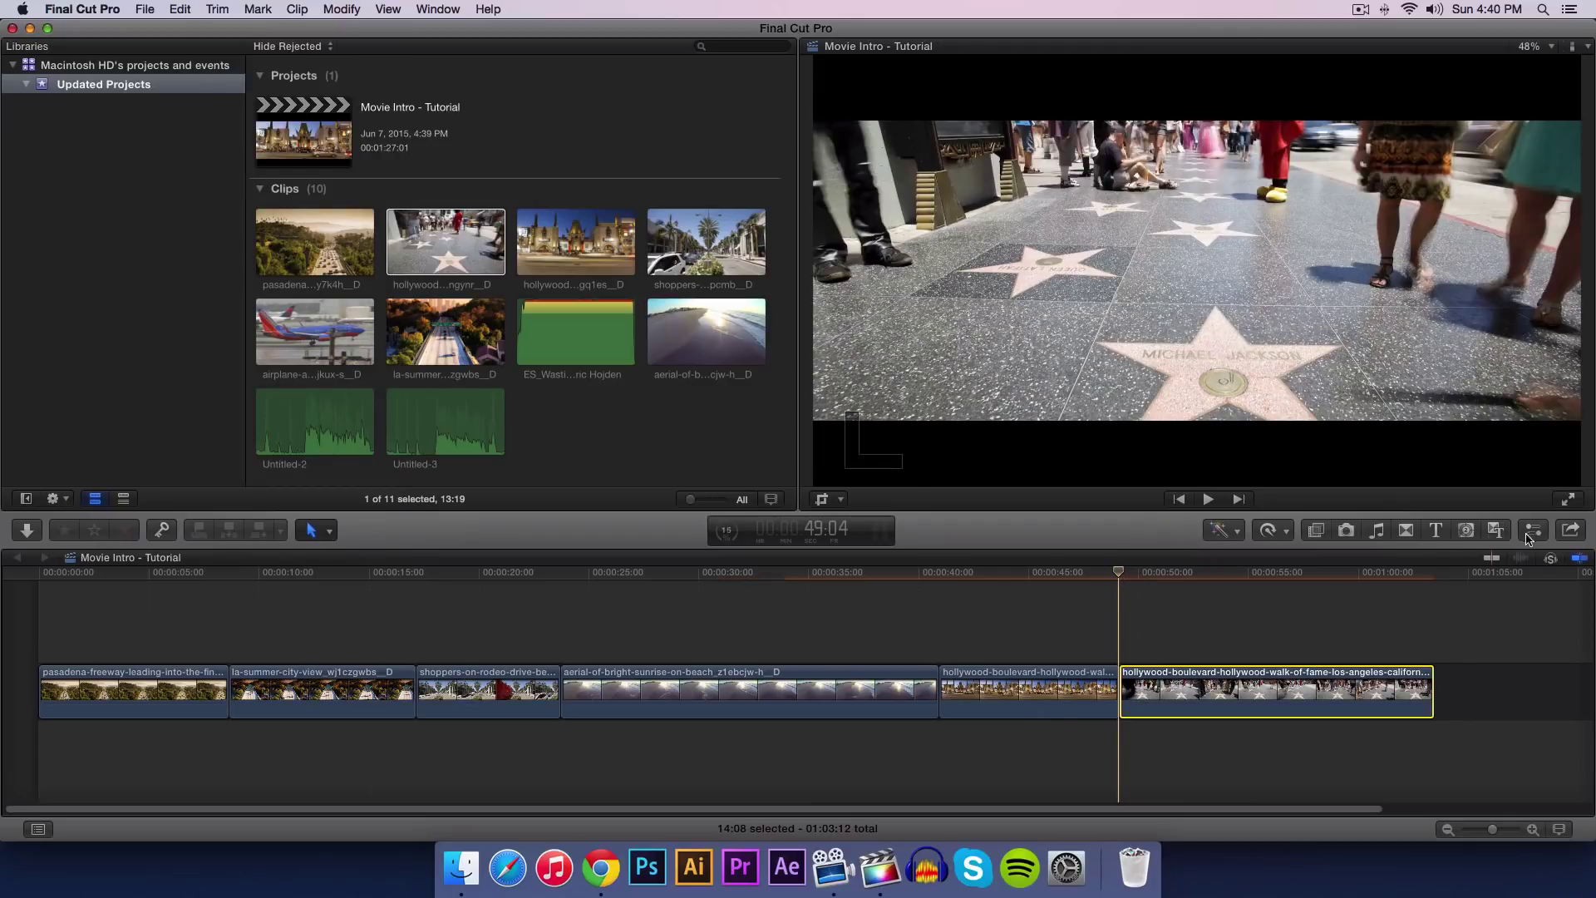
# Step: Preview the last Walk of Fame star clip and trim its end so the clip runs 7:11, ending at 56:15
pyautogui.click(1261, 573)
pyautogui.click(1184, 574)
pyautogui.moveTo(1167, 582); pyautogui.dragTo(1119, 582)
pyautogui.moveTo(1415, 673); pyautogui.dragTo(1281, 675)
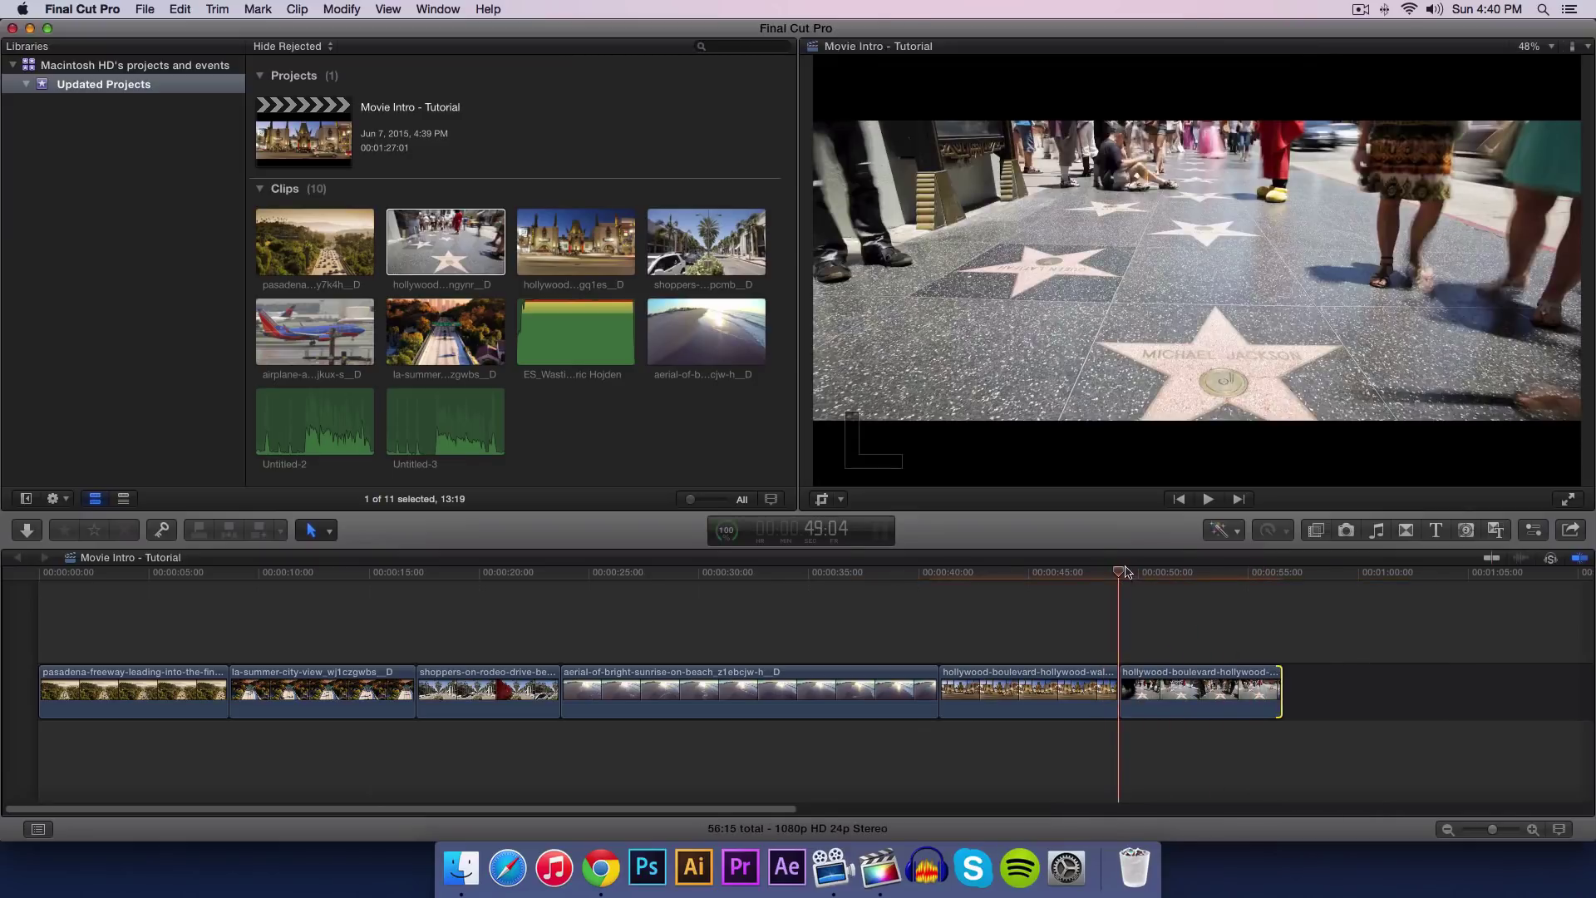
# Step: Set the Walk of Fame star clip's Letterbox offset to -1.0 and add an offset keyframe at the clip's start
pyautogui.click(1205, 675)
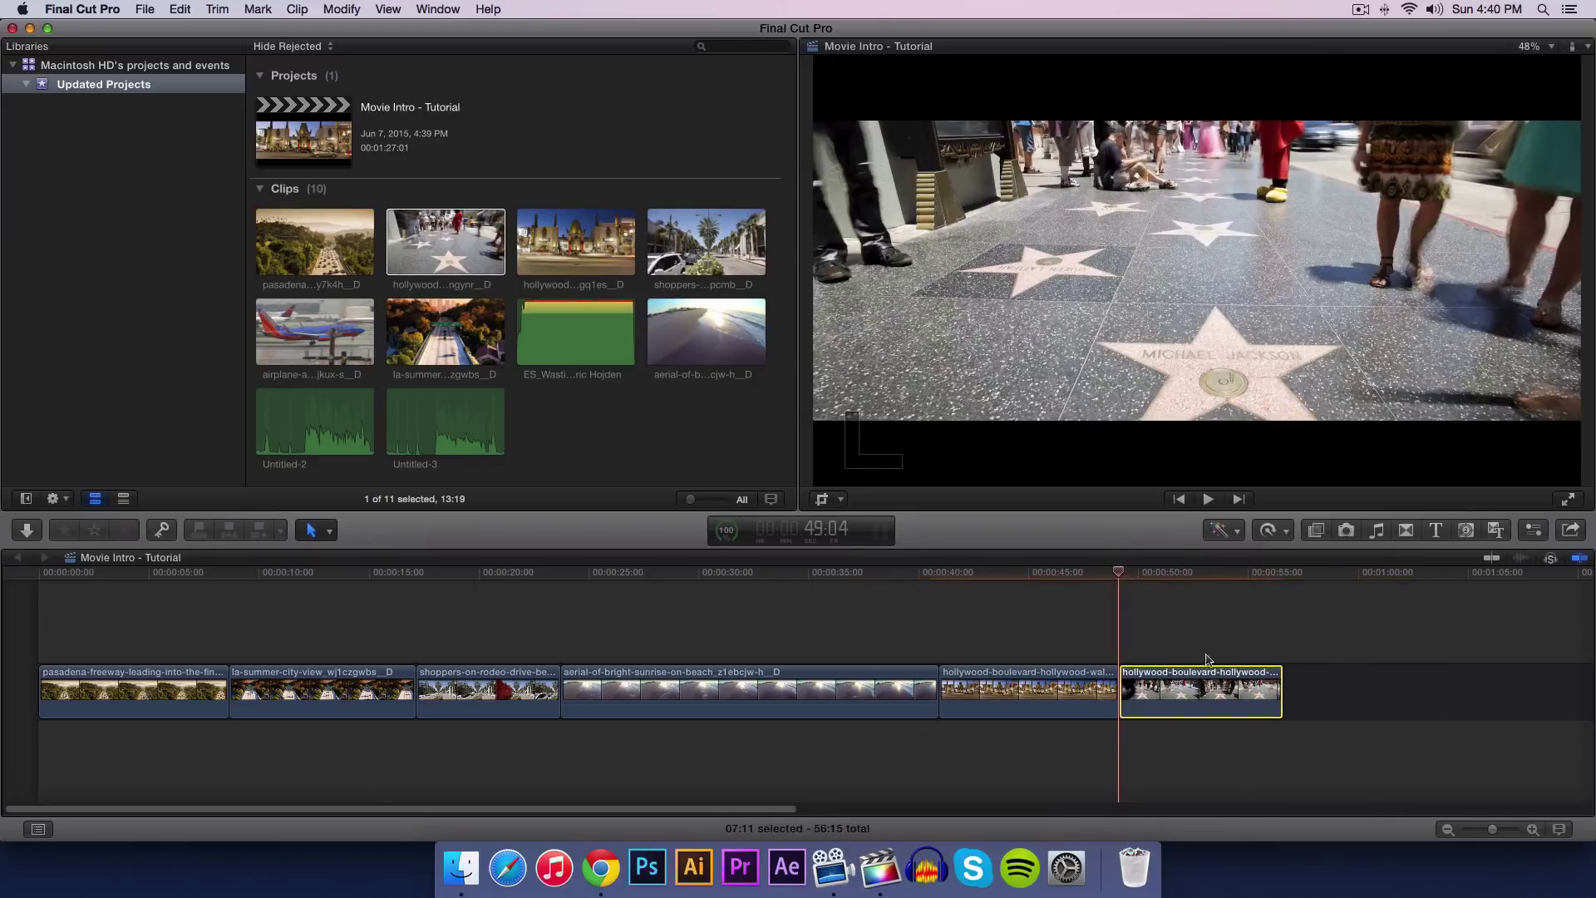
pyautogui.click(1534, 530)
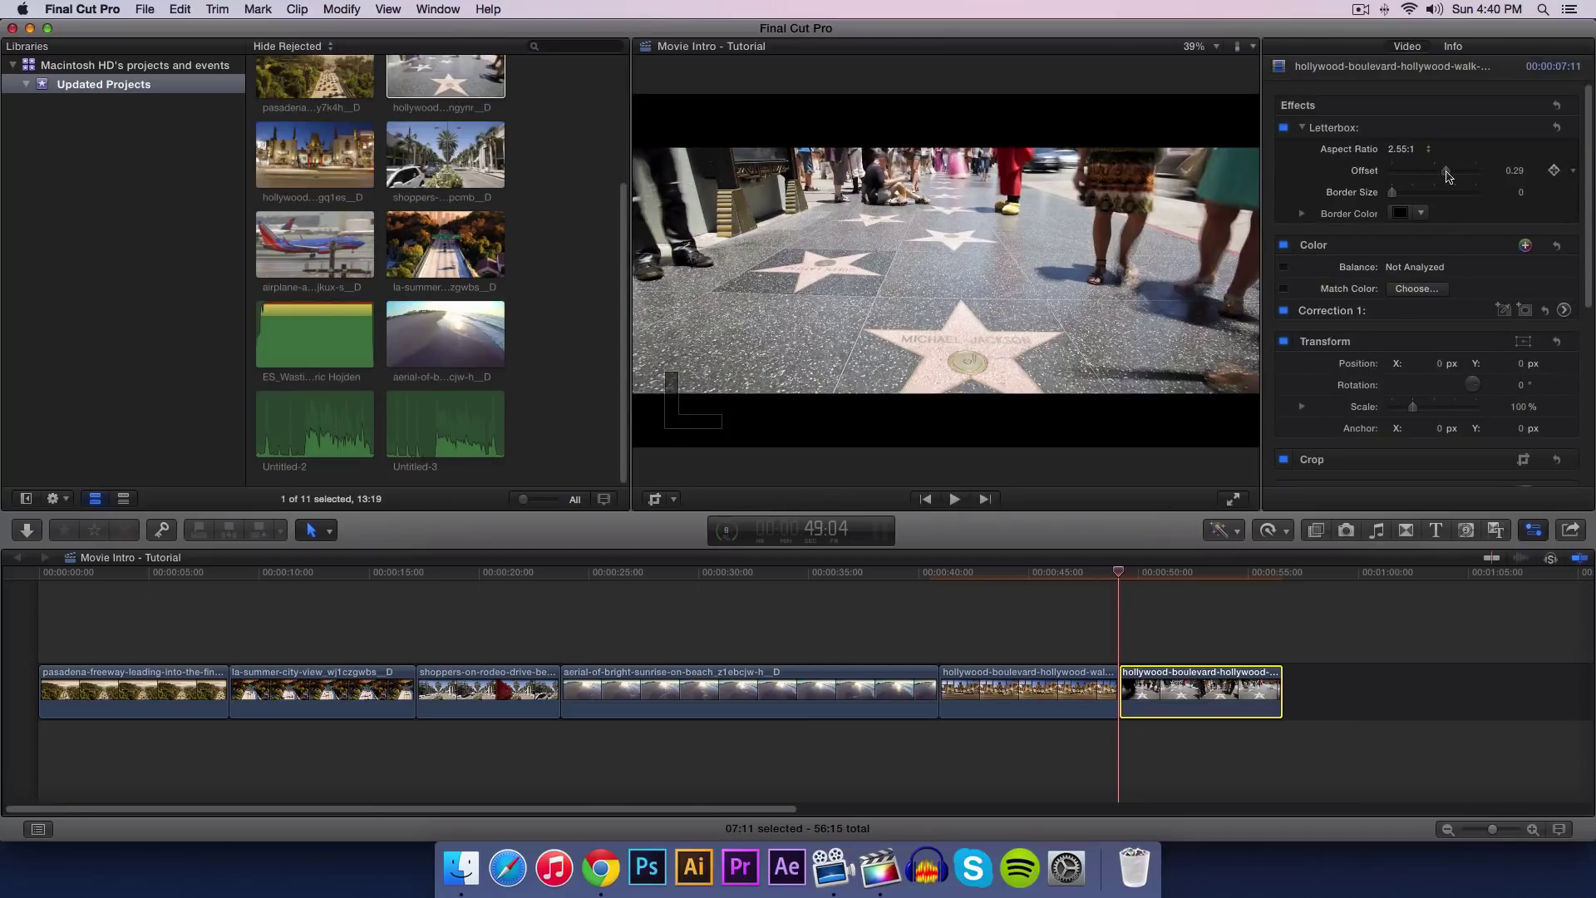
pyautogui.moveTo(1447, 175); pyautogui.dragTo(1392, 171)
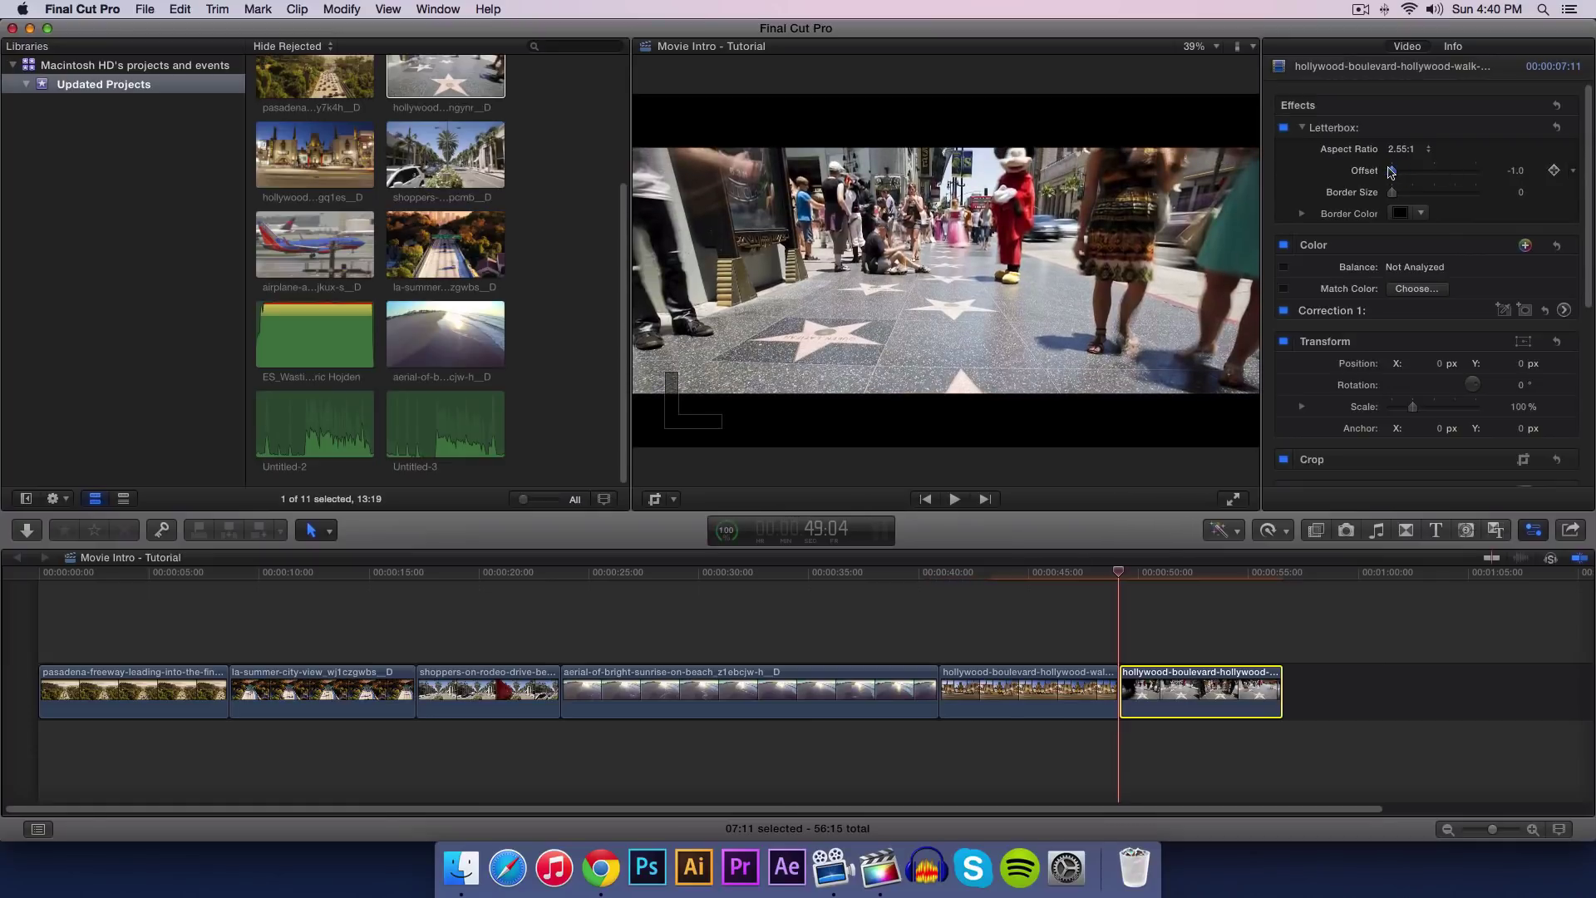
pyautogui.click(1552, 173)
# Step: Set the Letterbox offset to 1.0 at the end of the Walk of Fame star clip and play back the animated framing
pyautogui.moveTo(1123, 573); pyautogui.dragTo(1283, 573)
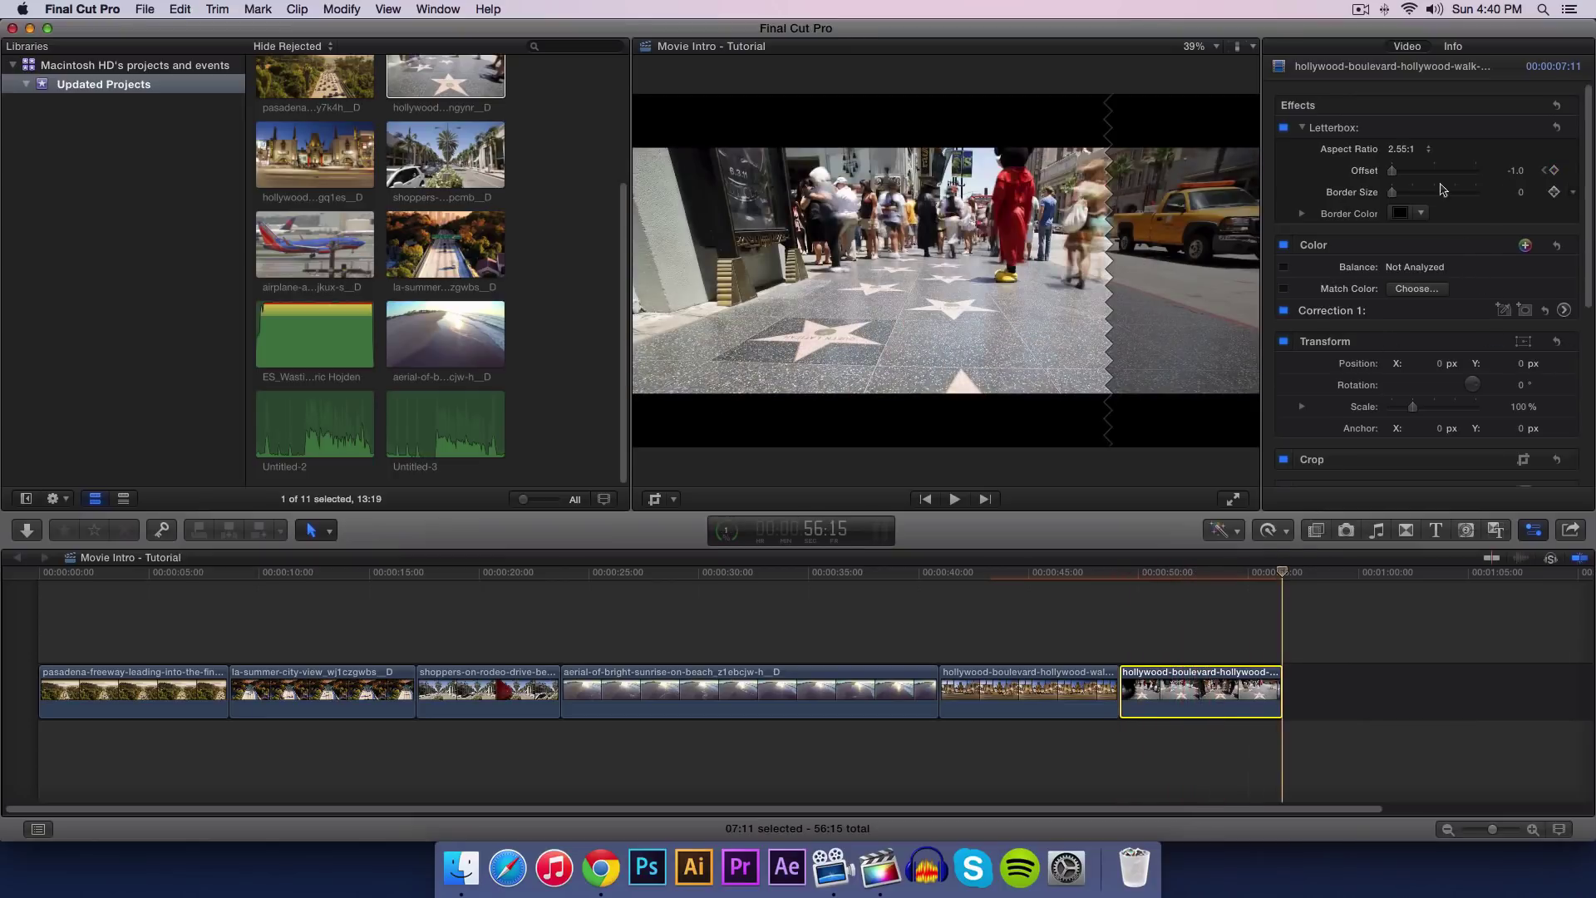
pyautogui.moveTo(1391, 171); pyautogui.dragTo(1483, 175)
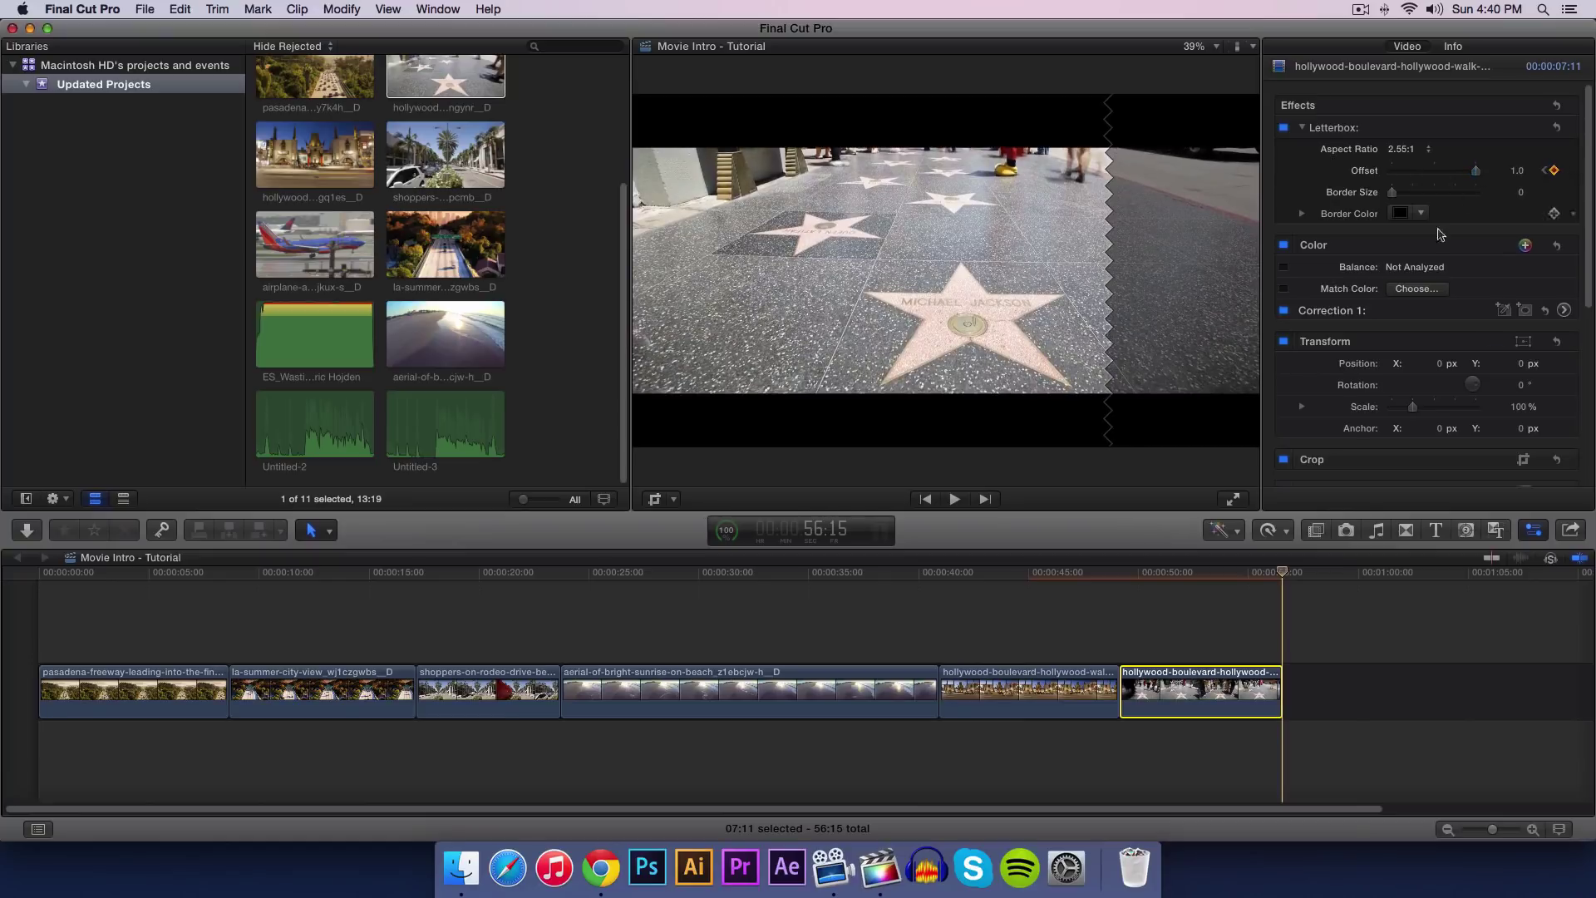
pyautogui.click(1112, 573)
pyautogui.press('space')
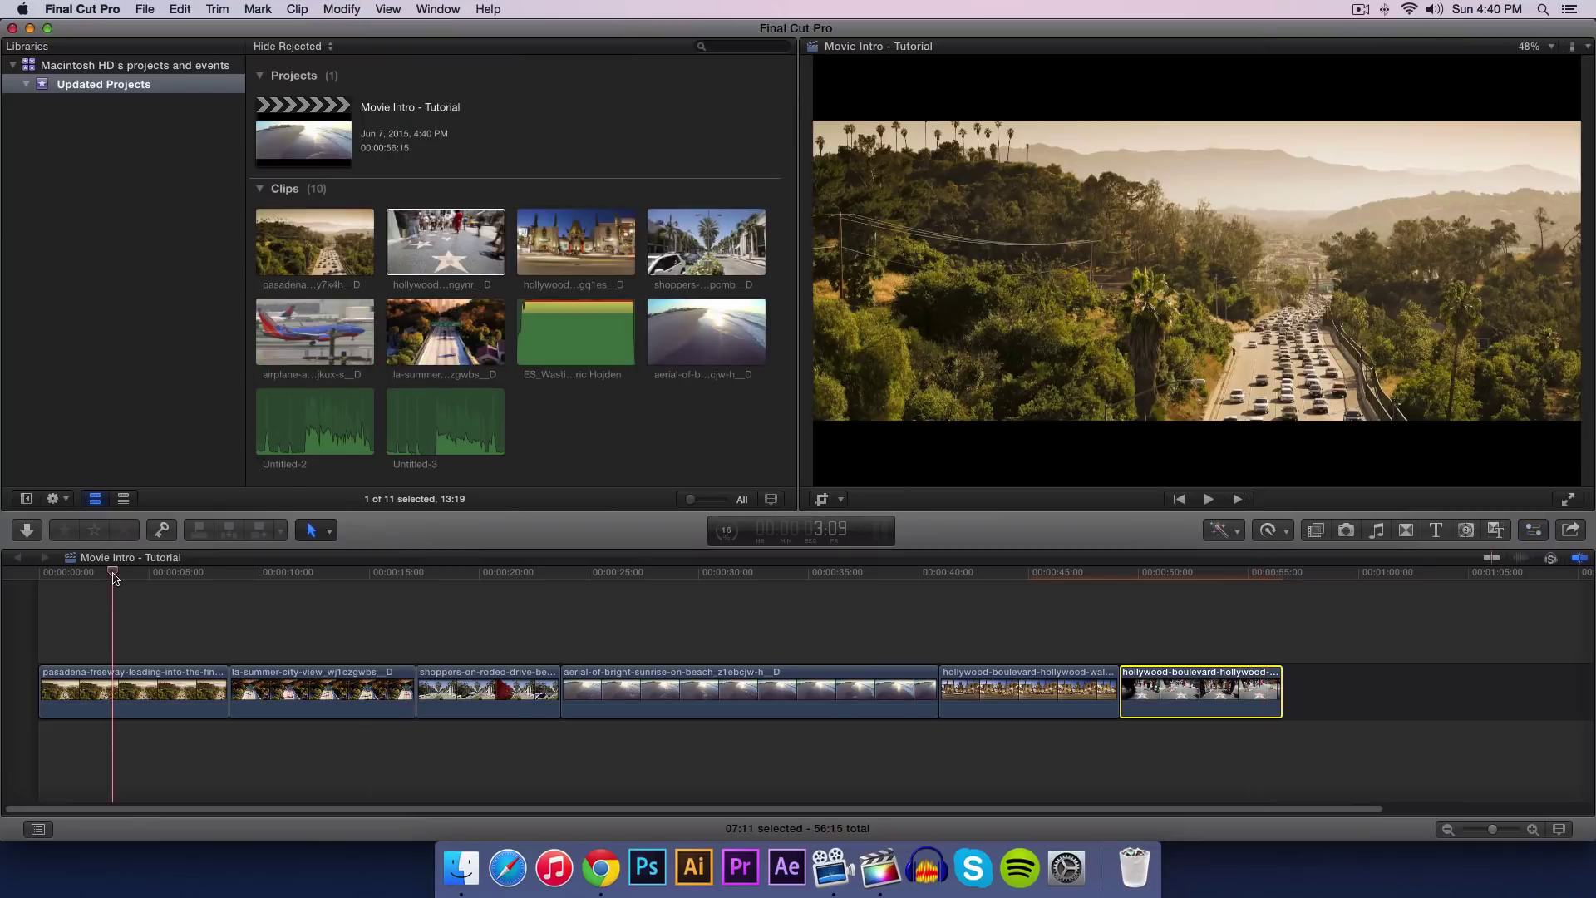
# Step: In the Pasadena freeway clip's Correction 1, set the shadows to about 174°, -2% and midtones 222°, 20%, and shift the highlights into negative blue
pyautogui.click(127, 676)
pyautogui.press('super+4')
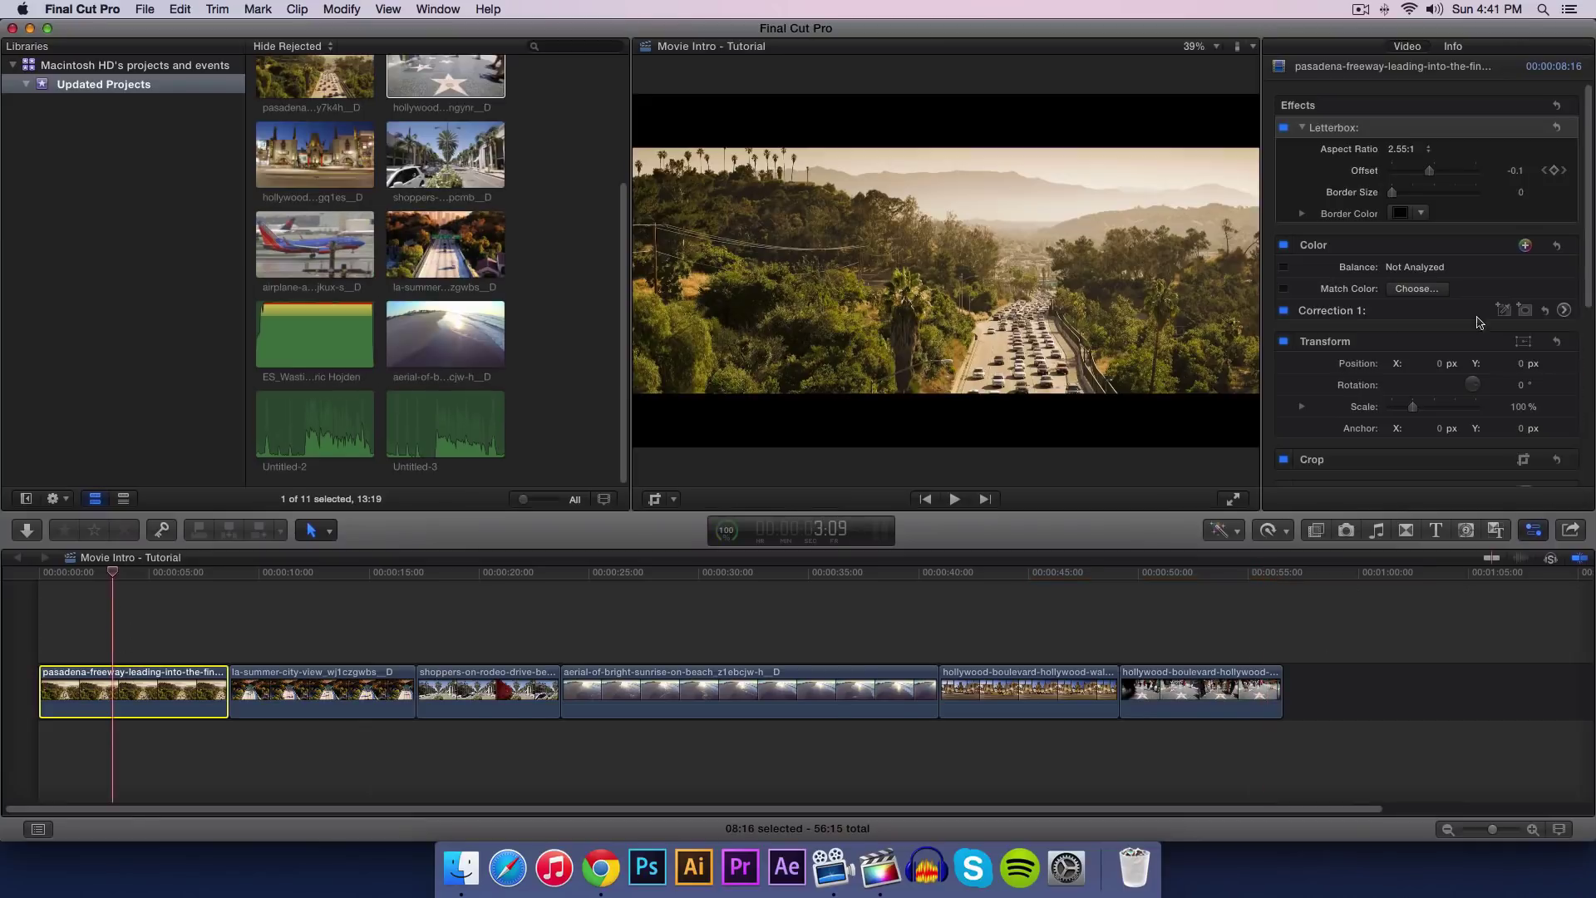
pyautogui.scroll(-1, 1404, 332)
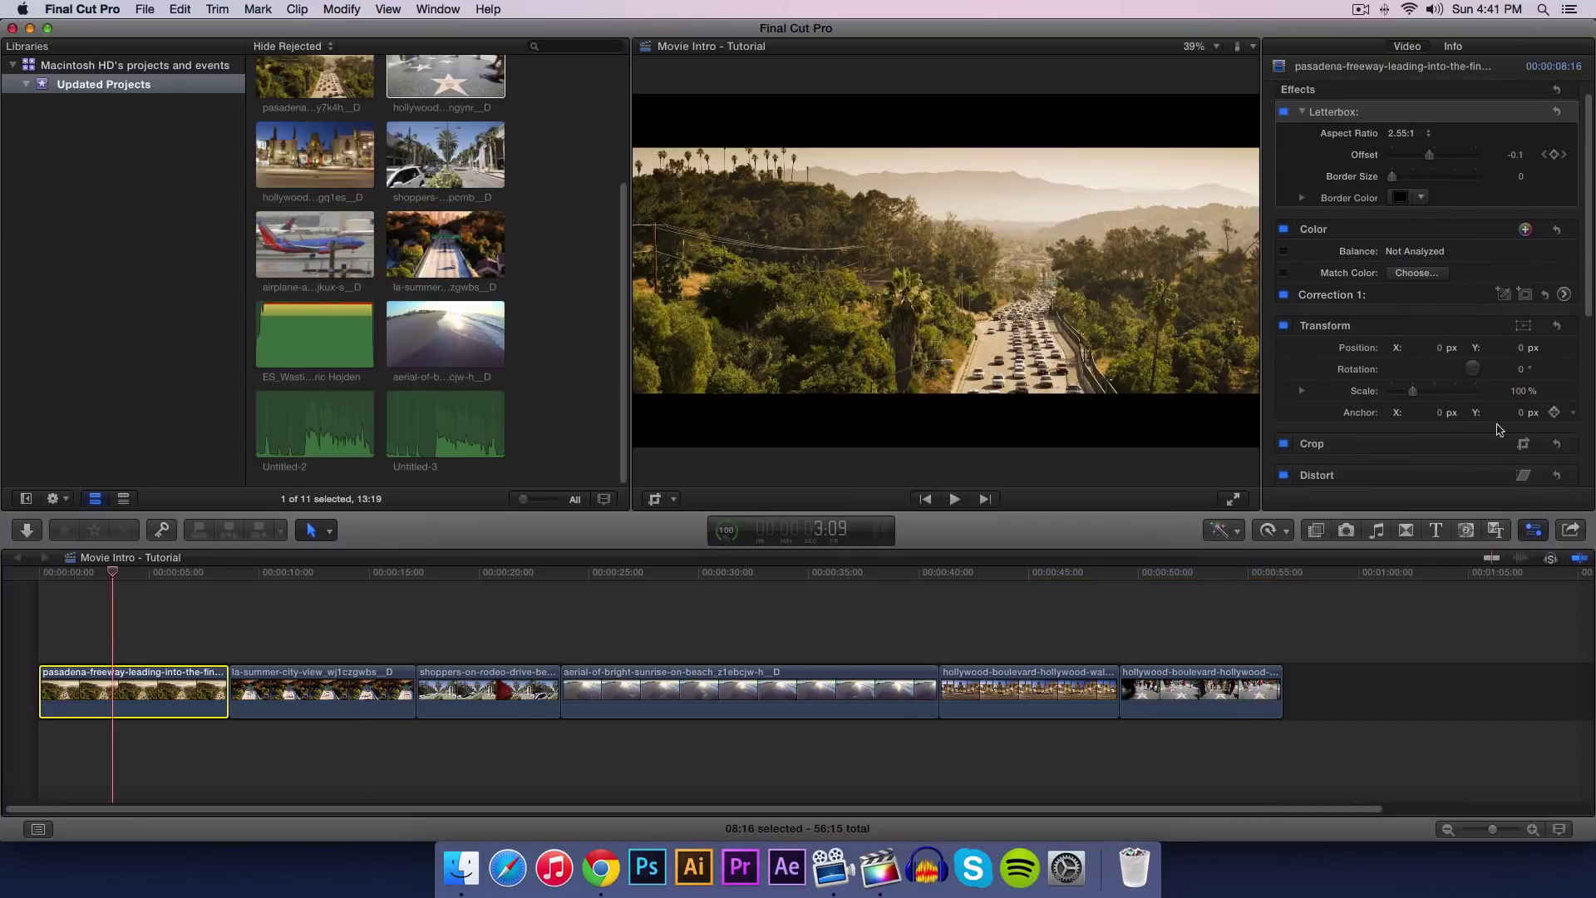
pyautogui.scroll(-1, 1330, 258)
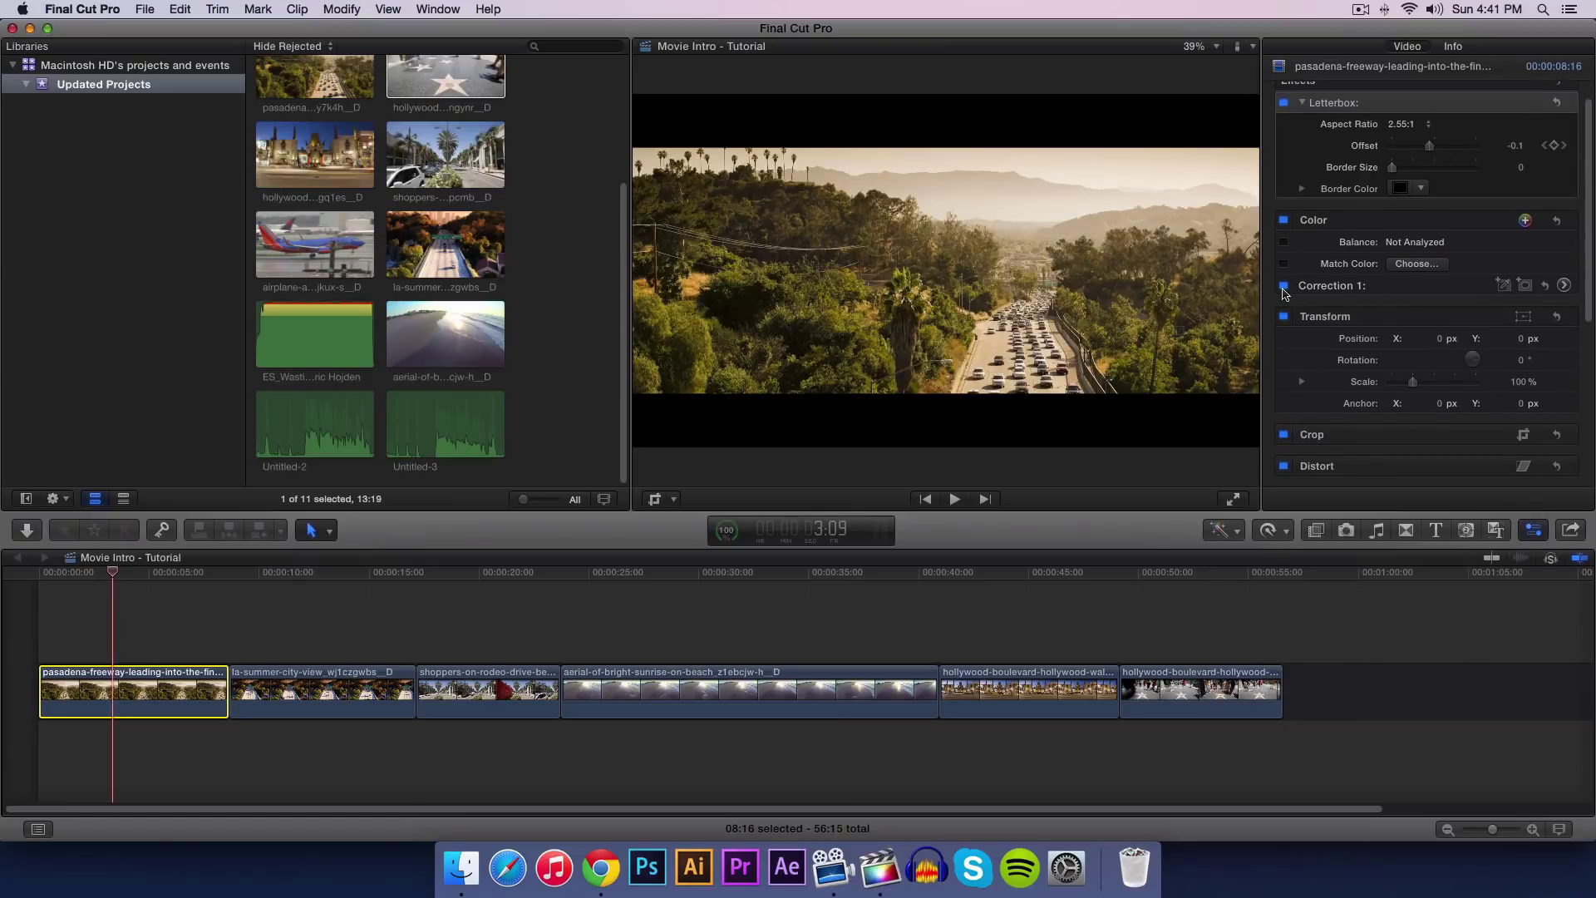
pyautogui.click(1564, 286)
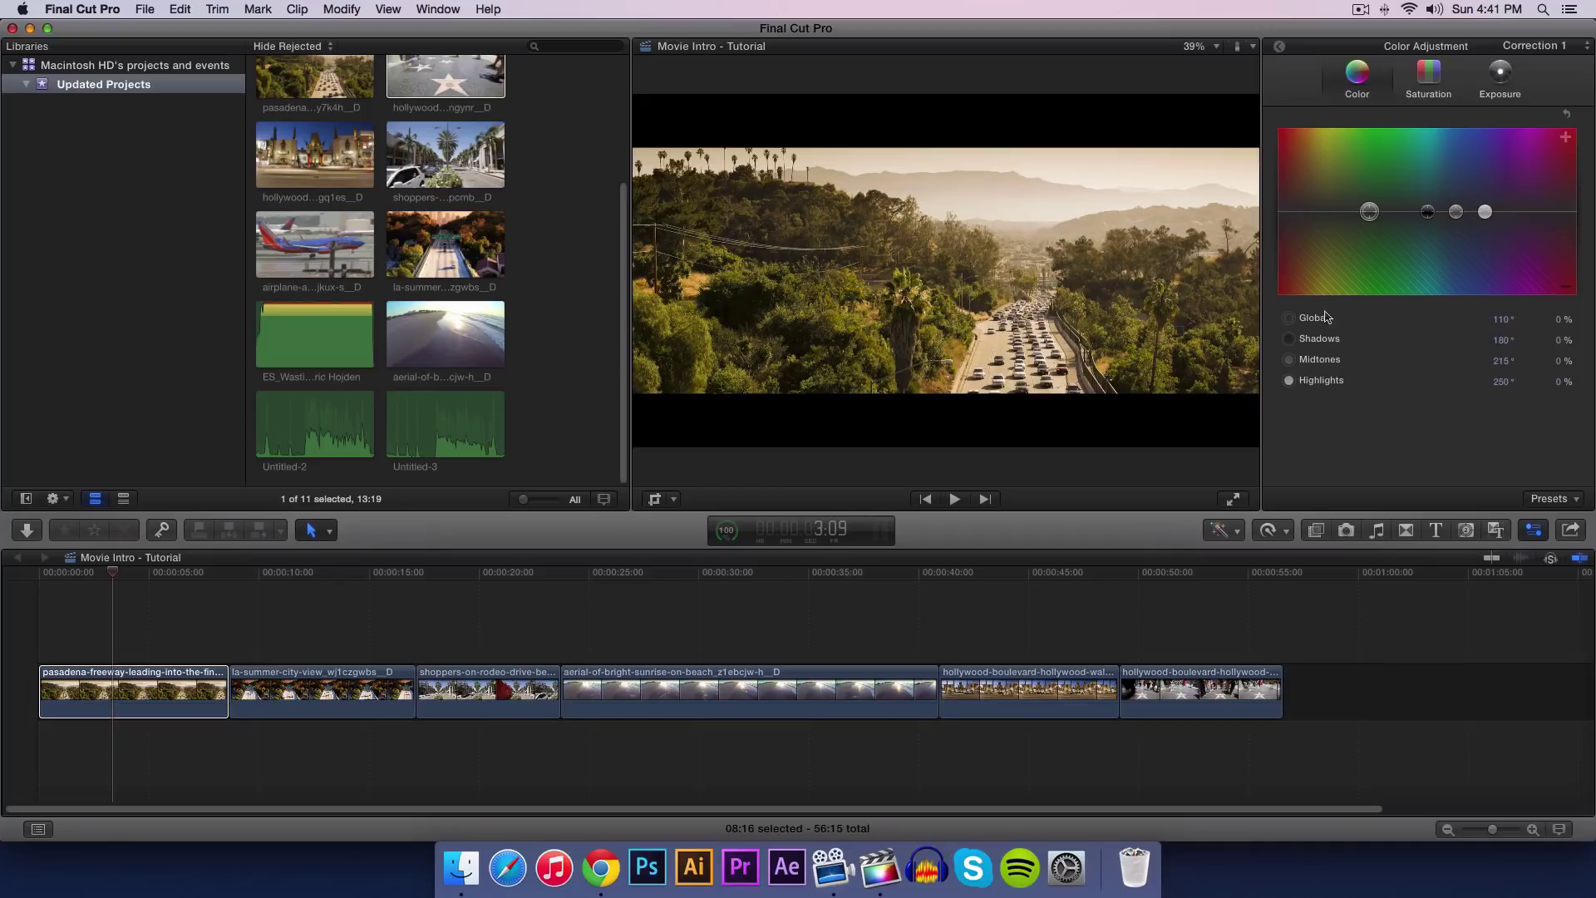
pyautogui.moveTo(1370, 213); pyautogui.dragTo(1377, 210)
pyautogui.press('super+z')
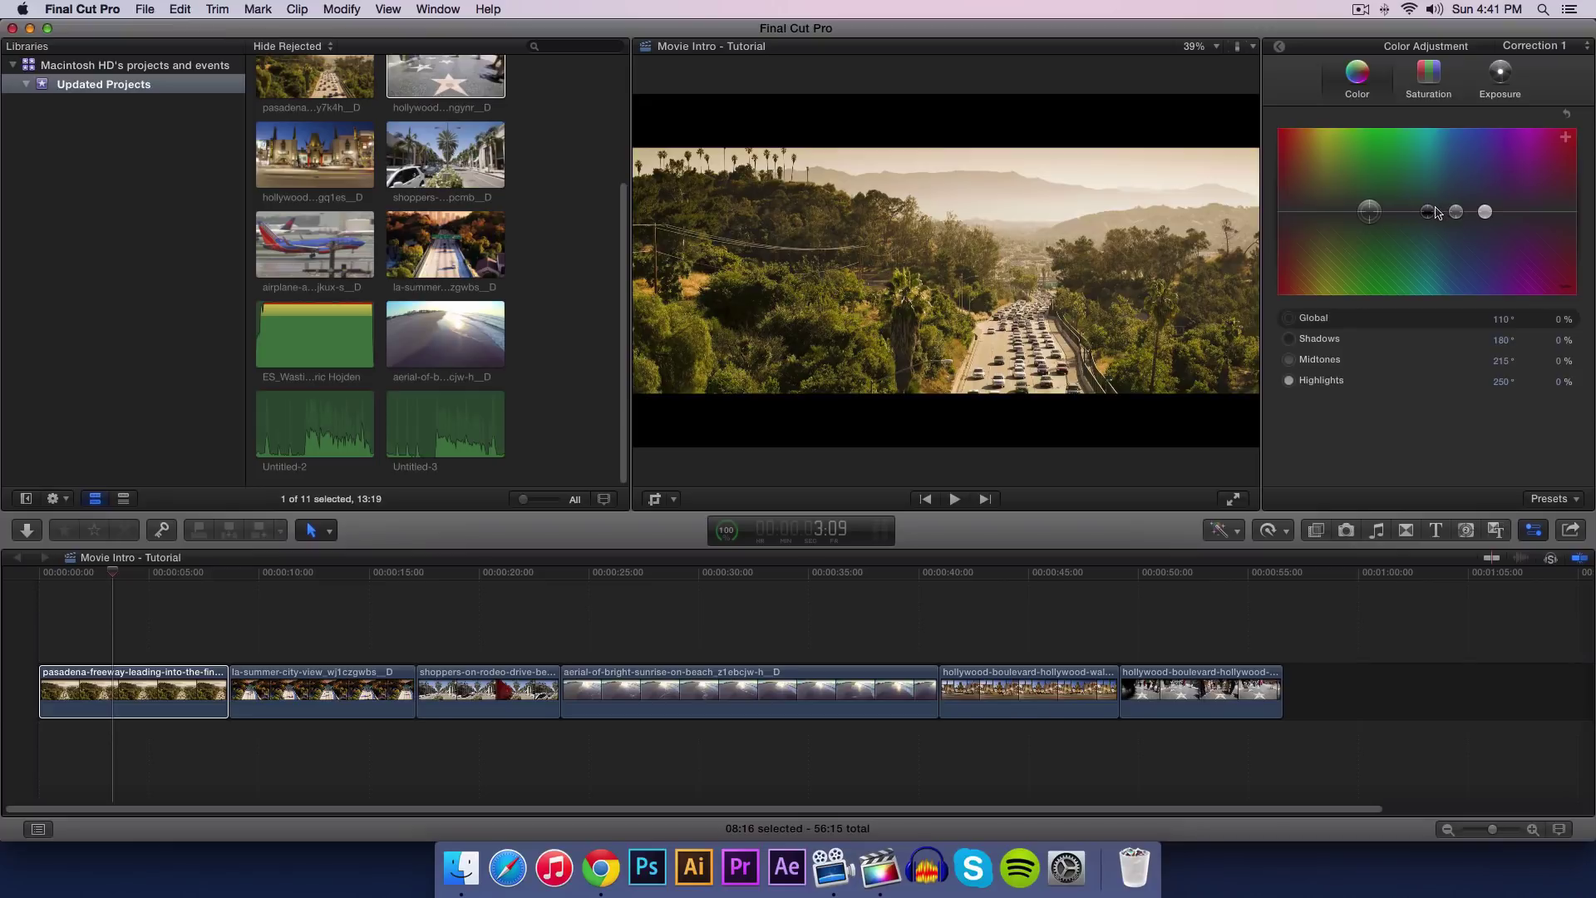
pyautogui.moveTo(1428, 213); pyautogui.dragTo(1425, 217)
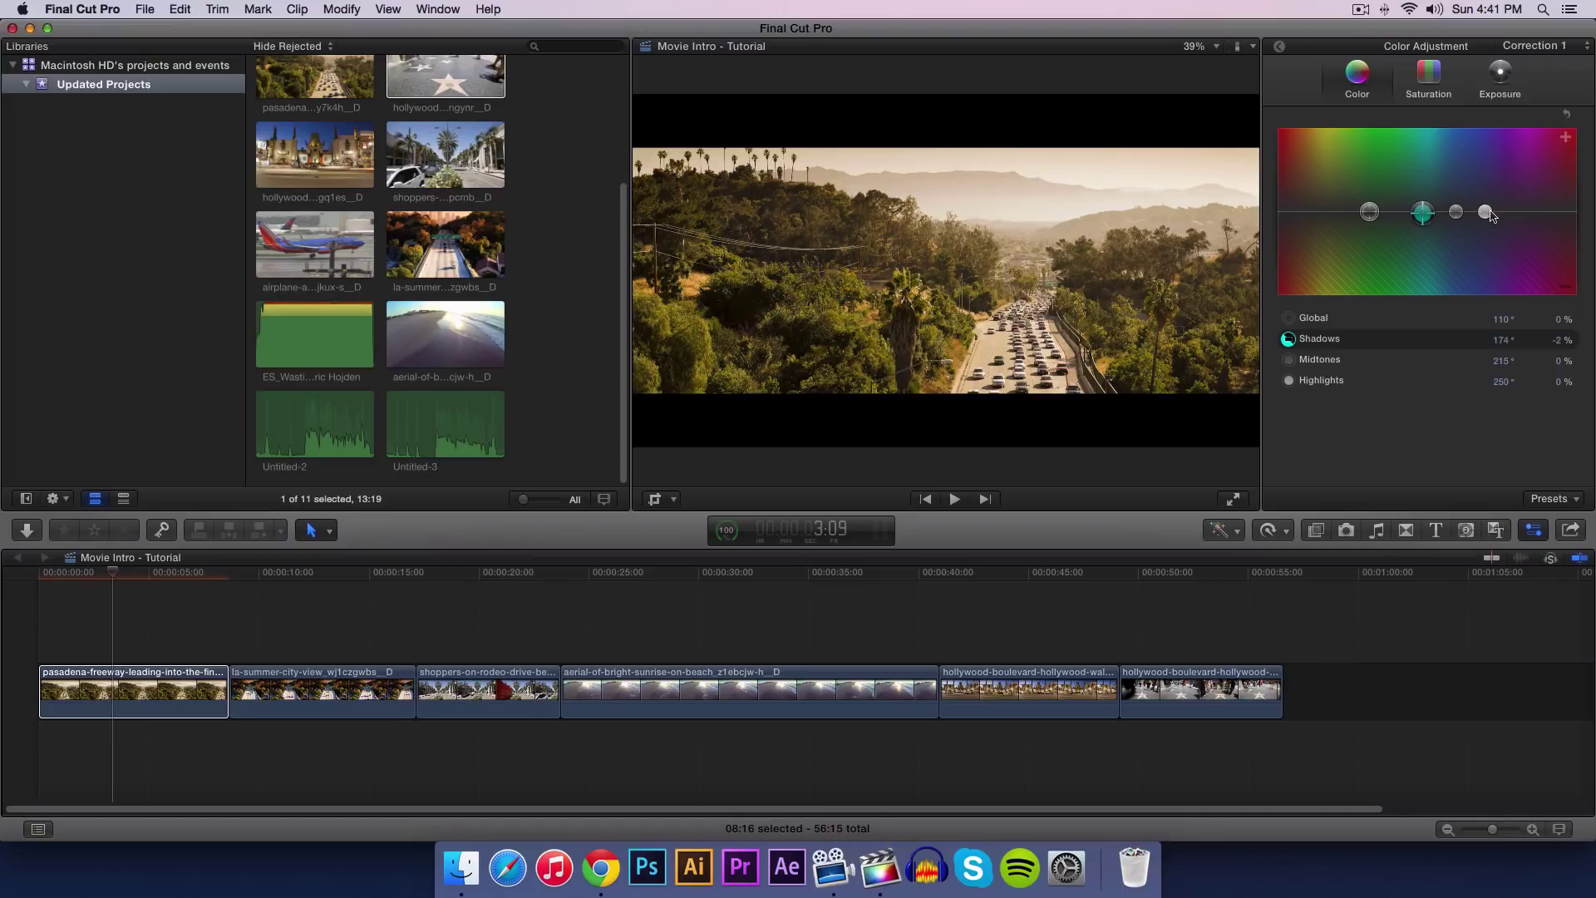
pyautogui.moveTo(1460, 213); pyautogui.dragTo(1465, 198)
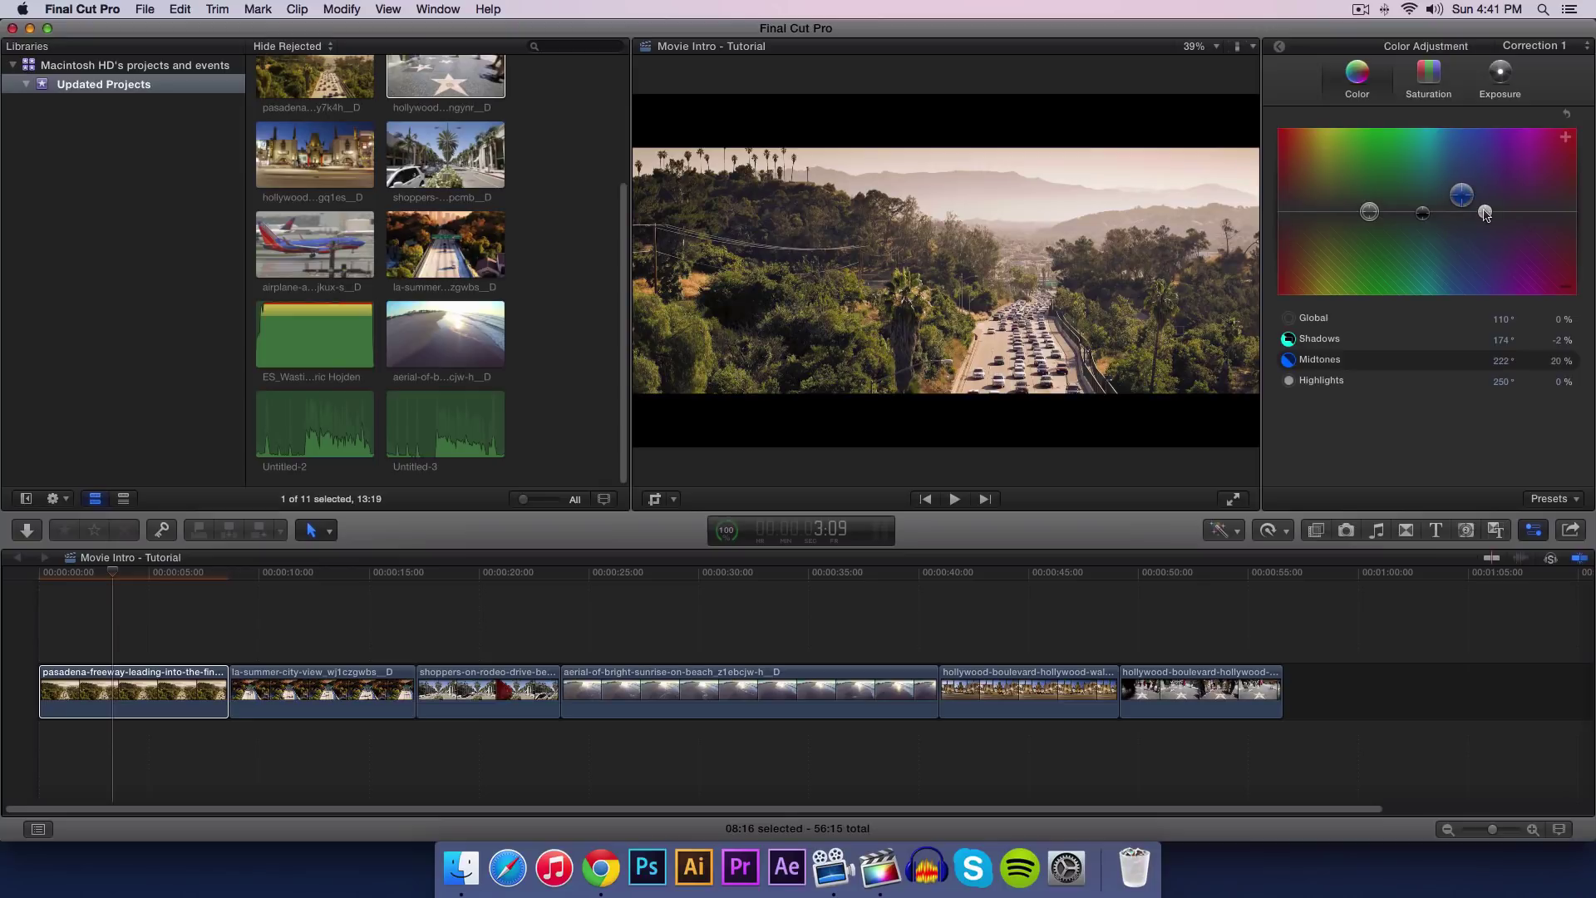
pyautogui.moveTo(1487, 214); pyautogui.dragTo(1473, 231)
# Step: Set the Pasadena freeway clip's exposure to about 6% for shadows, -3% for midtones and 6% for highlights, and close its adjustments
pyautogui.click(1426, 83)
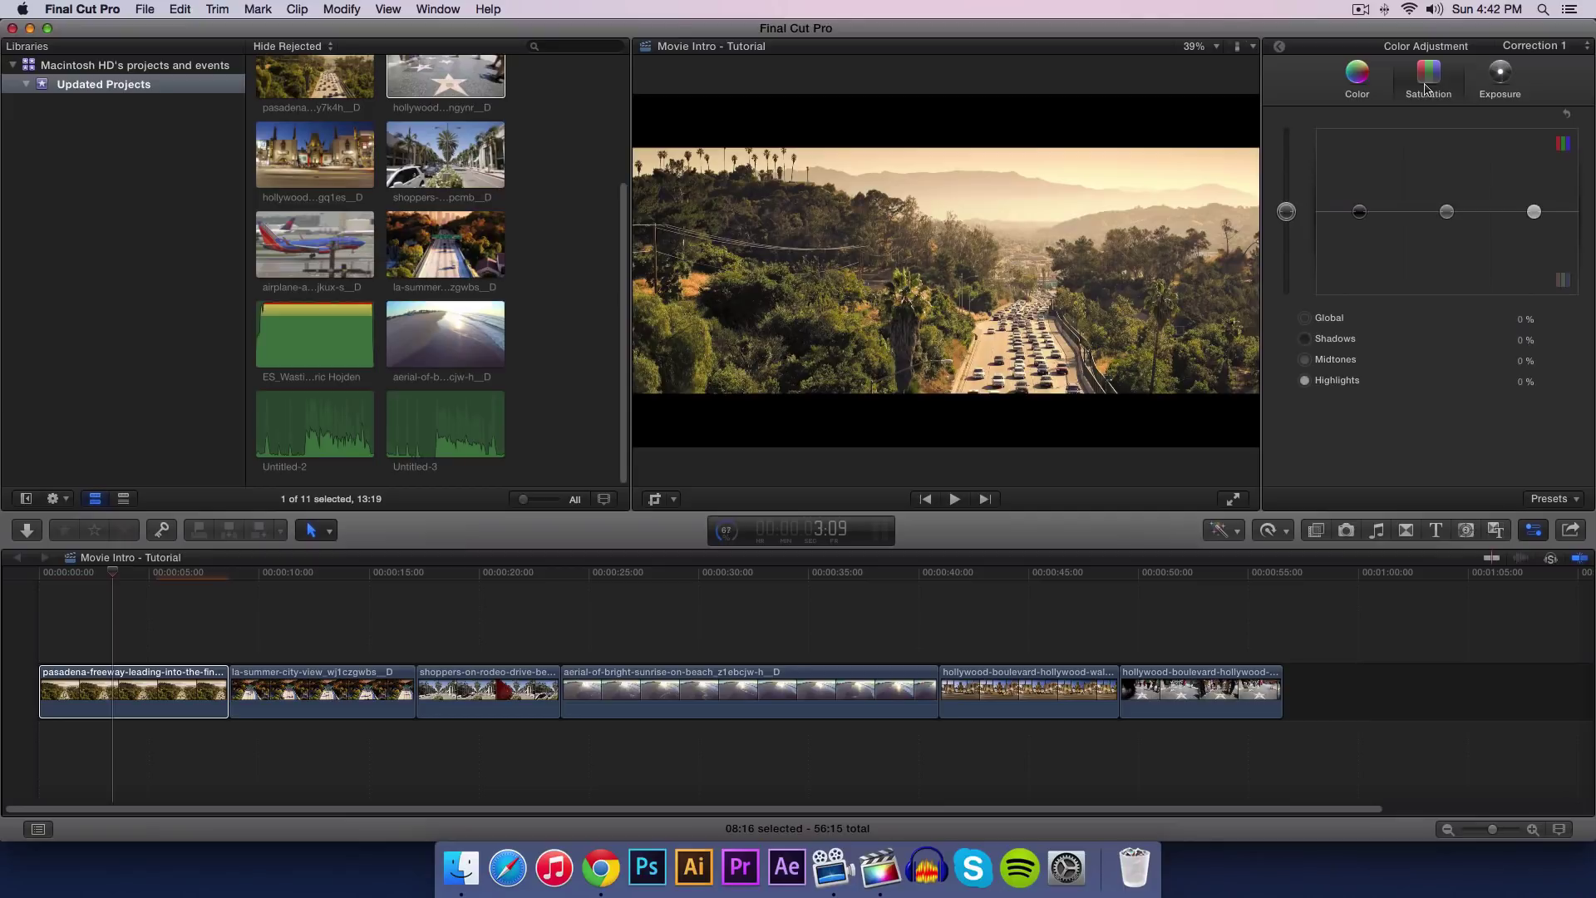
pyautogui.click(1504, 80)
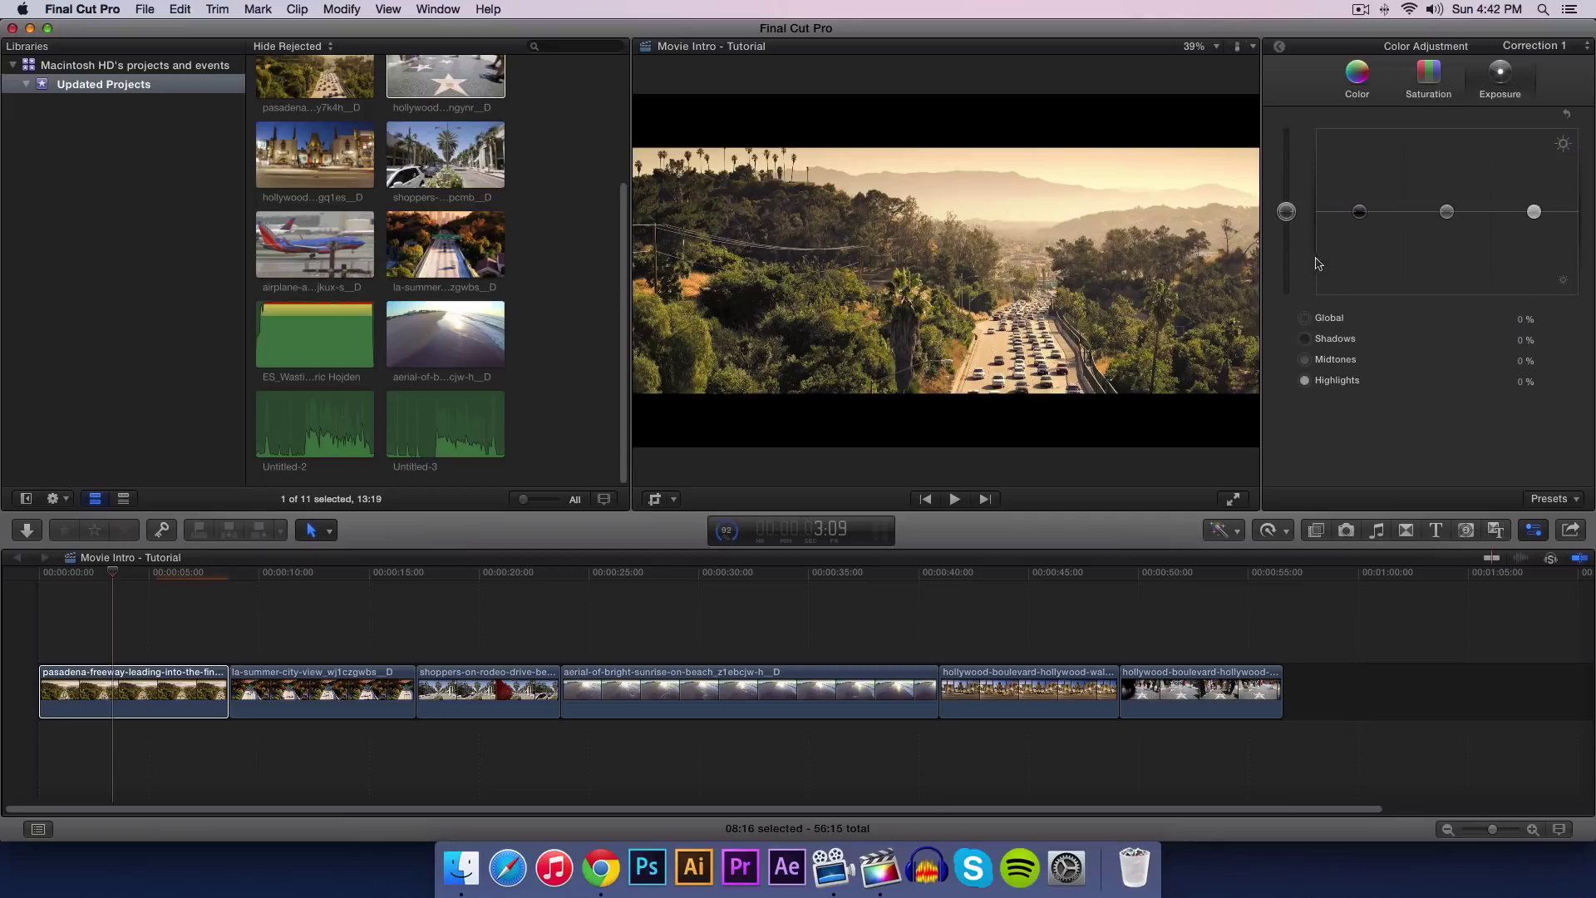
pyautogui.moveTo(1360, 218); pyautogui.dragTo(1360, 213)
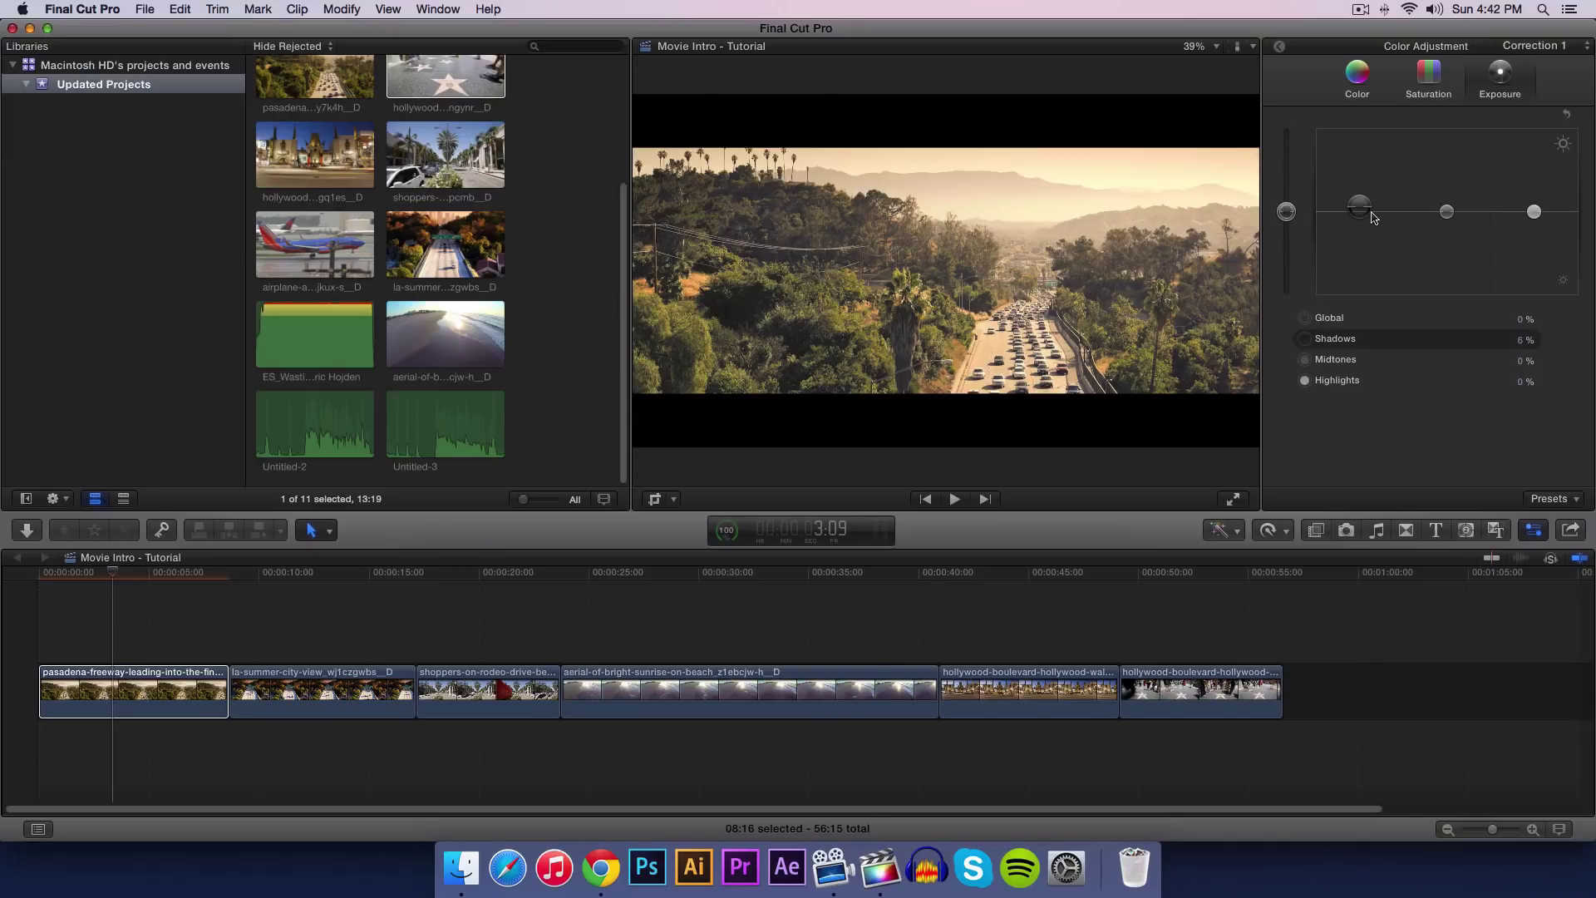
pyautogui.moveTo(1446, 213); pyautogui.dragTo(1531, 208)
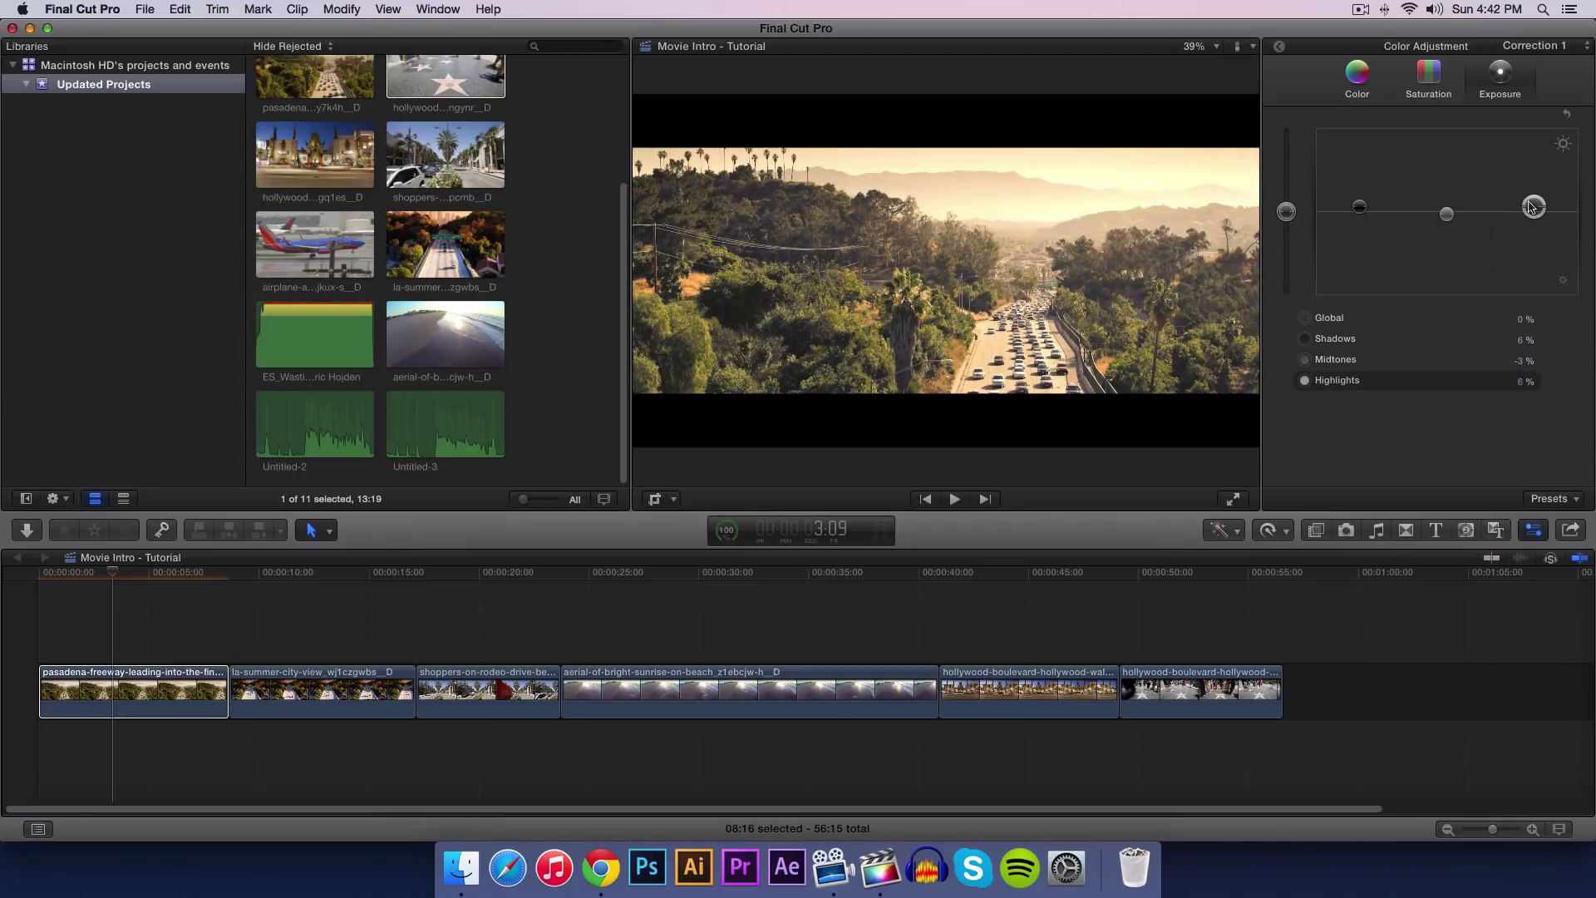
pyautogui.click(1372, 83)
pyautogui.press('super+4')
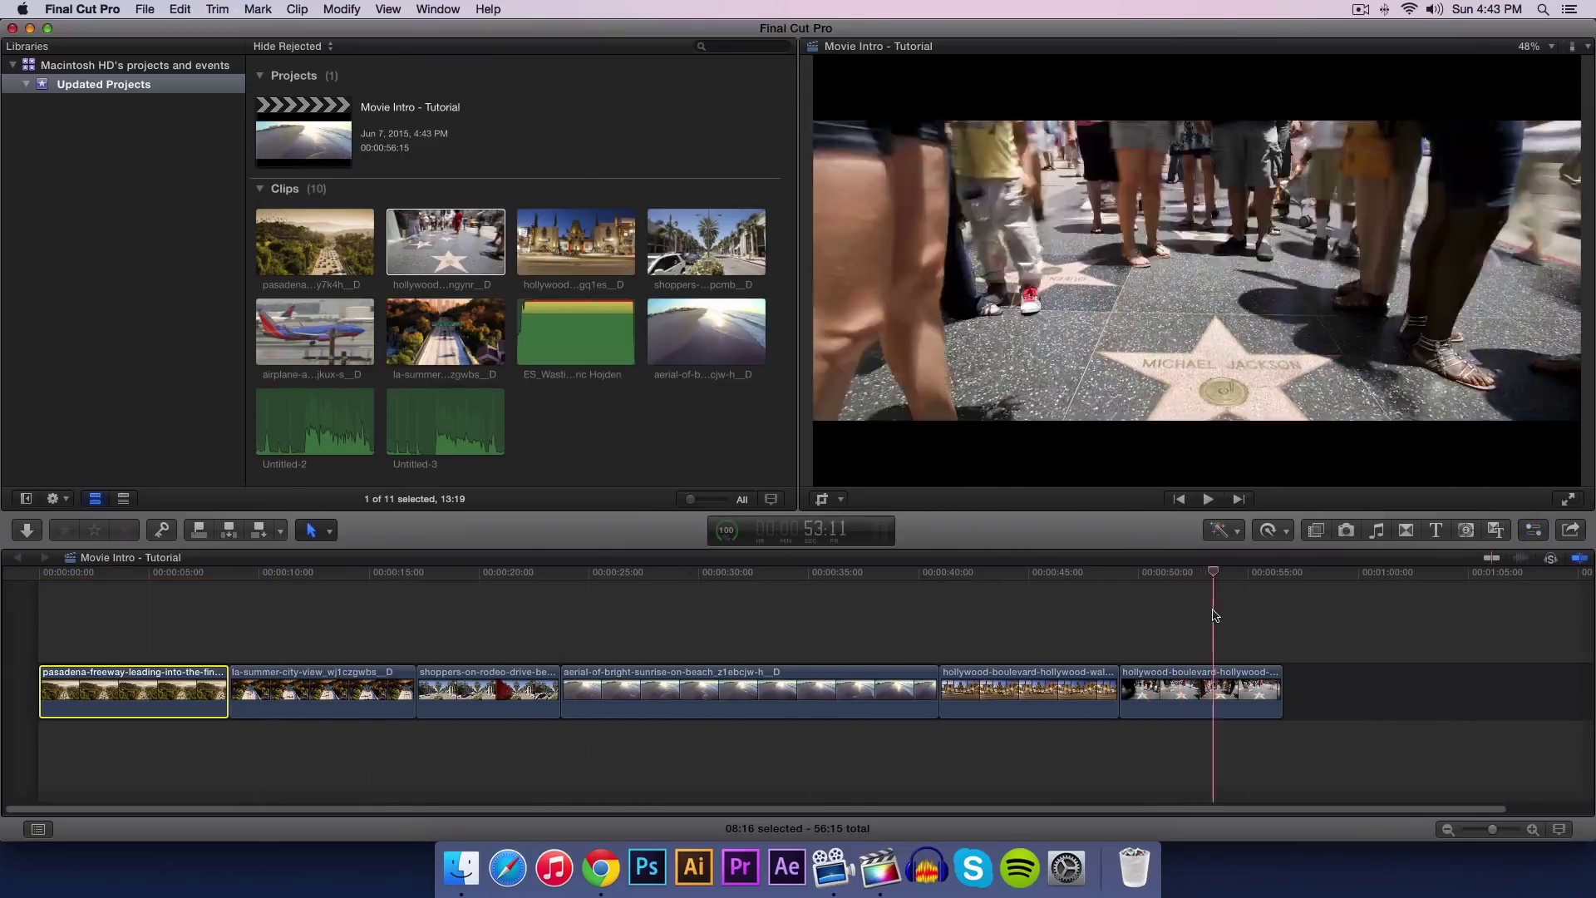
# Step: Compare the graded Pasadena freeway clip with the beach and theatre clips, and copy the freeway clip
pyautogui.moveTo(220, 592); pyautogui.dragTo(178, 595)
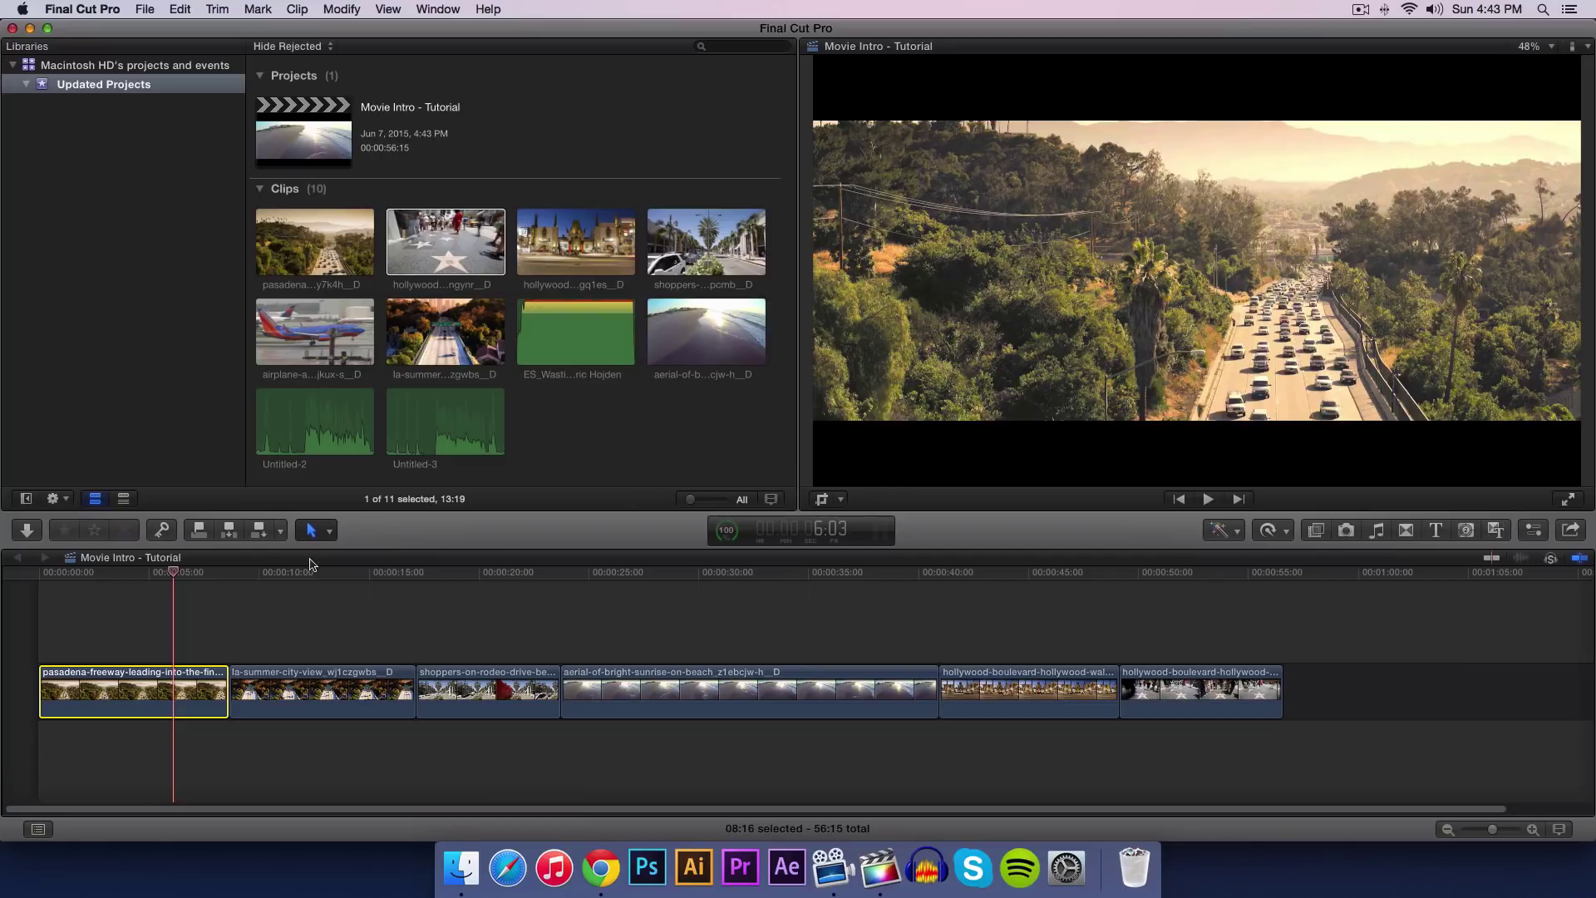
pyautogui.click(711, 580)
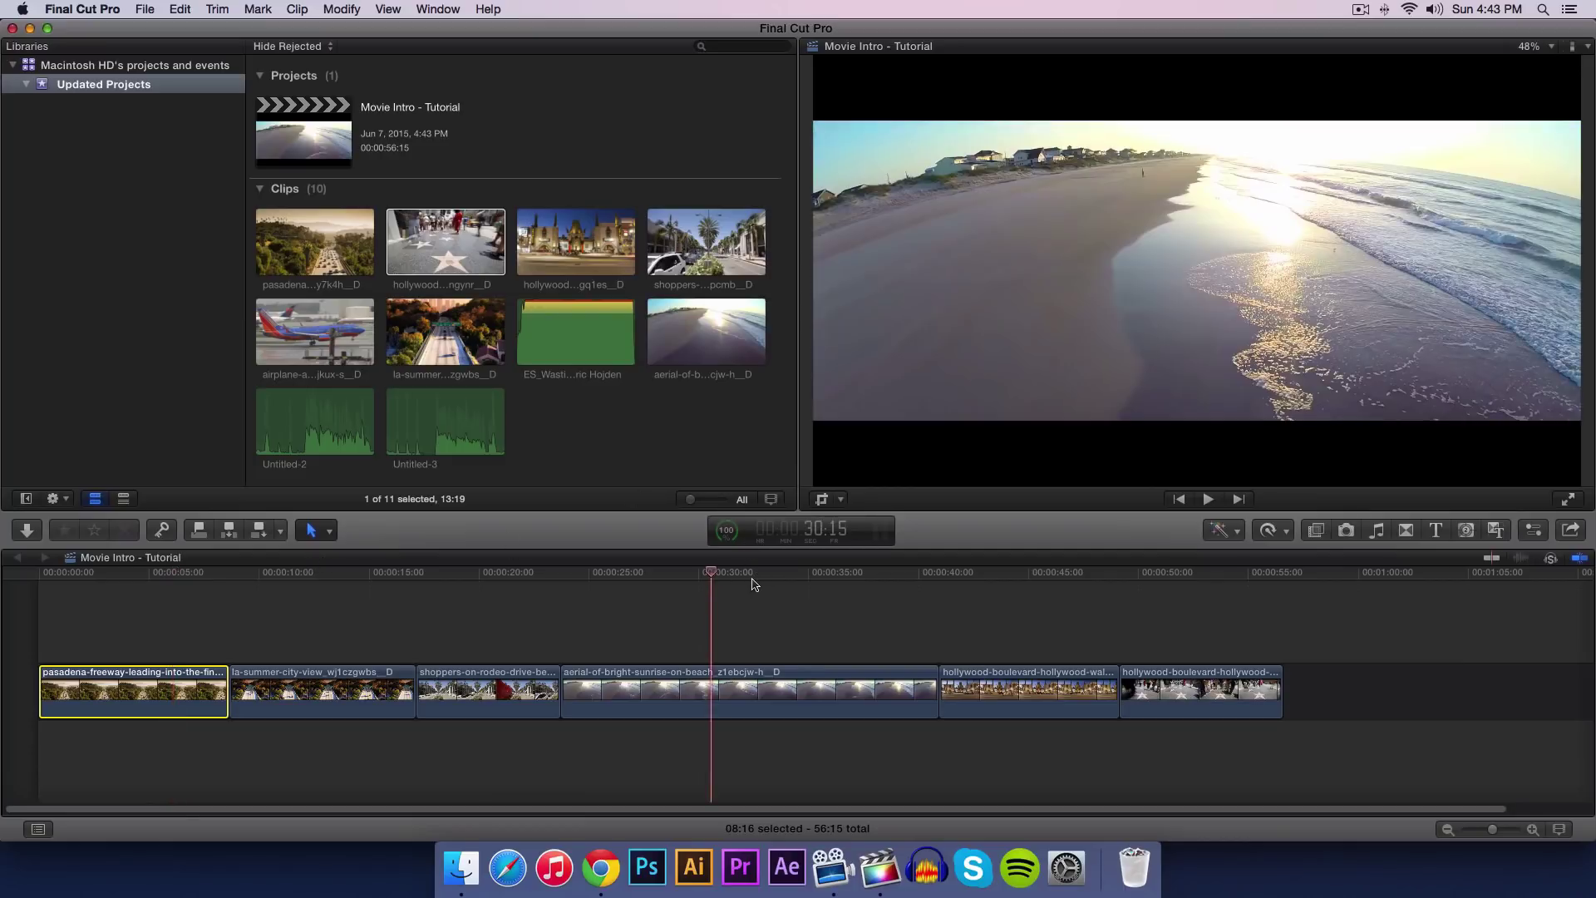
pyautogui.click(1006, 577)
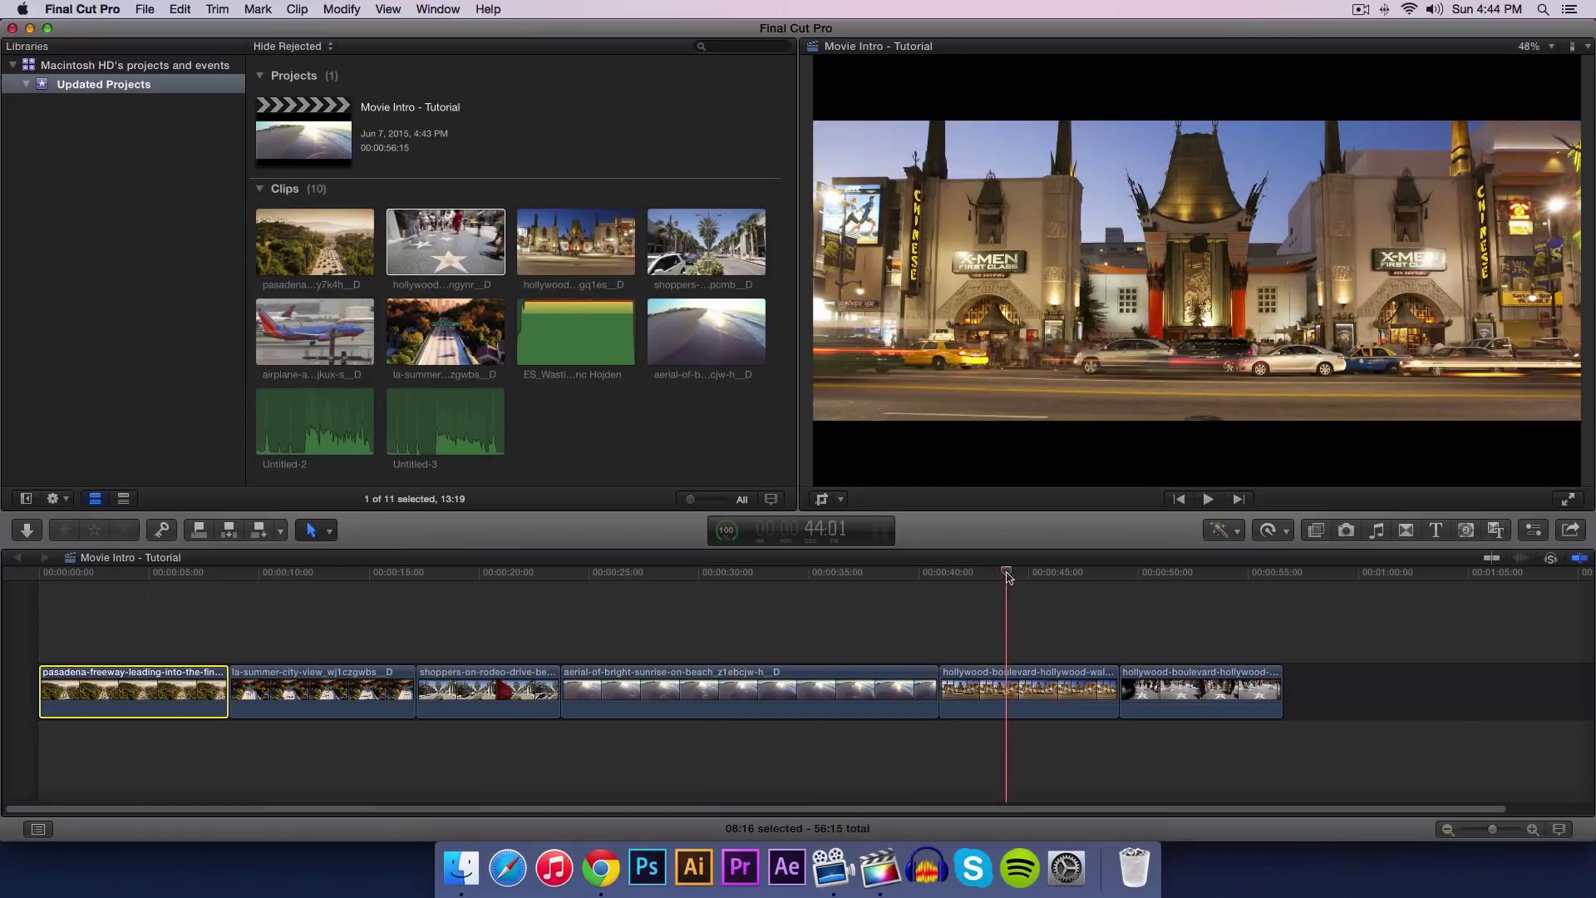
pyautogui.moveTo(1006, 573); pyautogui.dragTo(188, 579)
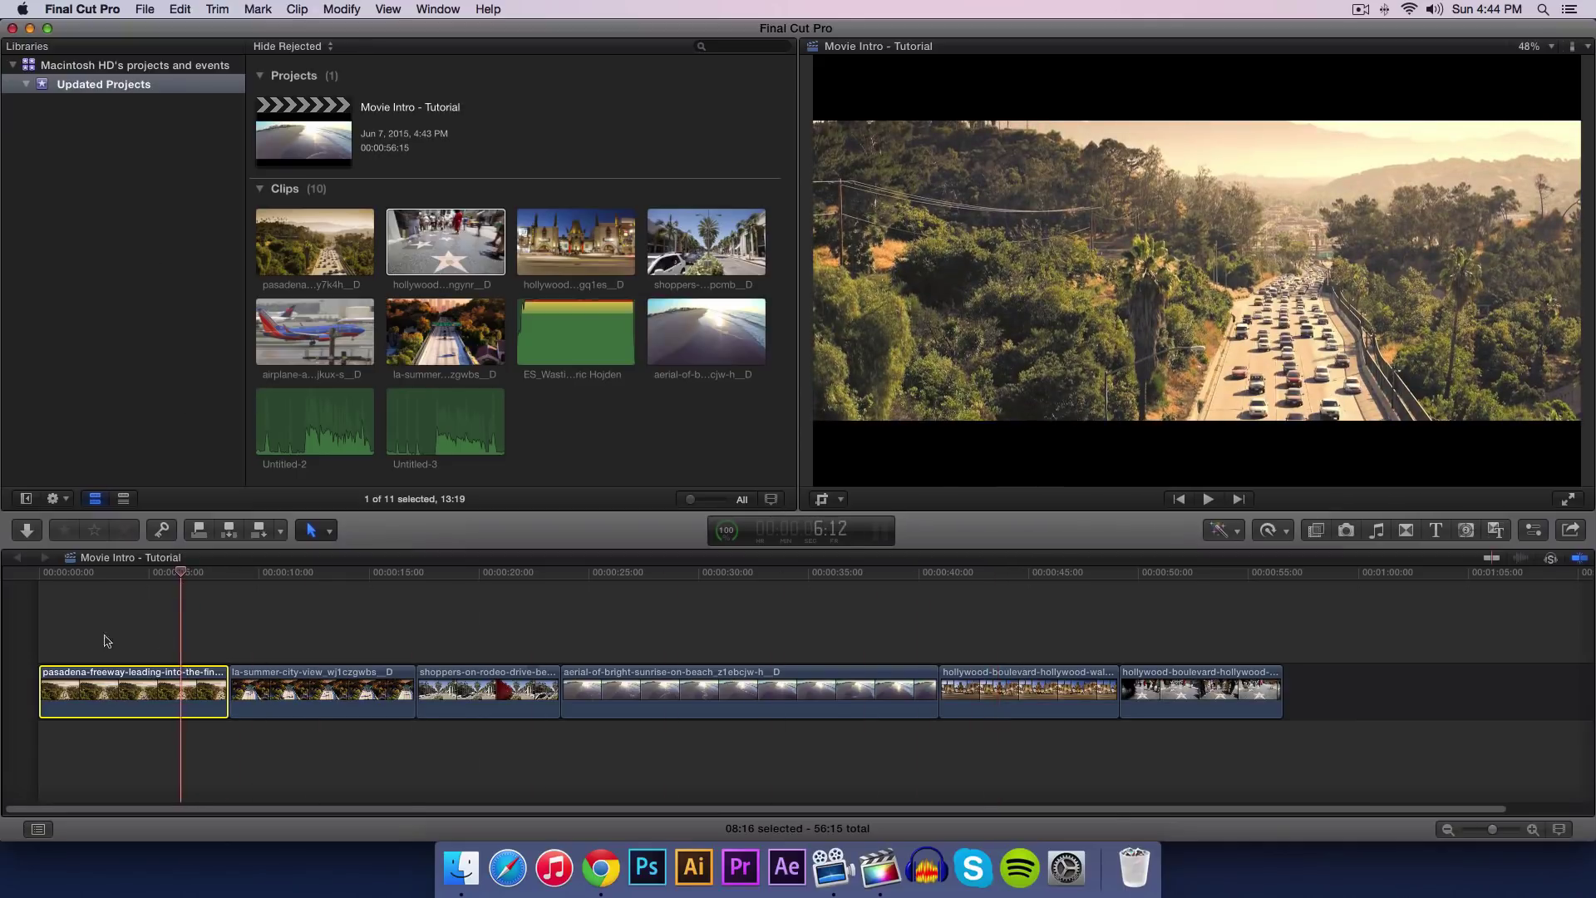
pyautogui.click(180, 10)
pyautogui.click(189, 82)
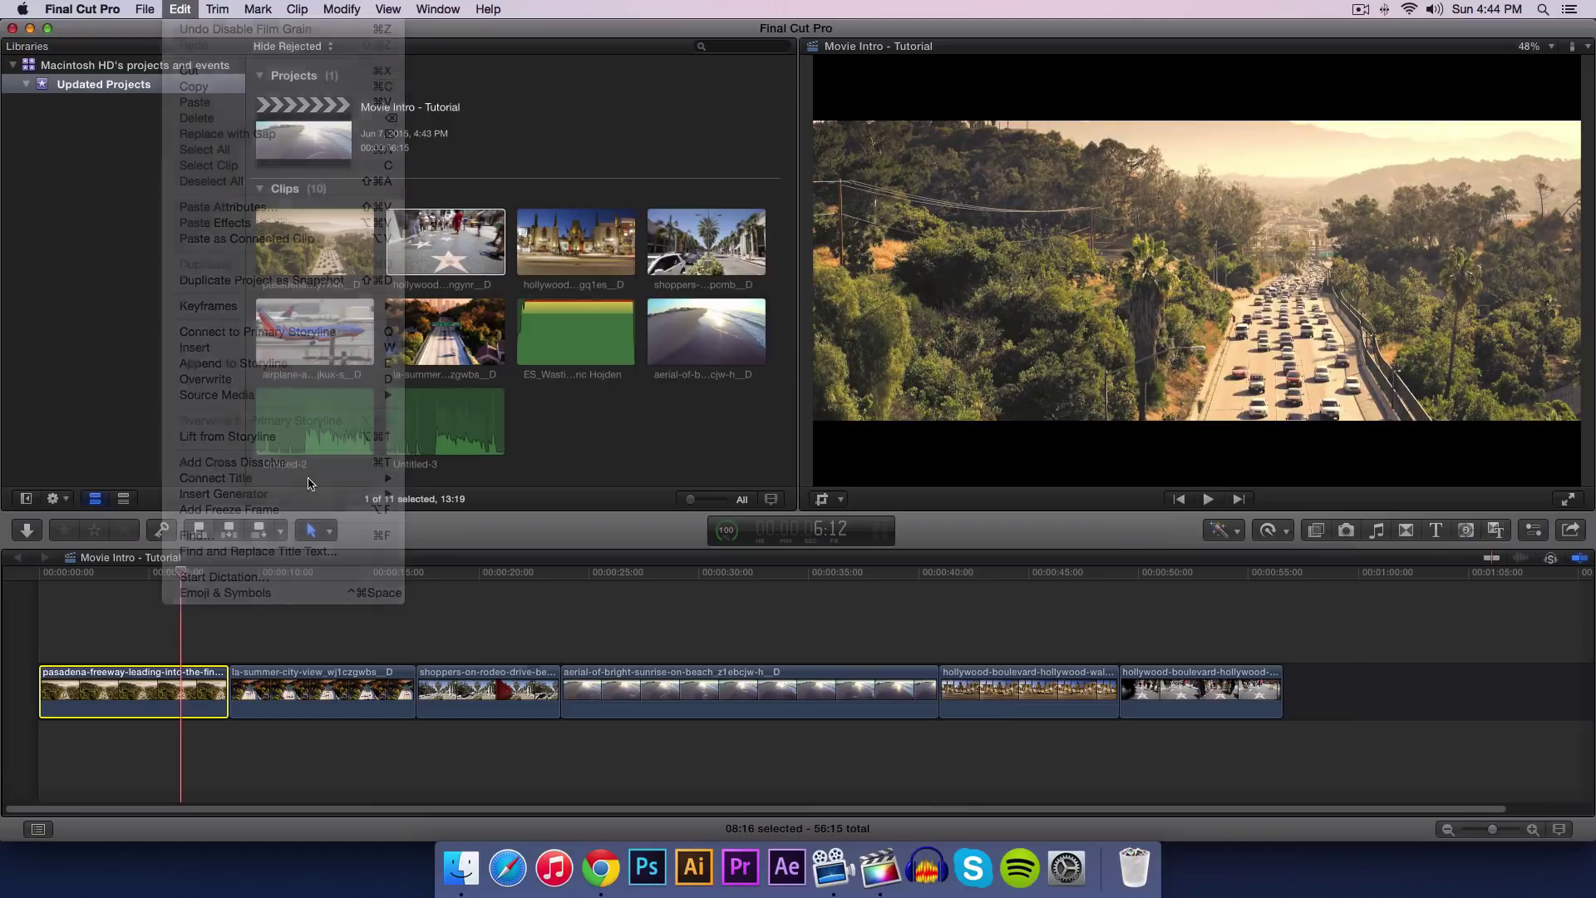
# Step: Paste only the Color attribute from the Pasadena freeway clip onto the five other clips and scrub through the graded sequence
pyautogui.click(273, 625)
pyautogui.moveTo(258, 613); pyautogui.dragTo(1280, 710)
pyautogui.click(178, 9)
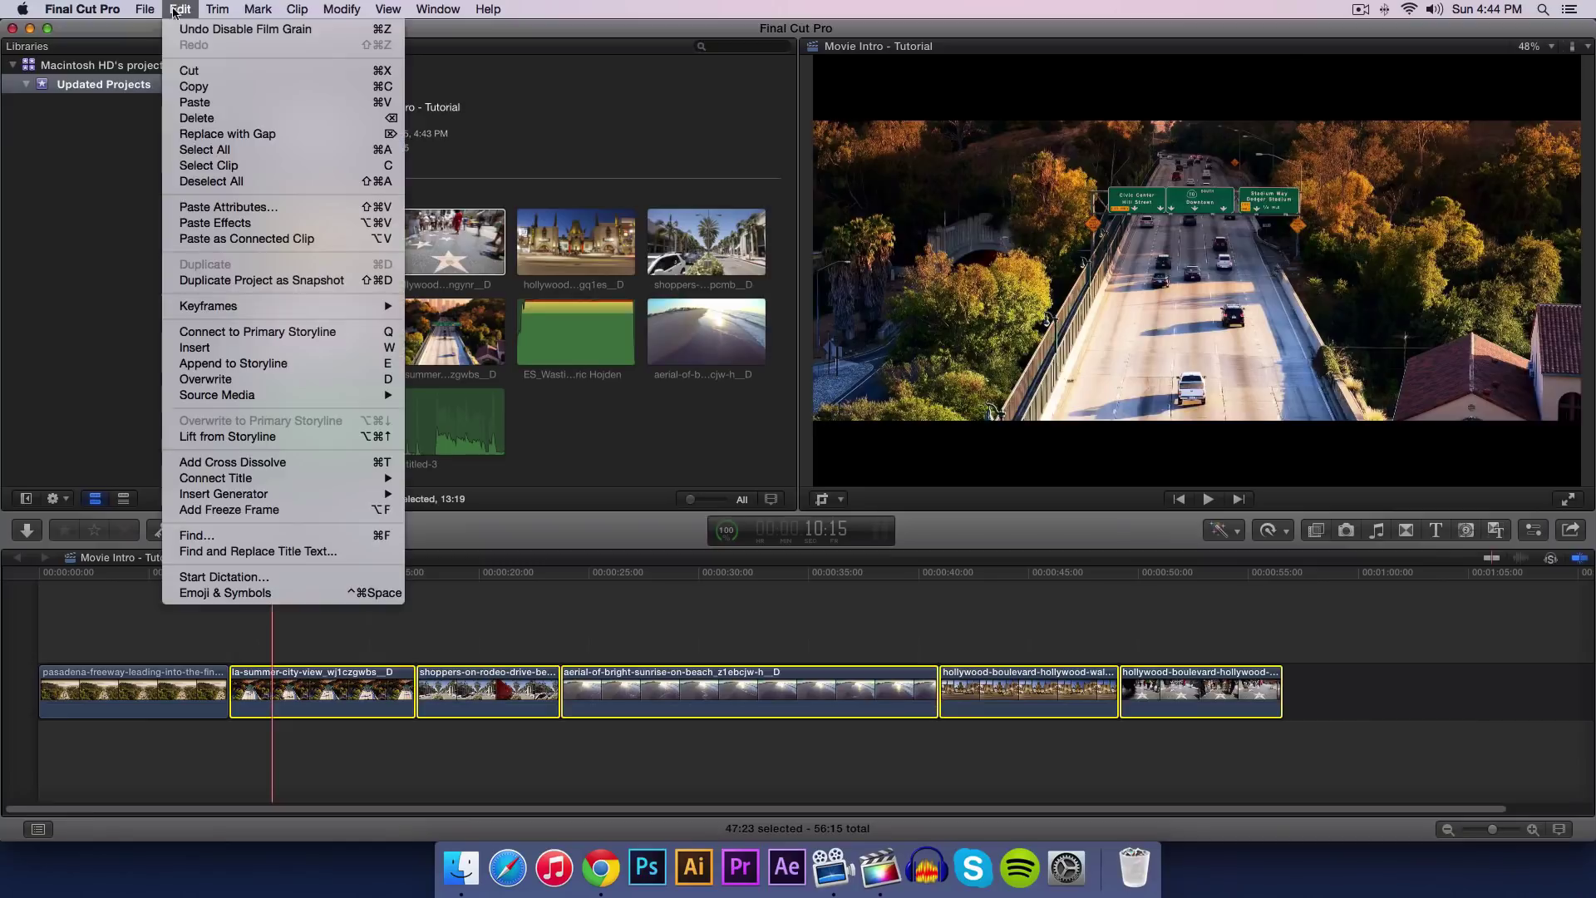
pyautogui.click(216, 208)
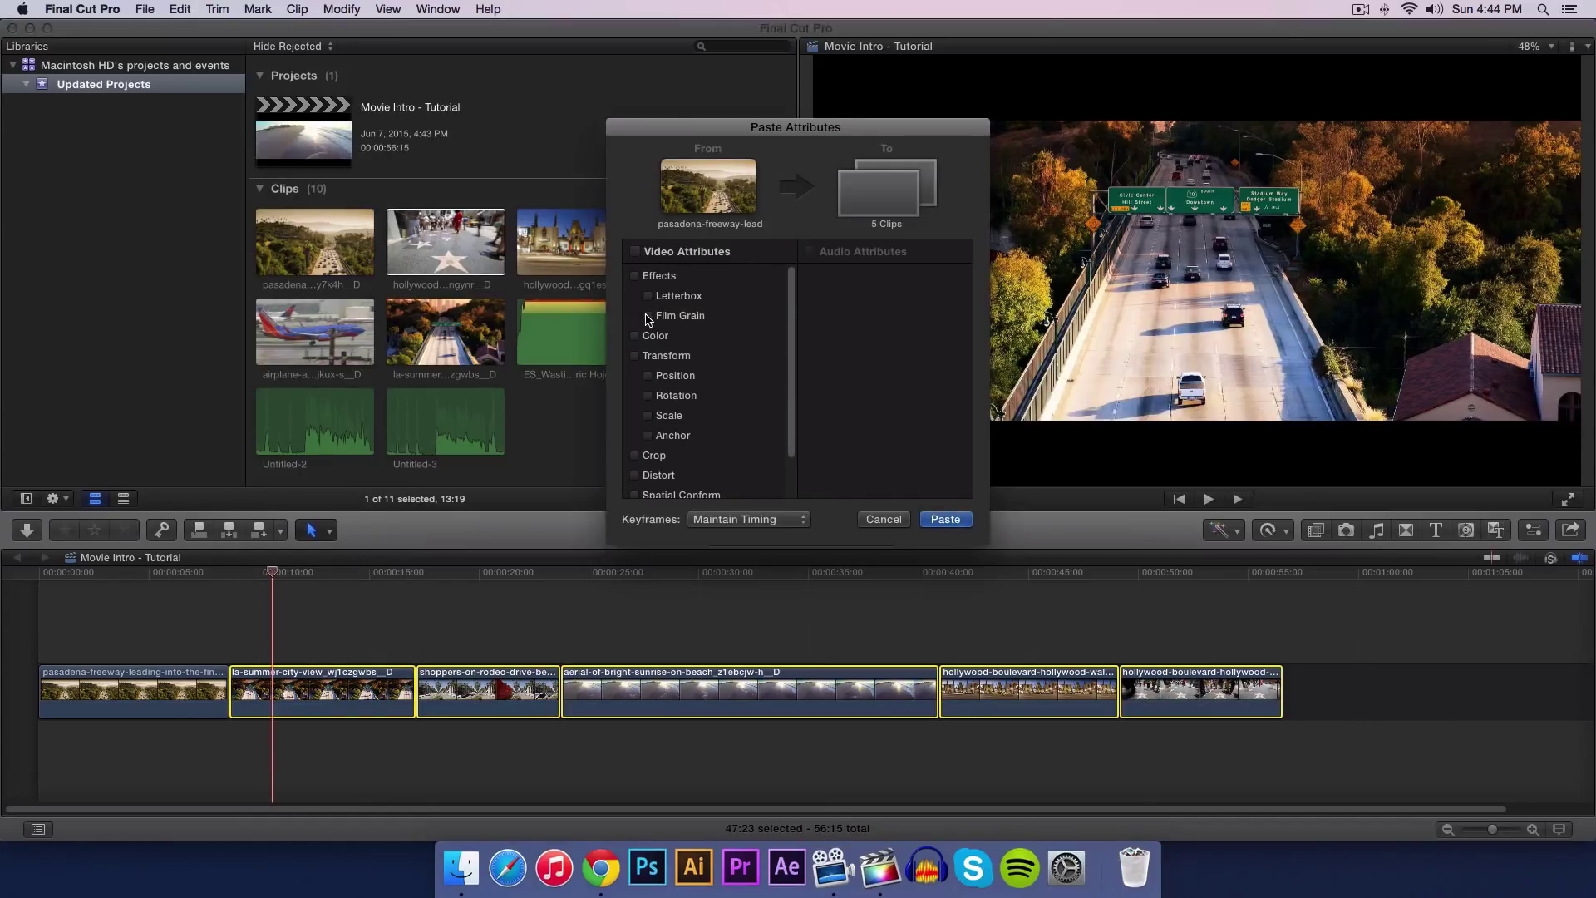
pyautogui.click(636, 336)
pyautogui.moveTo(748, 128); pyautogui.dragTo(593, 84)
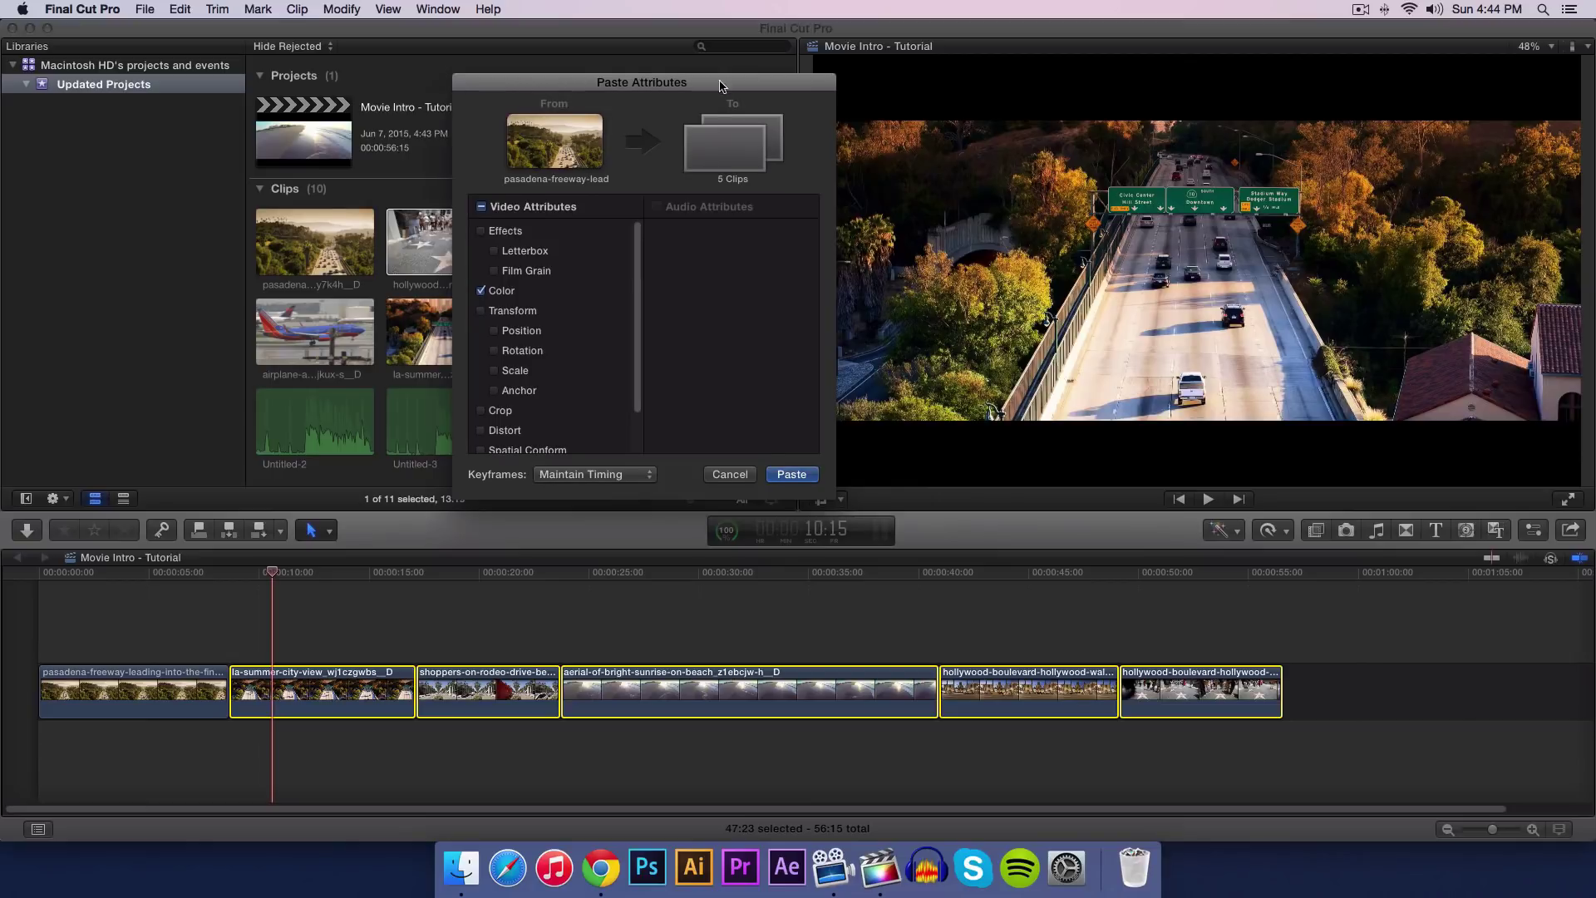
pyautogui.moveTo(718, 83); pyautogui.dragTo(762, 92)
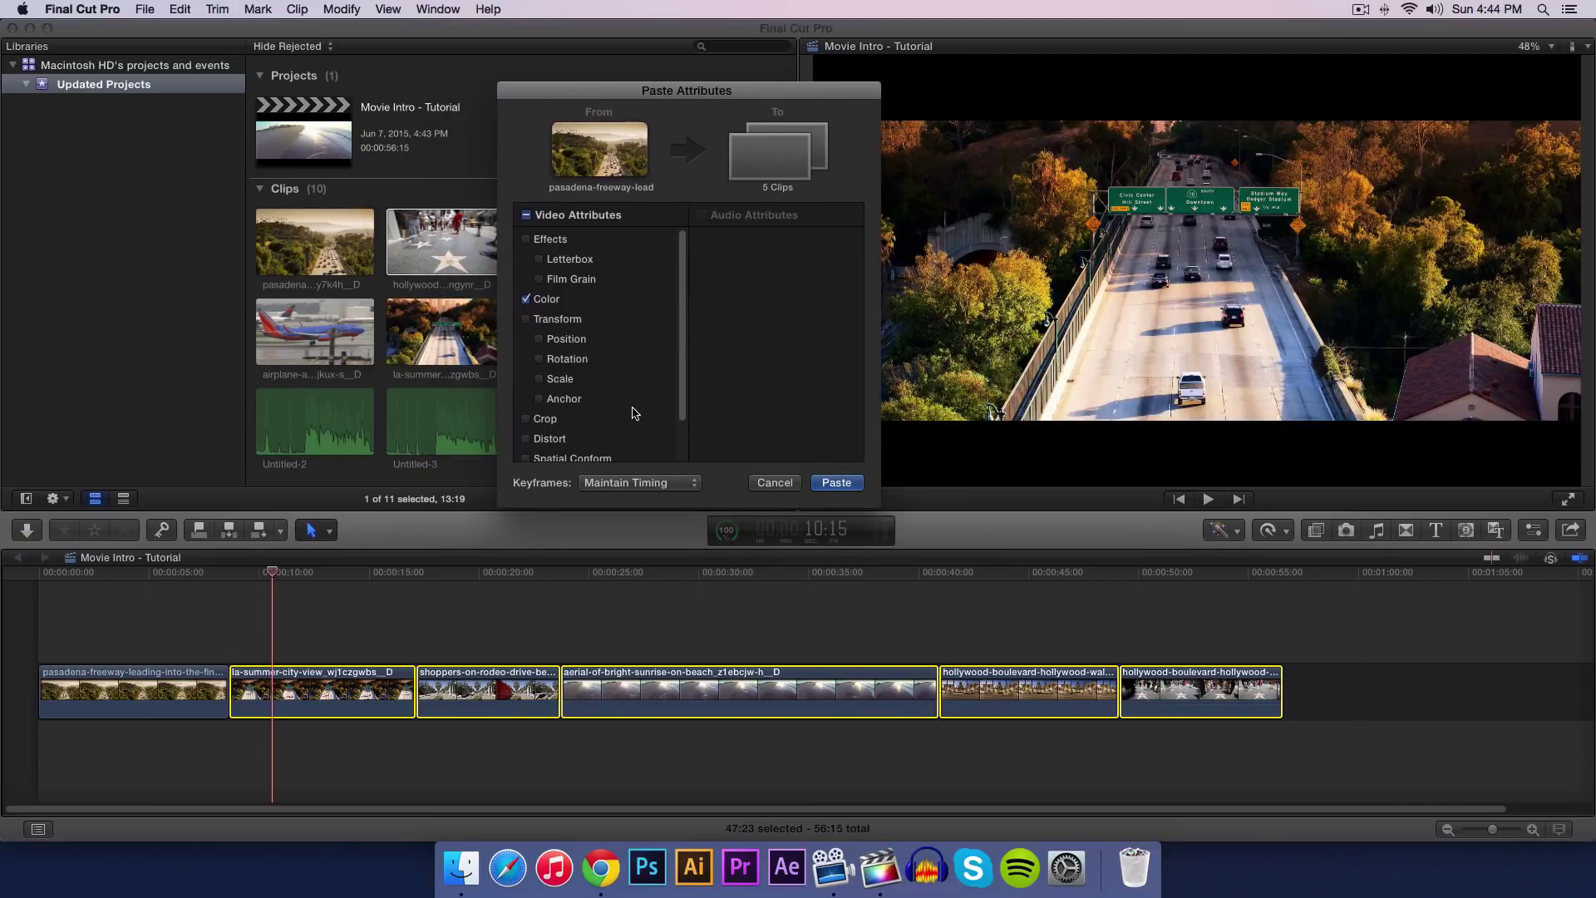
pyautogui.scroll(-1, 635, 413)
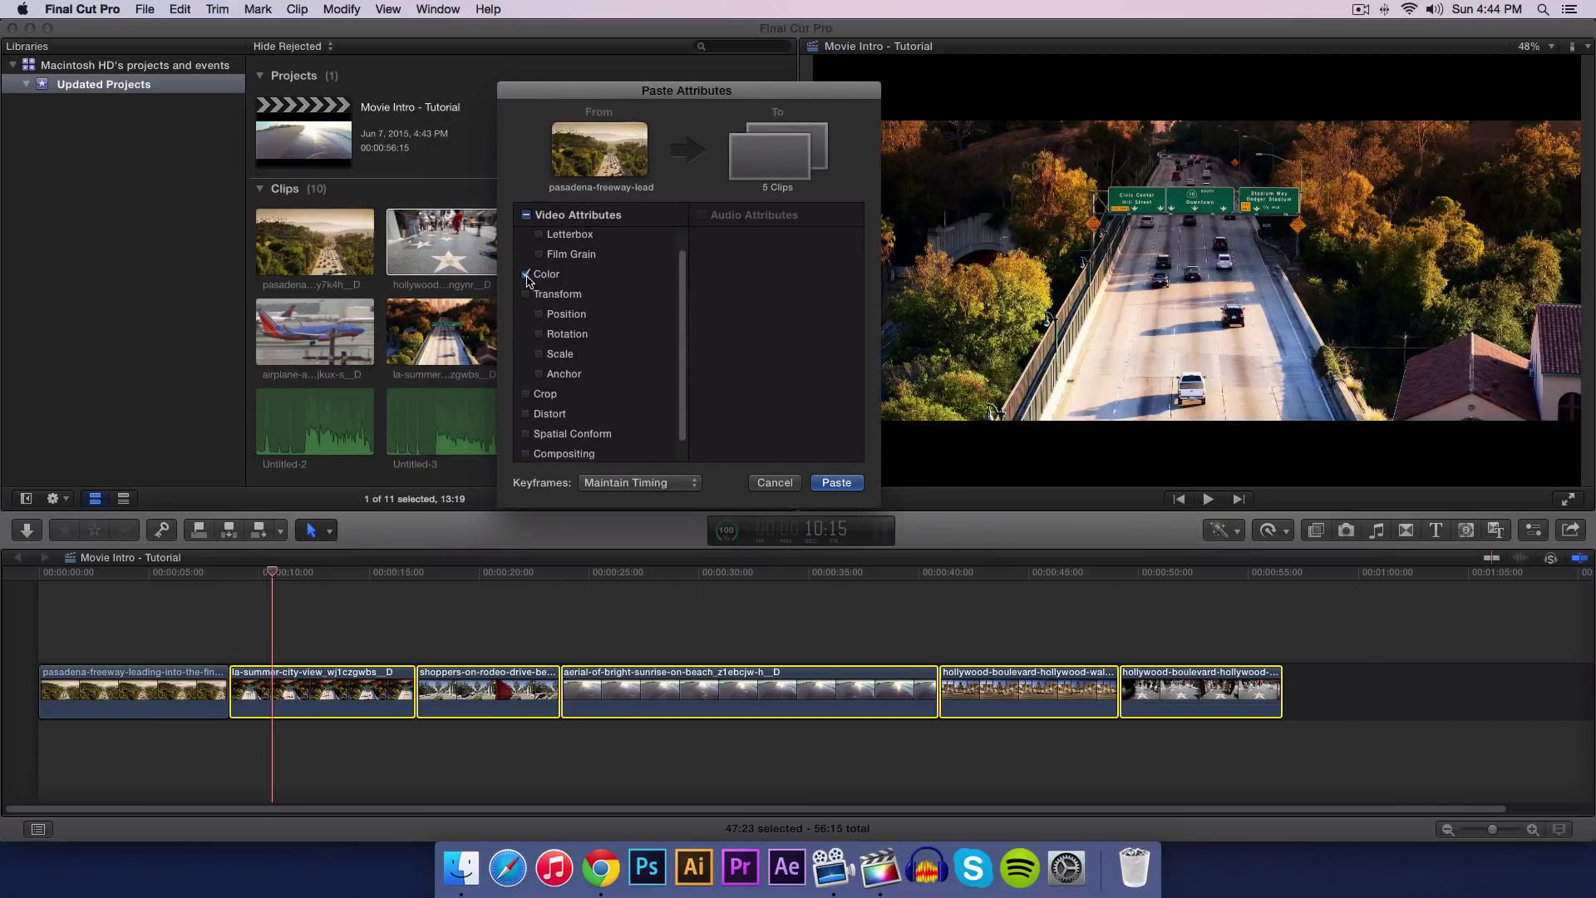
pyautogui.click(833, 483)
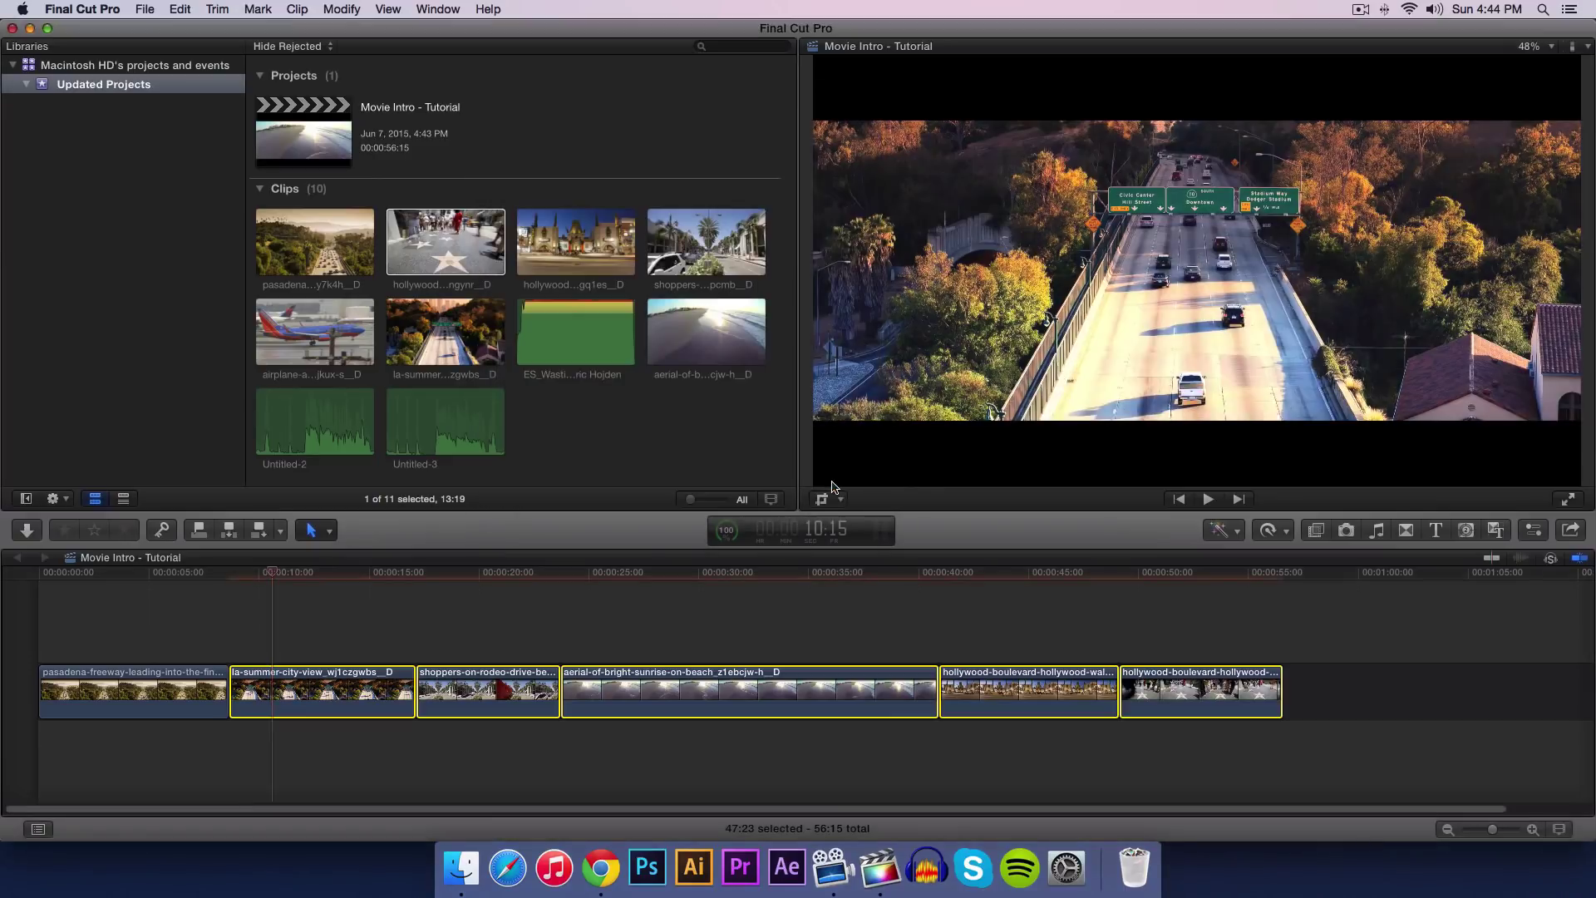
pyautogui.moveTo(344, 573); pyautogui.dragTo(1225, 634)
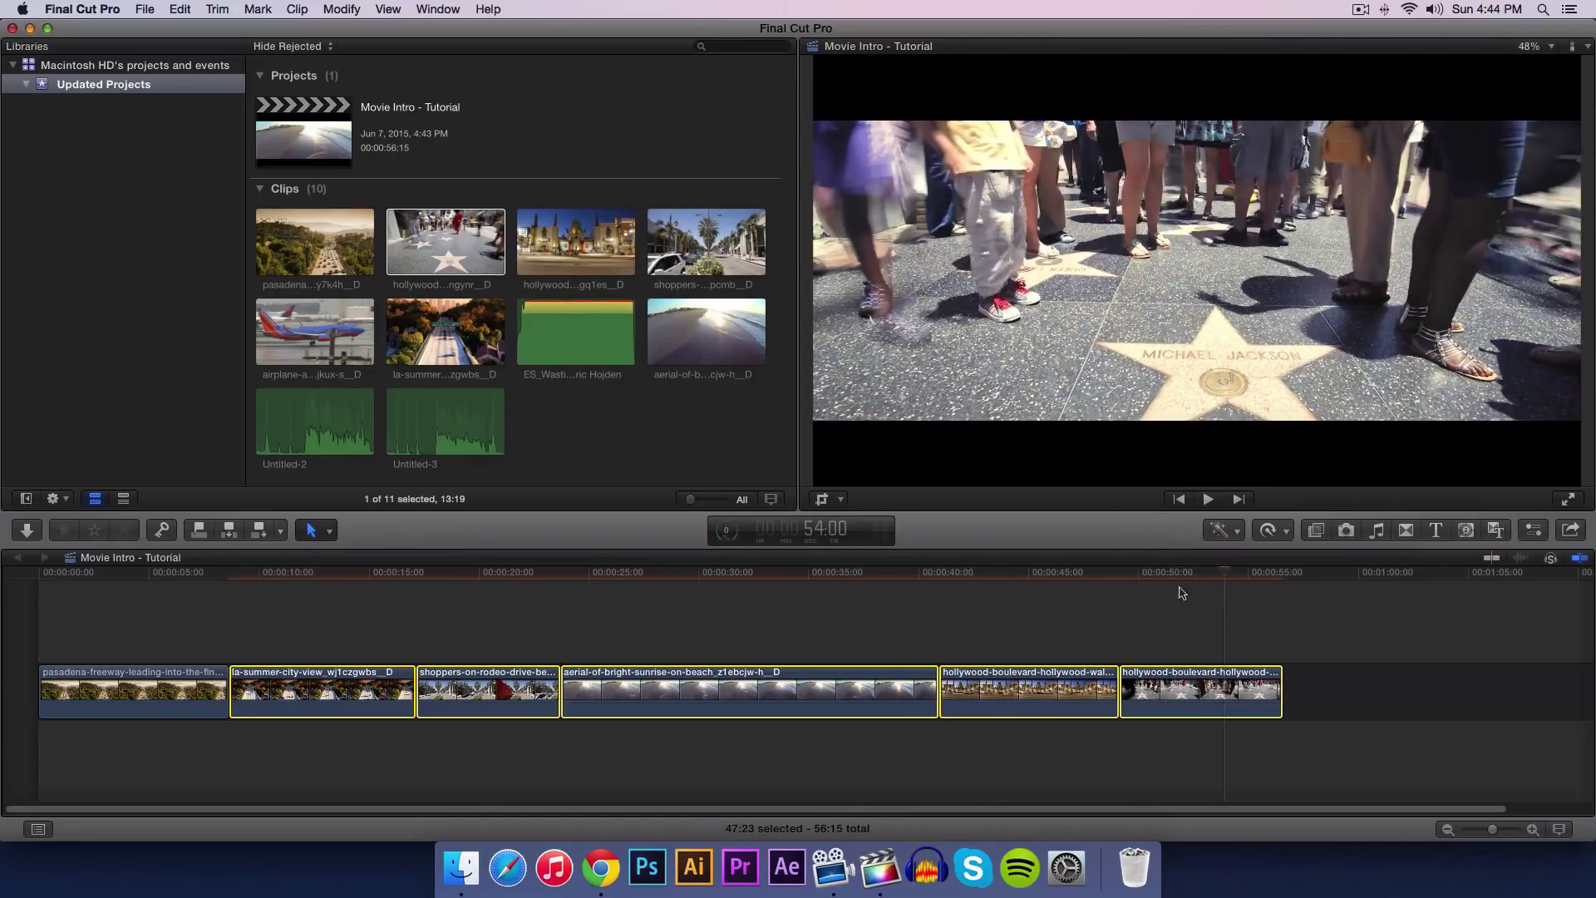
pyautogui.moveTo(1207, 576); pyautogui.dragTo(379, 592)
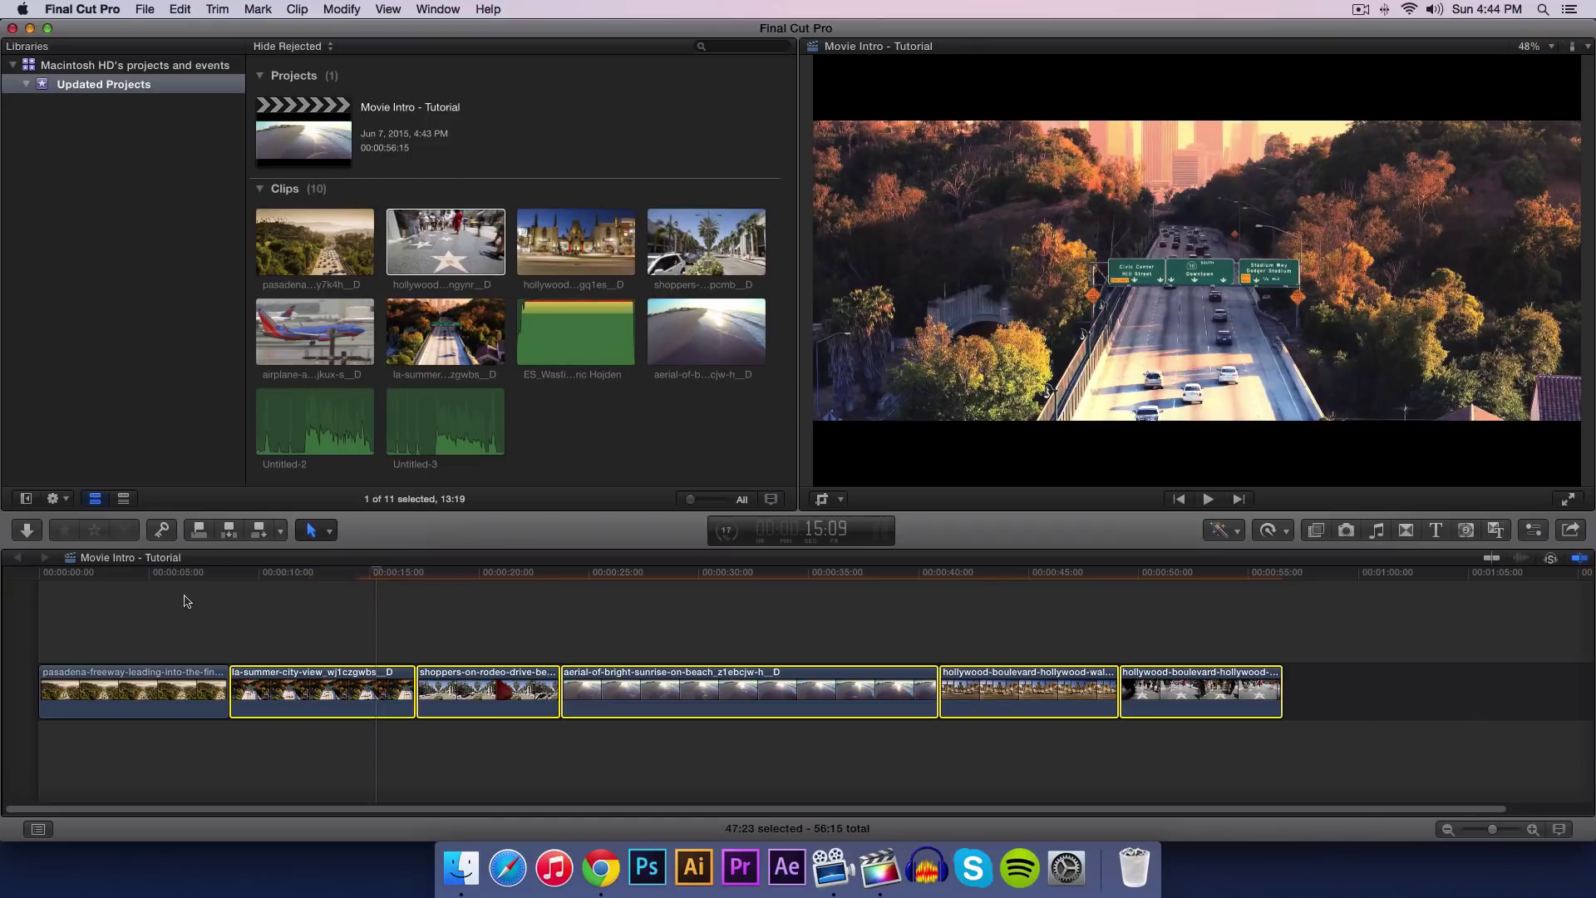
# Step: Connect a Custom title from the Build In/Out titles above the Pasadena freeway clip at the start of the timeline
pyautogui.click(39, 579)
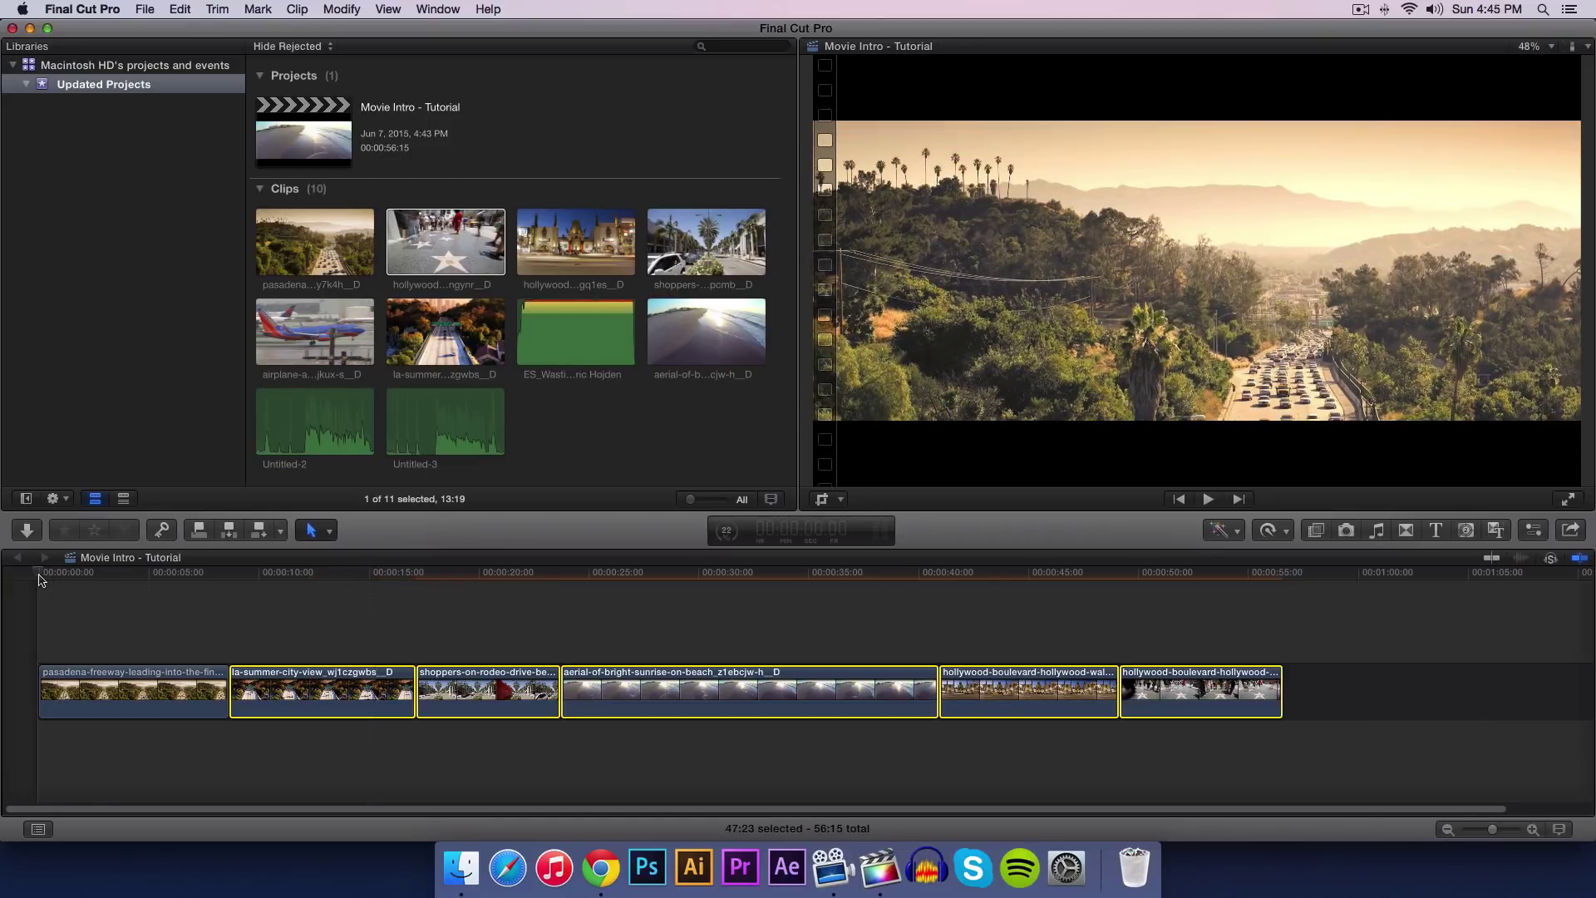
pyautogui.click(46, 602)
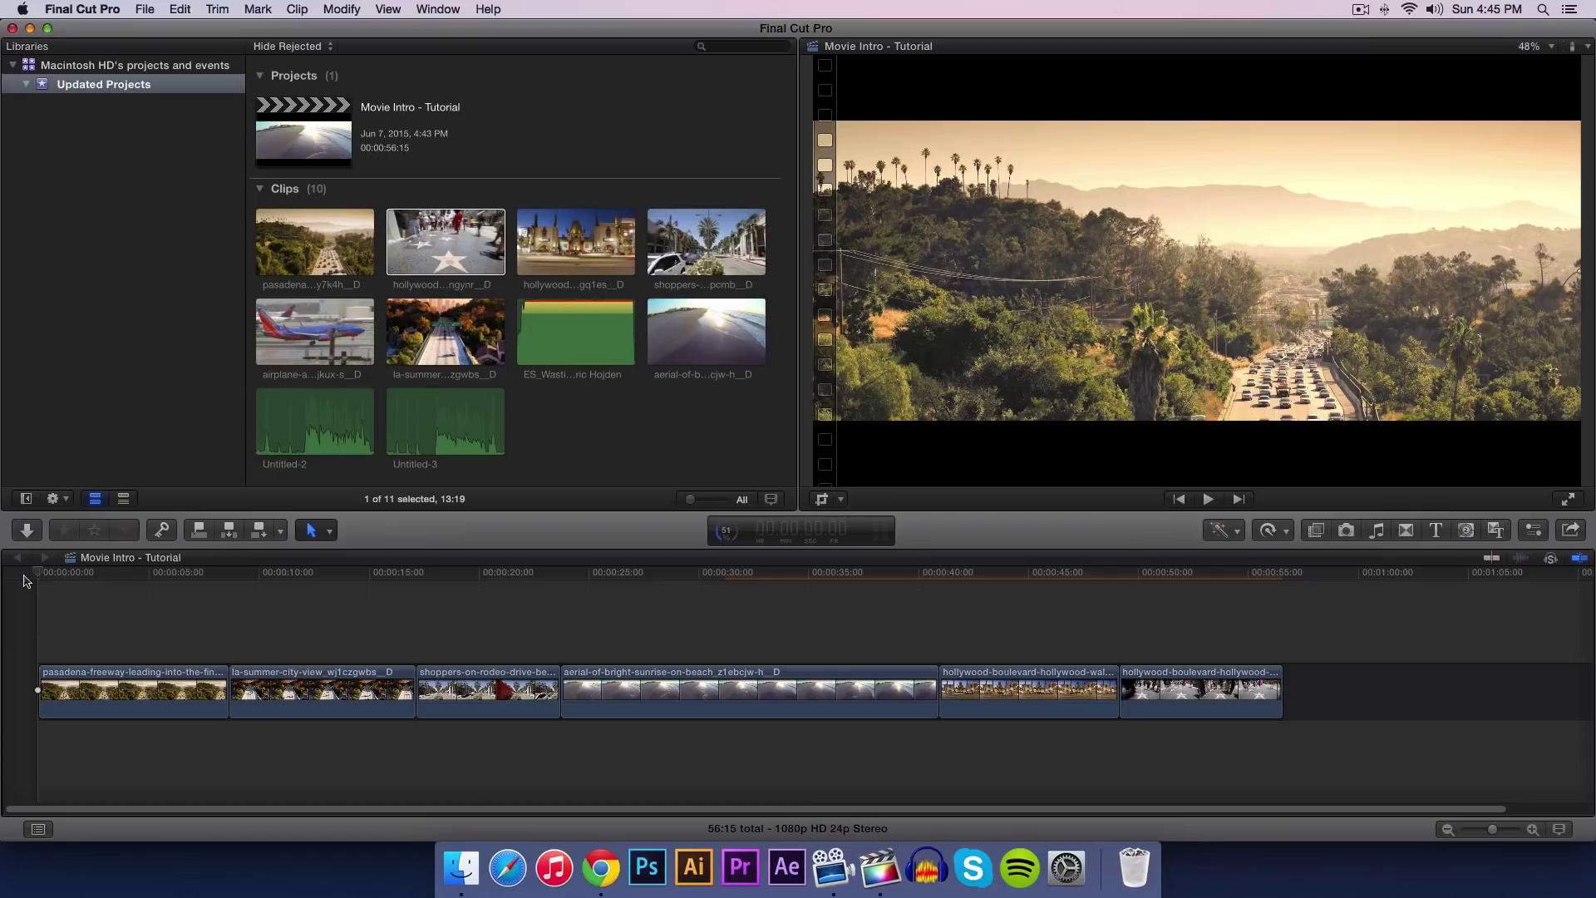
pyautogui.click(1437, 538)
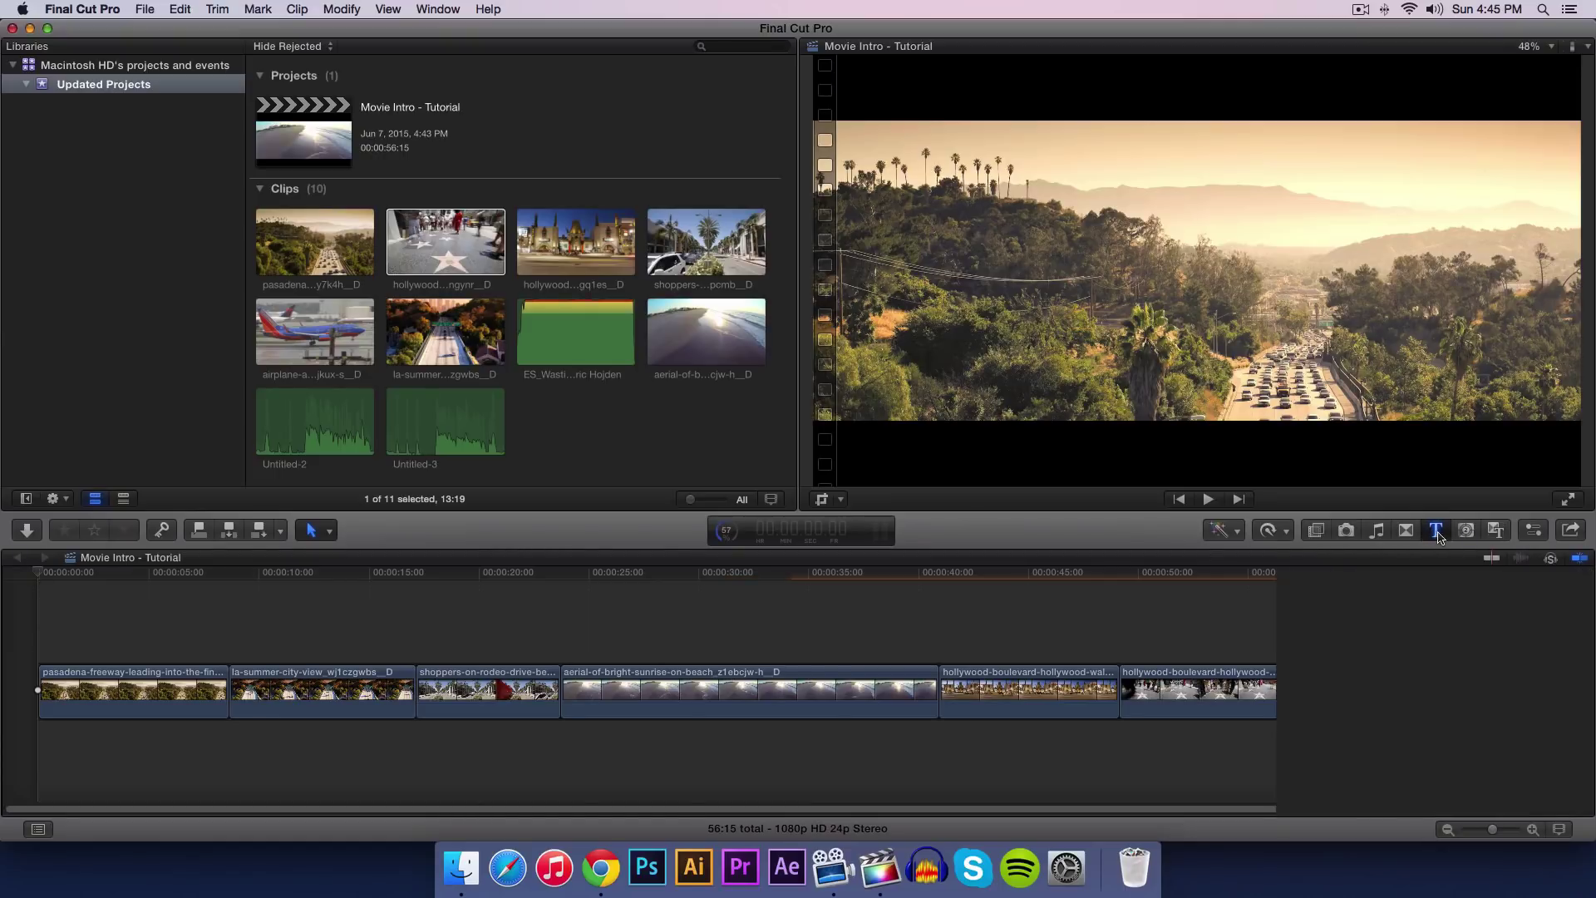
pyautogui.click(1338, 591)
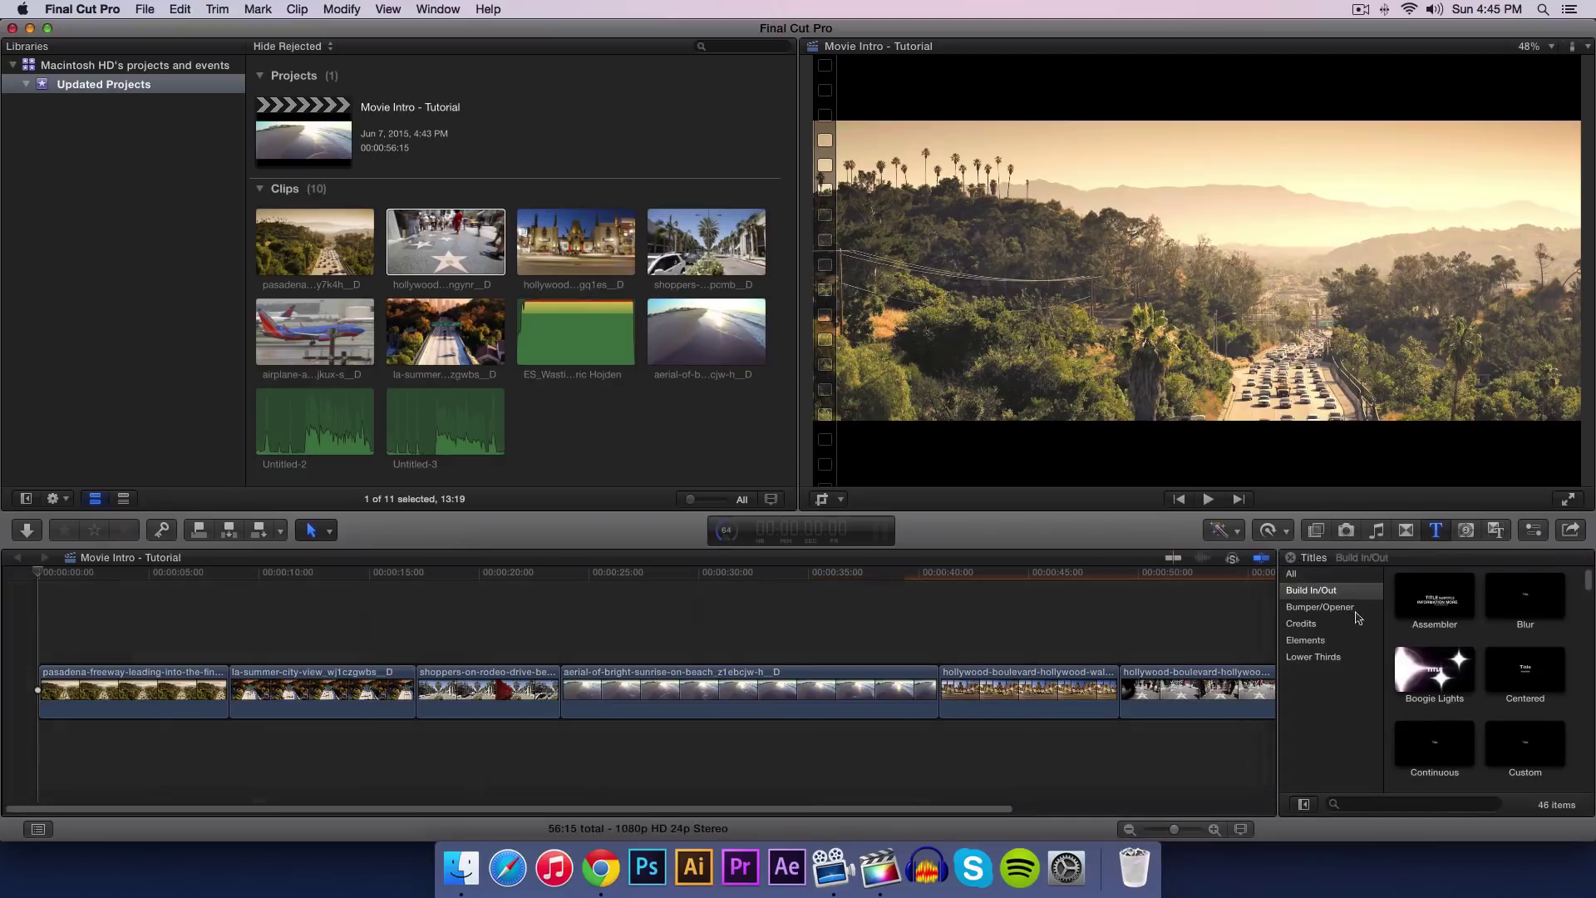
pyautogui.scroll(-2, 1488, 705)
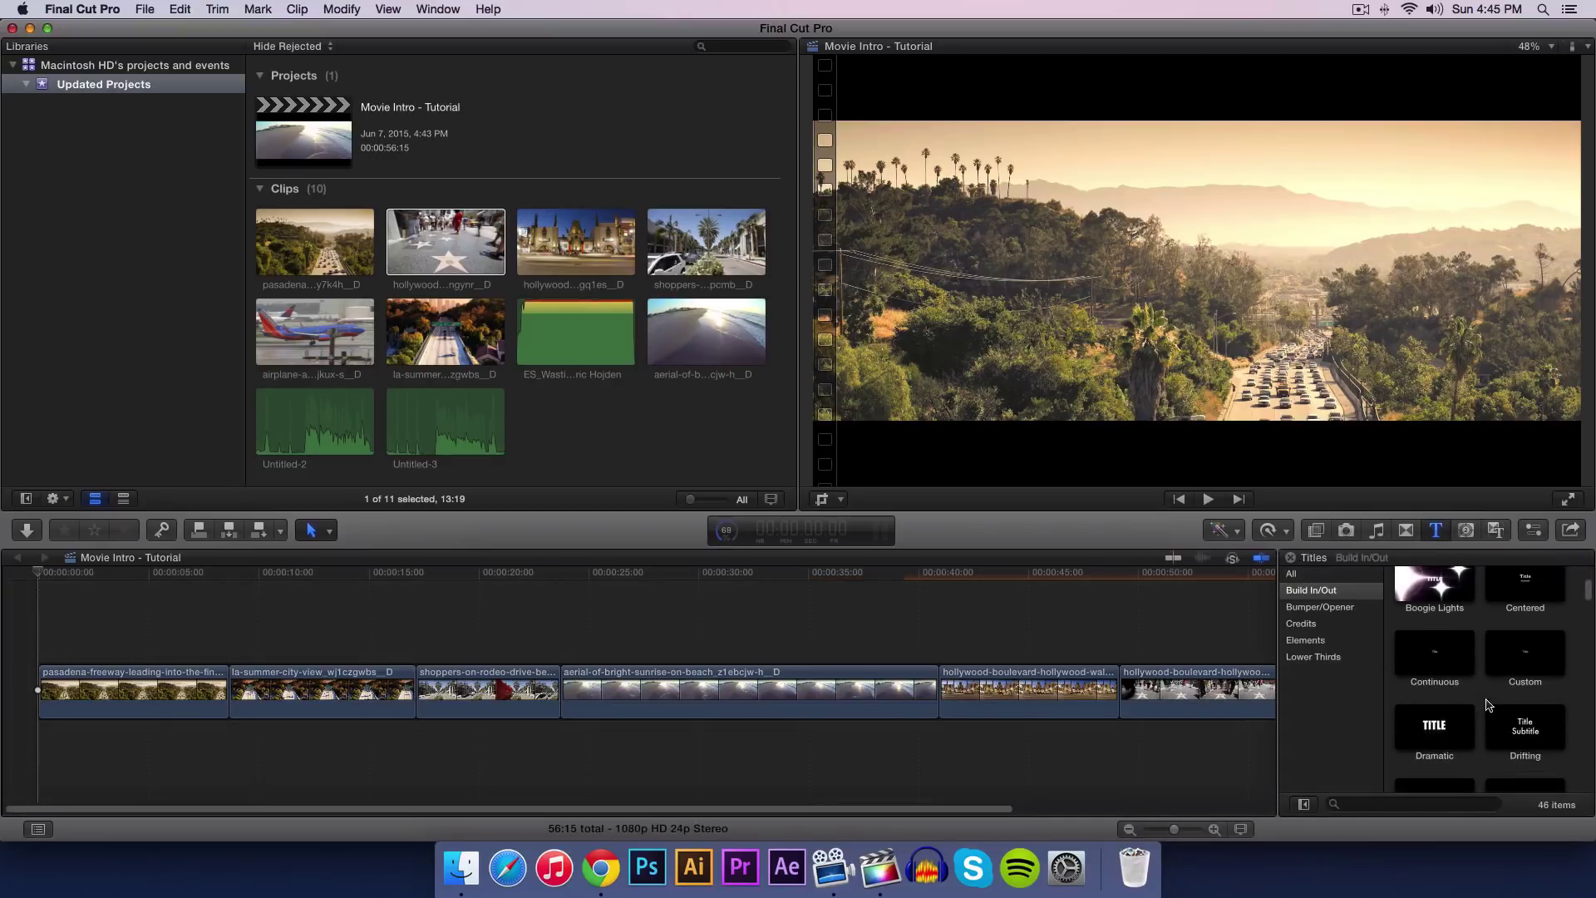
pyautogui.click(1526, 662)
pyautogui.moveTo(1526, 662); pyautogui.dragTo(54, 619)
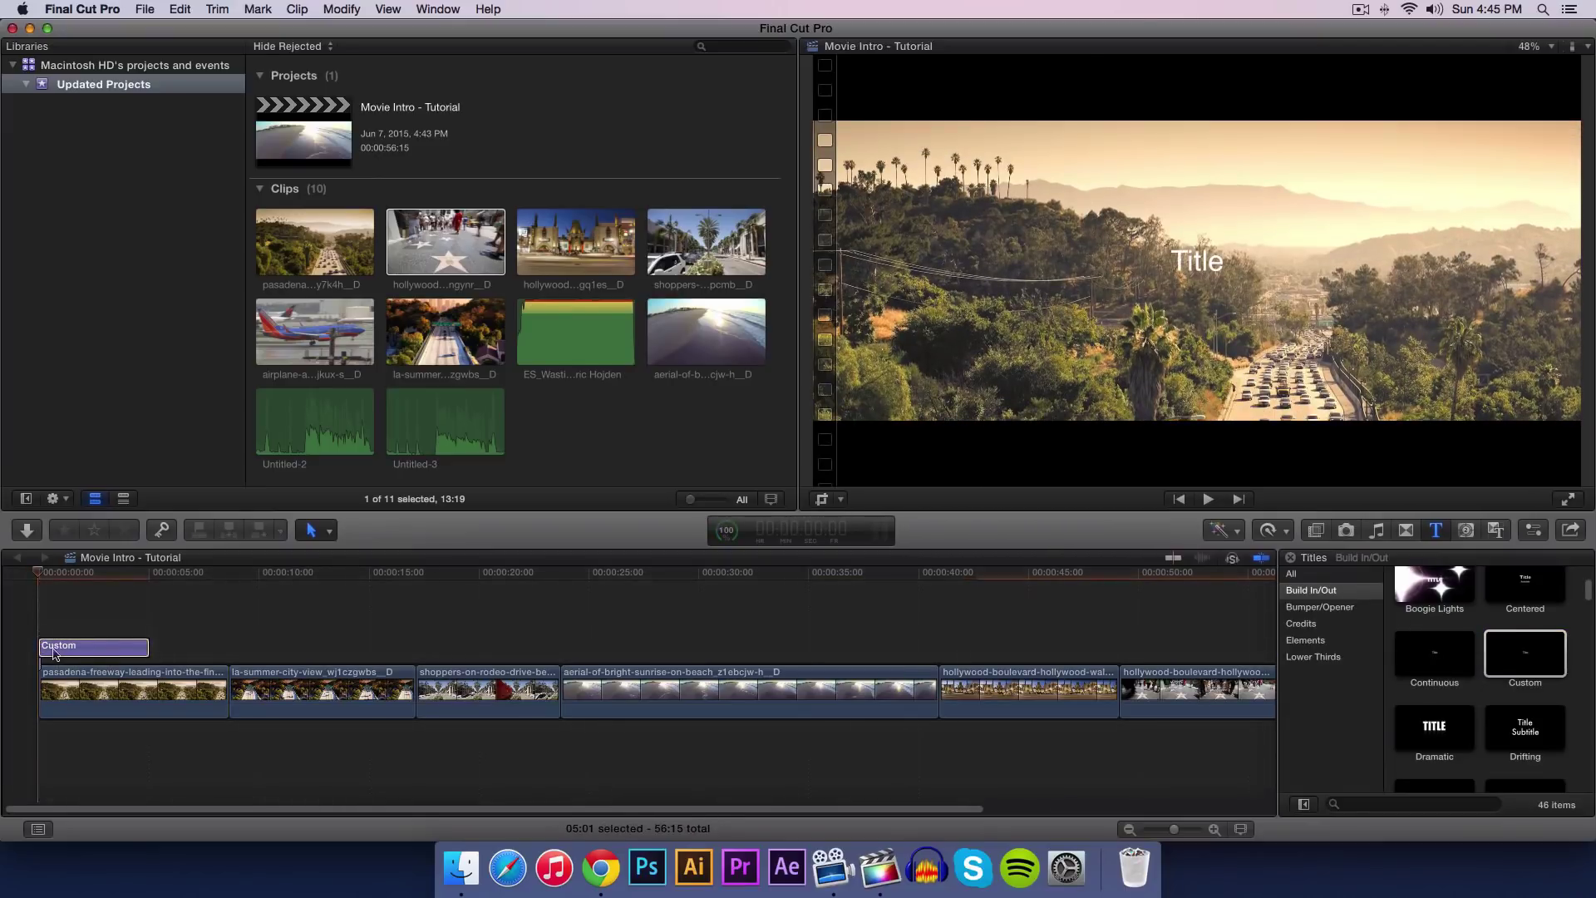
pyautogui.press('super+alt+1')
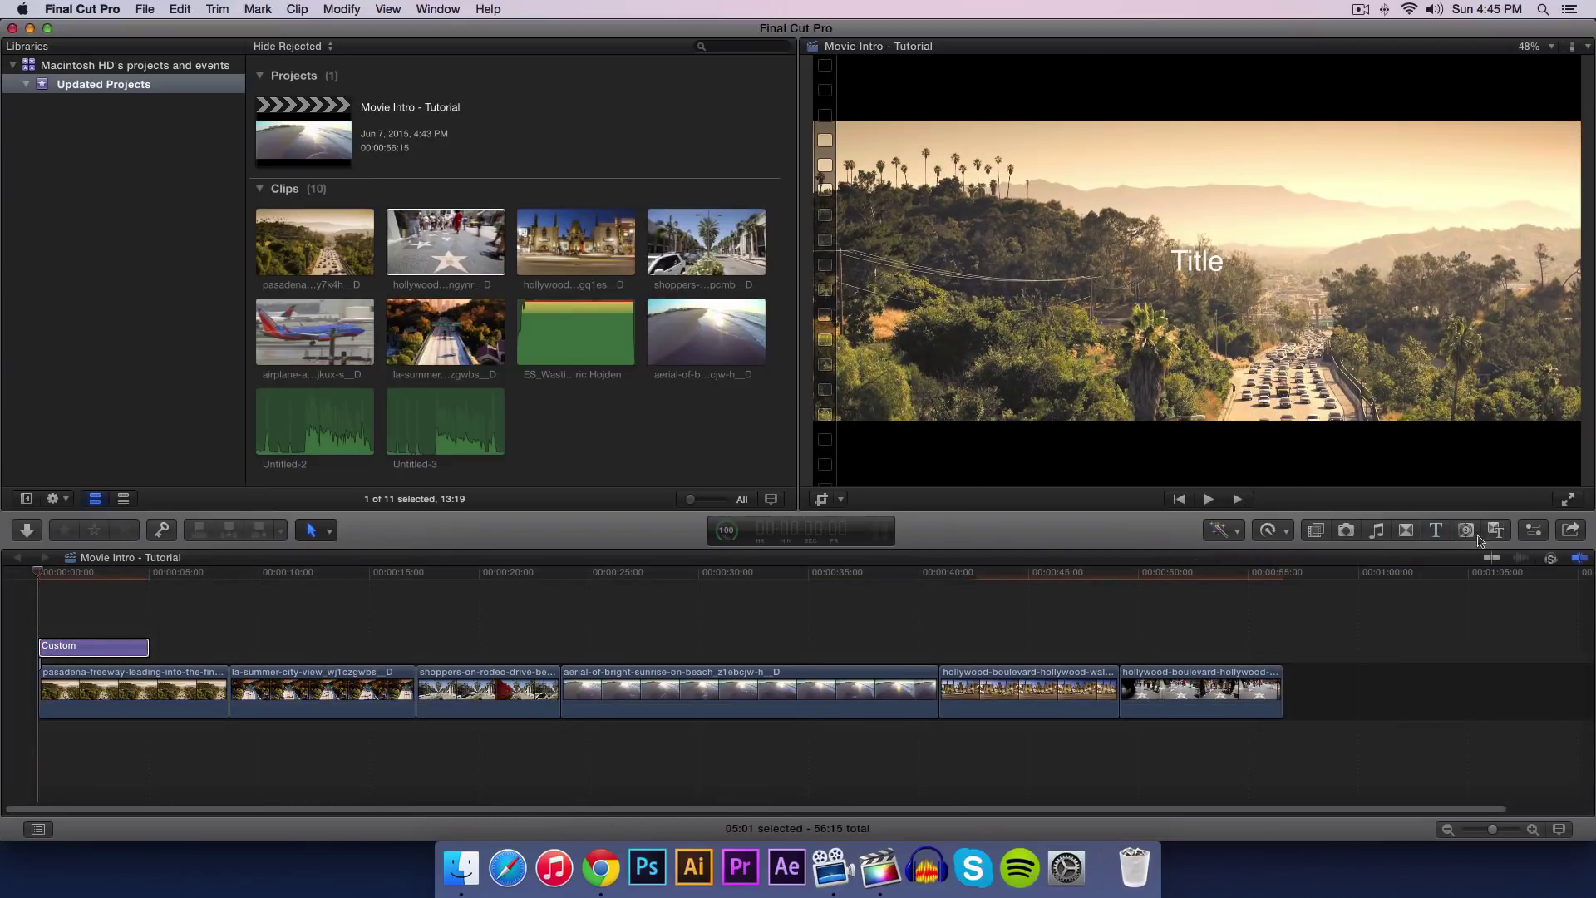
# Step: Replace the Custom title's placeholder text with "los angeles", without an accent on angeles
pyautogui.click(1537, 532)
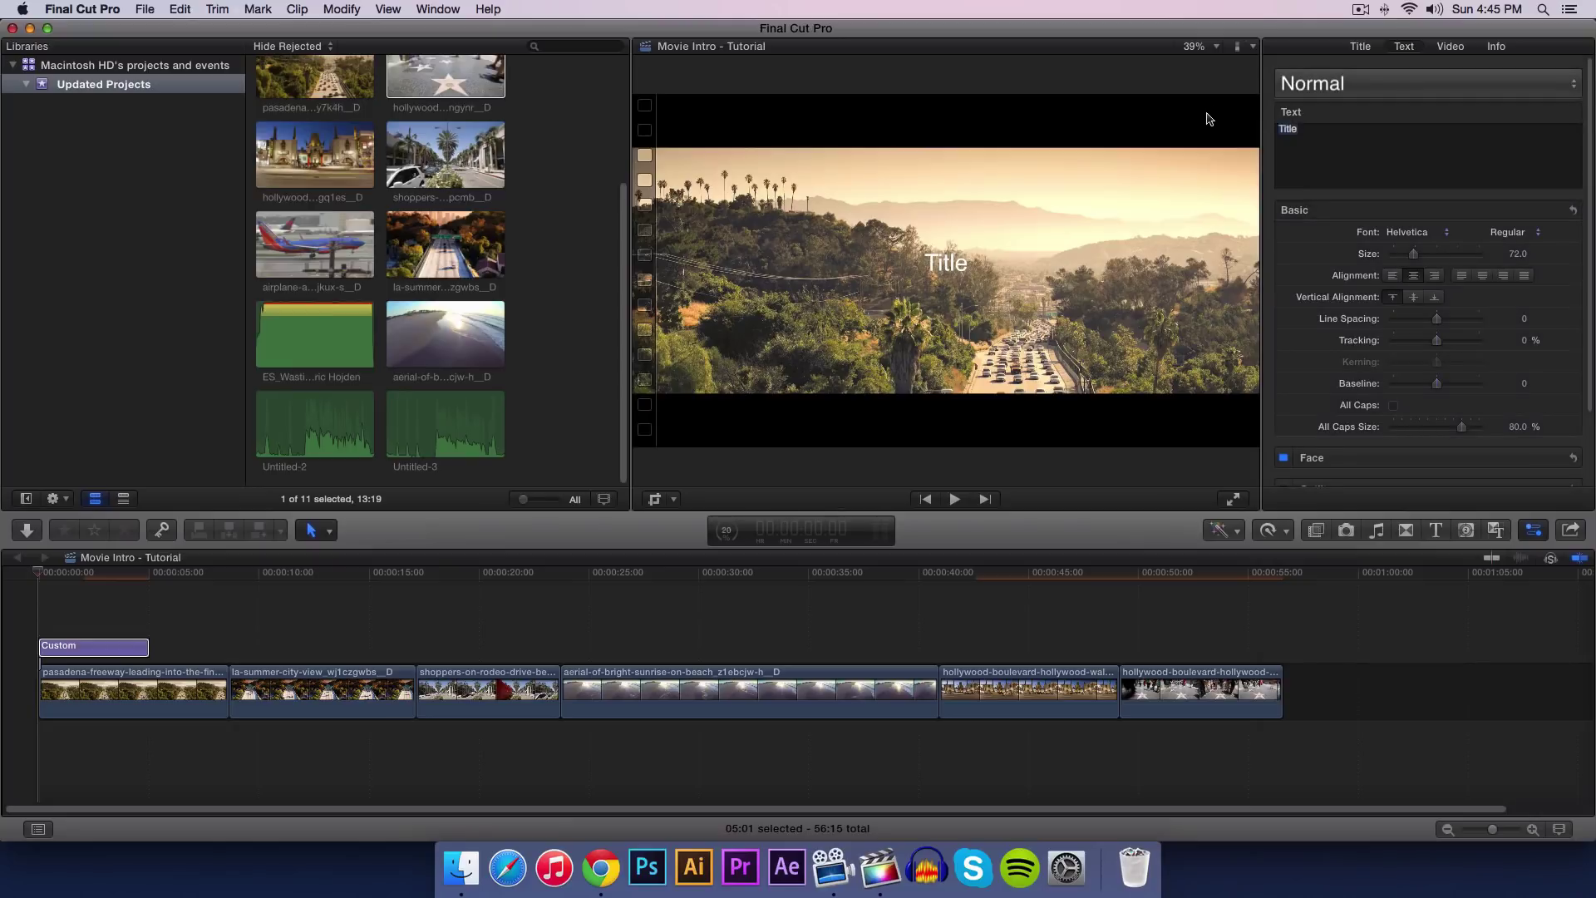
pyautogui.write('los angeles')
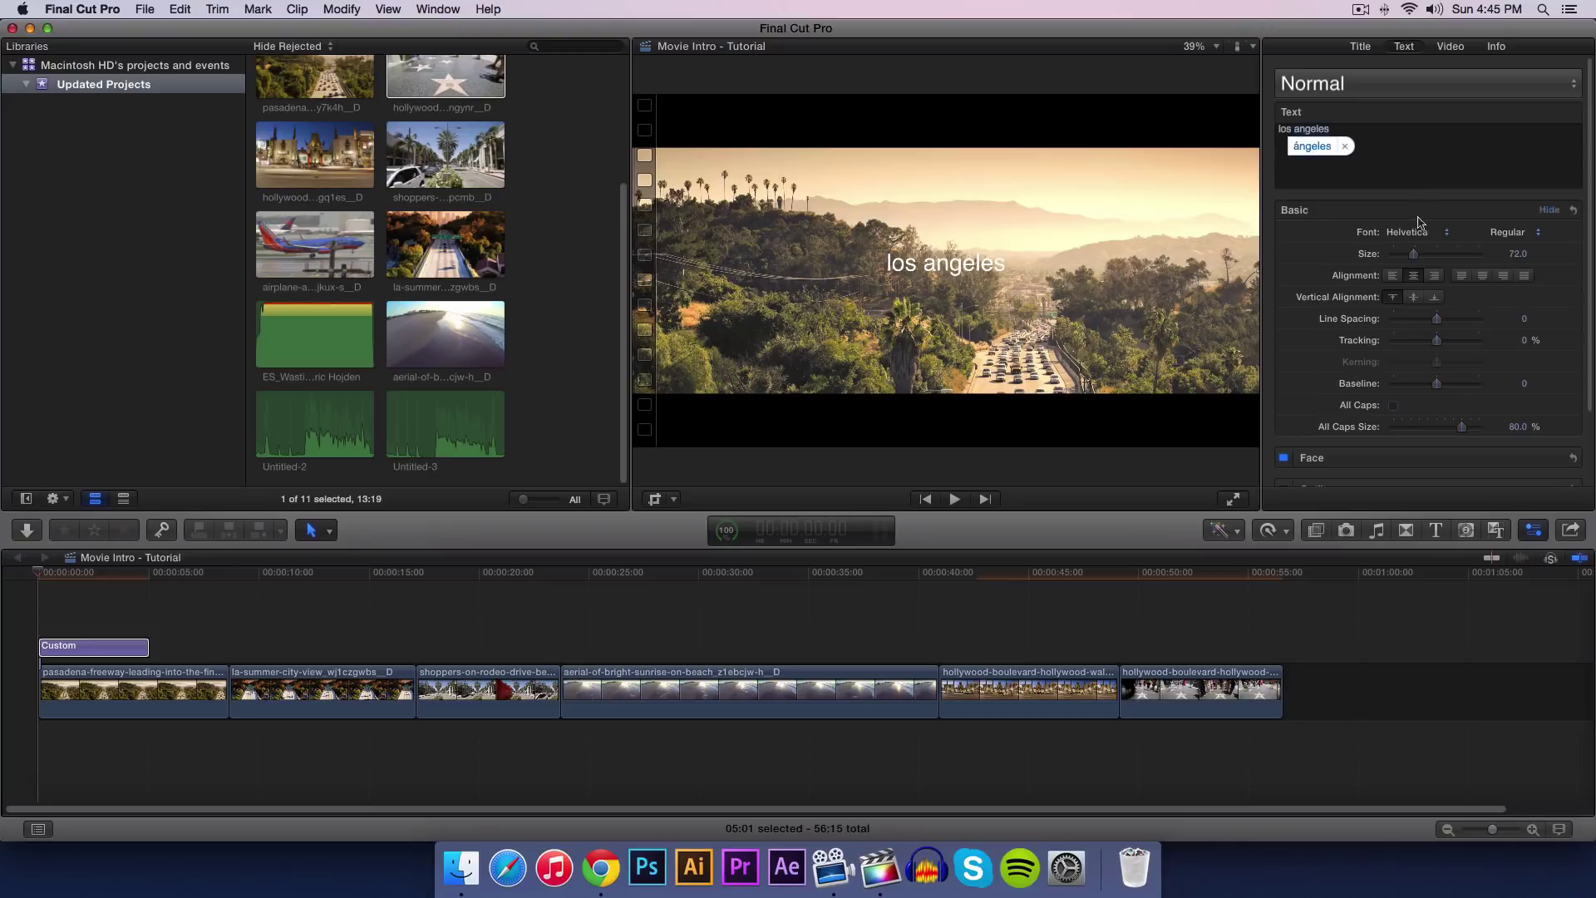
pyautogui.doubleClick(1342, 130)
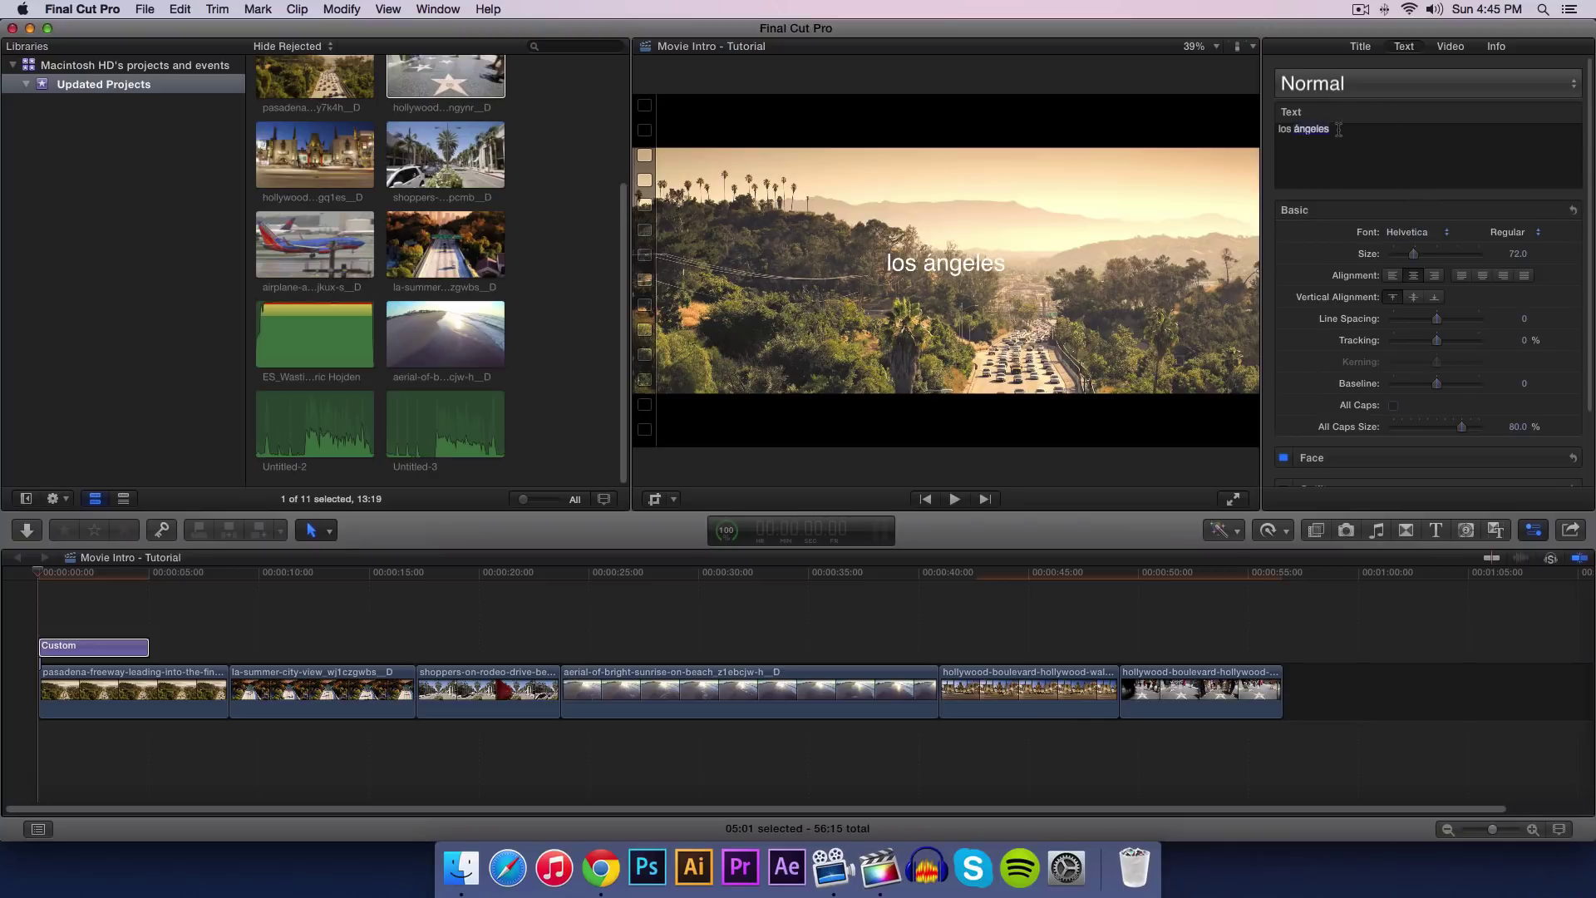
pyautogui.write('angeles')
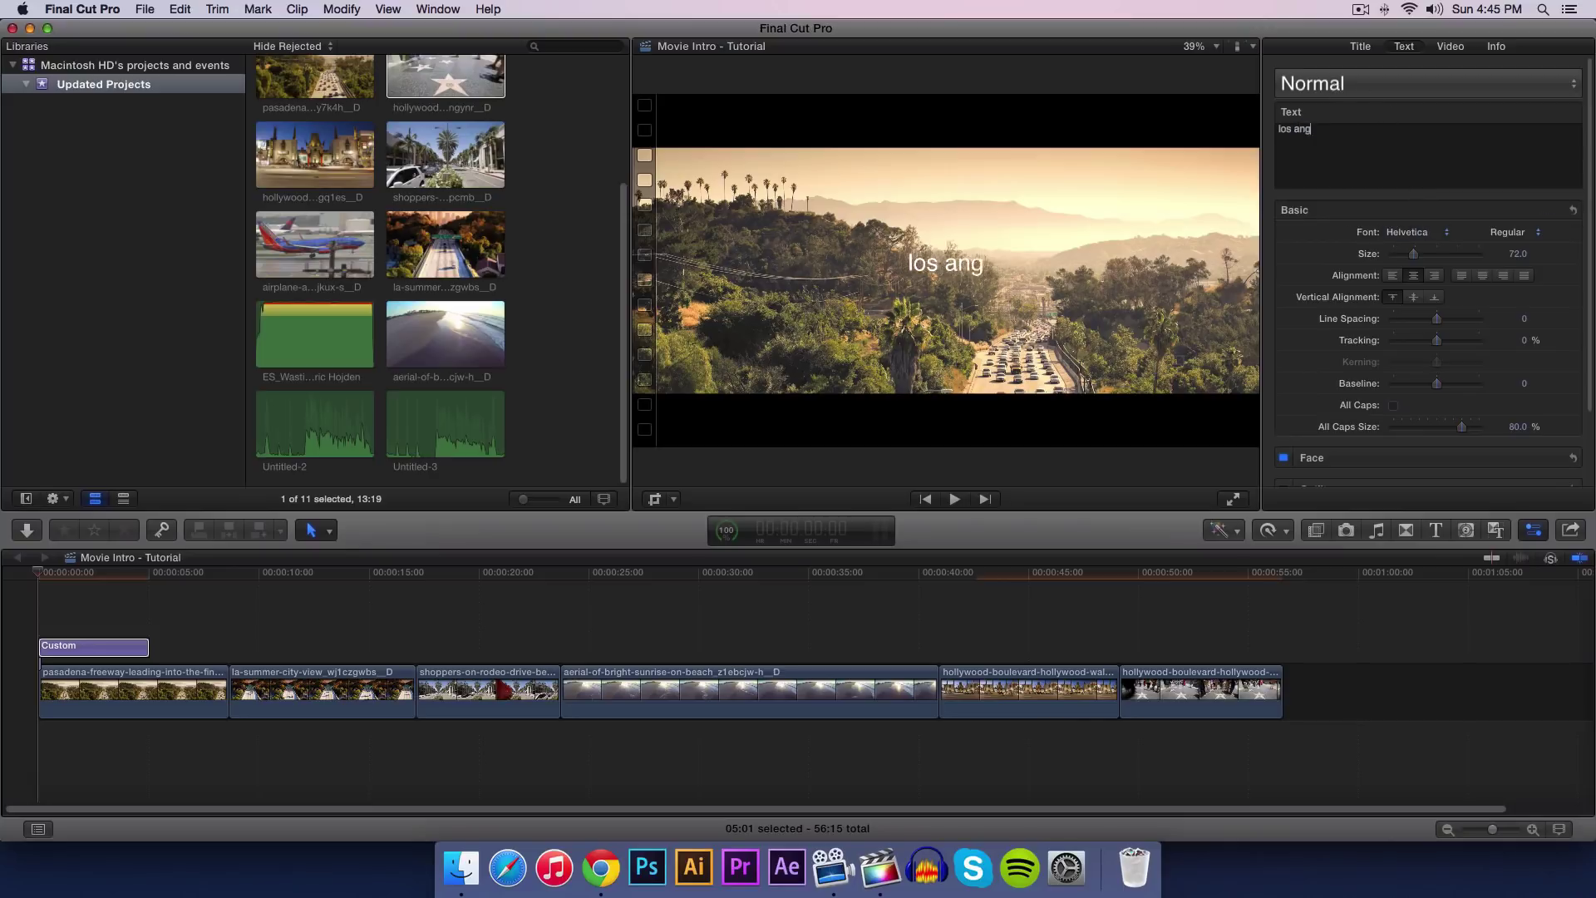
# Step: Try the Ultra Light and Minimal text styles on the los angeles title
pyautogui.click(1358, 86)
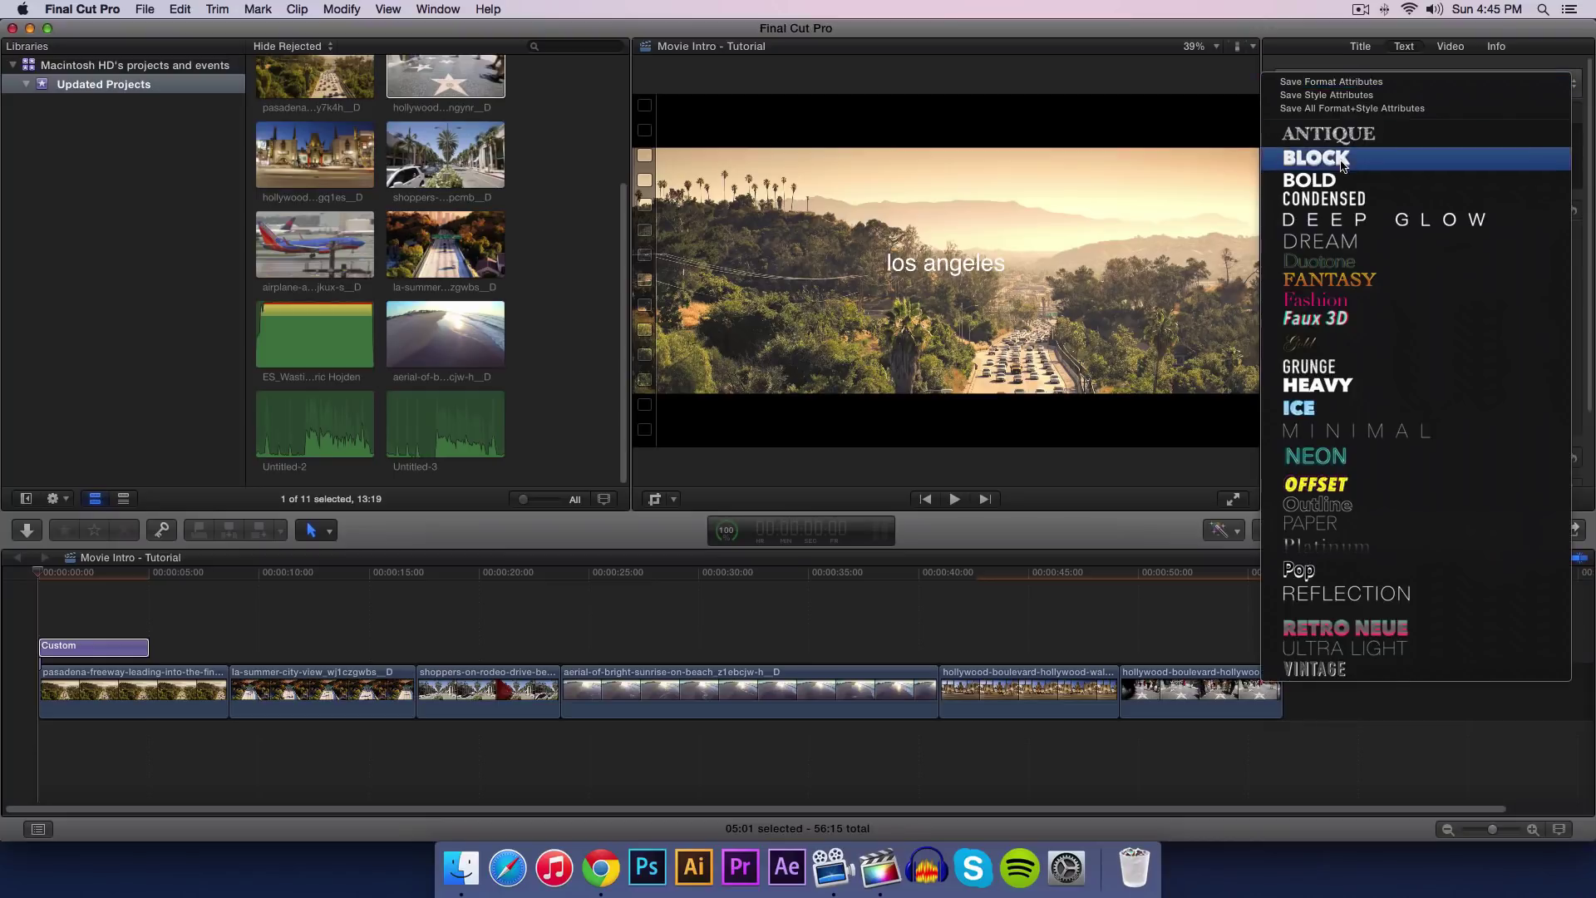
pyautogui.click(1309, 63)
pyautogui.click(1330, 86)
pyautogui.click(1303, 58)
pyautogui.click(1317, 83)
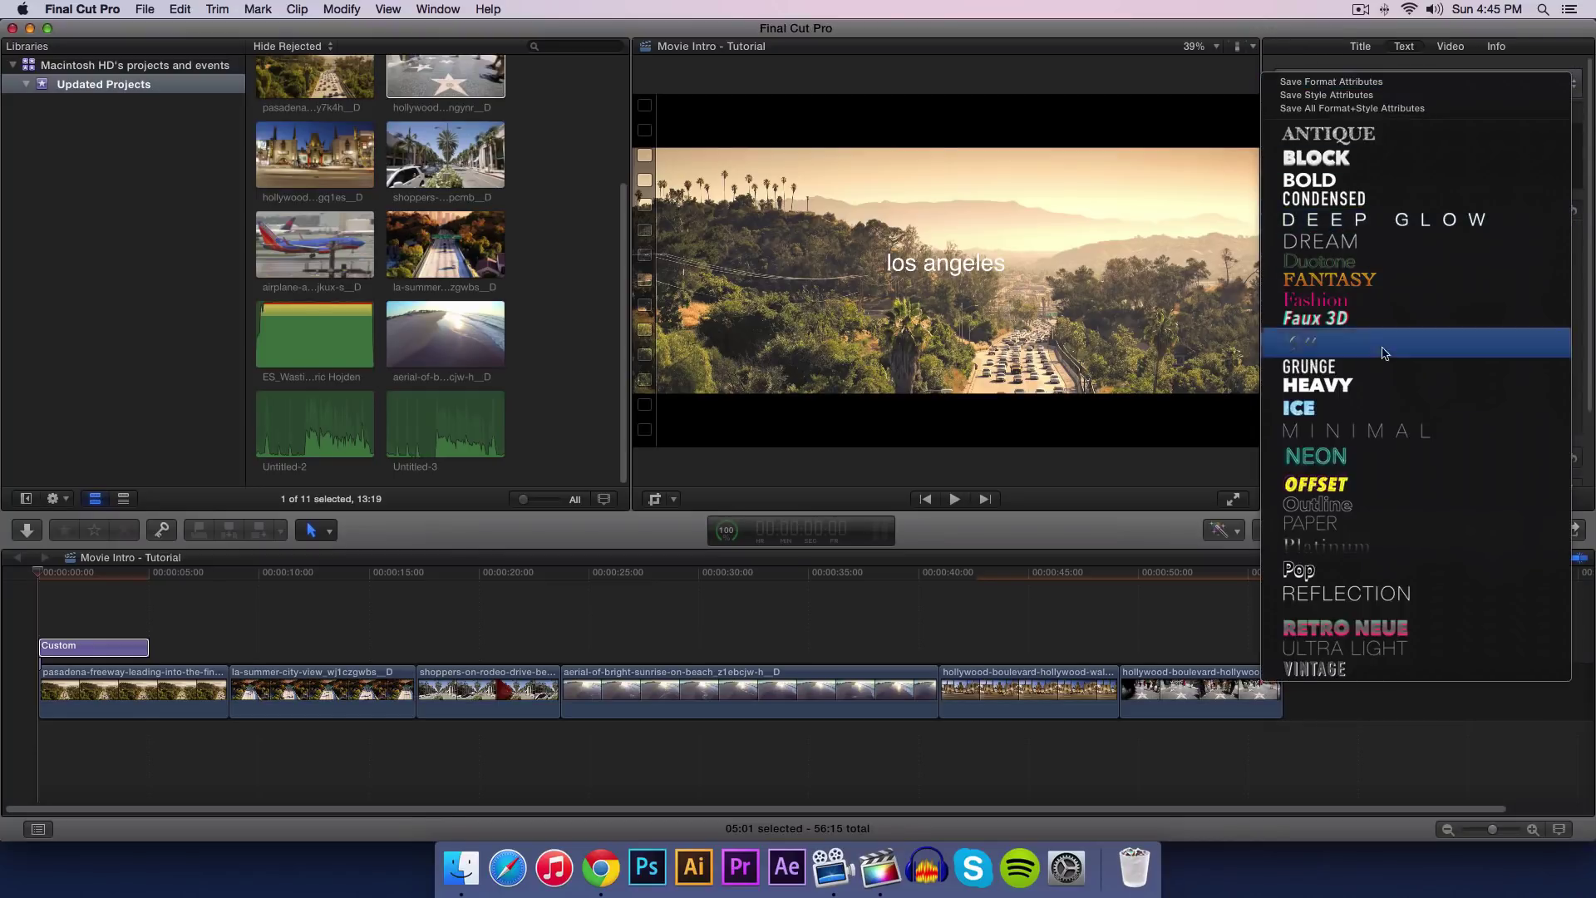
pyautogui.click(1360, 649)
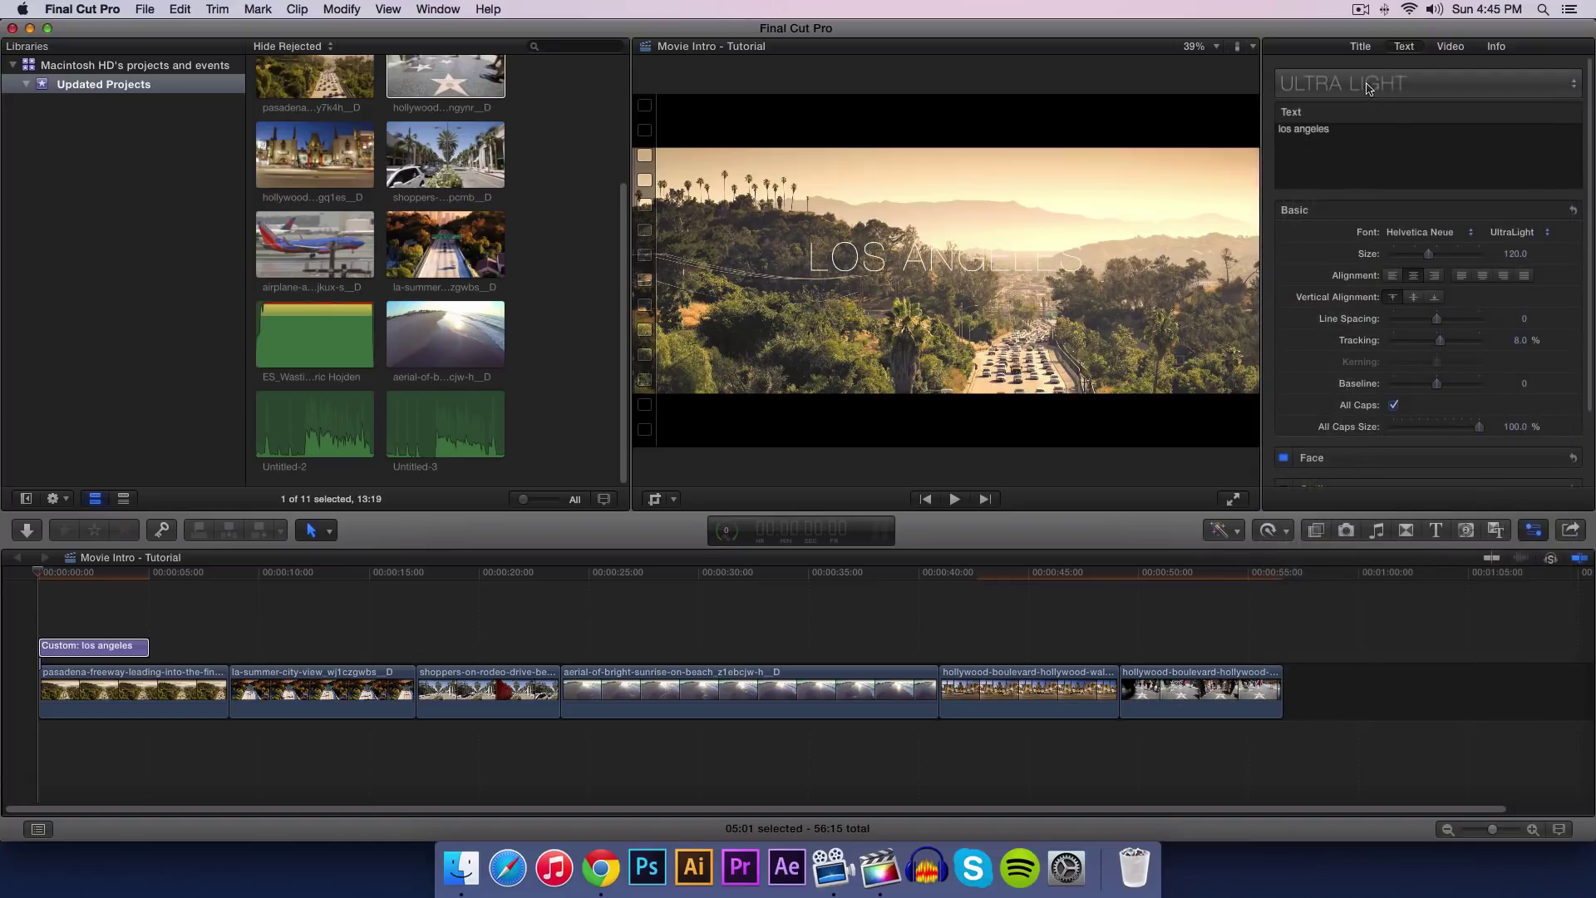
pyautogui.click(1367, 88)
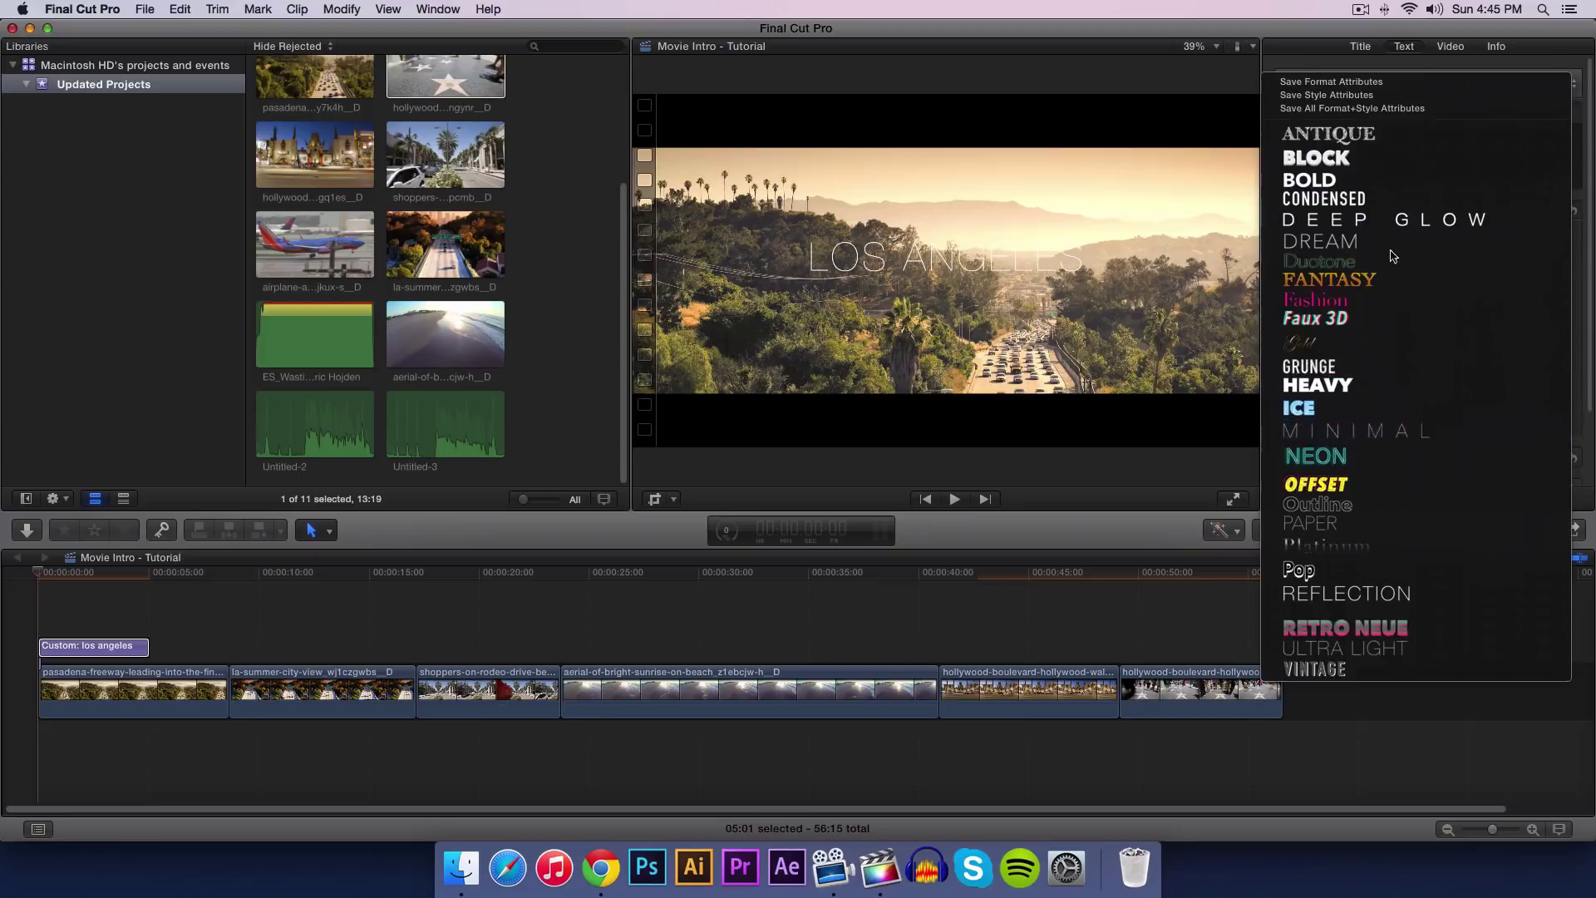
pyautogui.click(1387, 428)
# Step: Apply the Condensed text style to the los angeles title and change its font to Ikaros
pyautogui.click(1386, 89)
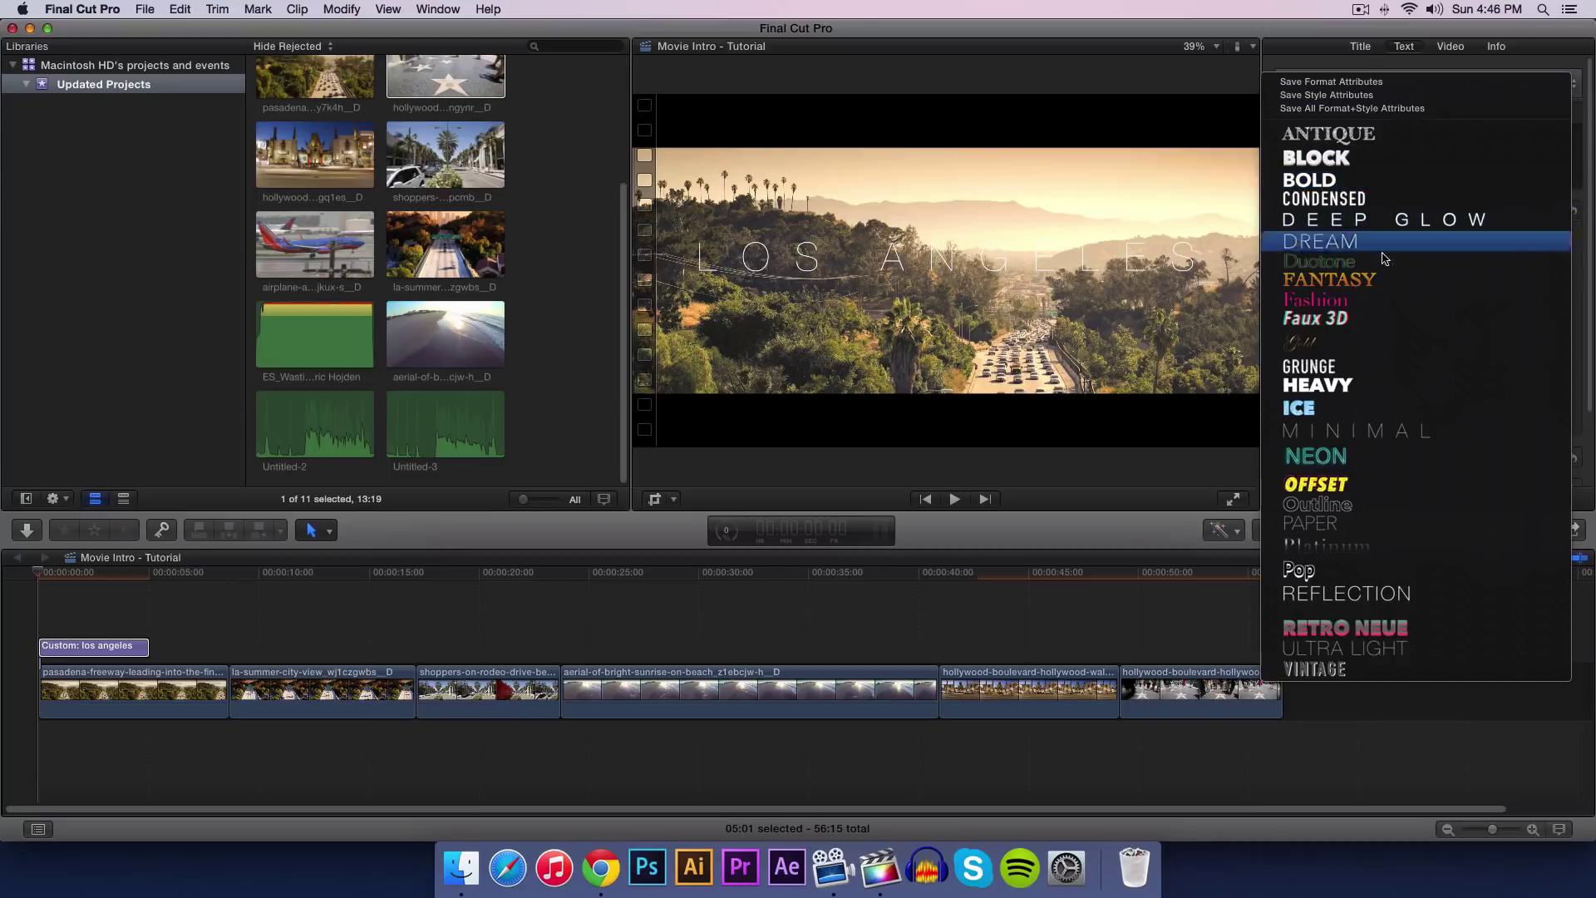
pyautogui.click(1353, 198)
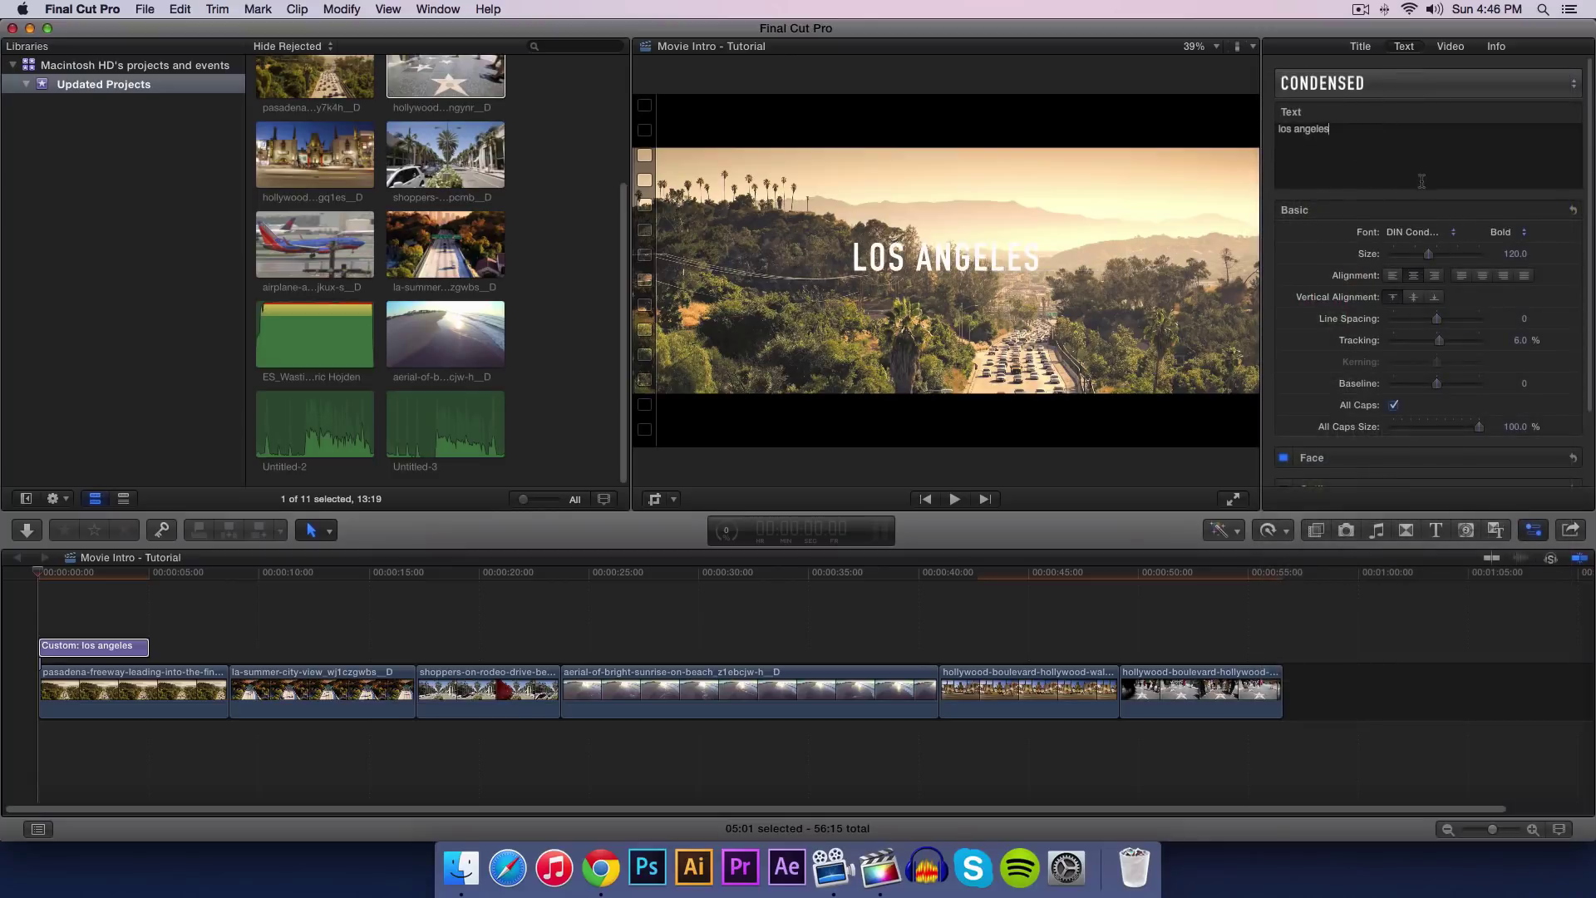
pyautogui.click(1421, 234)
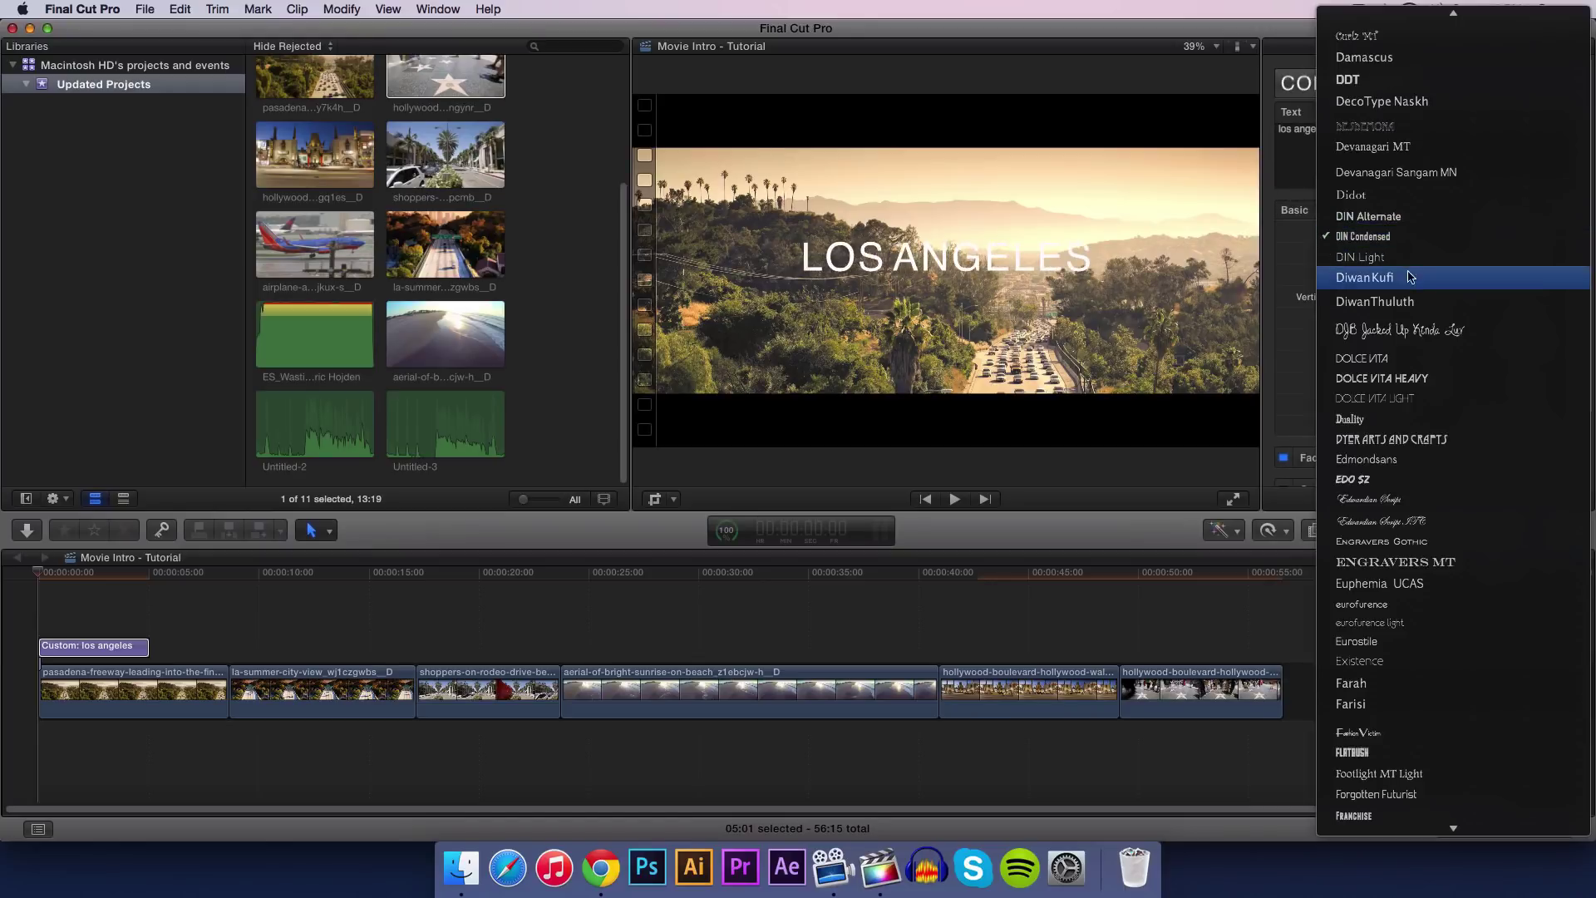
pyautogui.scroll(-10, 1396, 448)
pyautogui.scroll(-2, 1396, 453)
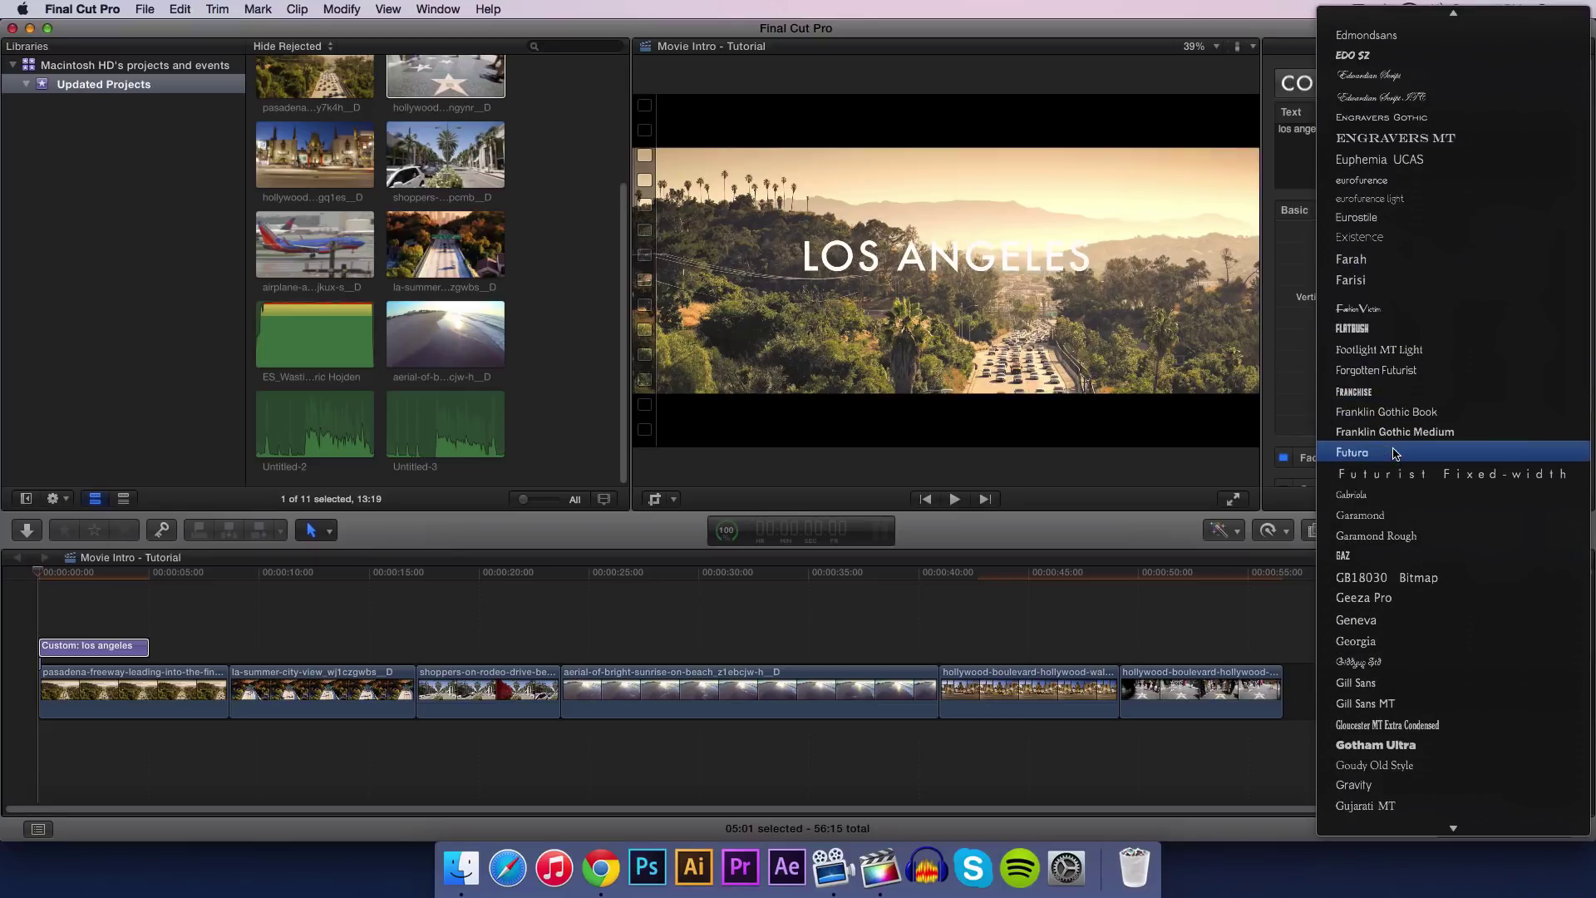
pyautogui.scroll(-12, 1393, 456)
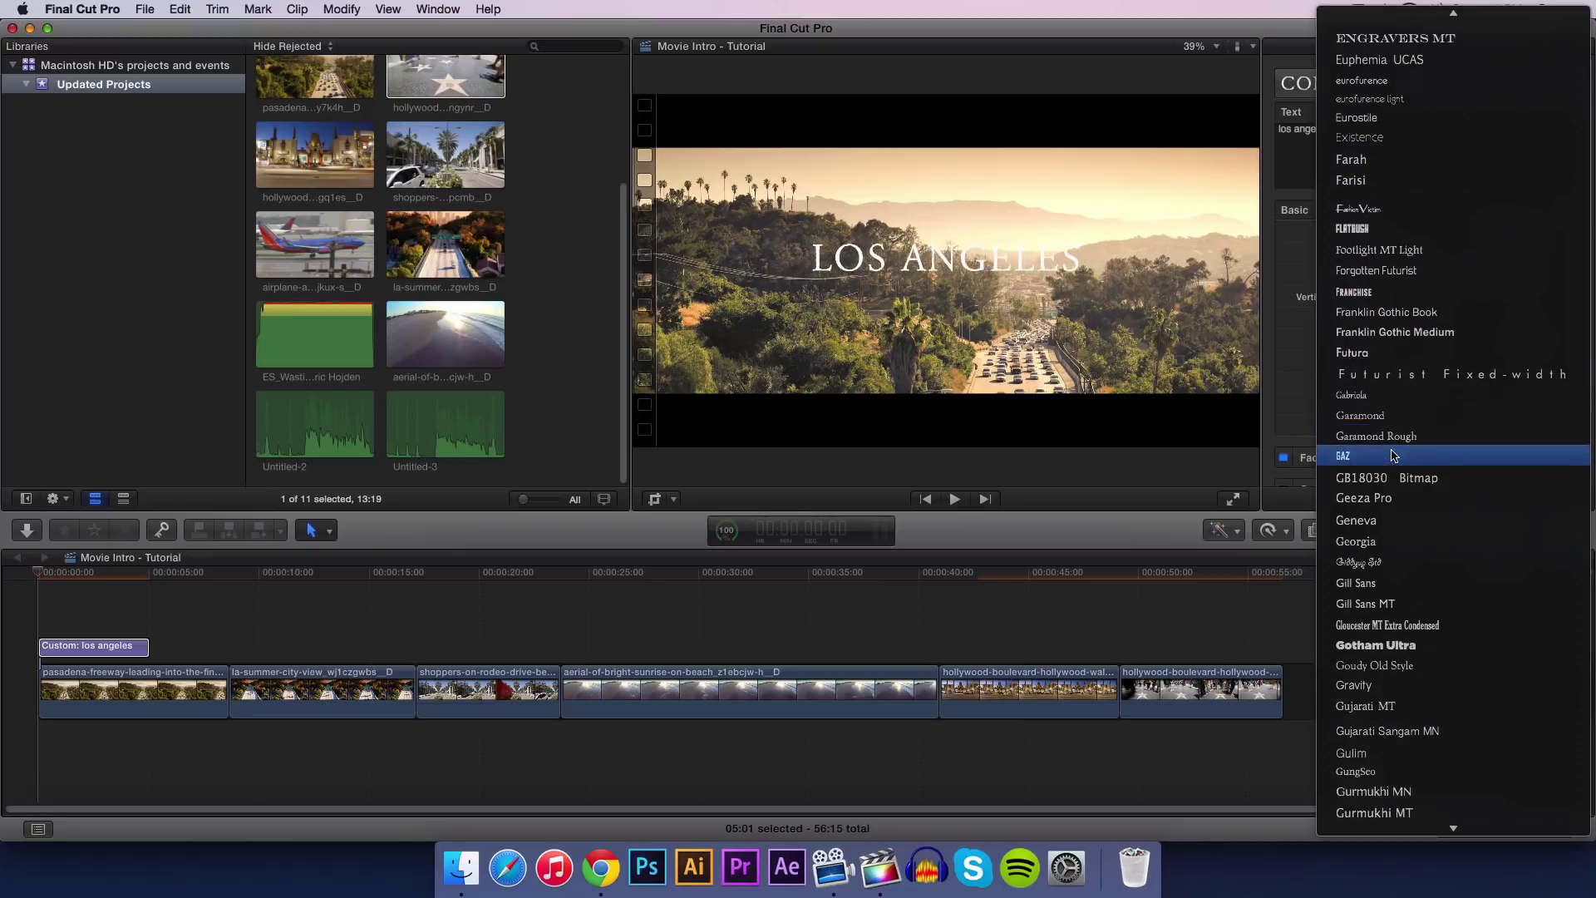
pyautogui.scroll(-15, 1394, 456)
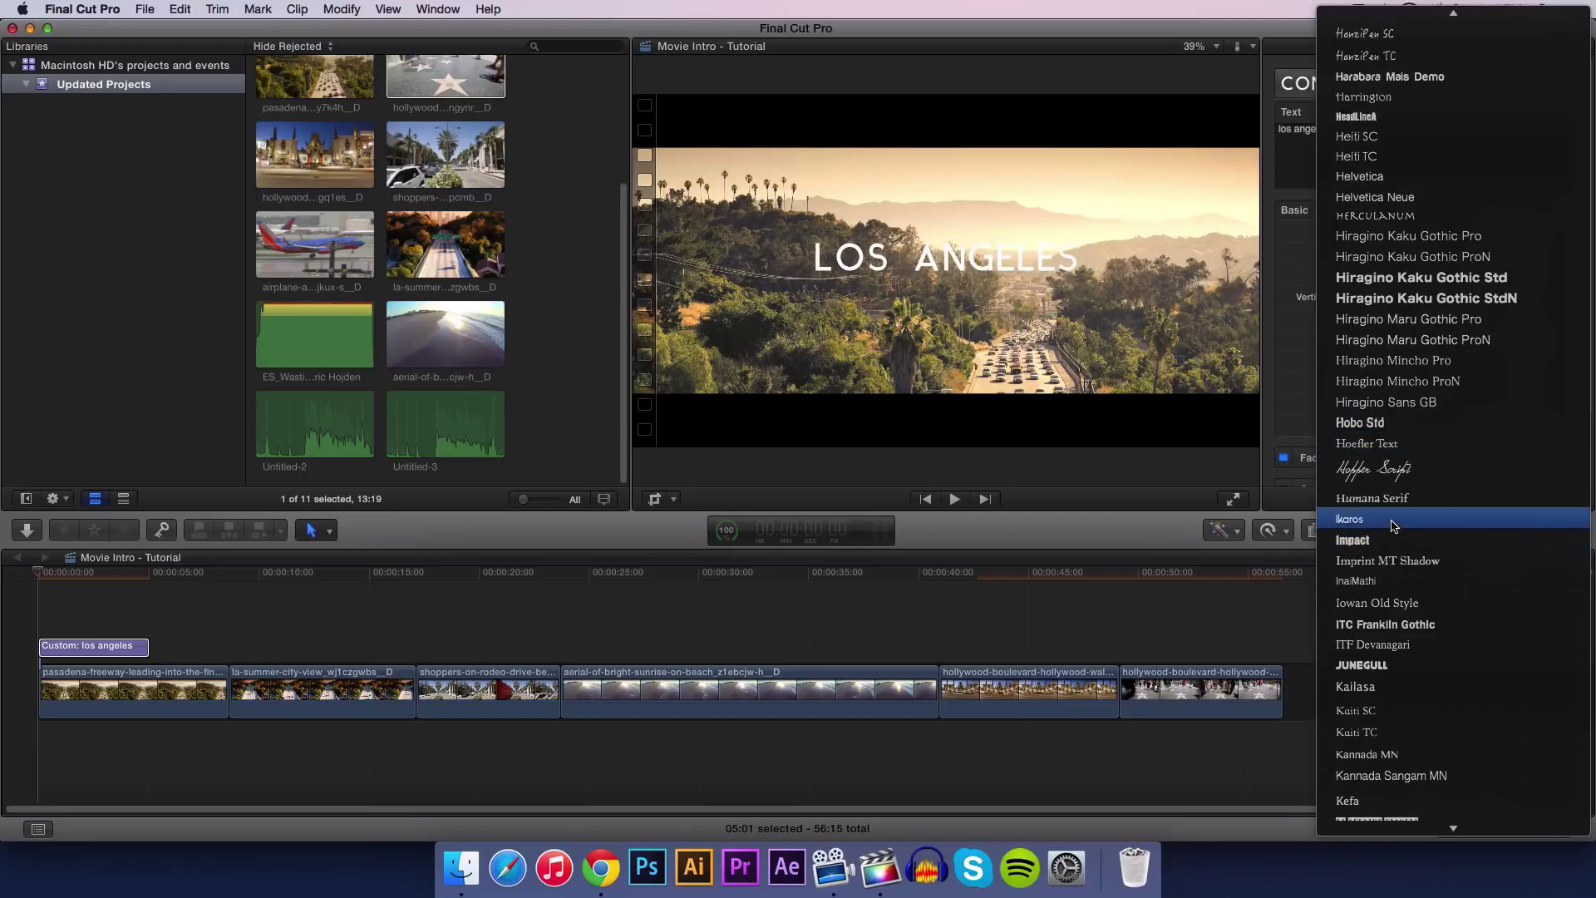
pyautogui.click(1394, 527)
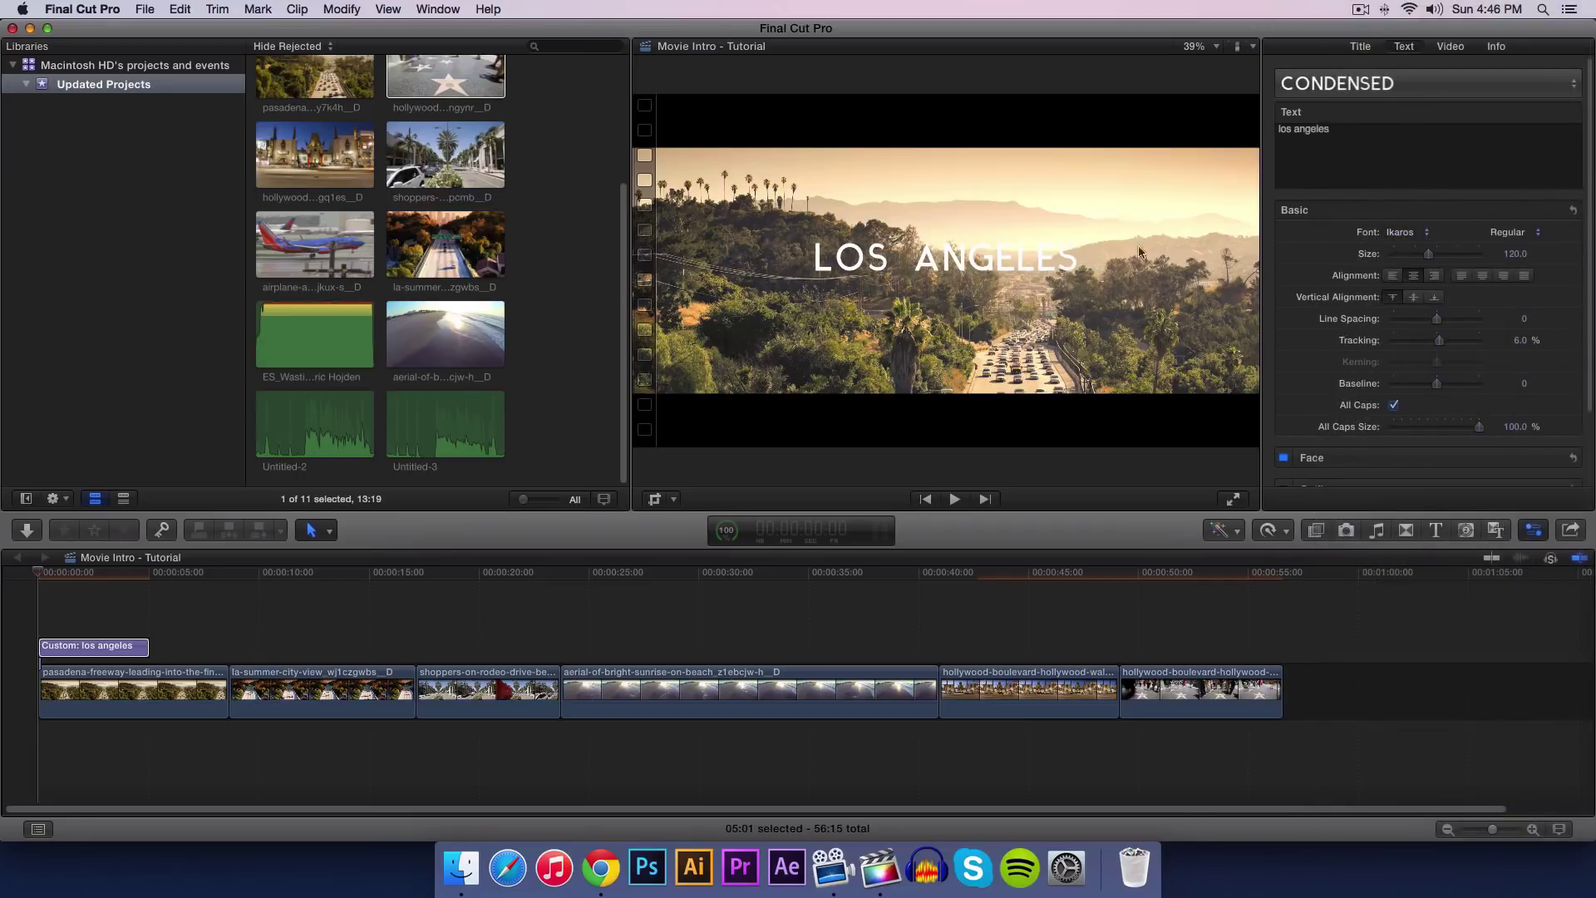
# Step: Move the los angeles title down to the middle of the frame, check the Snapping option, and set the text size to 90
pyautogui.doubleClick(968, 268)
pyautogui.click(1000, 235)
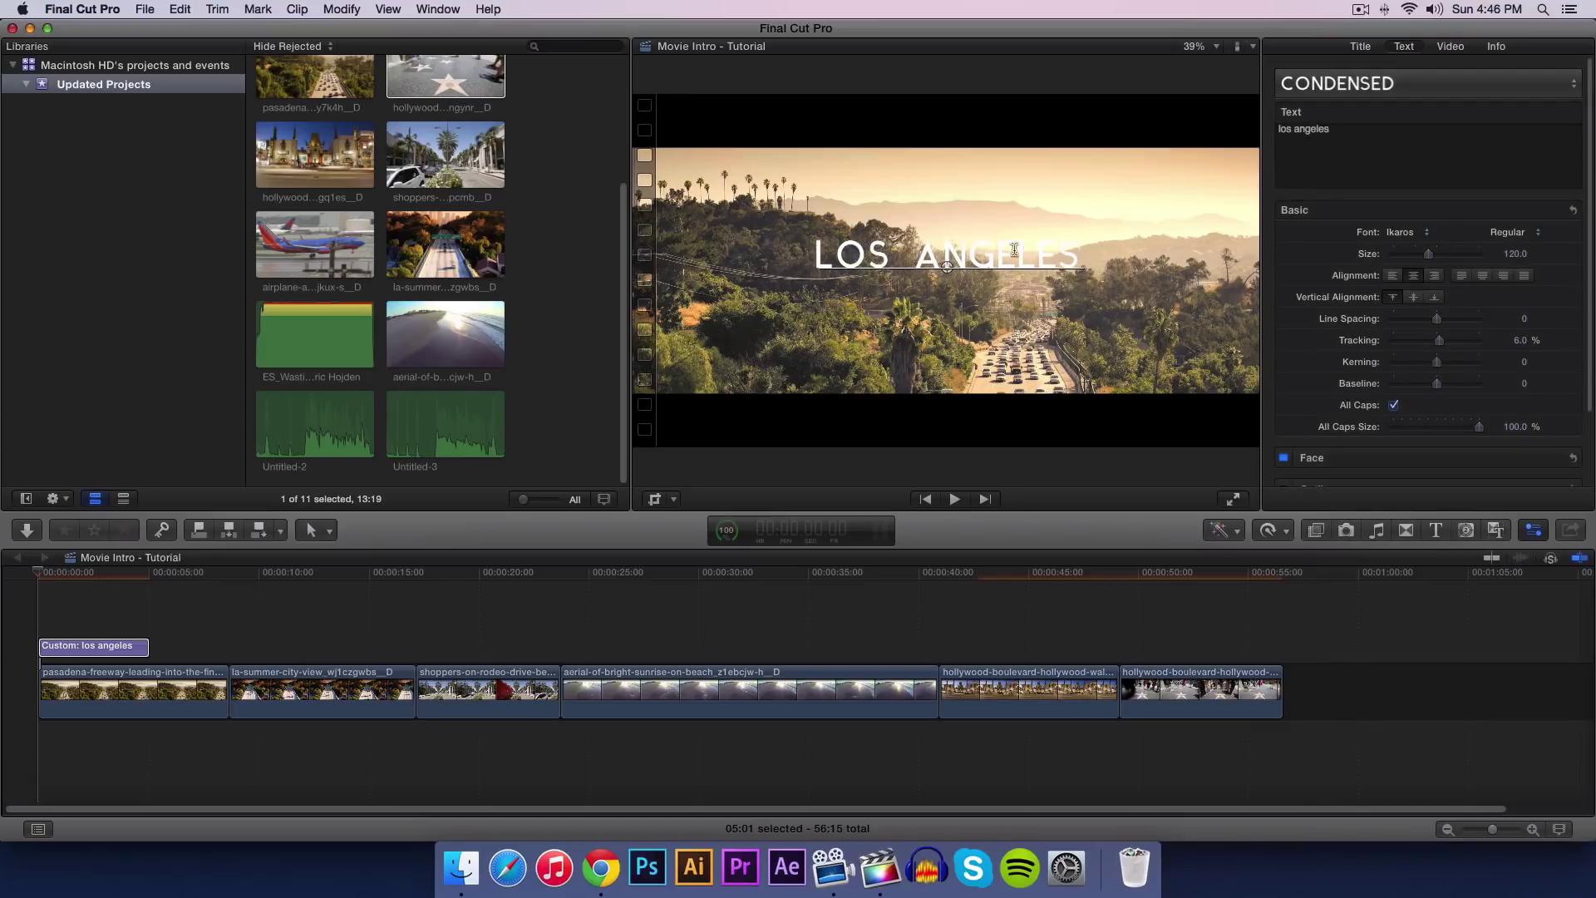
pyautogui.press('Escape')
pyautogui.moveTo(993, 255)
pyautogui.mouseDown()
pyautogui.moveTo(1019, 276)
pyautogui.moveTo(964, 264)
pyautogui.mouseUp()
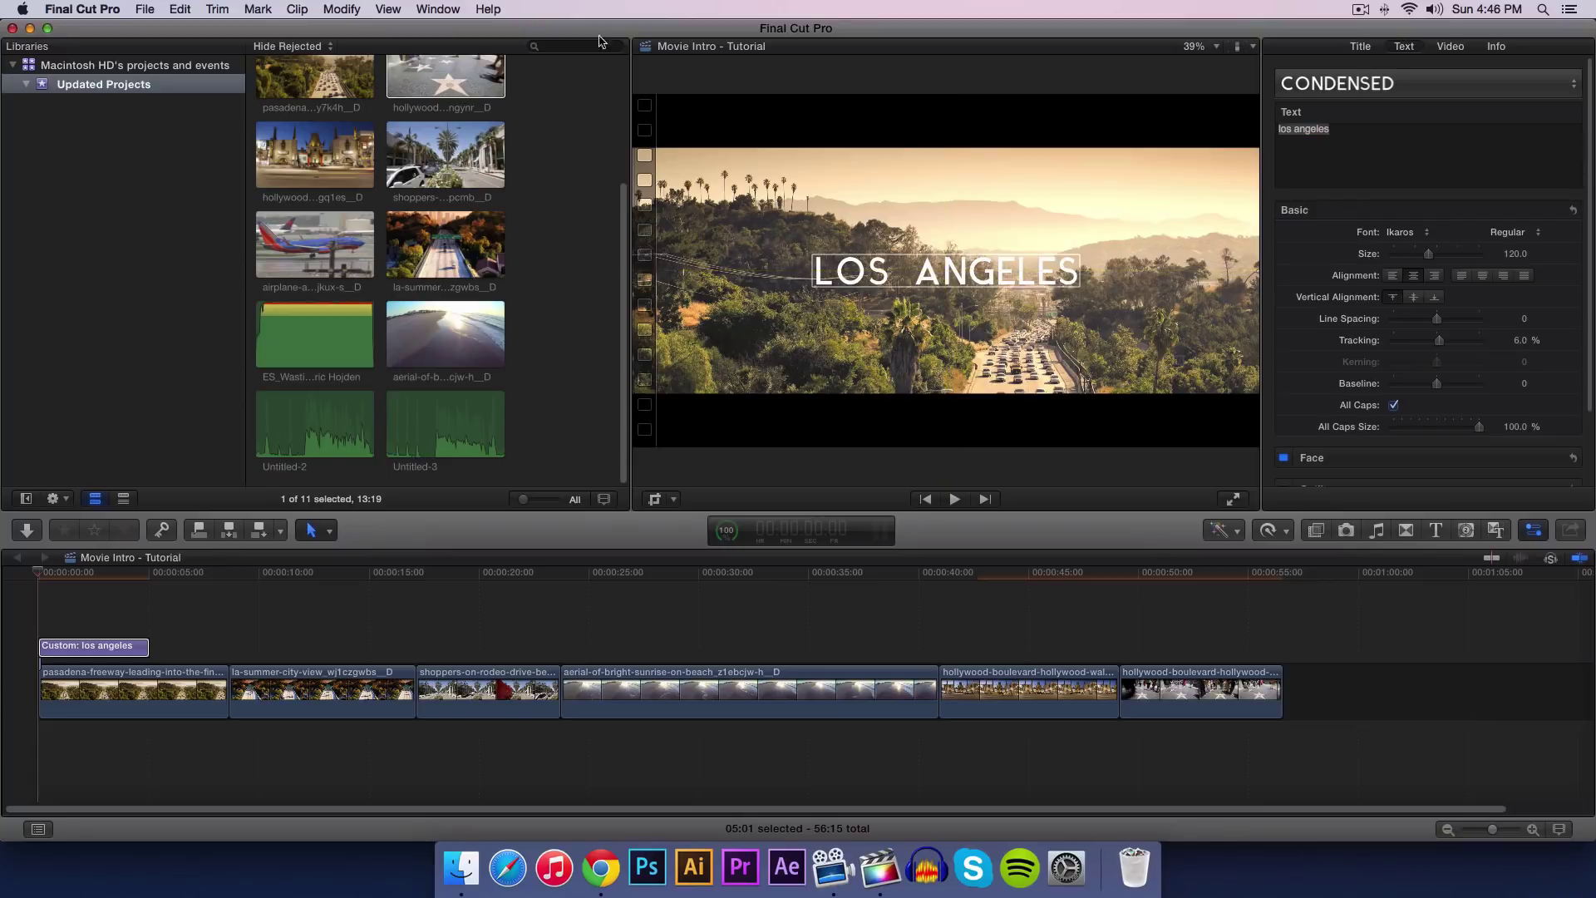
pyautogui.click(435, 8)
pyautogui.moveTo(388, 8)
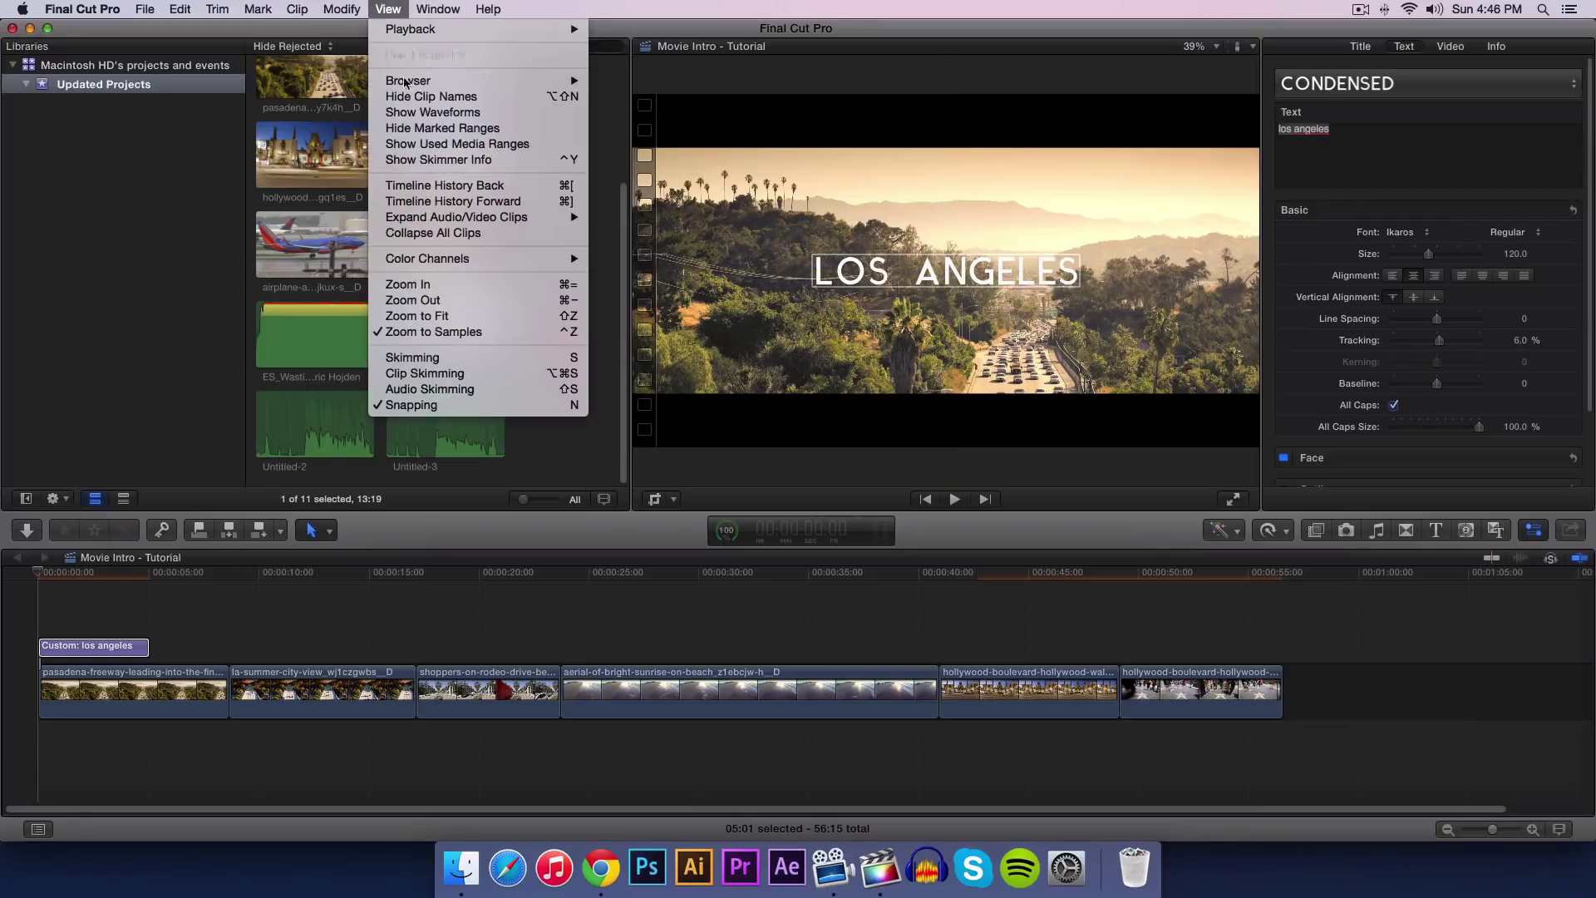
pyautogui.click(415, 405)
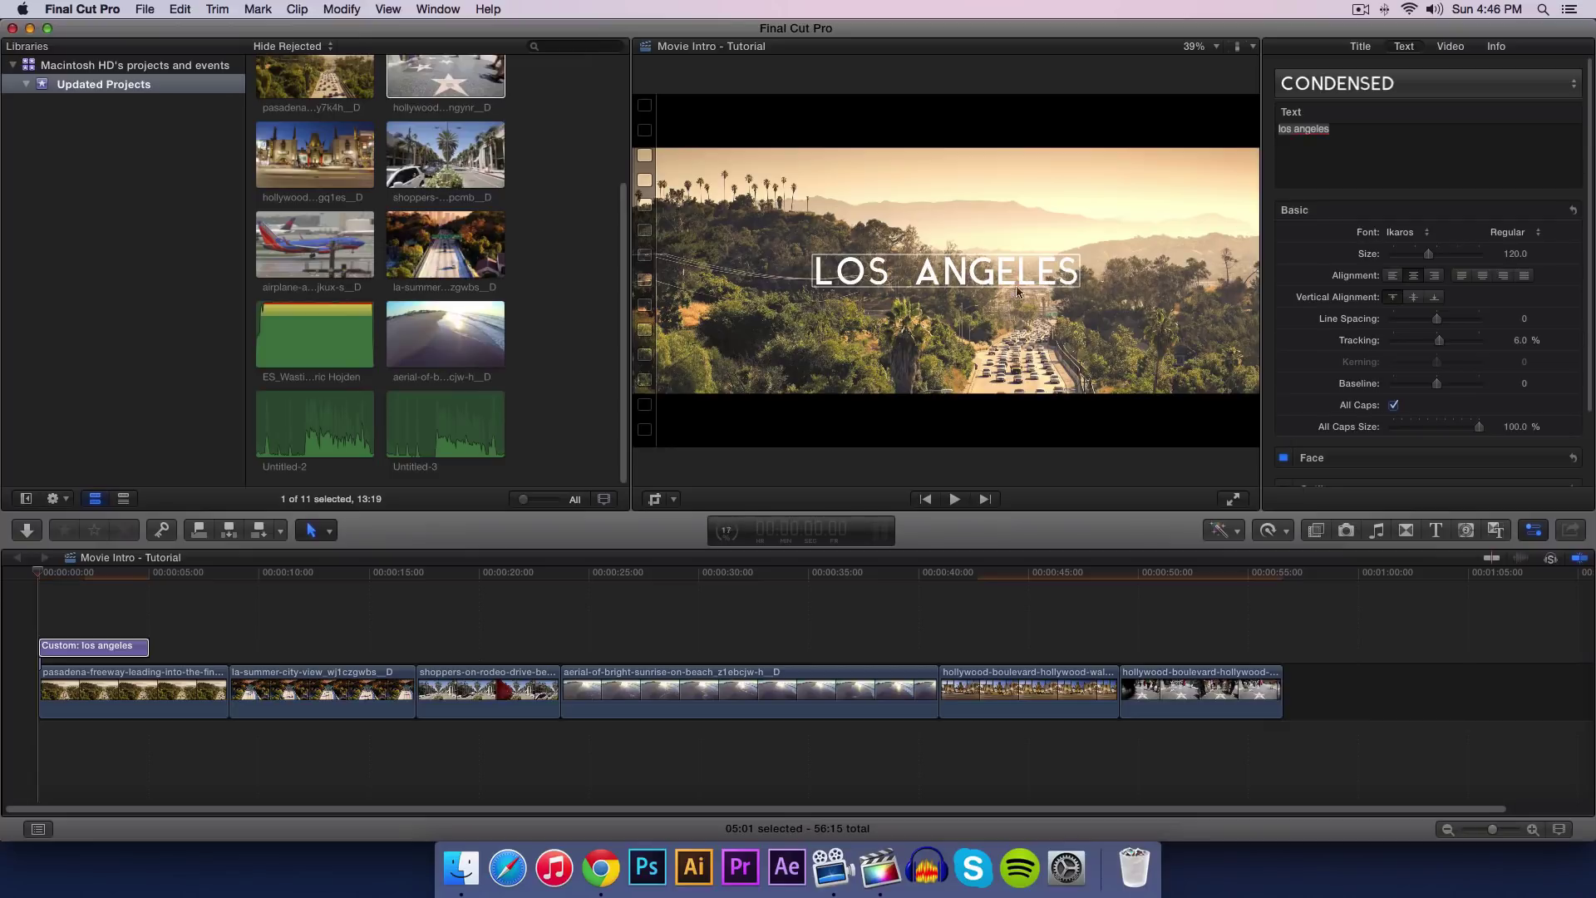
pyautogui.moveTo(1427, 256); pyautogui.dragTo(1417, 257)
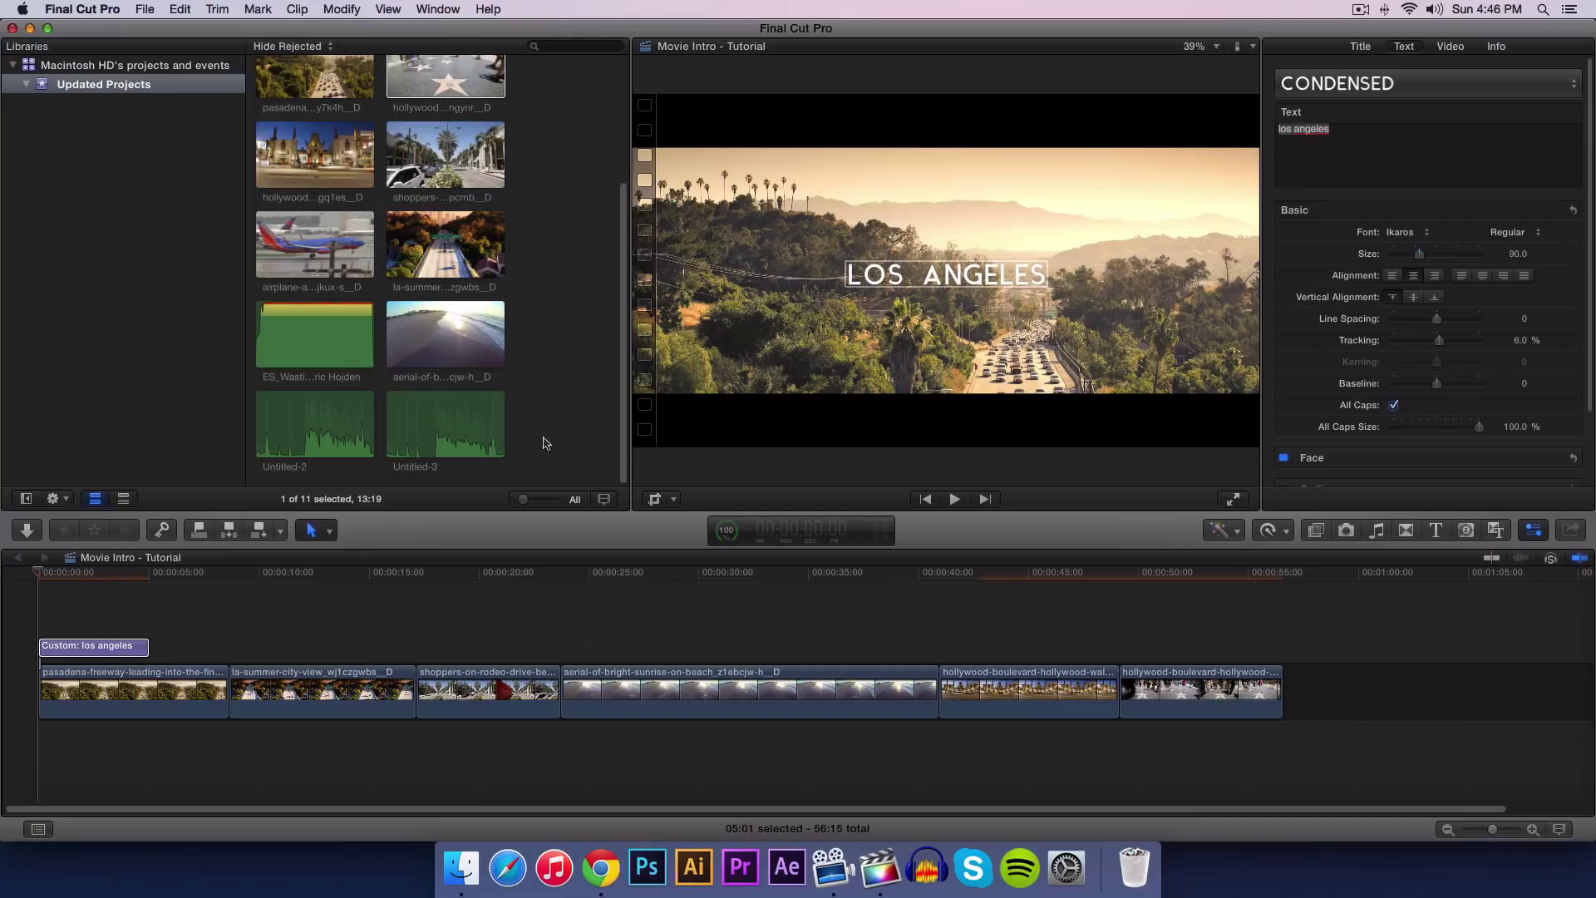
# Step: Duplicate the los angeles title as a second connected title at the timeline start and position the copy directly beneath the original text
pyautogui.click(89, 649)
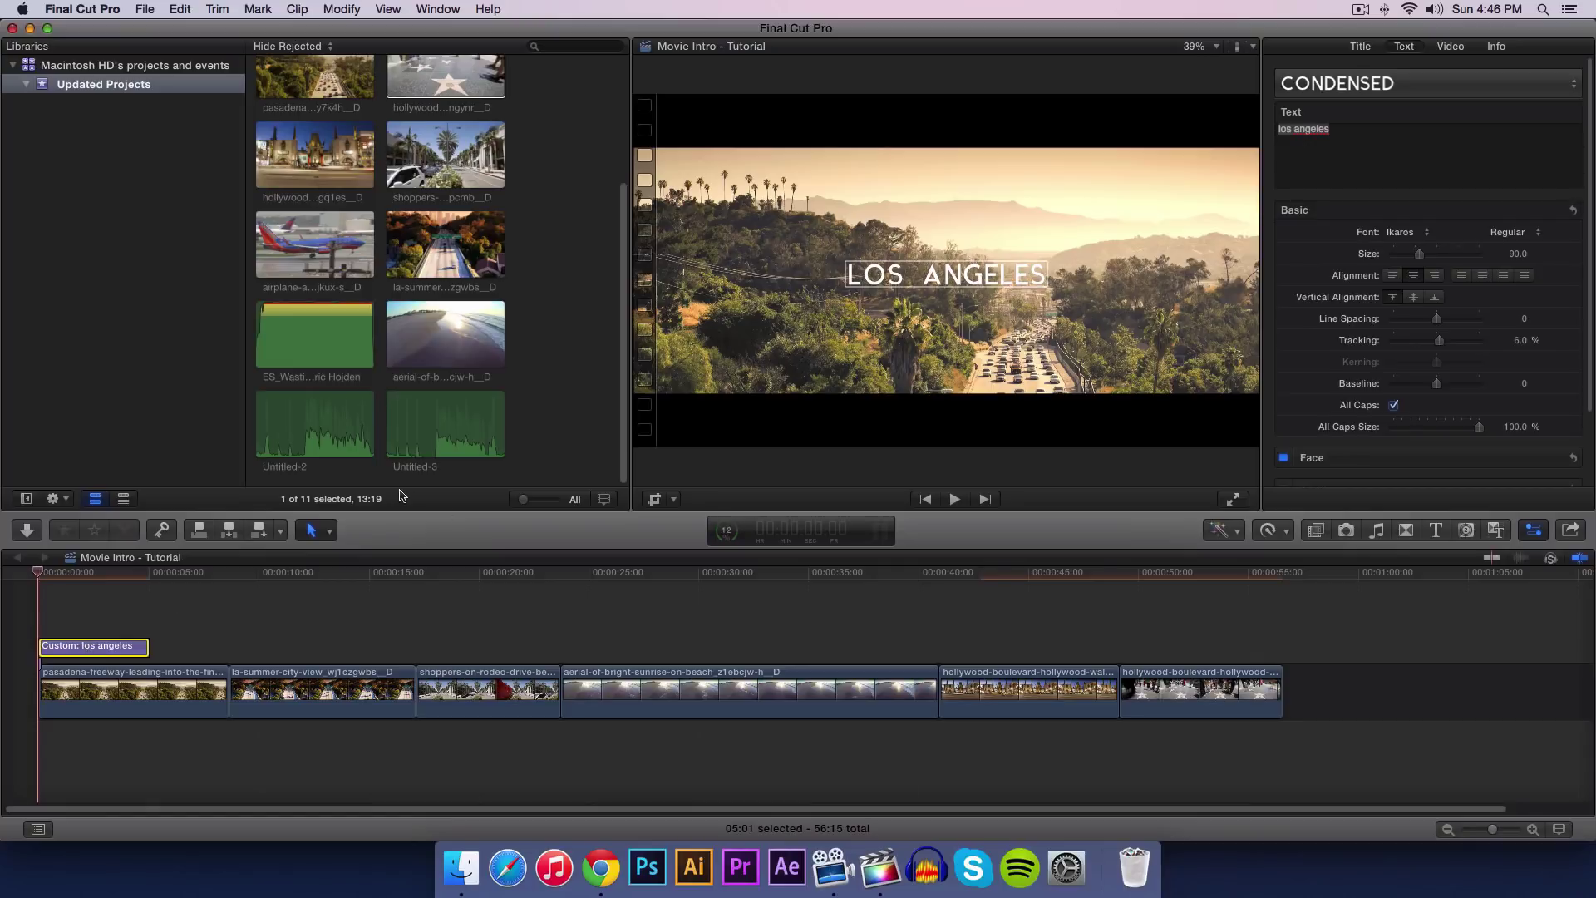
pyautogui.press('super+c')
pyautogui.hotkey('alt', 'v')
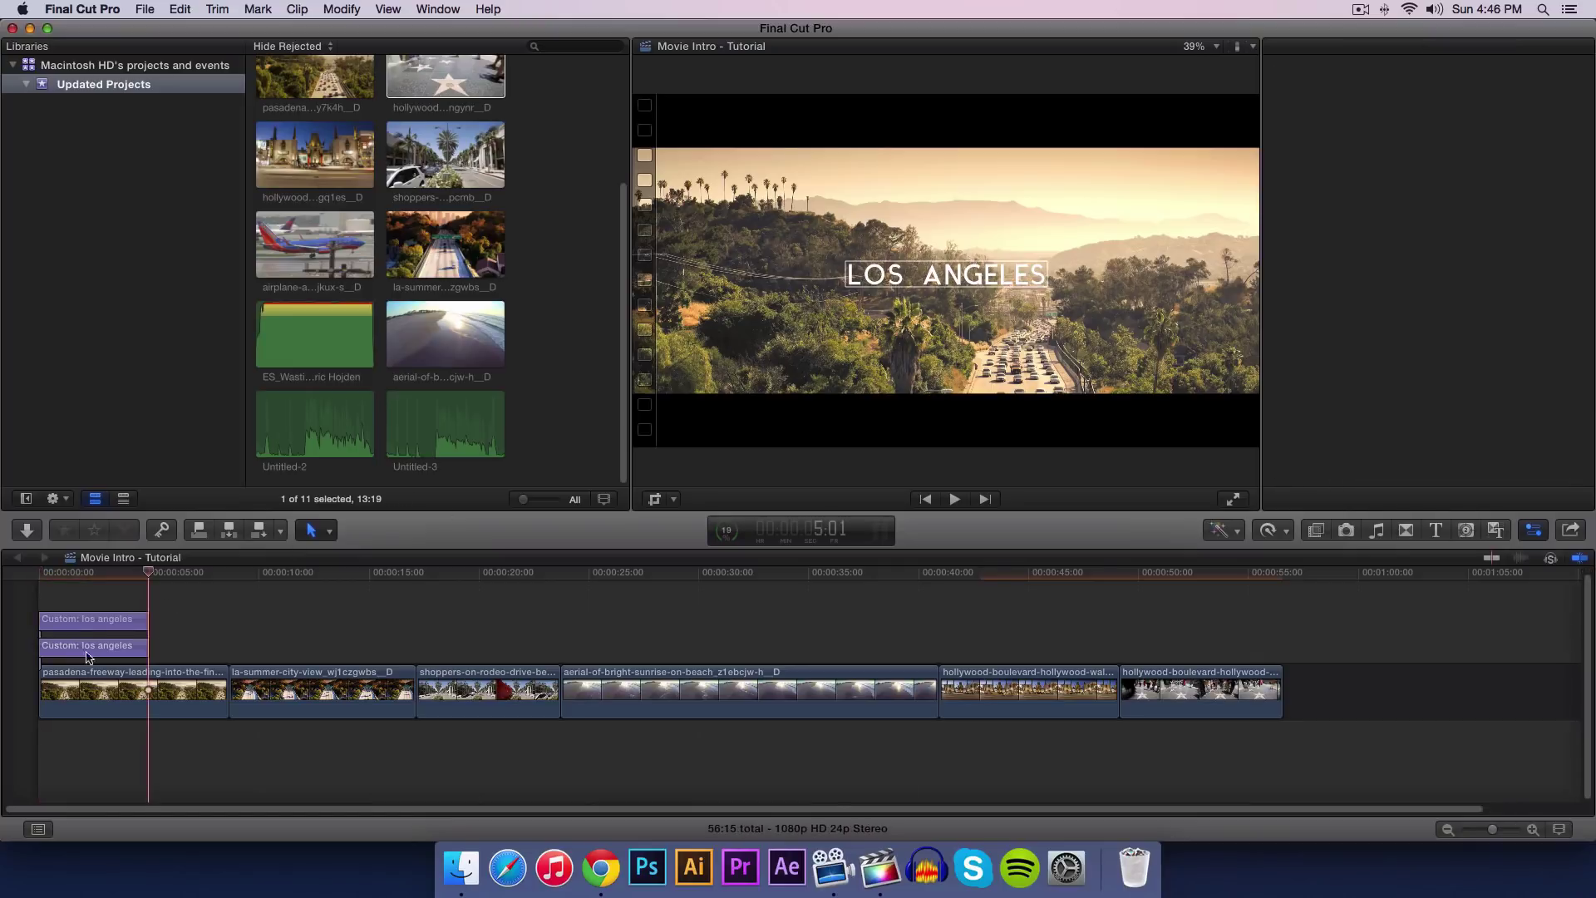
pyautogui.click(43, 580)
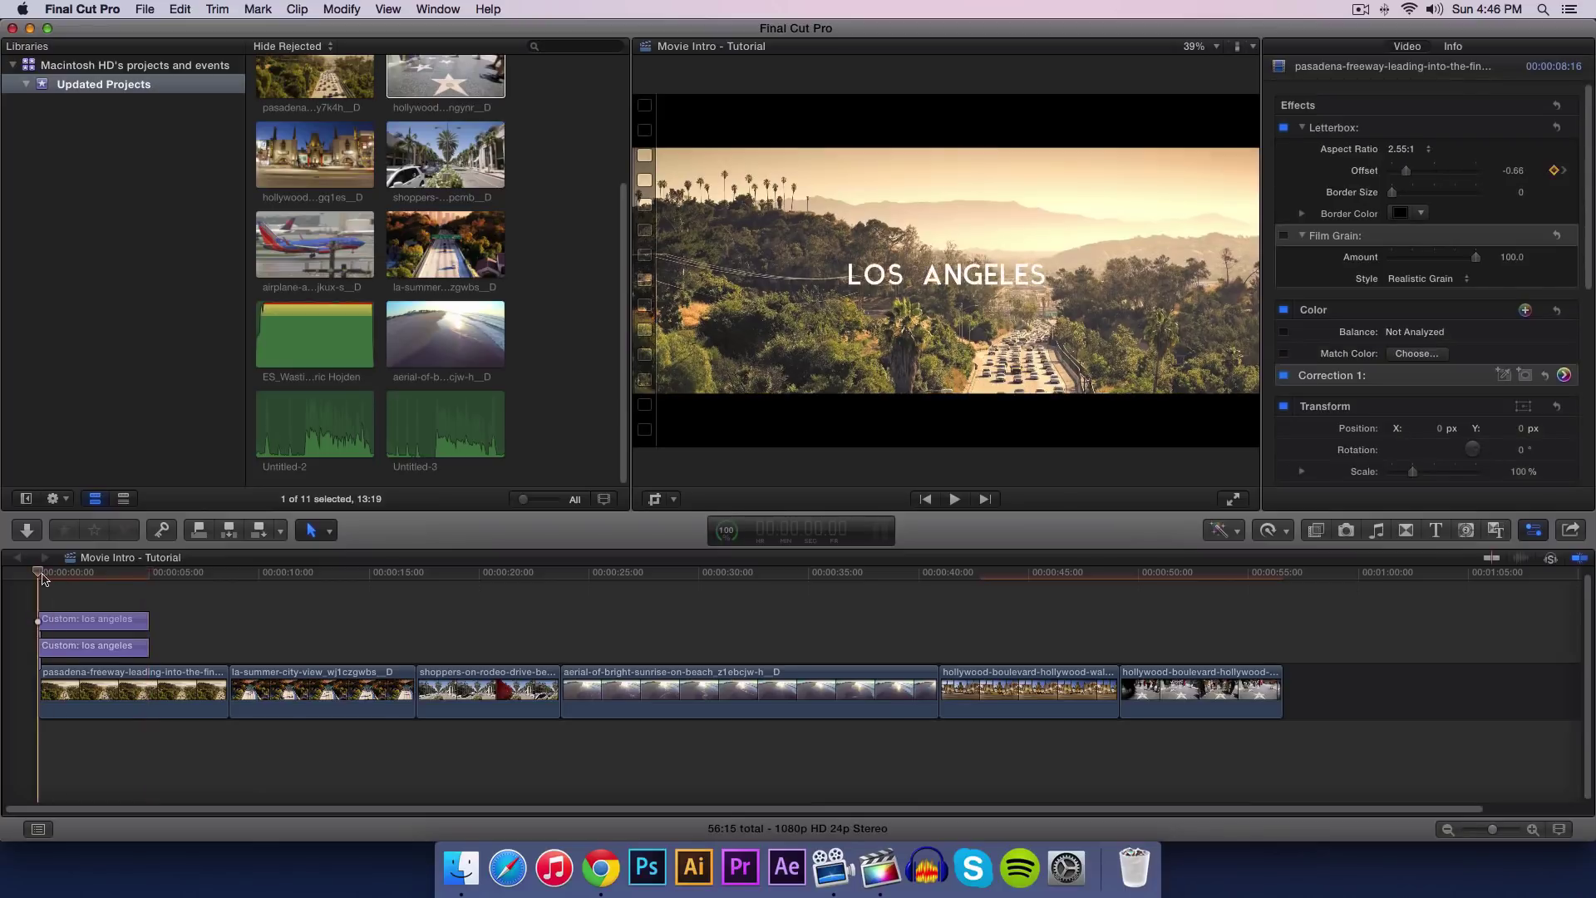
pyautogui.click(80, 625)
pyautogui.moveTo(932, 284); pyautogui.dragTo(933, 310)
# Step: Replace the duplicated title's text with "california"
pyautogui.click(1400, 140)
pyautogui.press('super+a')
pyautogui.write('caligorni')
pyautogui.press('BackSpace')
pyautogui.press('BackSpace')
pyautogui.press('BackSpace')
pyautogui.press('BackSpace')
pyautogui.press('BackSpace')
pyautogui.write('fornia')
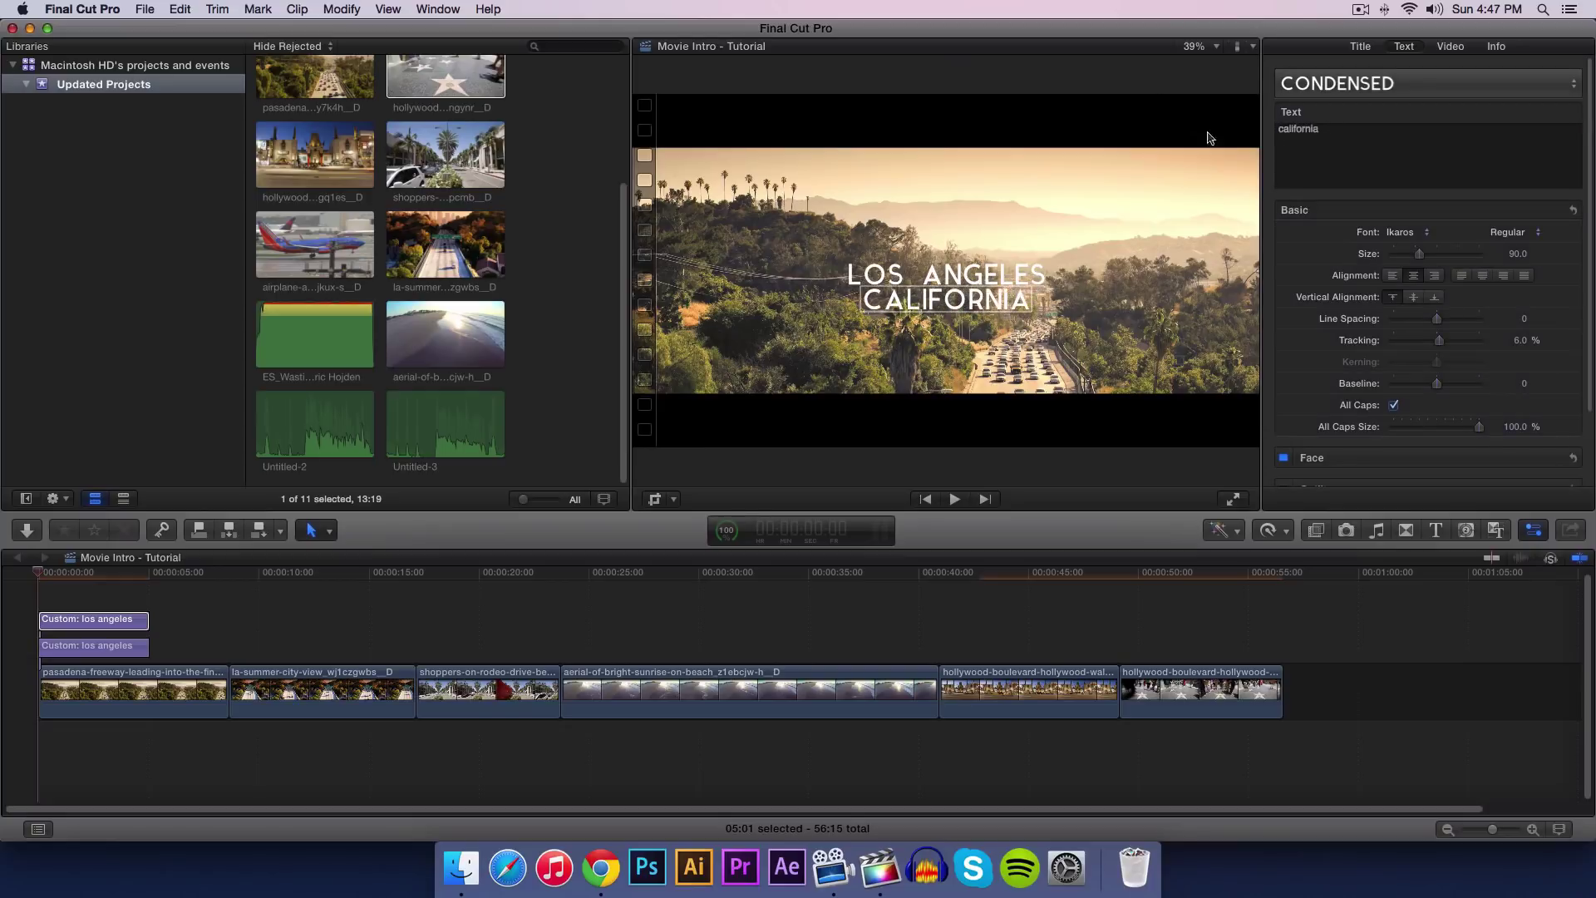
# Step: Change the california title's font to Ostrich in Medium weight
pyautogui.click(1403, 232)
pyautogui.scroll(-10, 1409, 203)
pyautogui.scroll(20, 1411, 205)
pyautogui.scroll(-18, 1414, 499)
pyautogui.scroll(-15, 1386, 670)
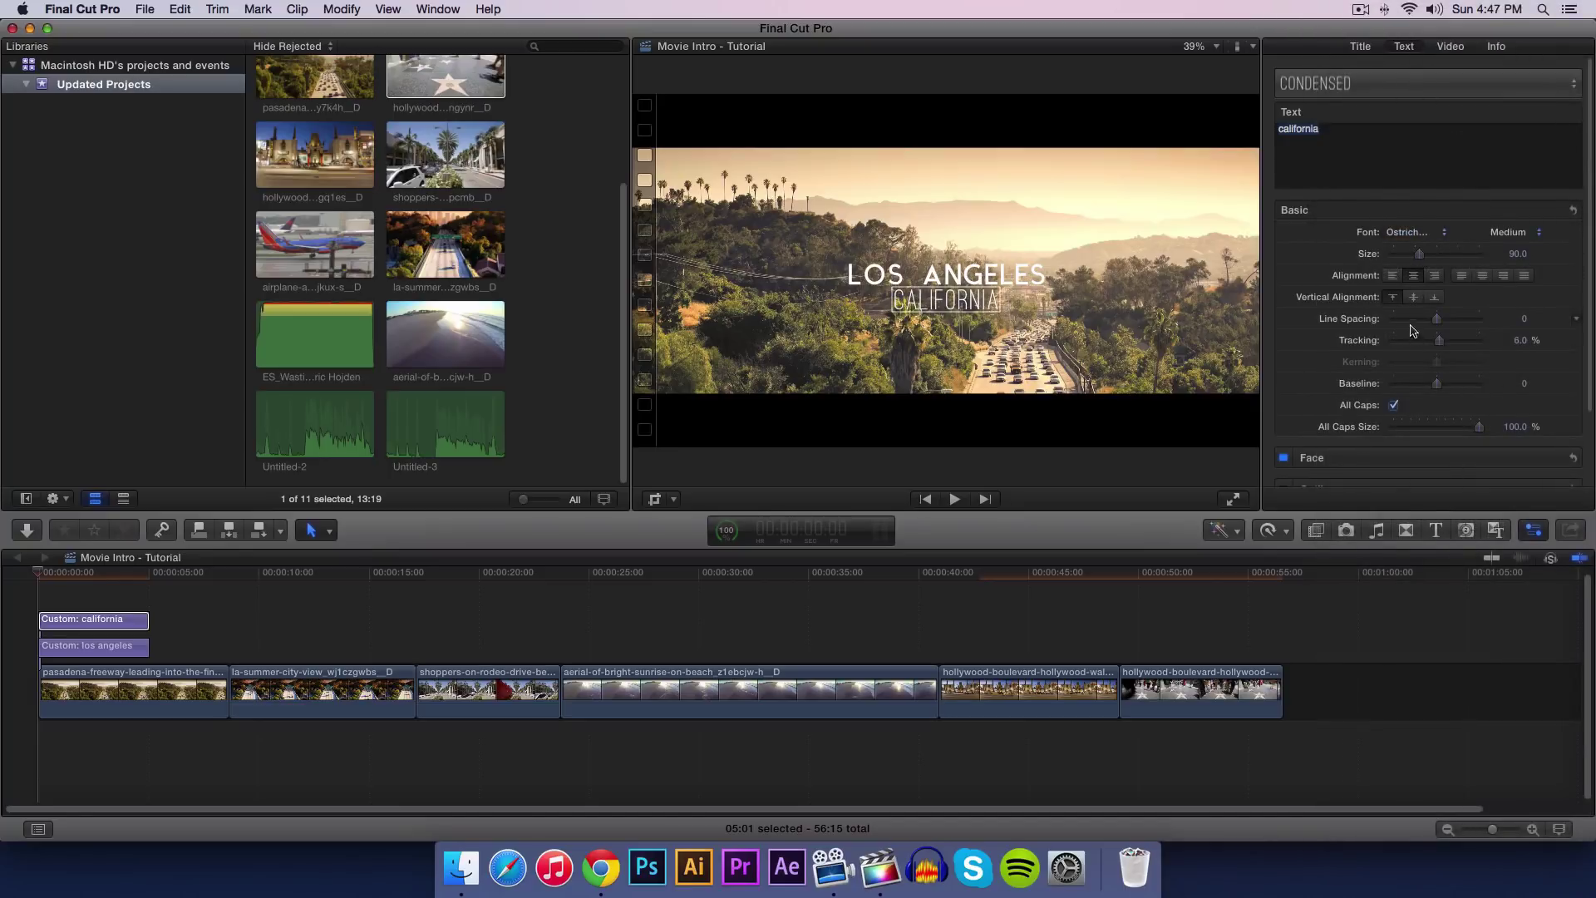
# Step: Widen the california title's letter spacing to a tracking of 40% so it spans the los angeles line
pyautogui.moveTo(1443, 345); pyautogui.dragTo(1456, 344)
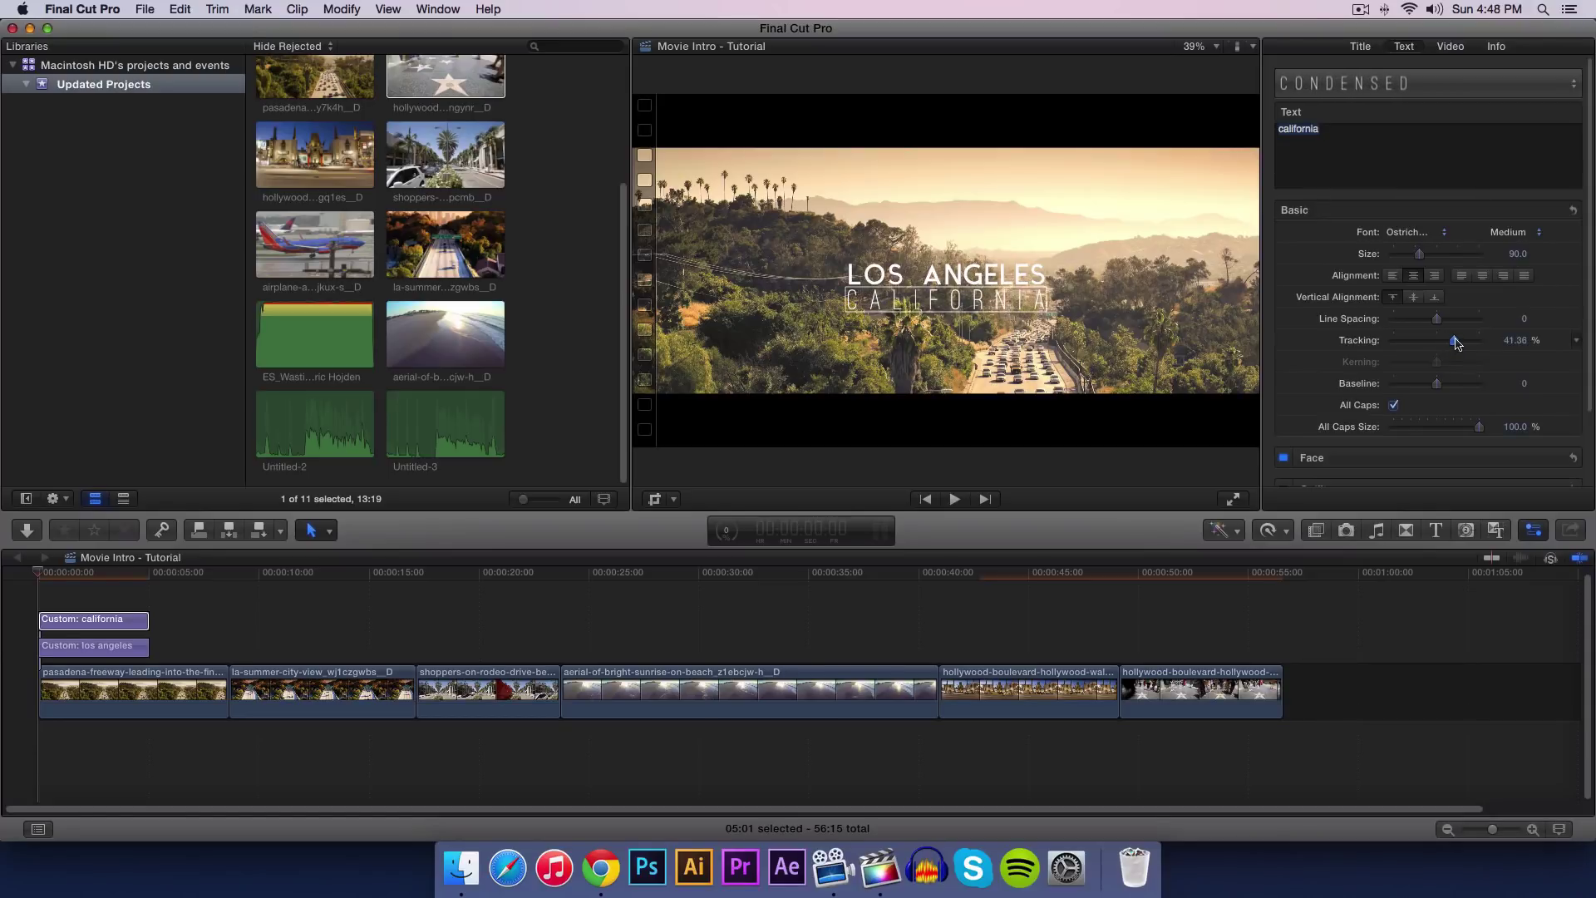
pyautogui.click(1517, 346)
pyautogui.write('40')
pyautogui.press('Return')
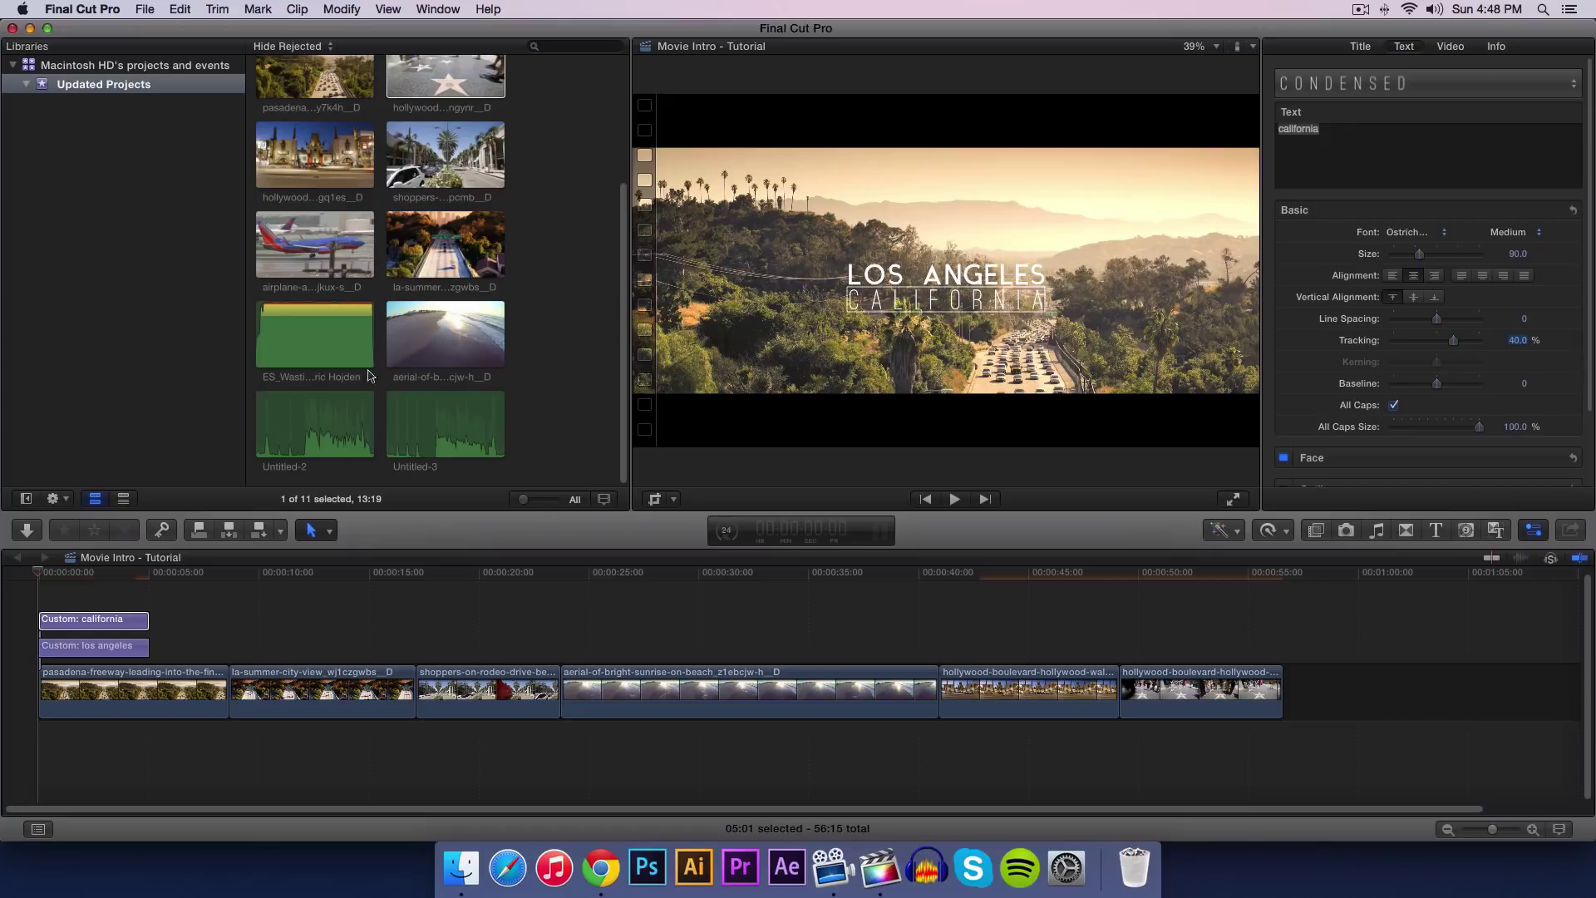
# Step: Add the ES_Wasting Time music track beneath the clips at the timeline start and hide the inspector
pyautogui.click(300, 339)
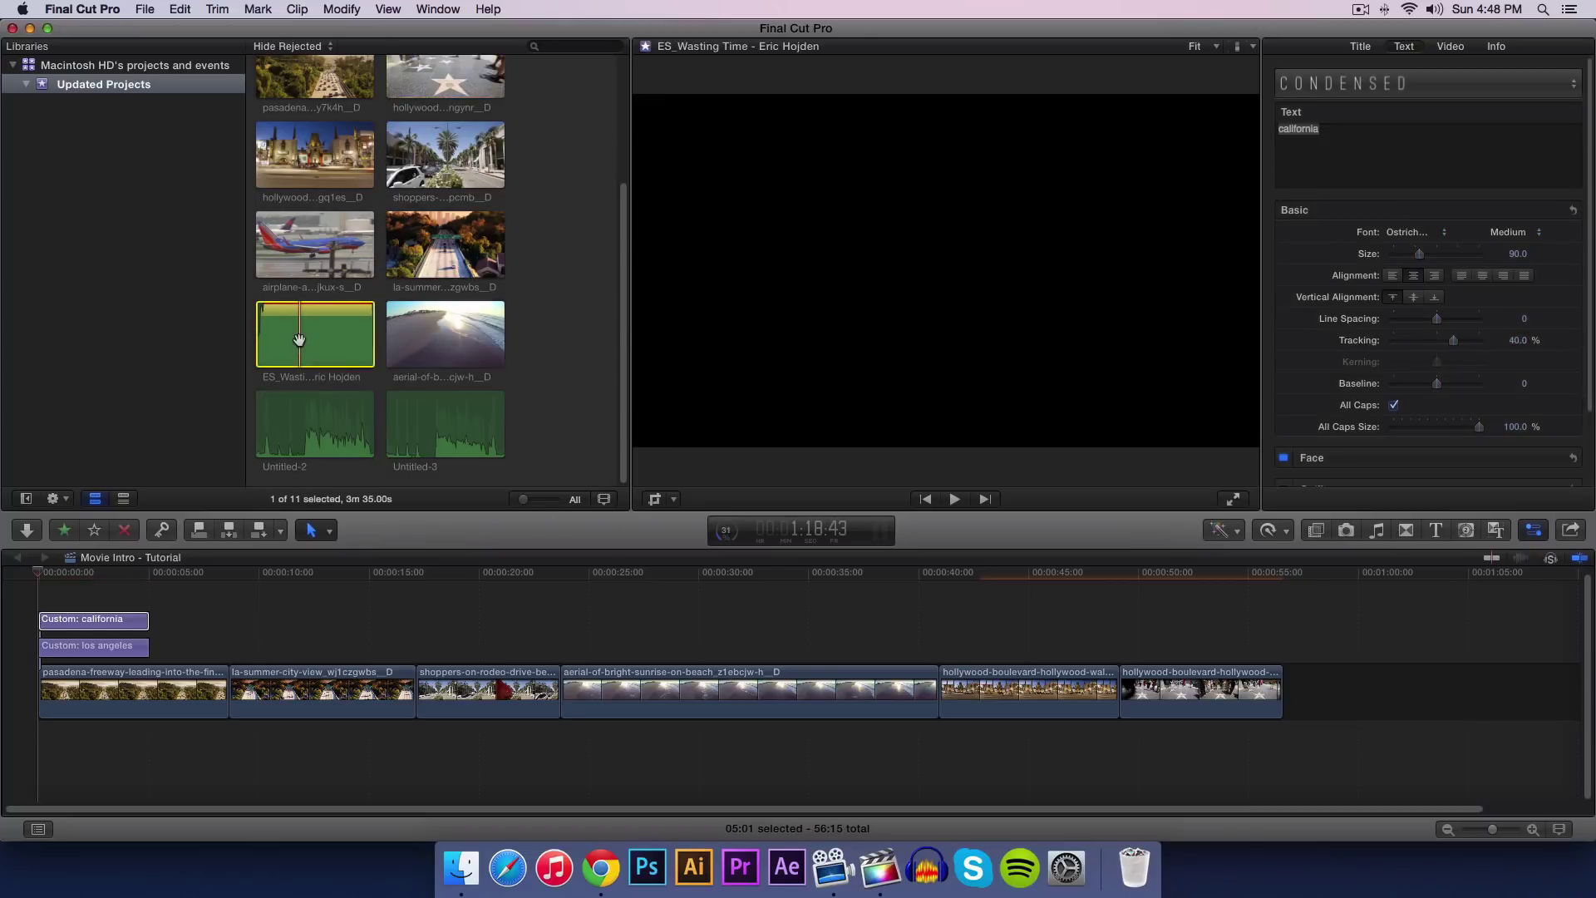
pyautogui.moveTo(299, 336); pyautogui.dragTo(39, 770)
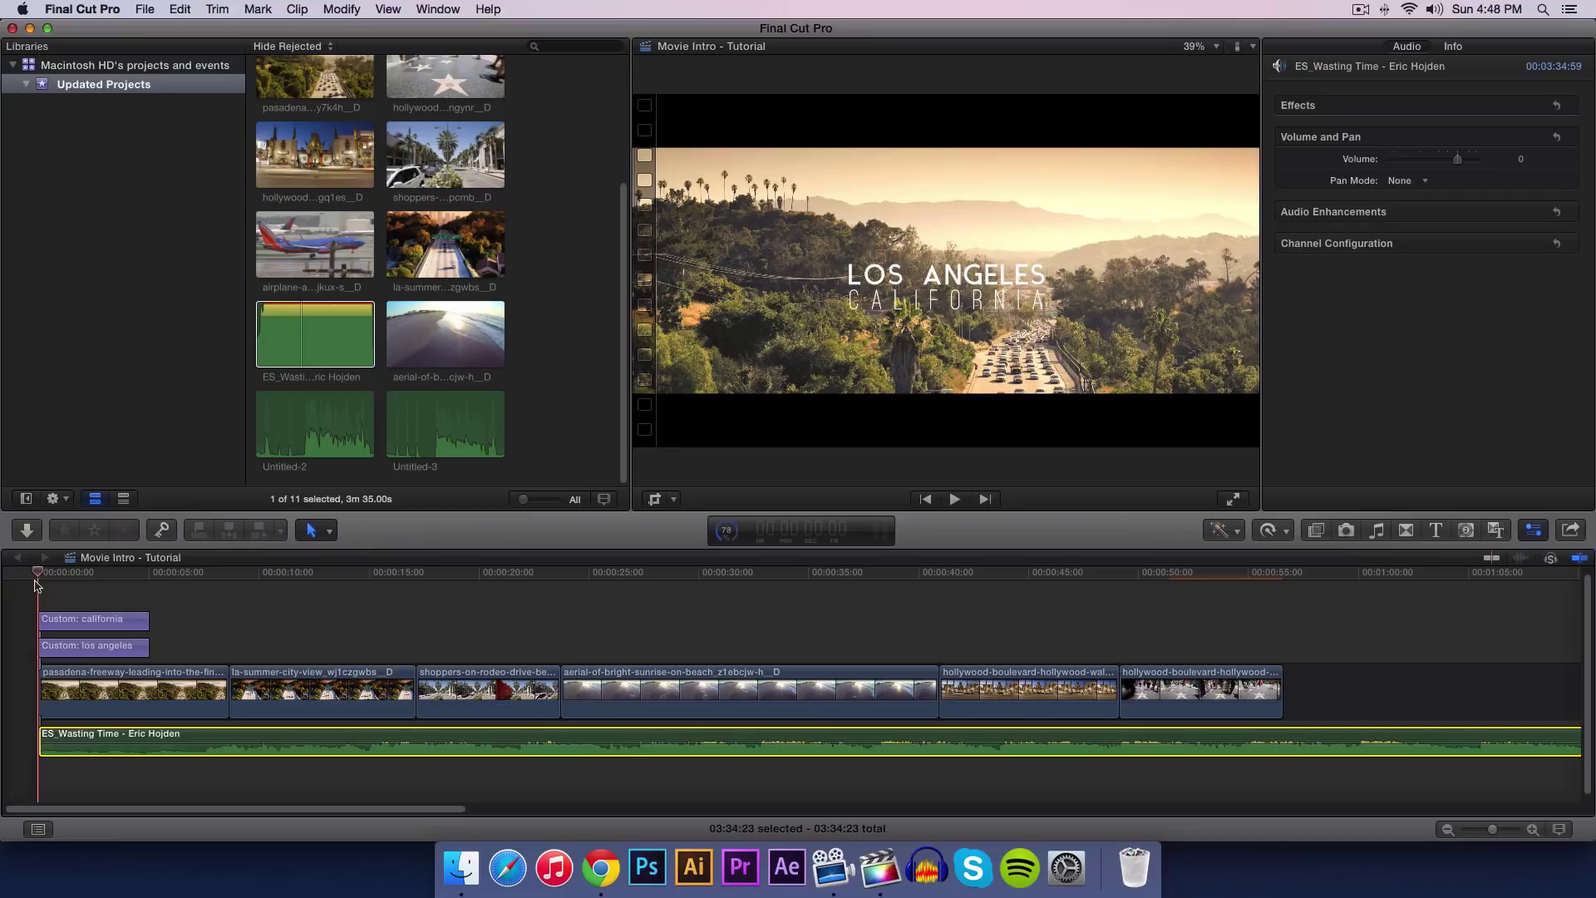
pyautogui.click(1532, 531)
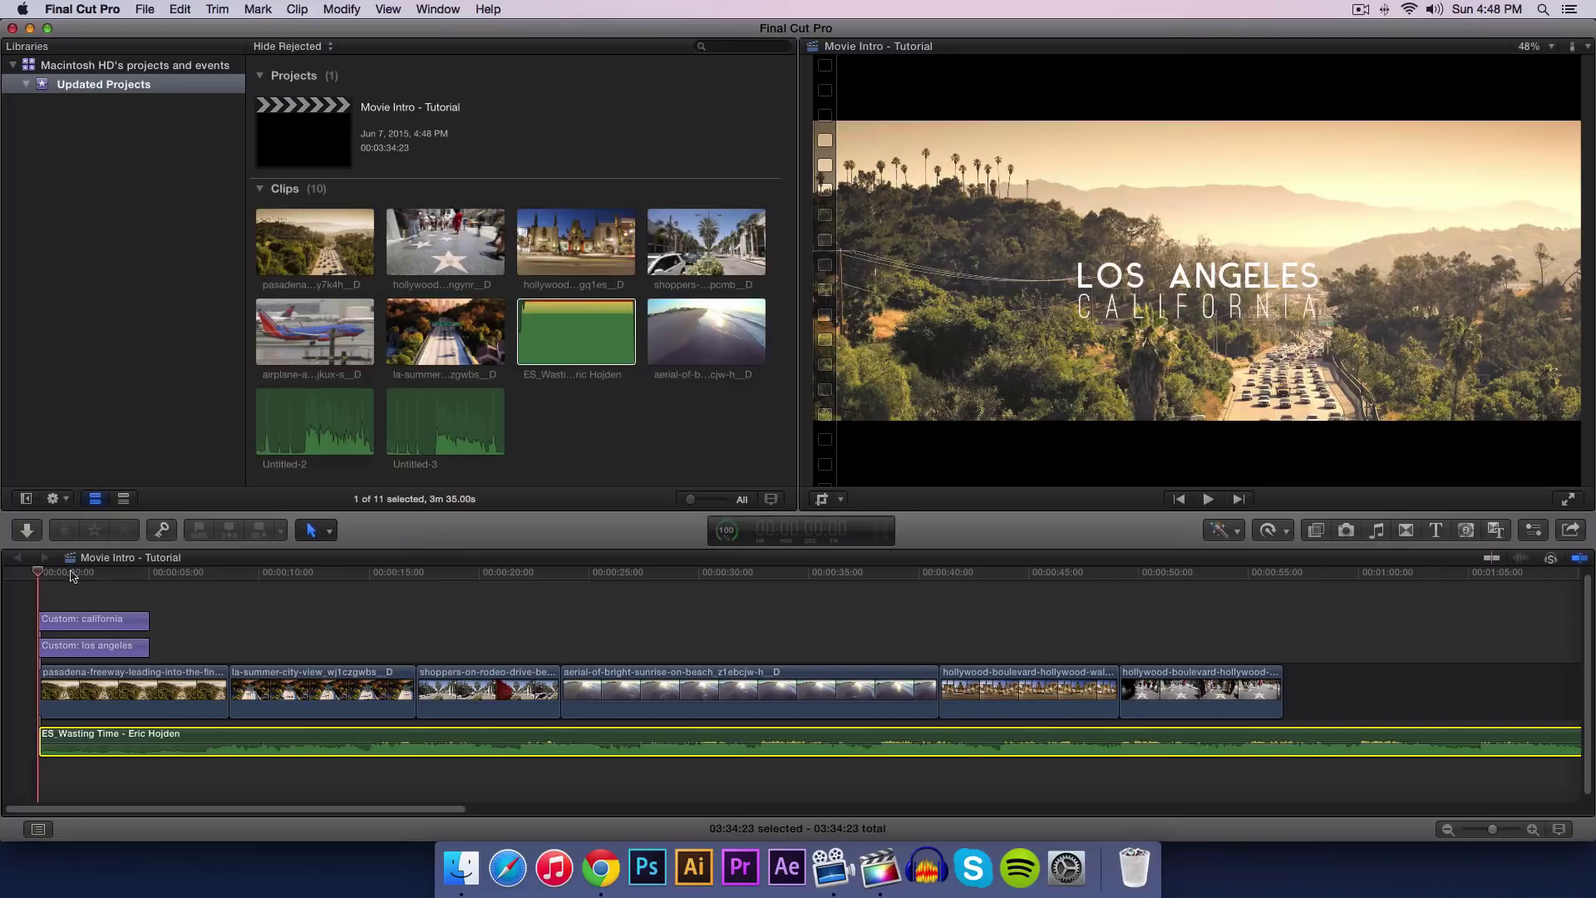
pyautogui.press('space')
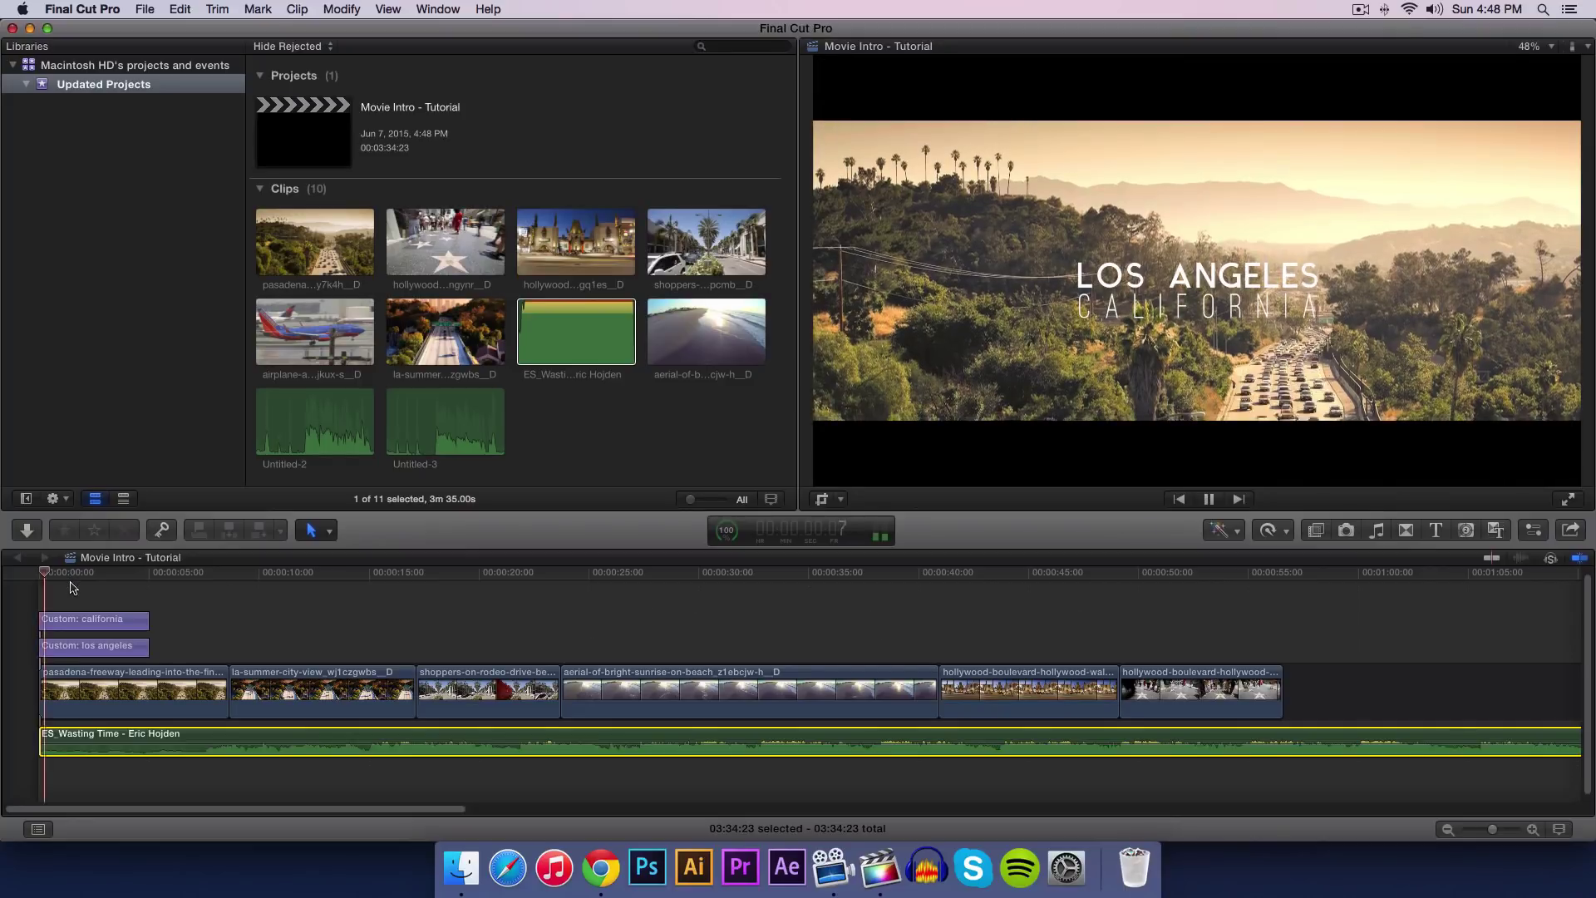
pyautogui.press('space')
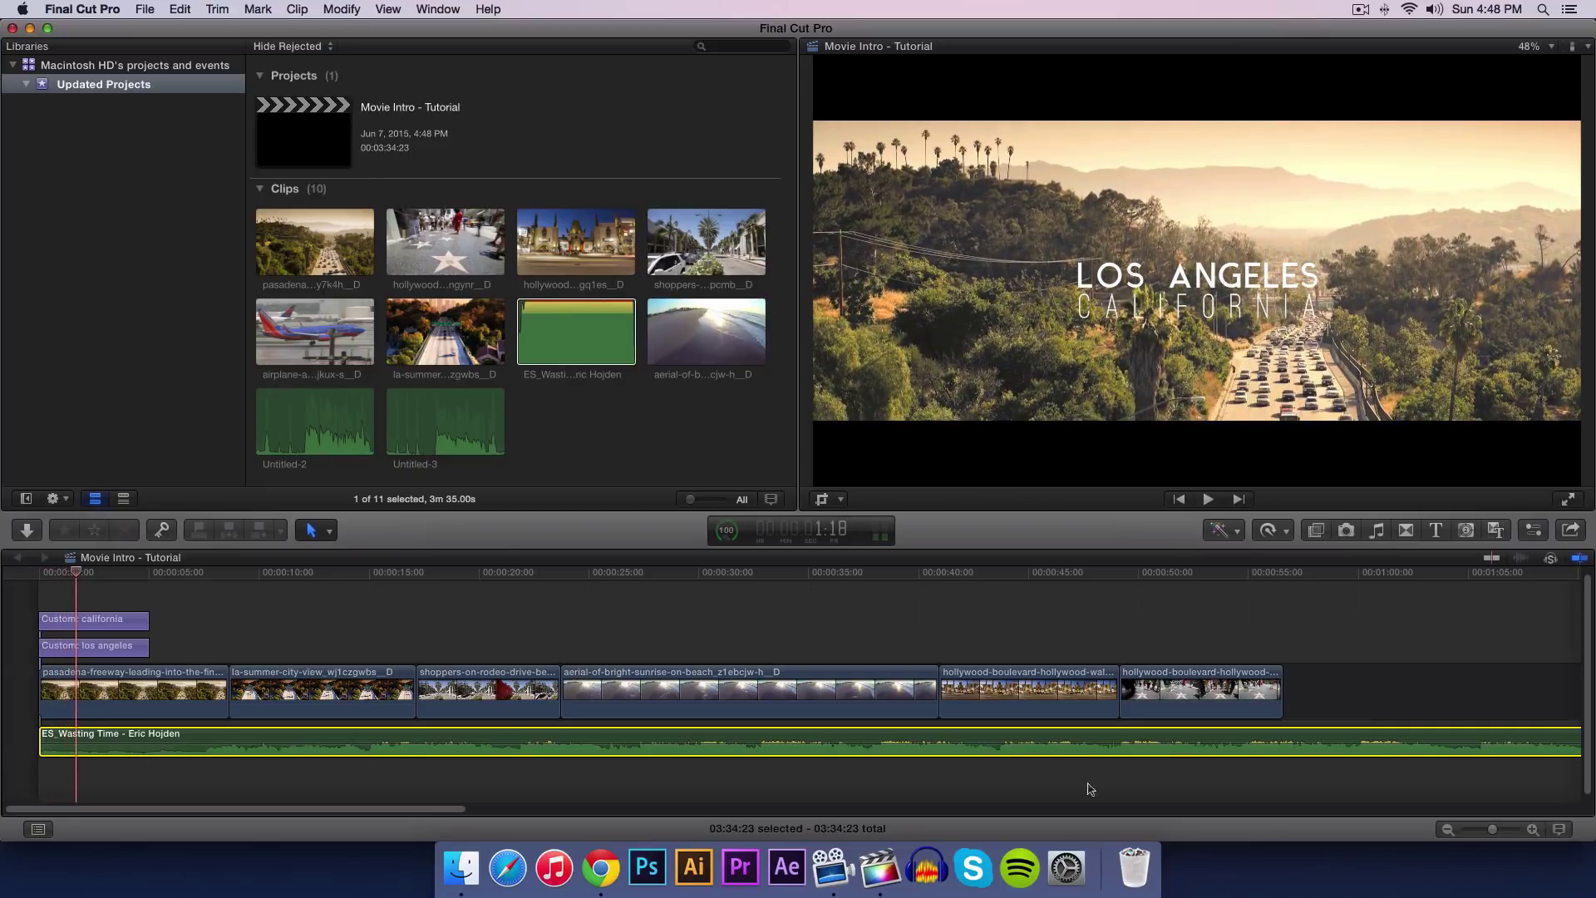
# Step: Stagger the two titles, starting los angeles at about 1:18 and california at about 3:15
pyautogui.moveTo(1497, 831); pyautogui.dragTo(1508, 829)
pyautogui.hscroll(-3, 250, 715)
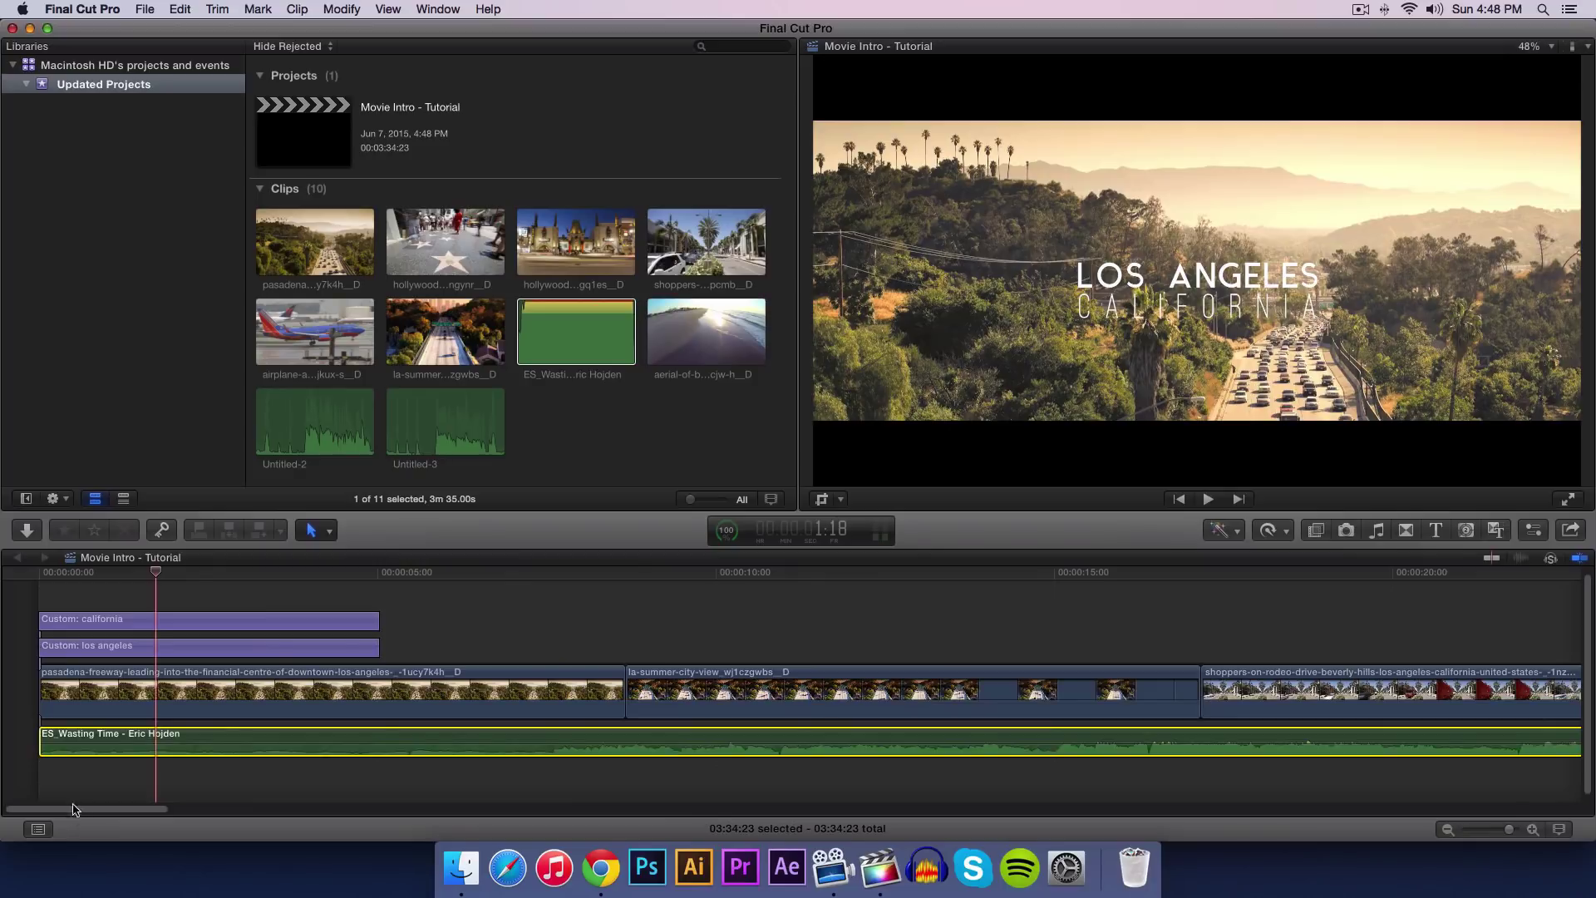
pyautogui.moveTo(478, 648); pyautogui.dragTo(411, 623)
pyautogui.click(329, 603)
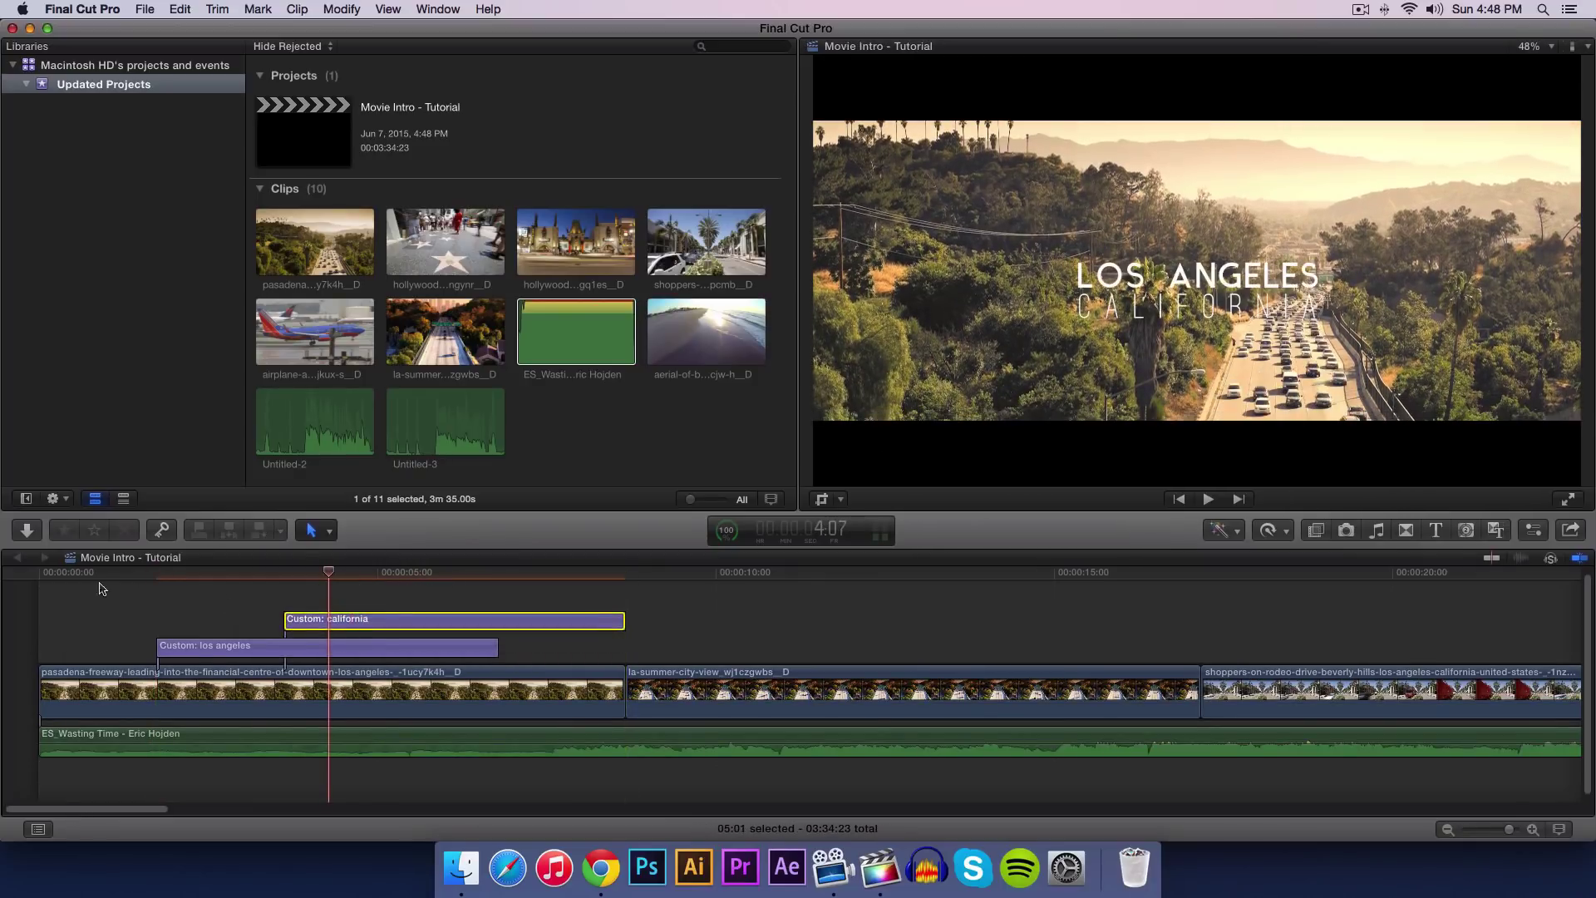
# Step: Move the los angeles title back to start about five frames into the timeline, and nudge it slightly earlier after a playback check
pyautogui.click(38, 574)
pyautogui.click(51, 573)
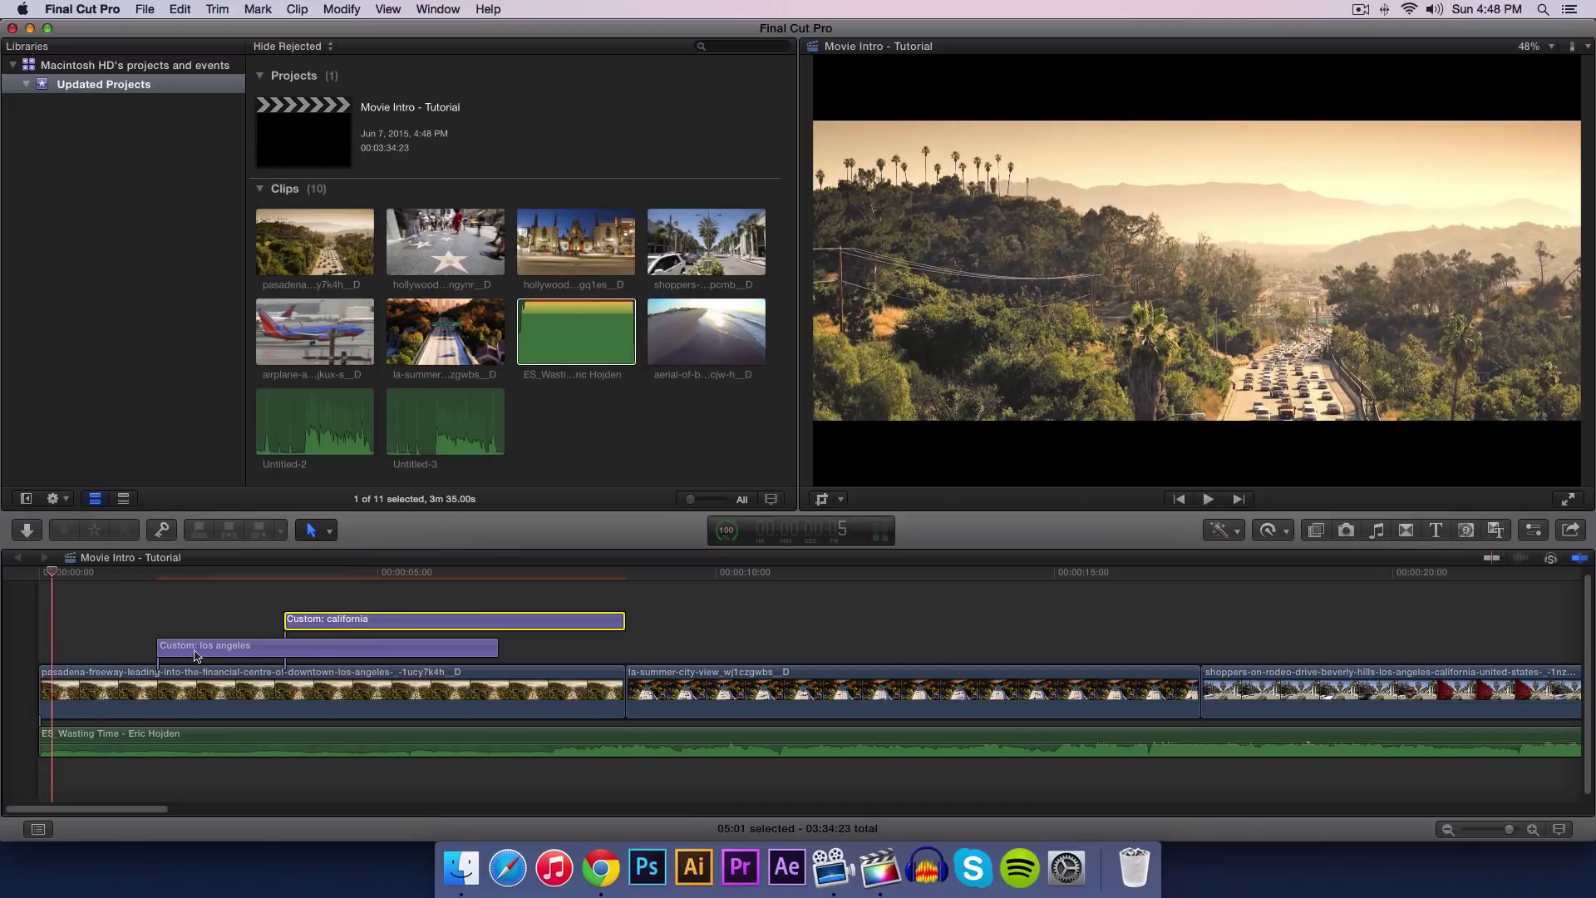
pyautogui.moveTo(191, 656); pyautogui.dragTo(87, 656)
pyautogui.moveTo(378, 668); pyautogui.dragTo(377, 667)
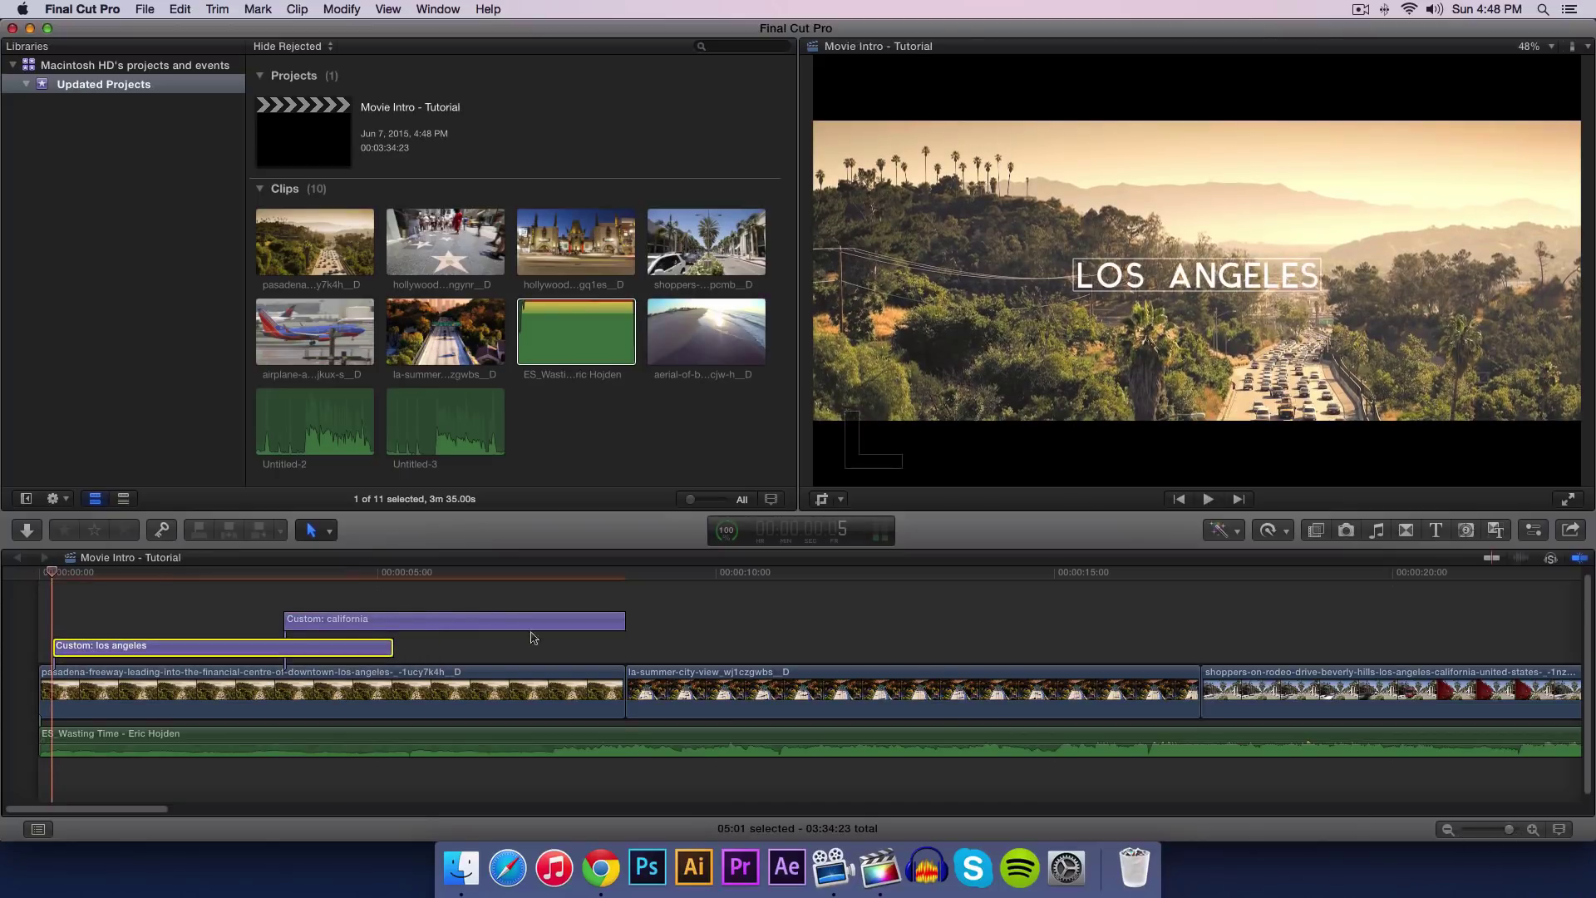
pyautogui.press('space')
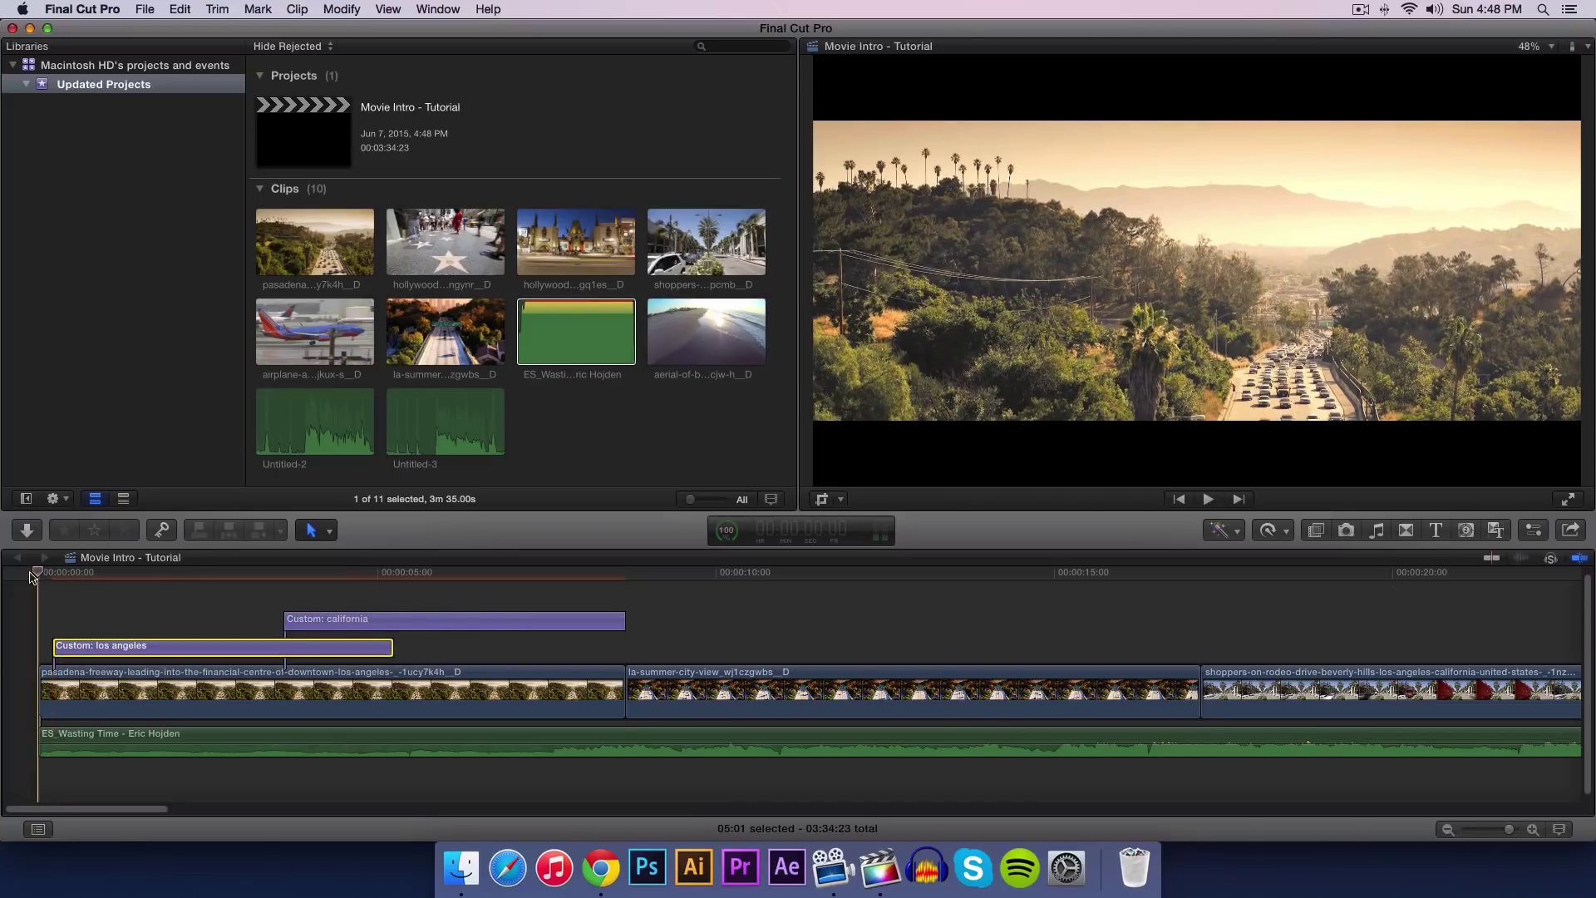
pyautogui.press('space')
pyautogui.moveTo(70, 649); pyautogui.dragTo(69, 650)
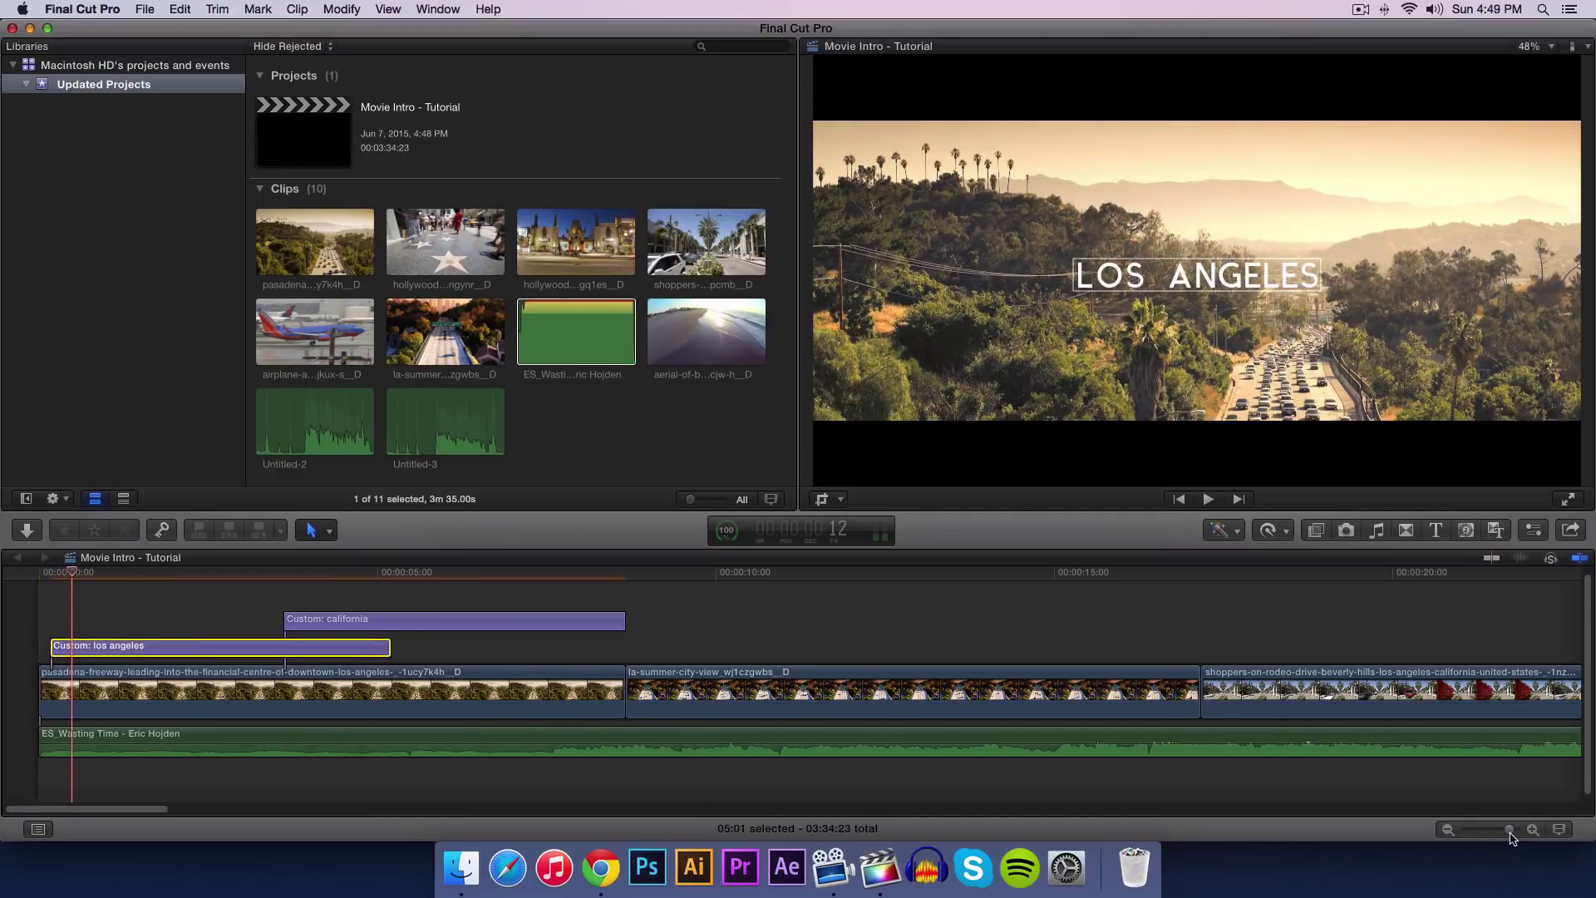
# Step: Shift the los angeles title to start about one frame into the timeline and play back its entrance
pyautogui.moveTo(1510, 835); pyautogui.dragTo(1511, 835)
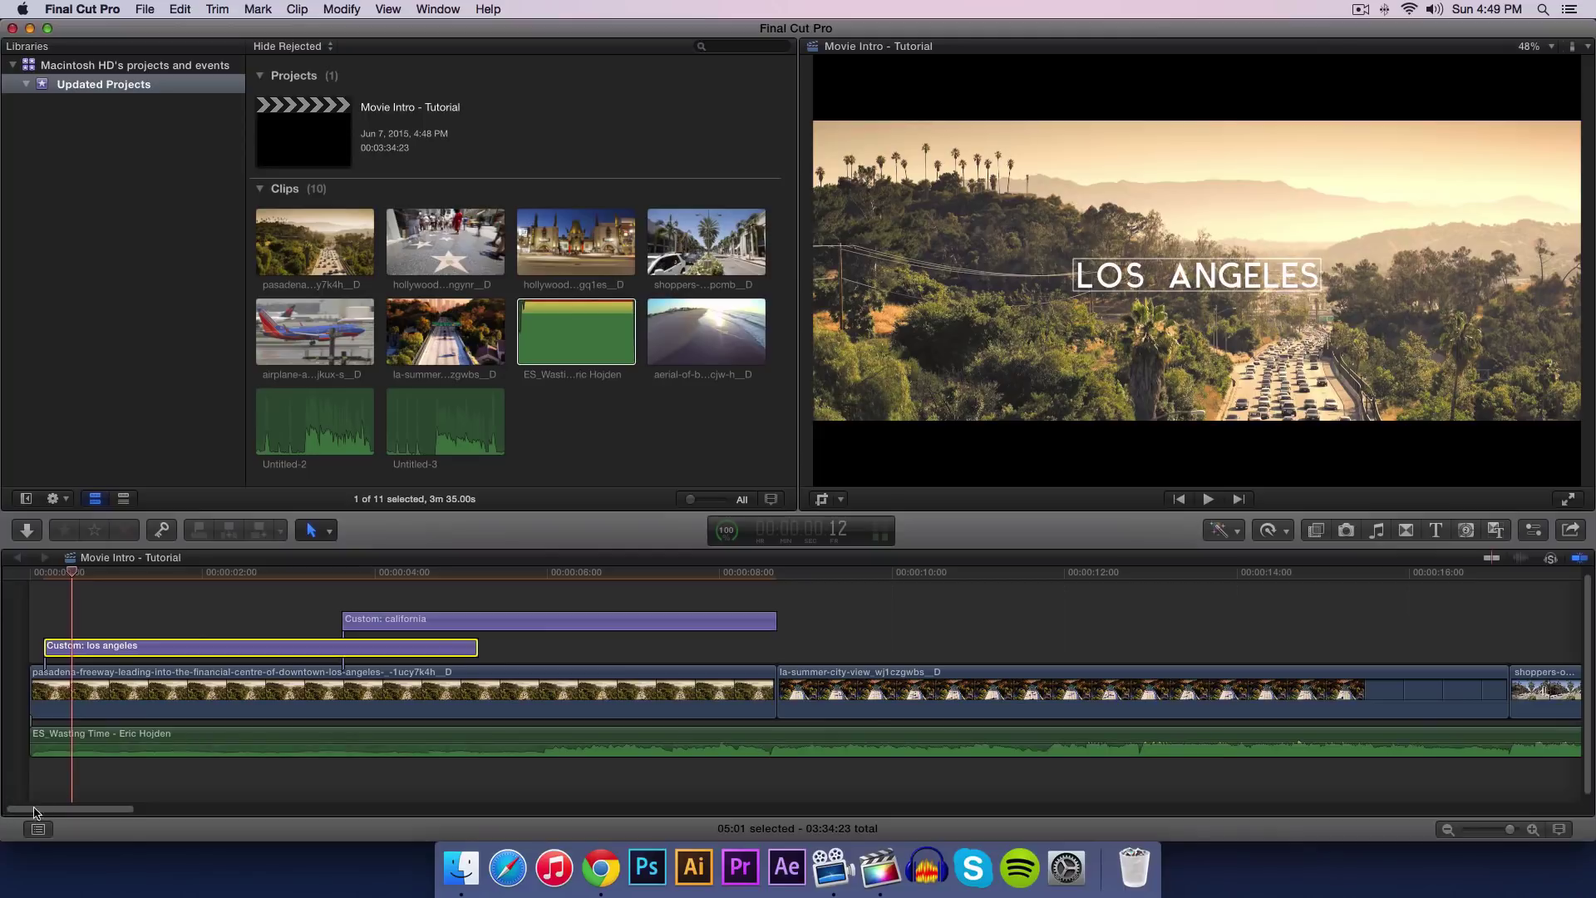
pyautogui.click(42, 575)
pyautogui.press('Home')
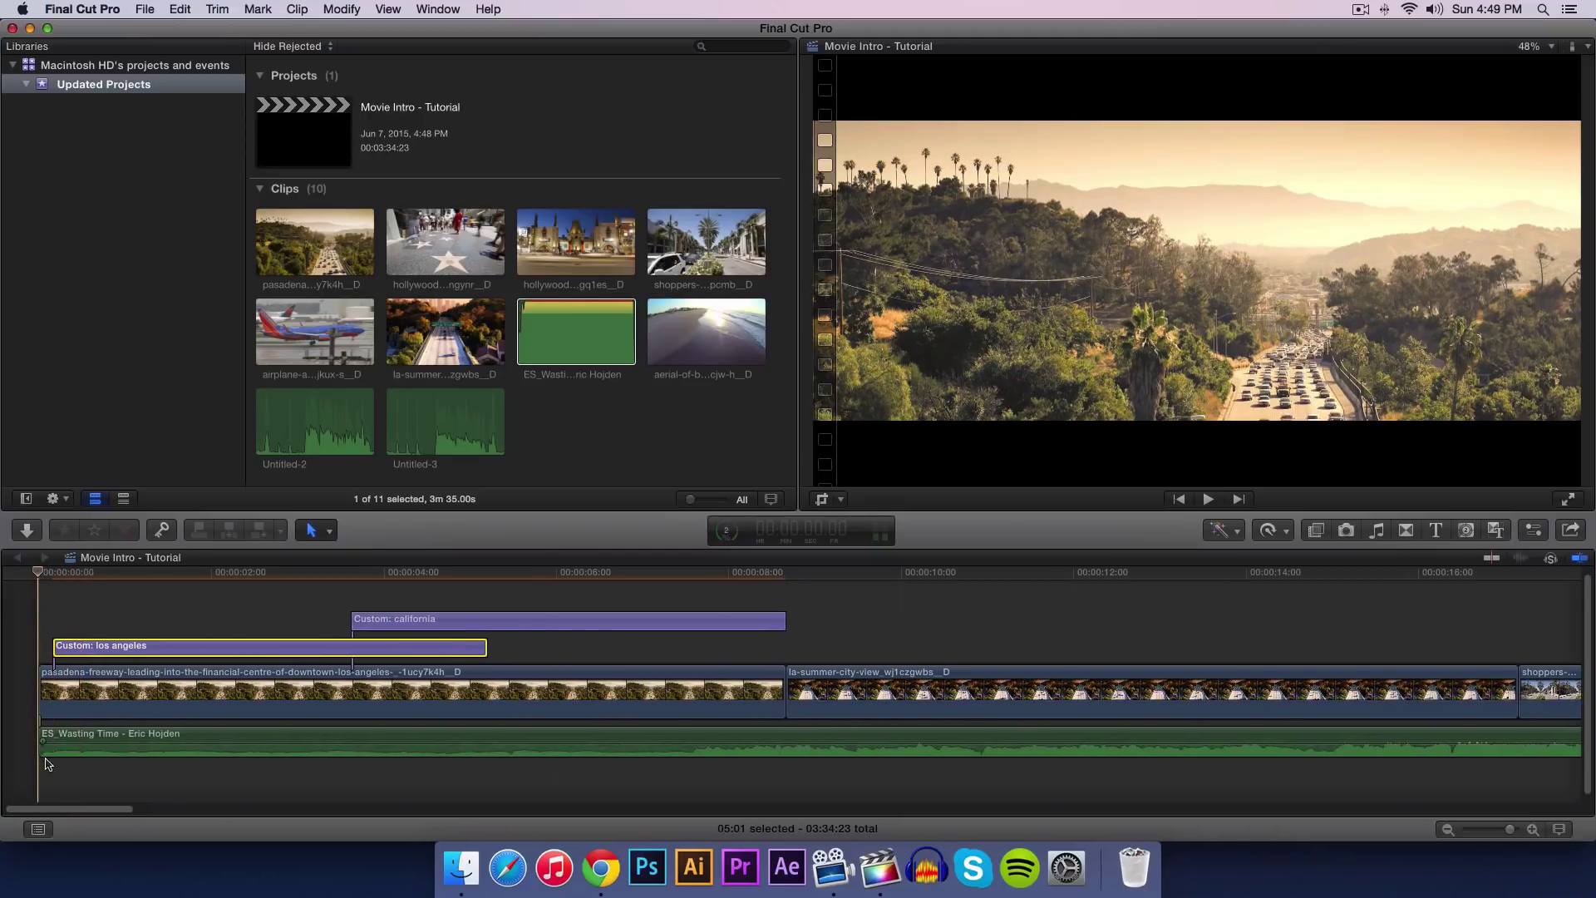
pyautogui.moveTo(66, 653); pyautogui.dragTo(50, 625)
pyautogui.moveTo(1506, 827); pyautogui.dragTo(1513, 827)
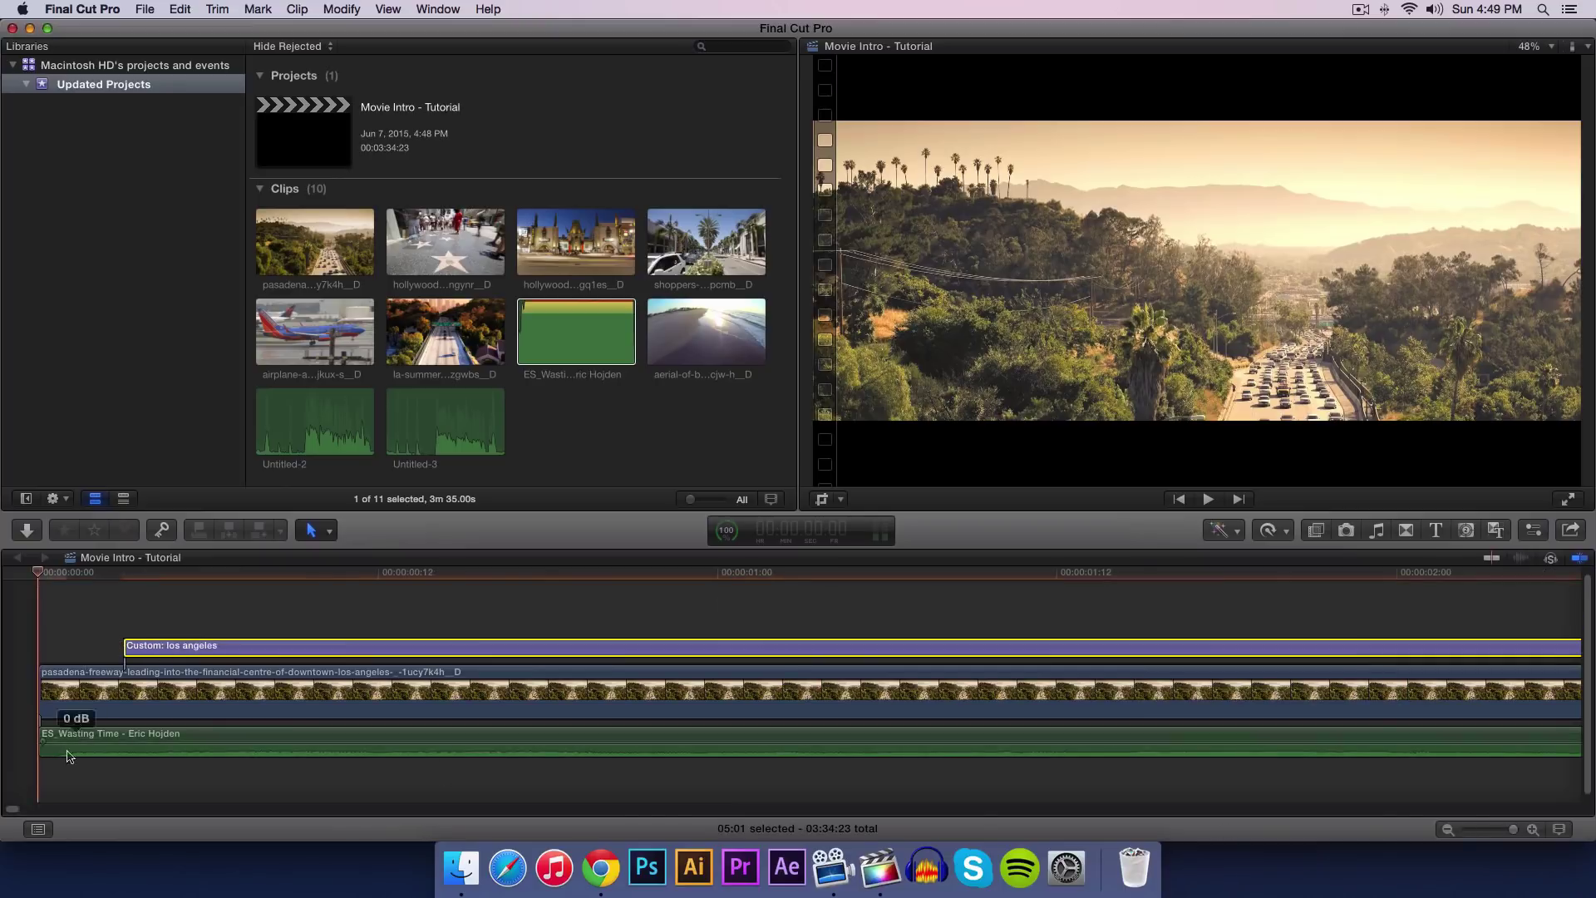
pyautogui.moveTo(150, 652); pyautogui.dragTo(101, 651)
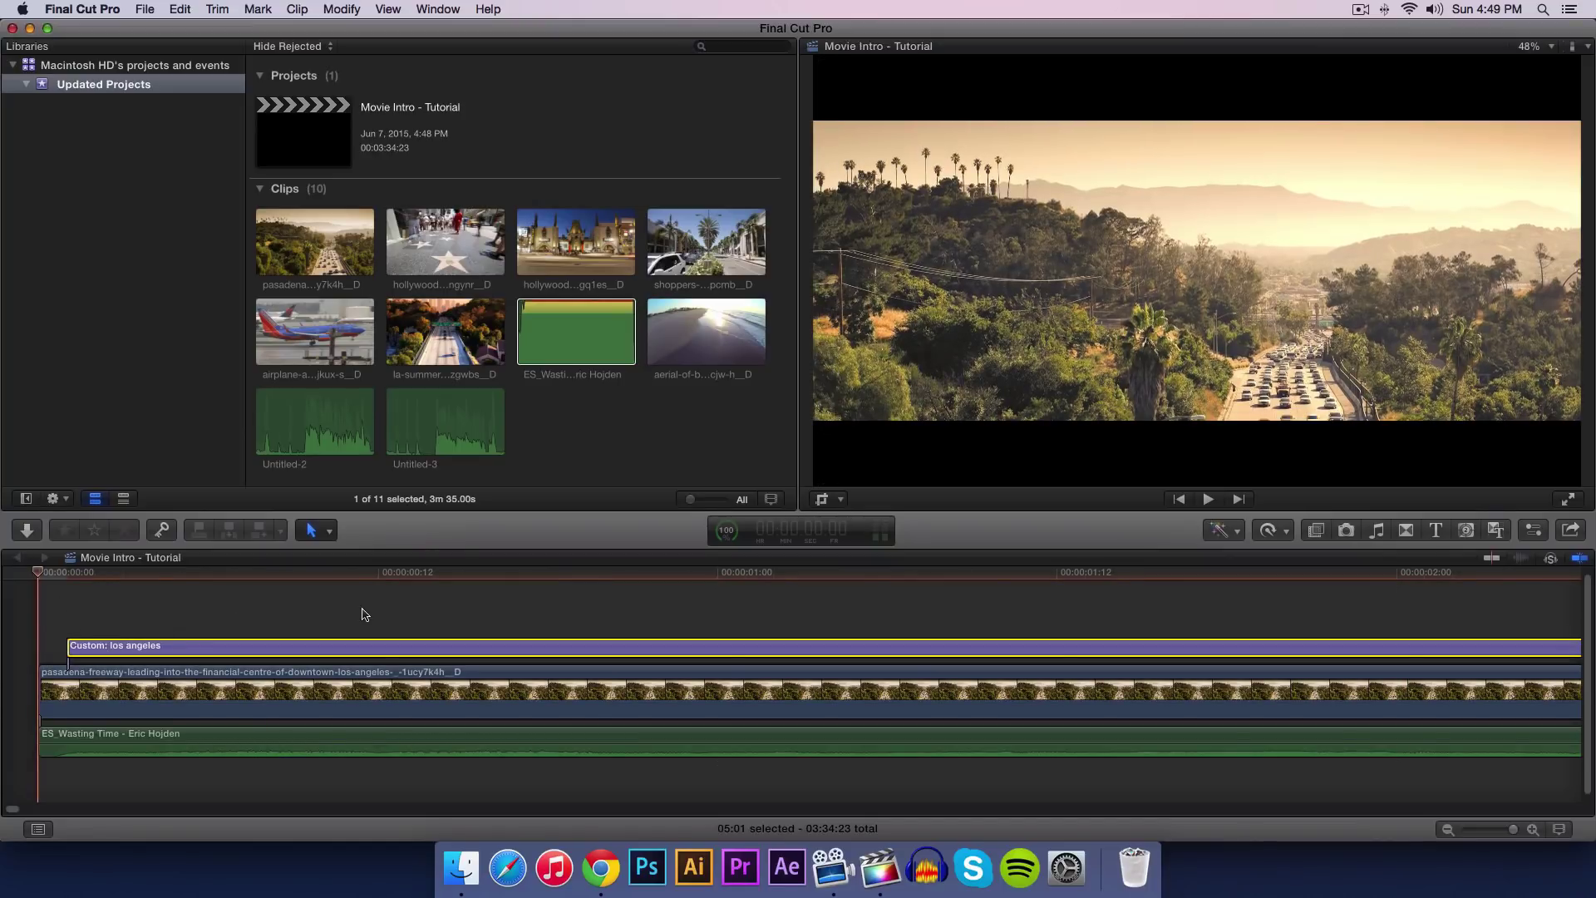
pyautogui.press('space')
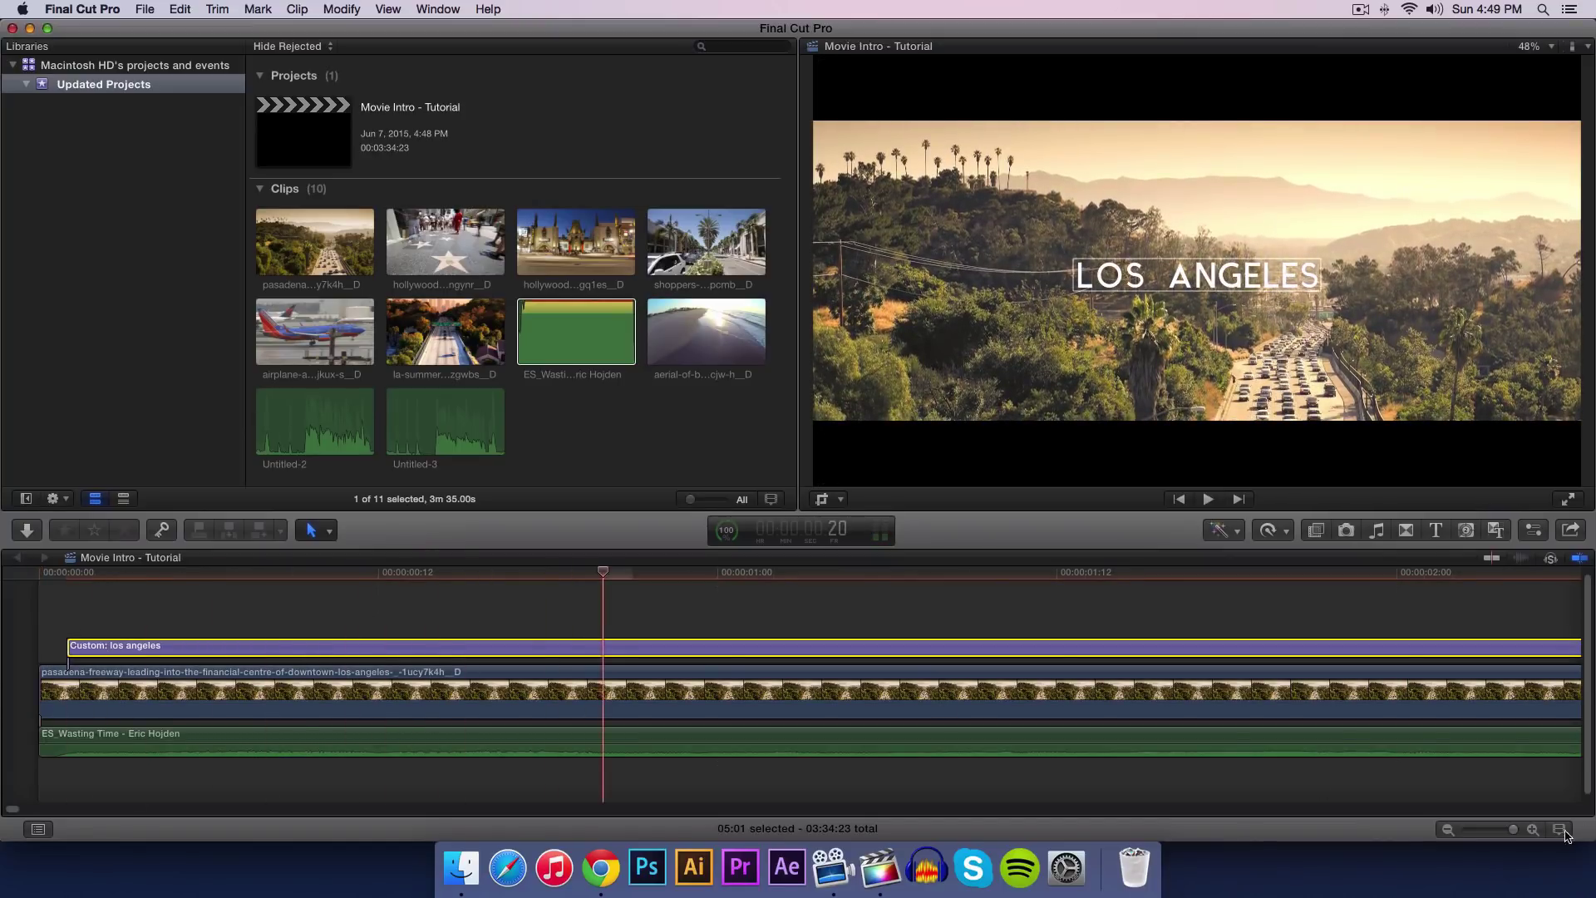
# Step: Move the california title earlier to start at about 2:19 and play back its entrance against the music
pyautogui.moveTo(1517, 833); pyautogui.dragTo(1511, 833)
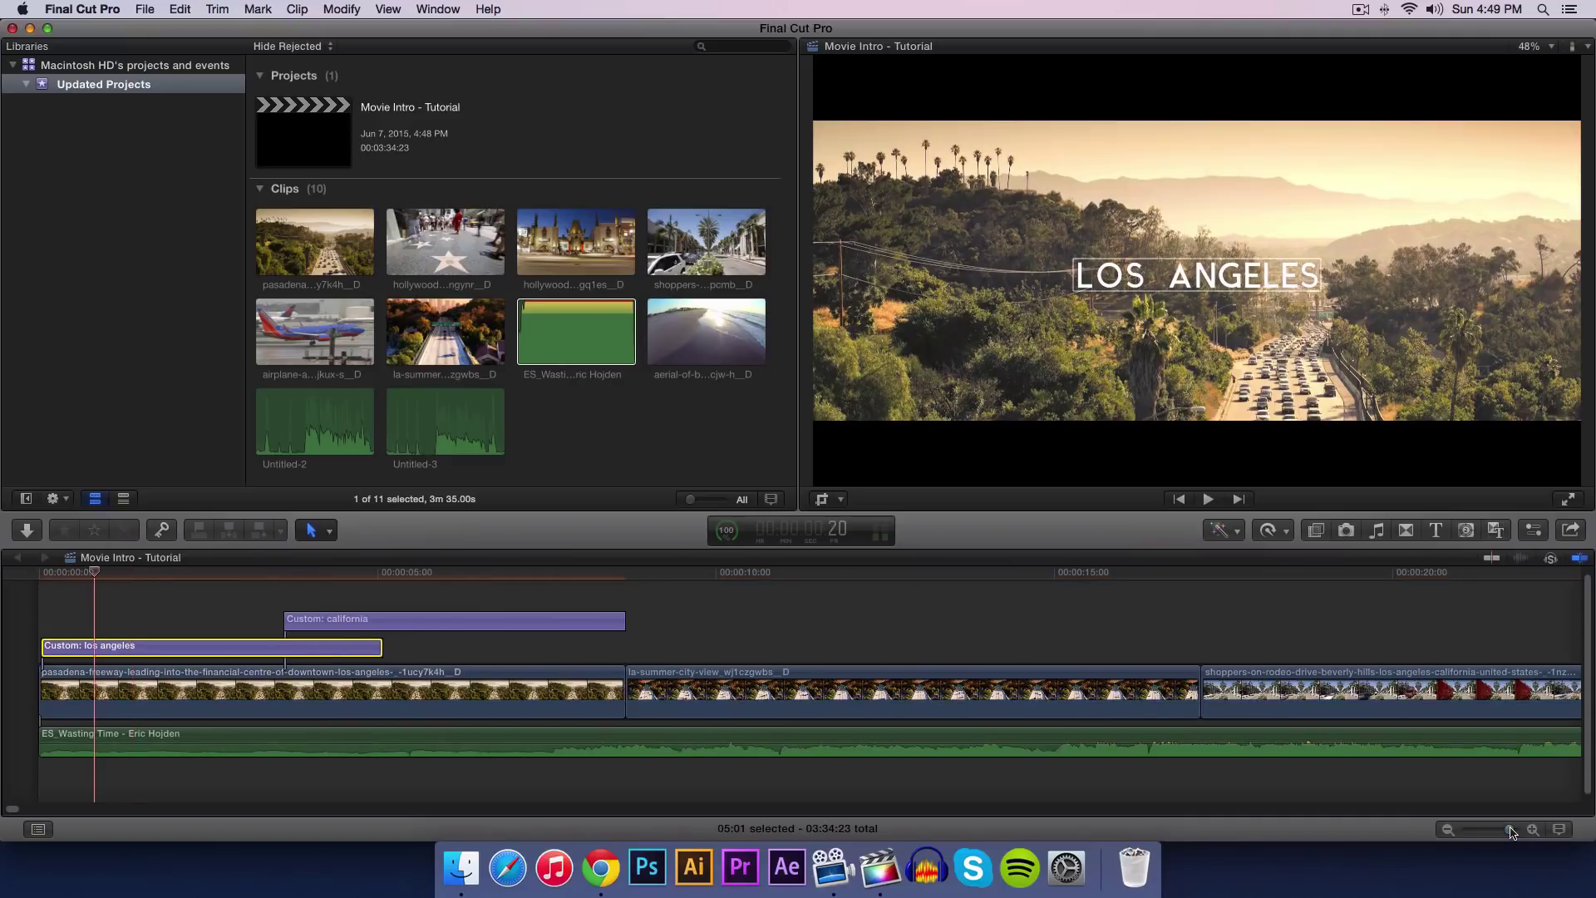
pyautogui.press('space')
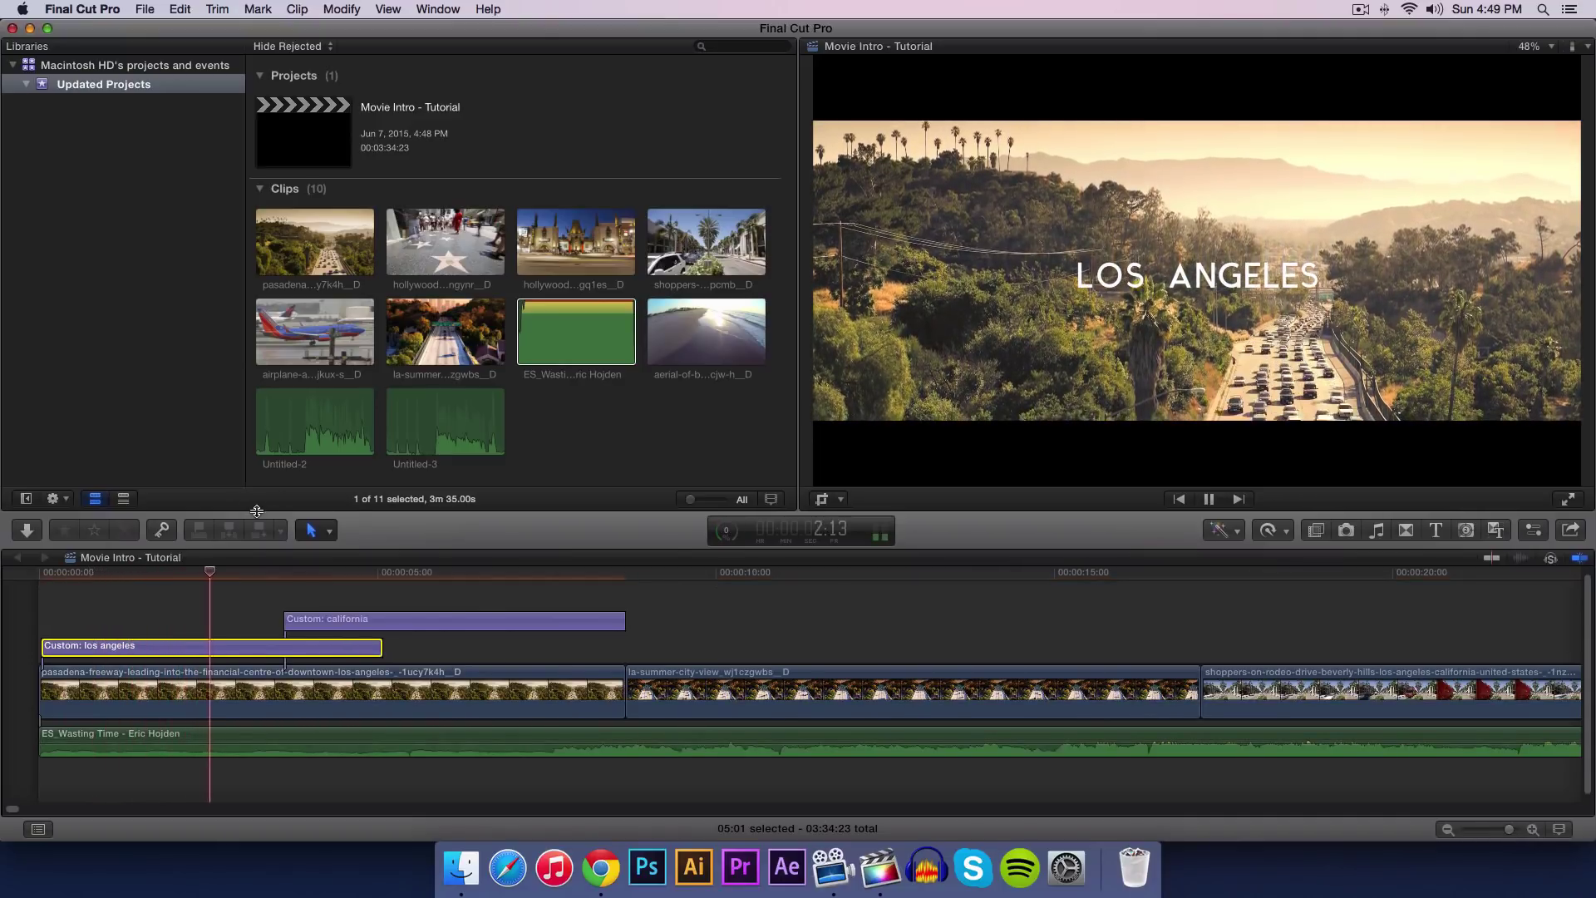
pyautogui.moveTo(310, 622); pyautogui.dragTo(254, 621)
pyautogui.click(200, 572)
pyautogui.press('space')
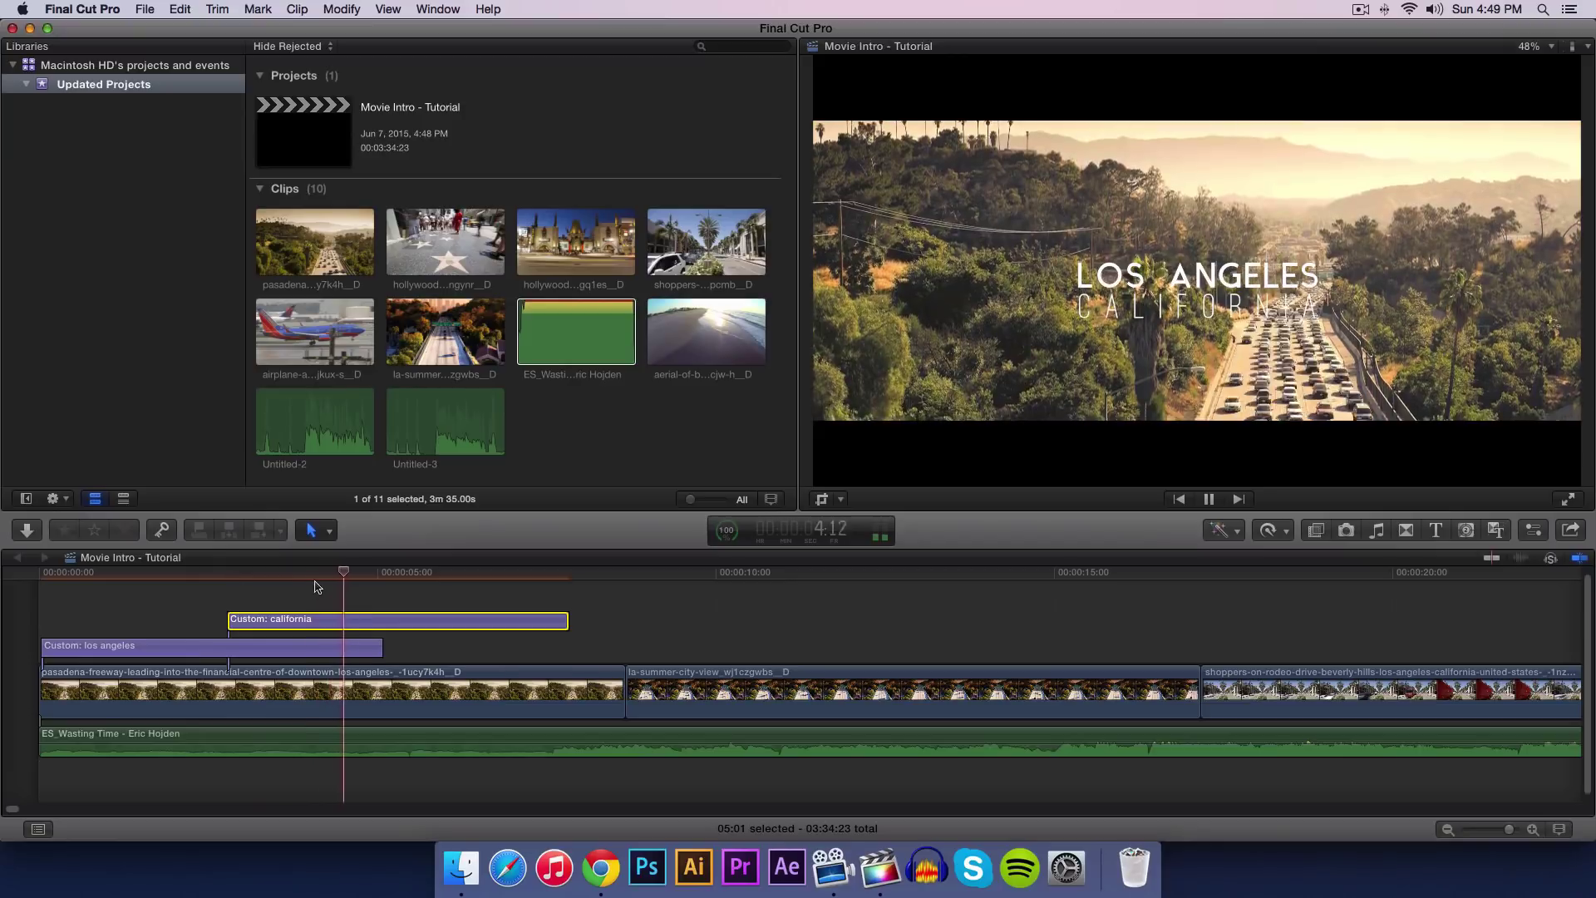
pyautogui.press('space')
# Step: Play the titles from the timeline start and trim the los angeles title's end to the playhead at about 3:22
pyautogui.moveTo(305, 574); pyautogui.dragTo(36, 578)
pyautogui.press('space')
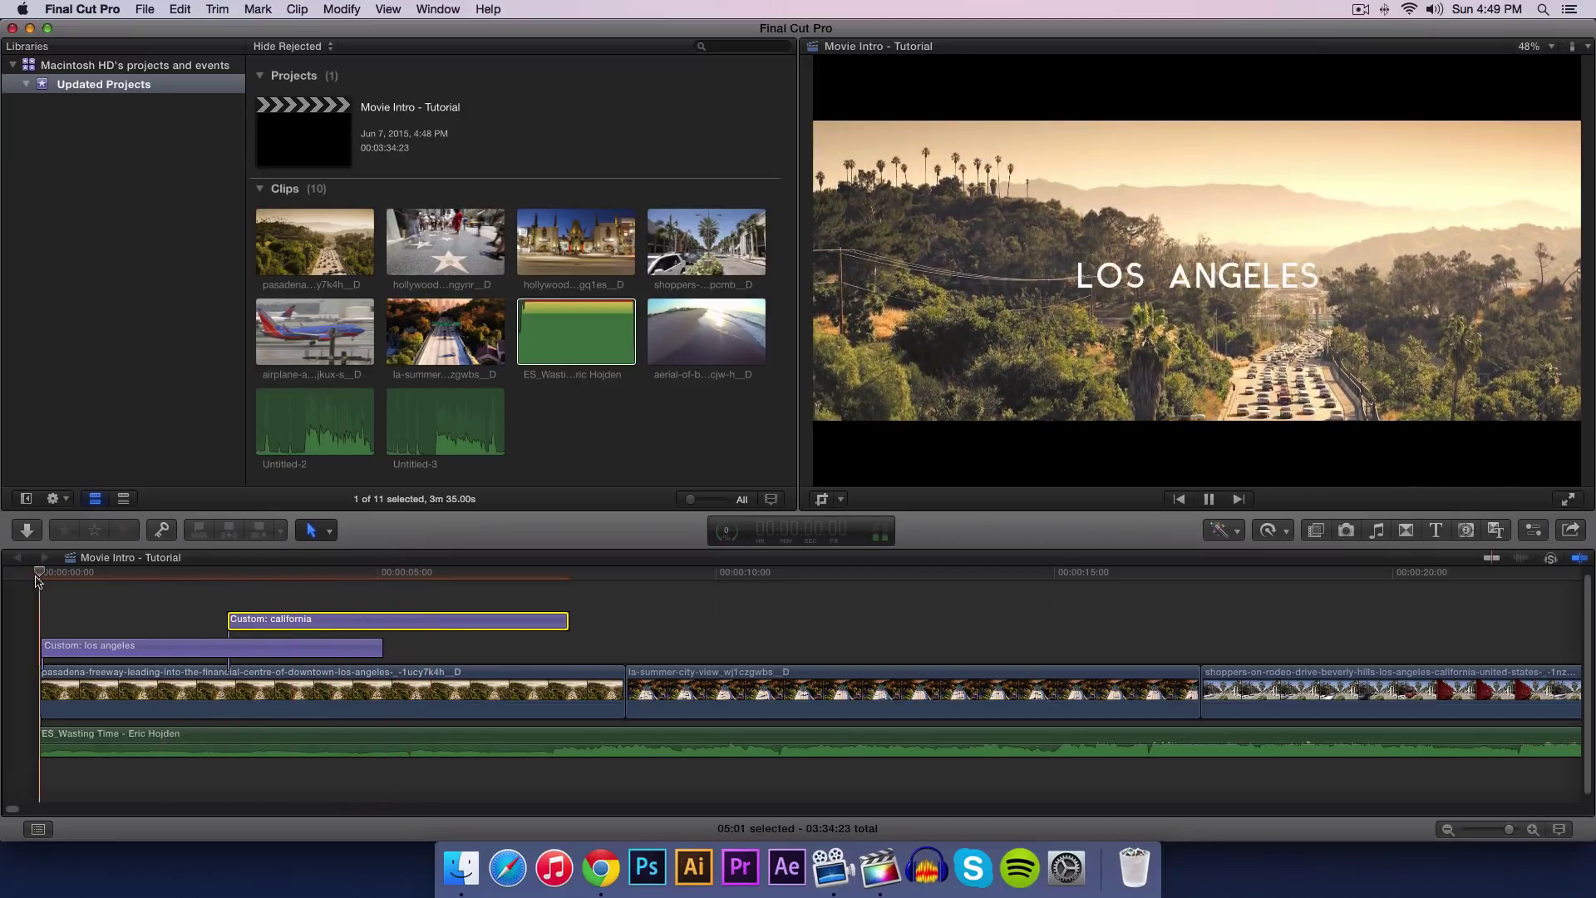
pyautogui.press('space')
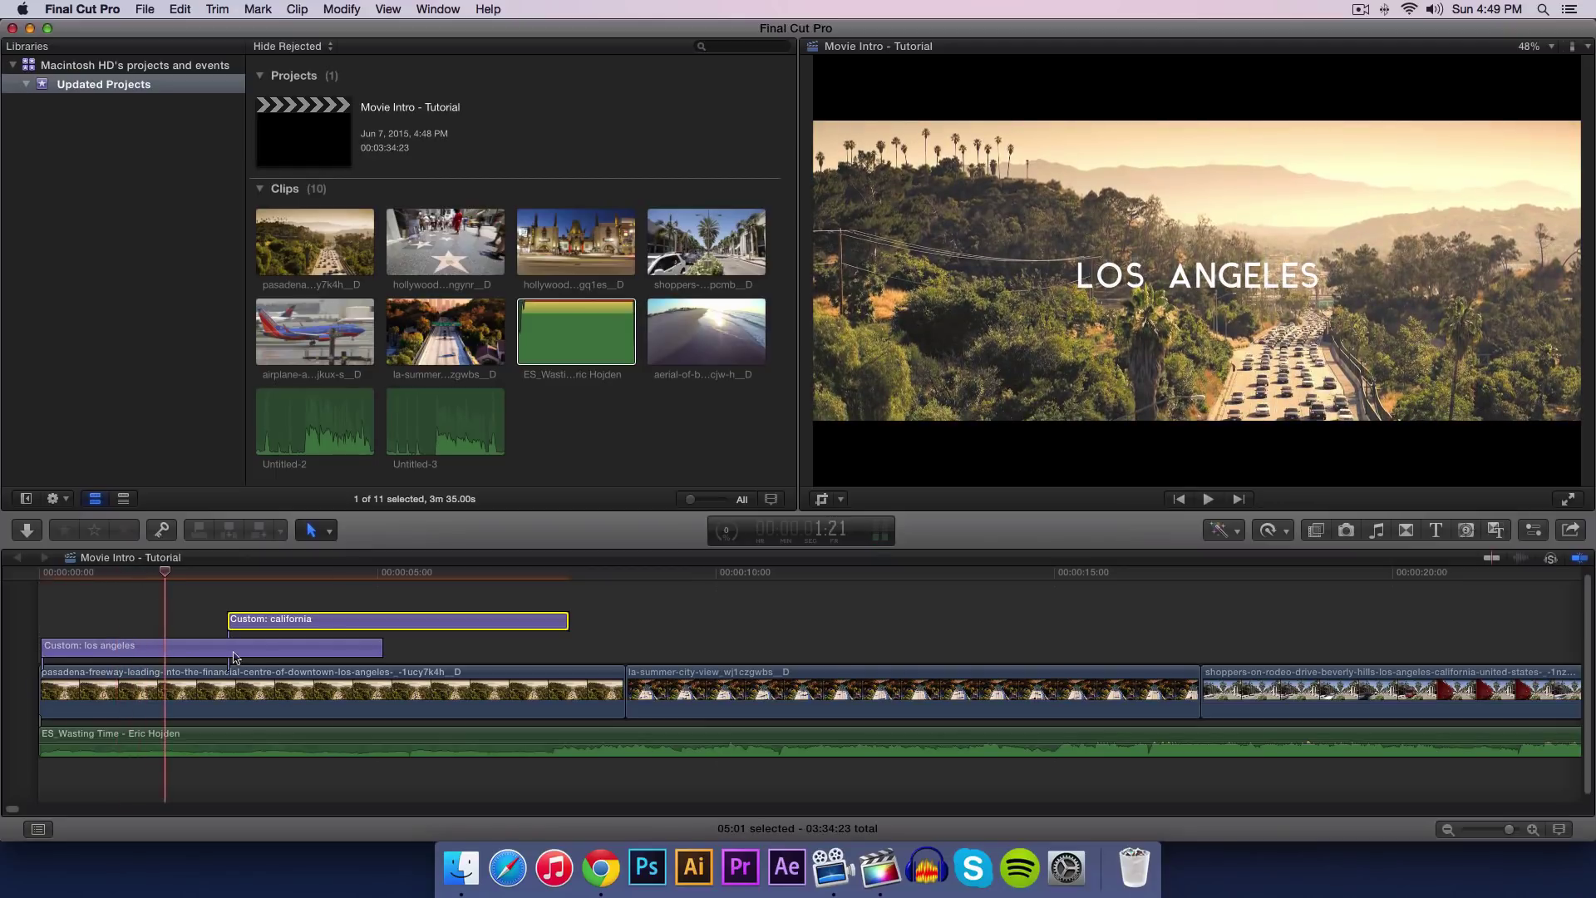
pyautogui.press('space')
pyautogui.press('space')
pyautogui.click(341, 652)
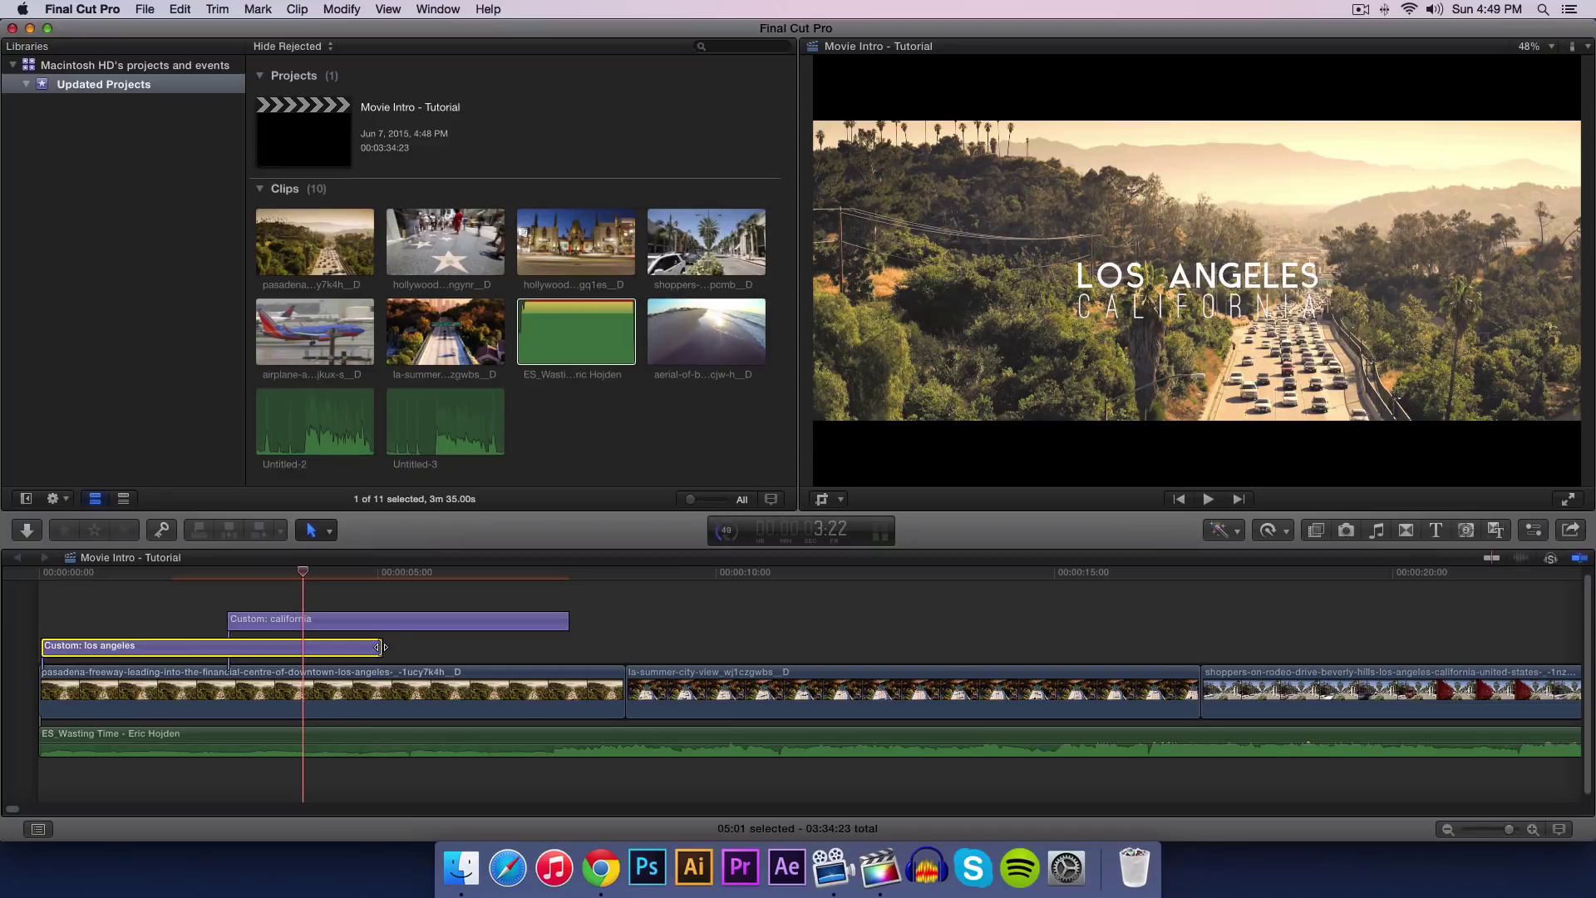
pyautogui.moveTo(381, 647); pyautogui.dragTo(299, 644)
# Step: Trim the california title's end to the playhead at about 4:18 and play back the titles' exit
pyautogui.moveTo(281, 580); pyautogui.dragTo(226, 580)
pyautogui.press('space')
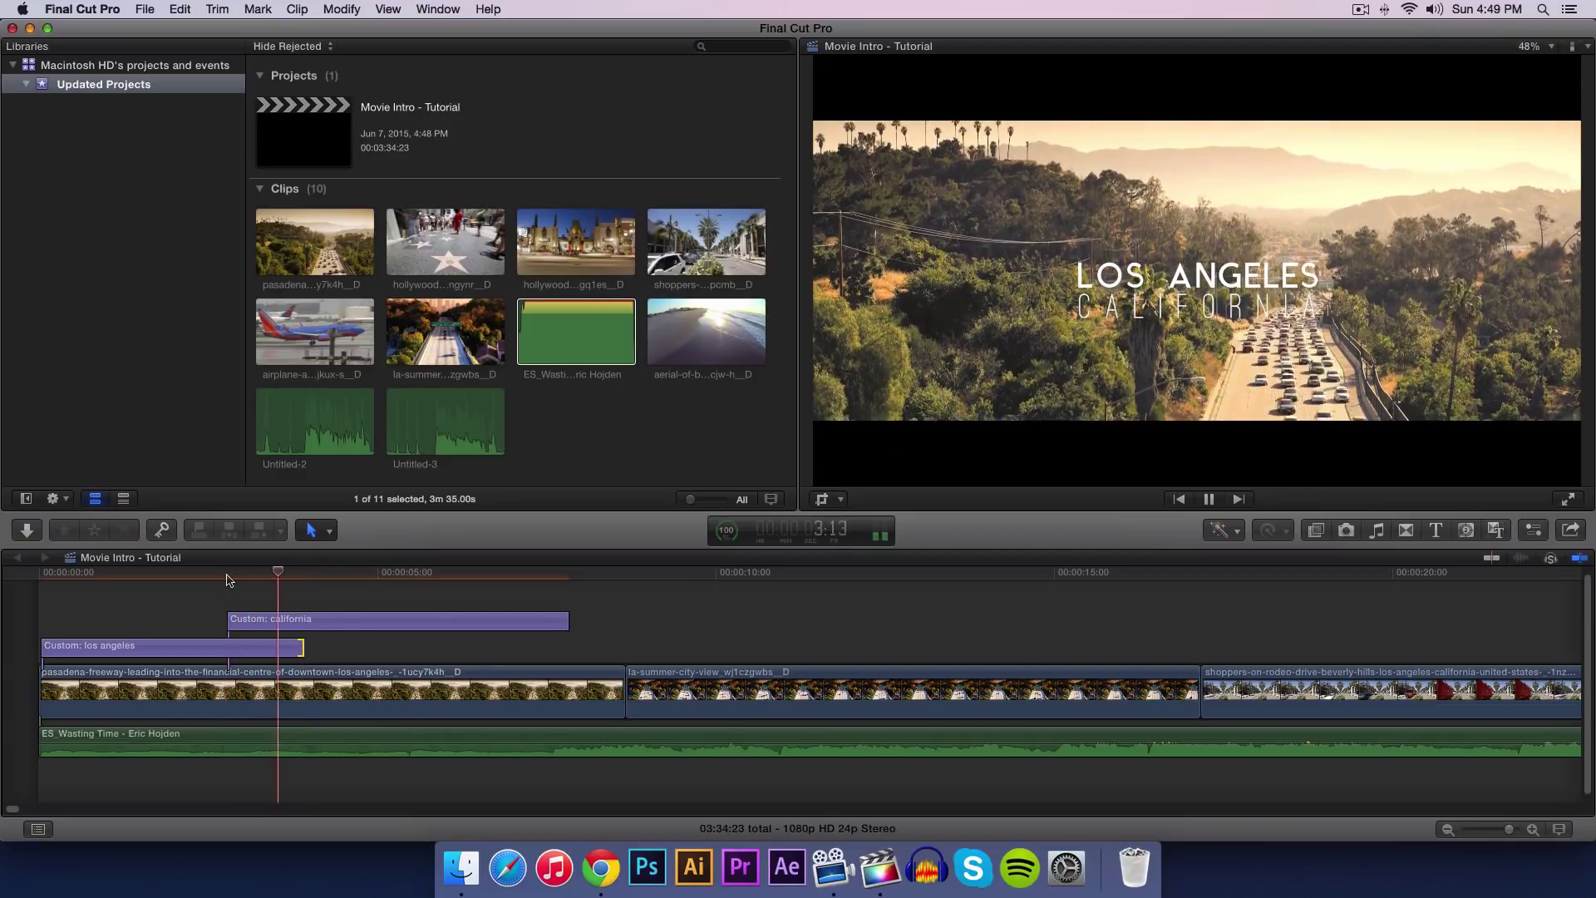
pyautogui.press('space')
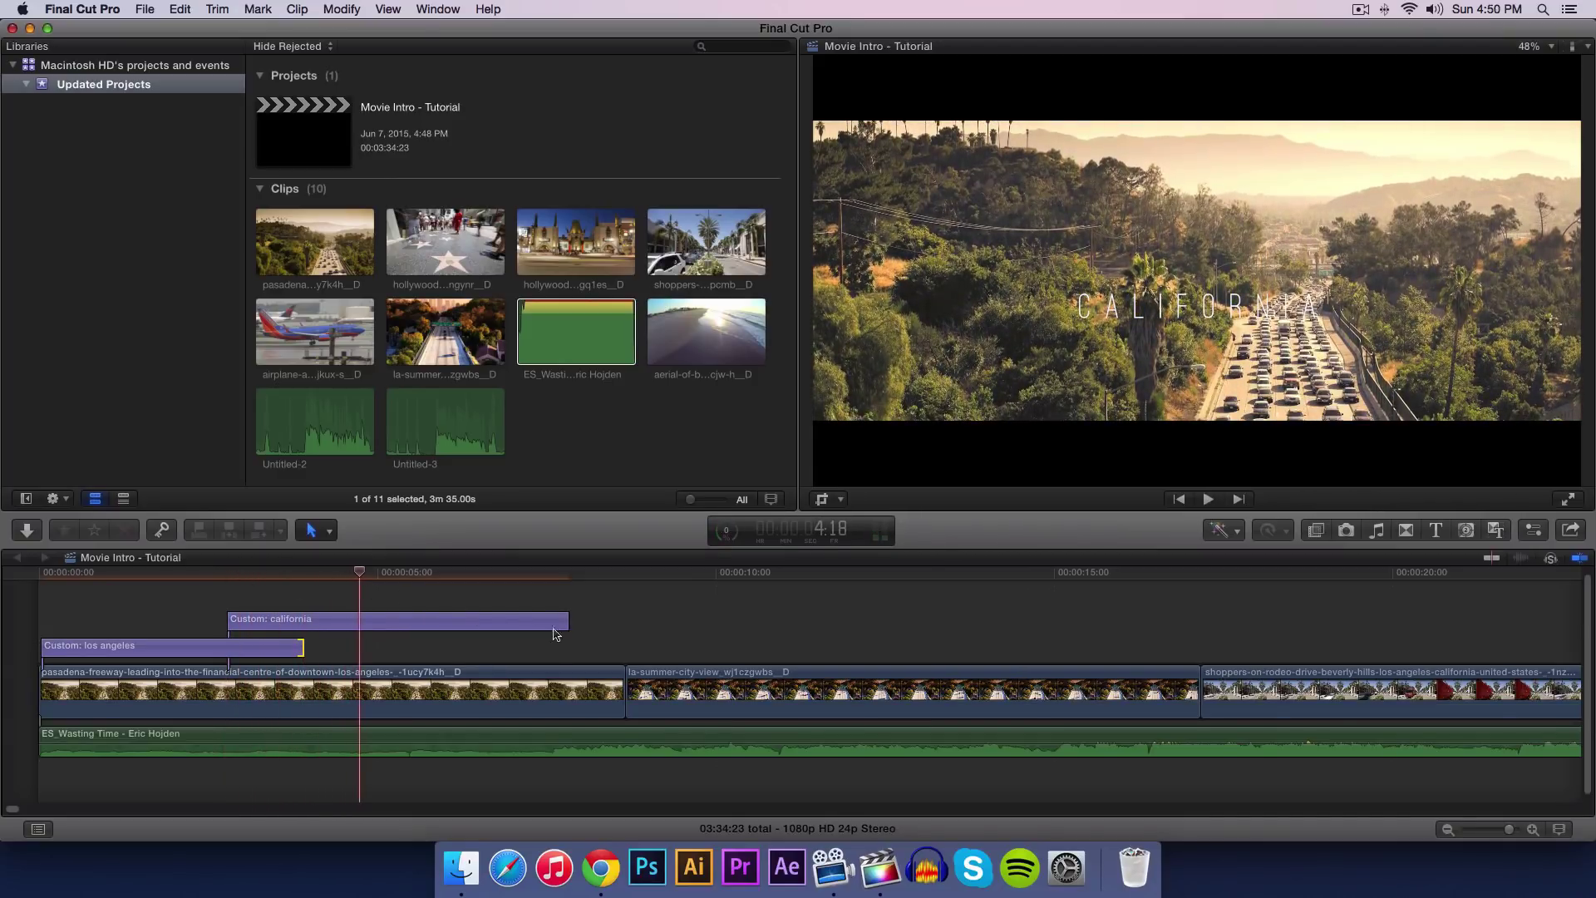
pyautogui.moveTo(568, 622); pyautogui.dragTo(214, 571)
pyautogui.press('space')
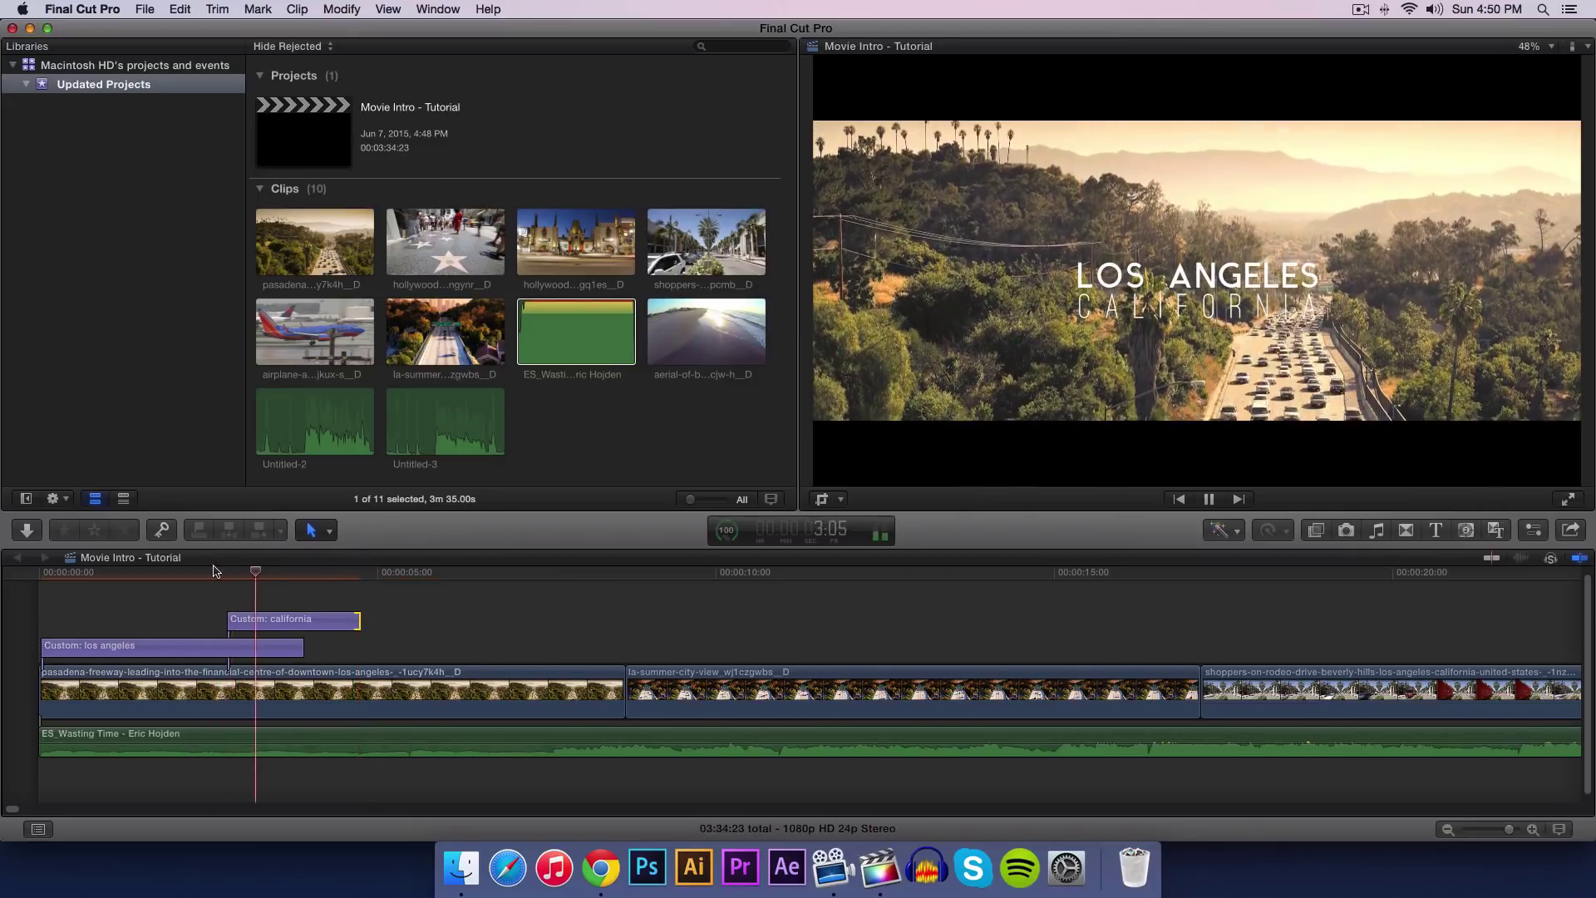
pyautogui.press('space')
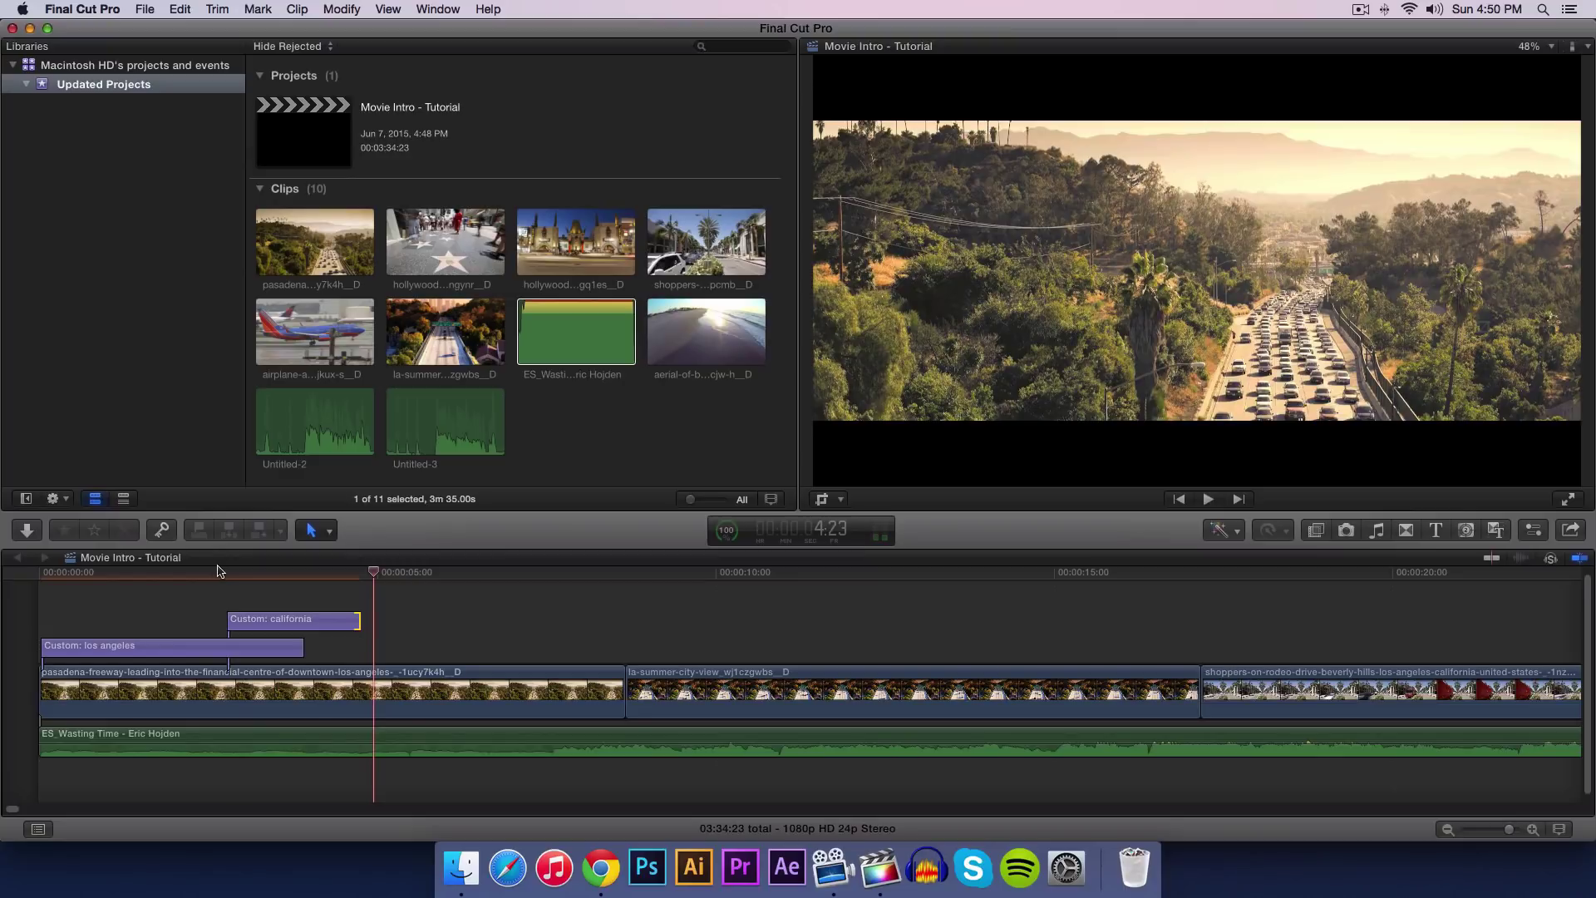
# Step: Shorten the california title's end to about 4:15 and replay the section
pyautogui.moveTo(372, 579); pyautogui.dragTo(352, 616)
pyautogui.click(353, 609)
pyautogui.click(305, 575)
pyautogui.press('space')
pyautogui.press('space')
pyautogui.moveTo(252, 577); pyautogui.dragTo(329, 577)
# Step: Replay the titles' exit with the music and trim the california title's end about one frame shorter, to about 4:14
pyautogui.moveTo(1512, 830); pyautogui.dragTo(1515, 829)
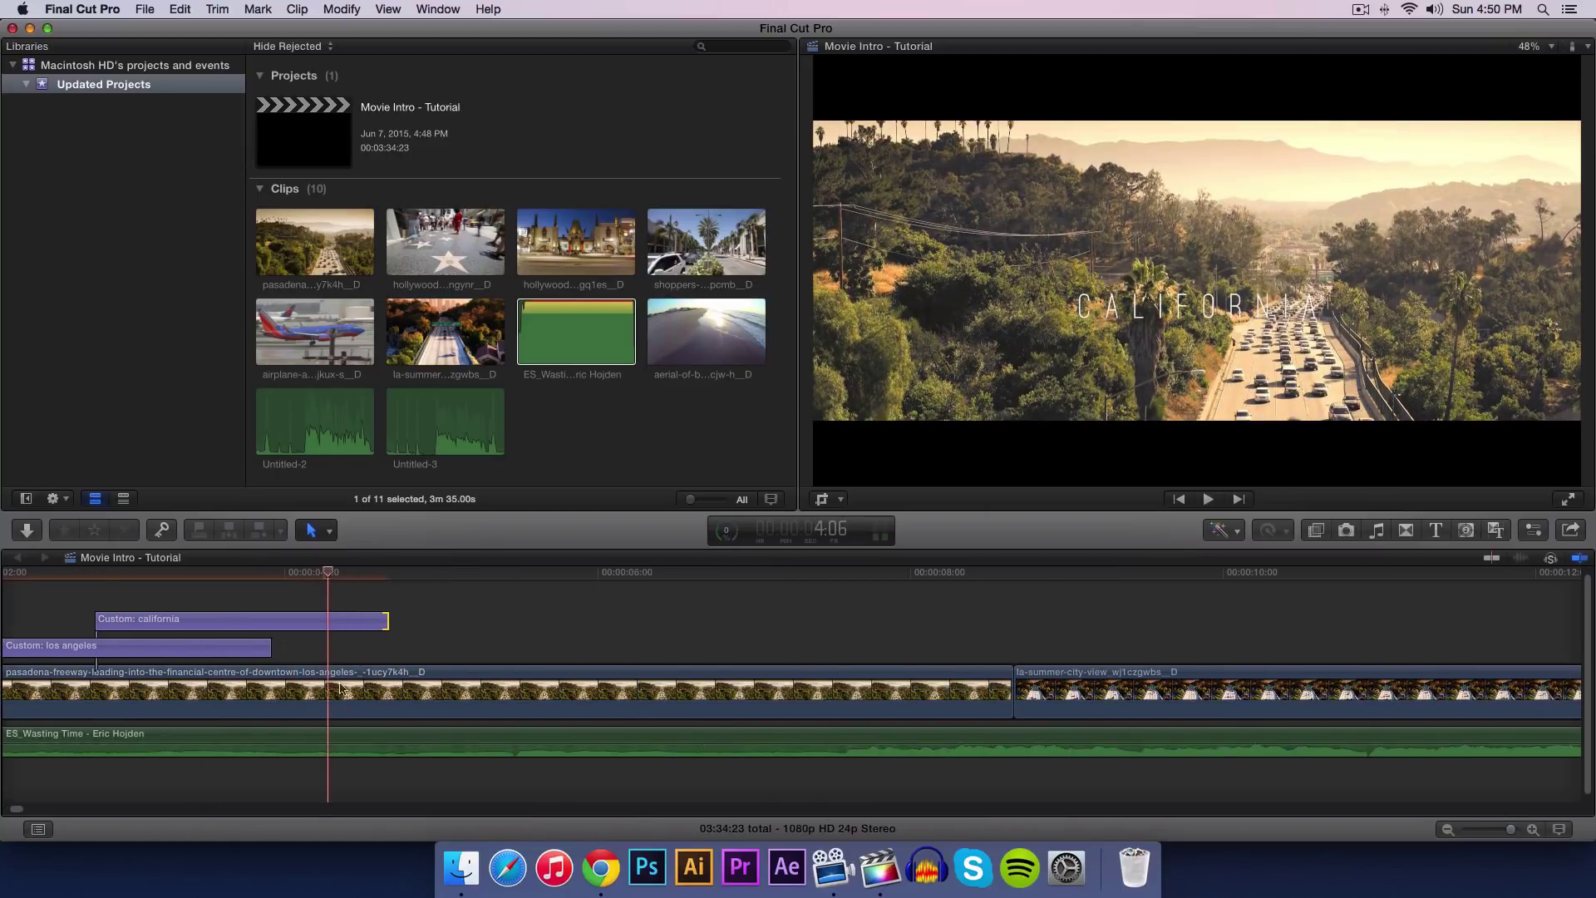
pyautogui.click(210, 574)
pyautogui.press('space')
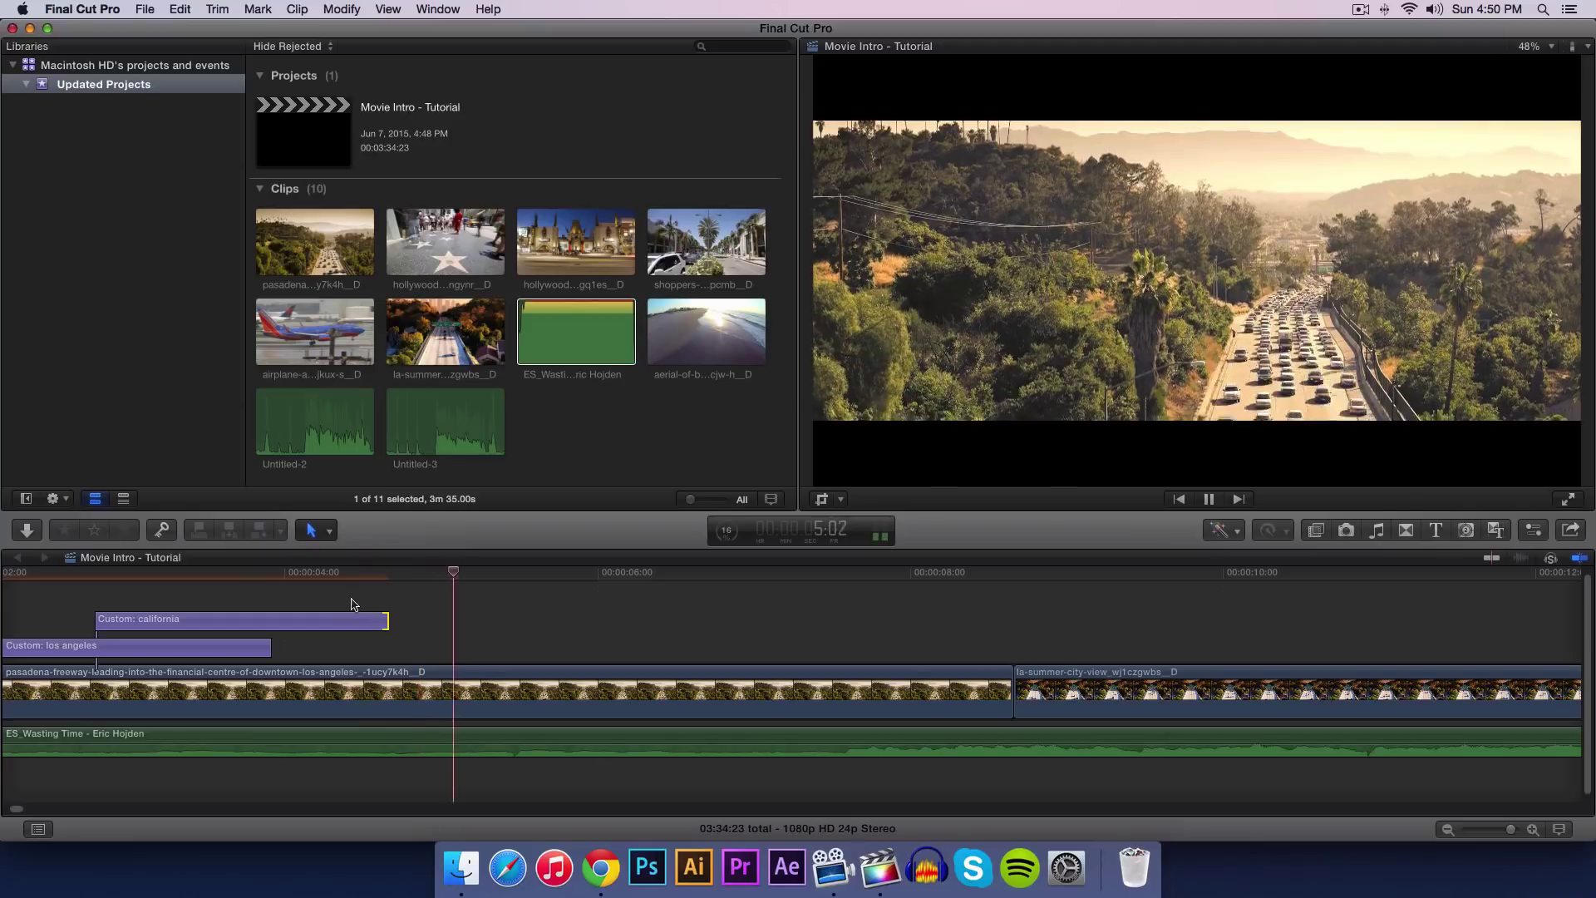
pyautogui.press('space')
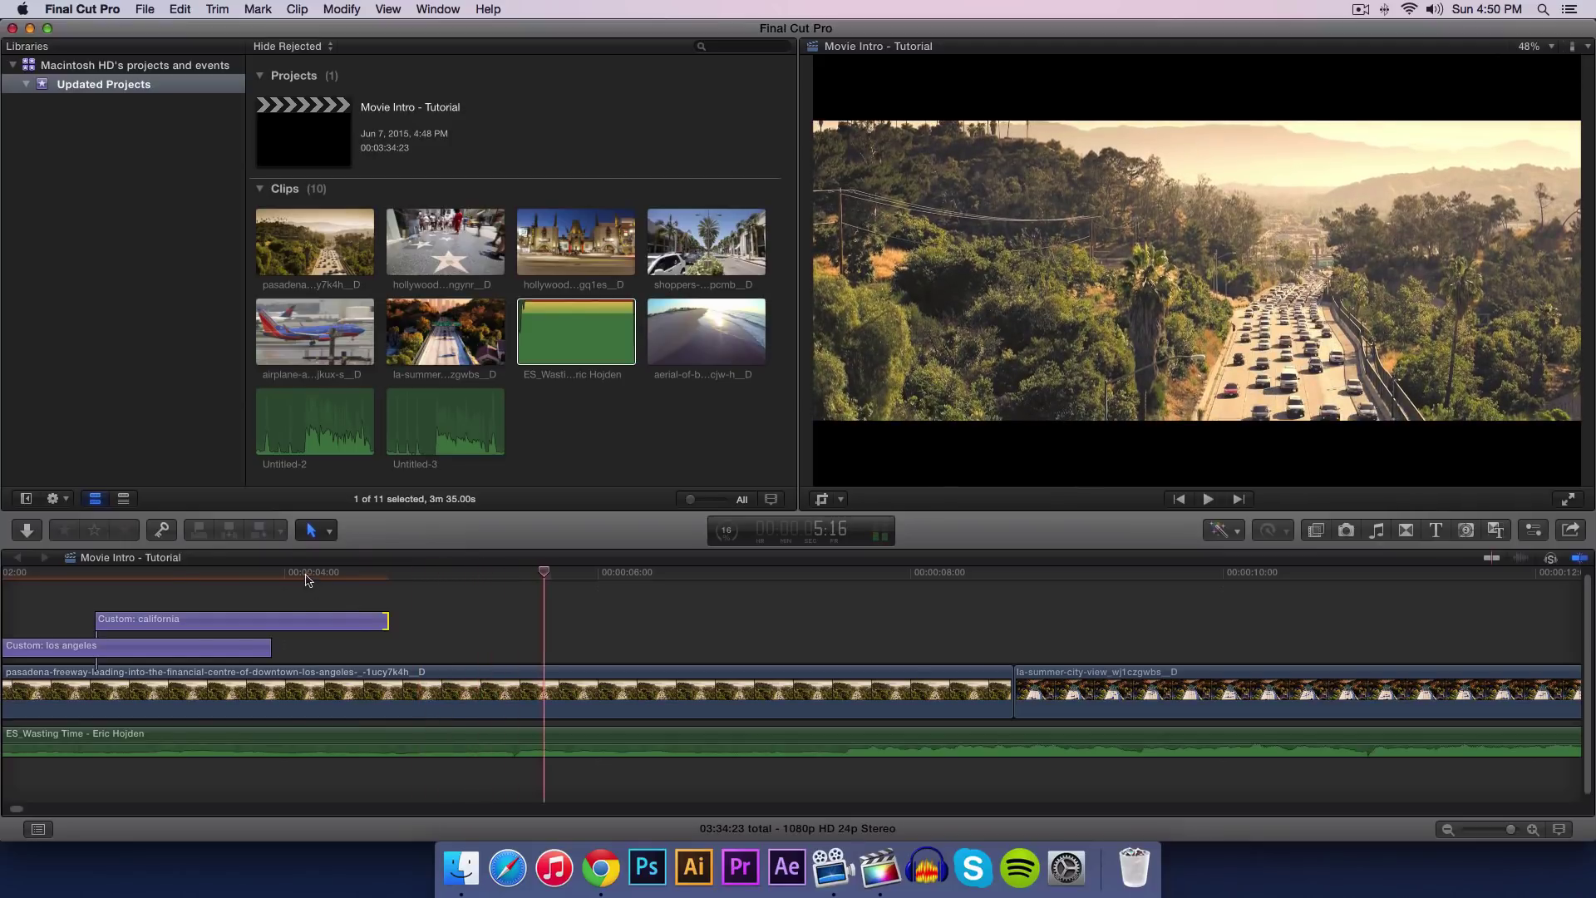
pyautogui.click(186, 573)
pyautogui.press('space')
pyautogui.press('space')
pyautogui.moveTo(403, 574); pyautogui.dragTo(380, 620)
pyautogui.moveTo(324, 574); pyautogui.dragTo(317, 572)
pyautogui.press('space')
pyautogui.press('space')
pyautogui.click(277, 572)
pyautogui.press('space')
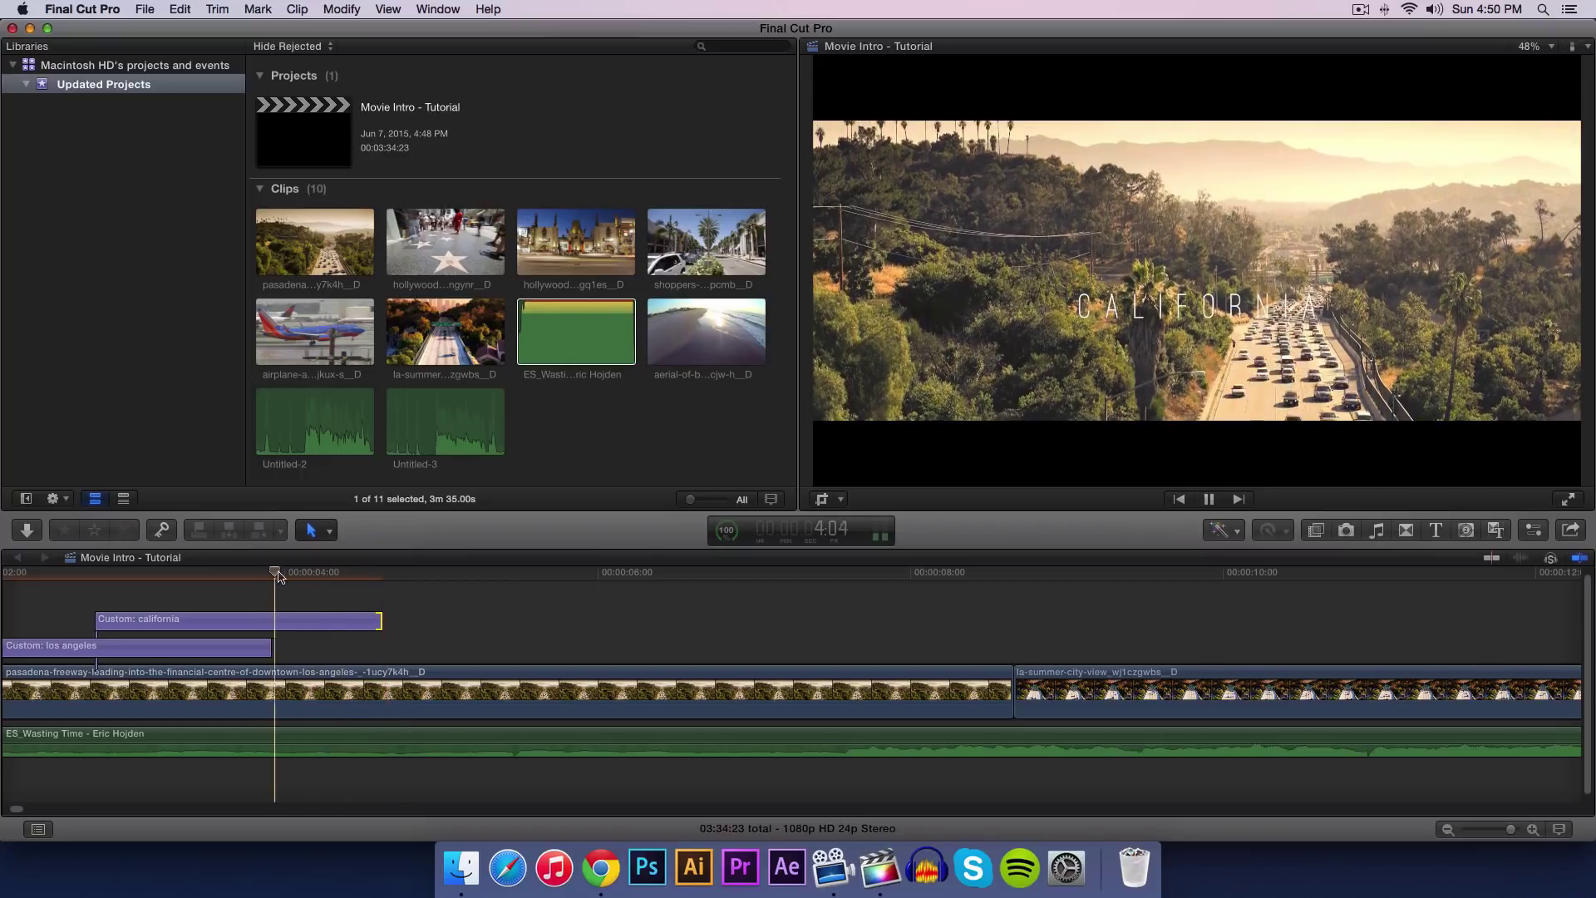
pyautogui.press('space')
# Step: Play the opening from the timeline start to check the timing of both titles against the music
pyautogui.hotkey('shift', 'z')
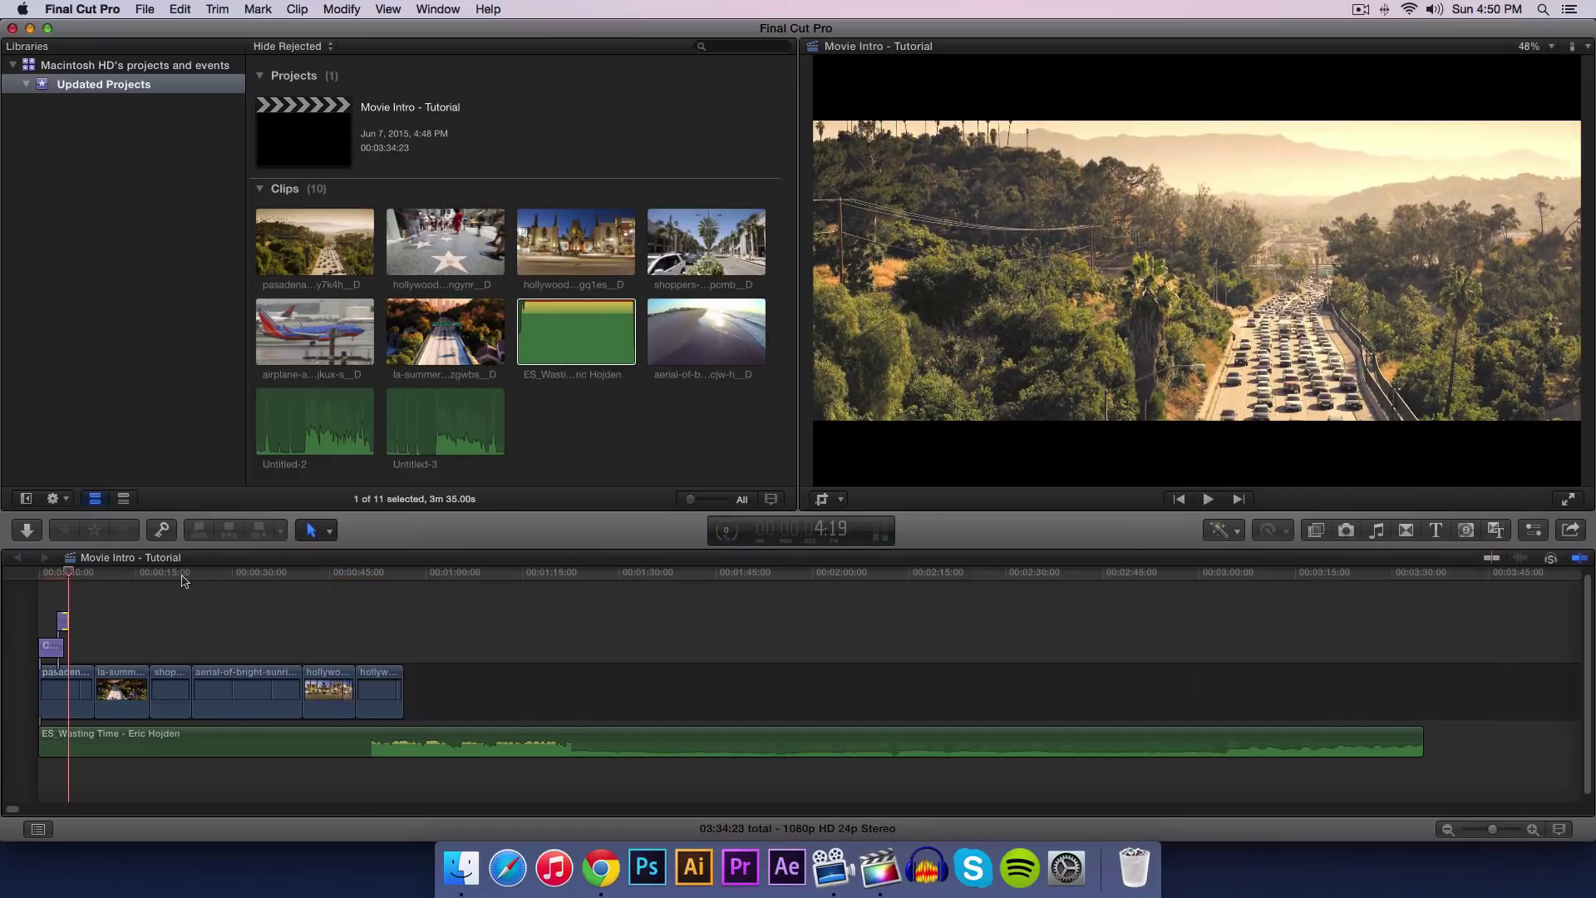
pyautogui.press('Home')
pyautogui.moveTo(1483, 825); pyautogui.dragTo(1506, 831)
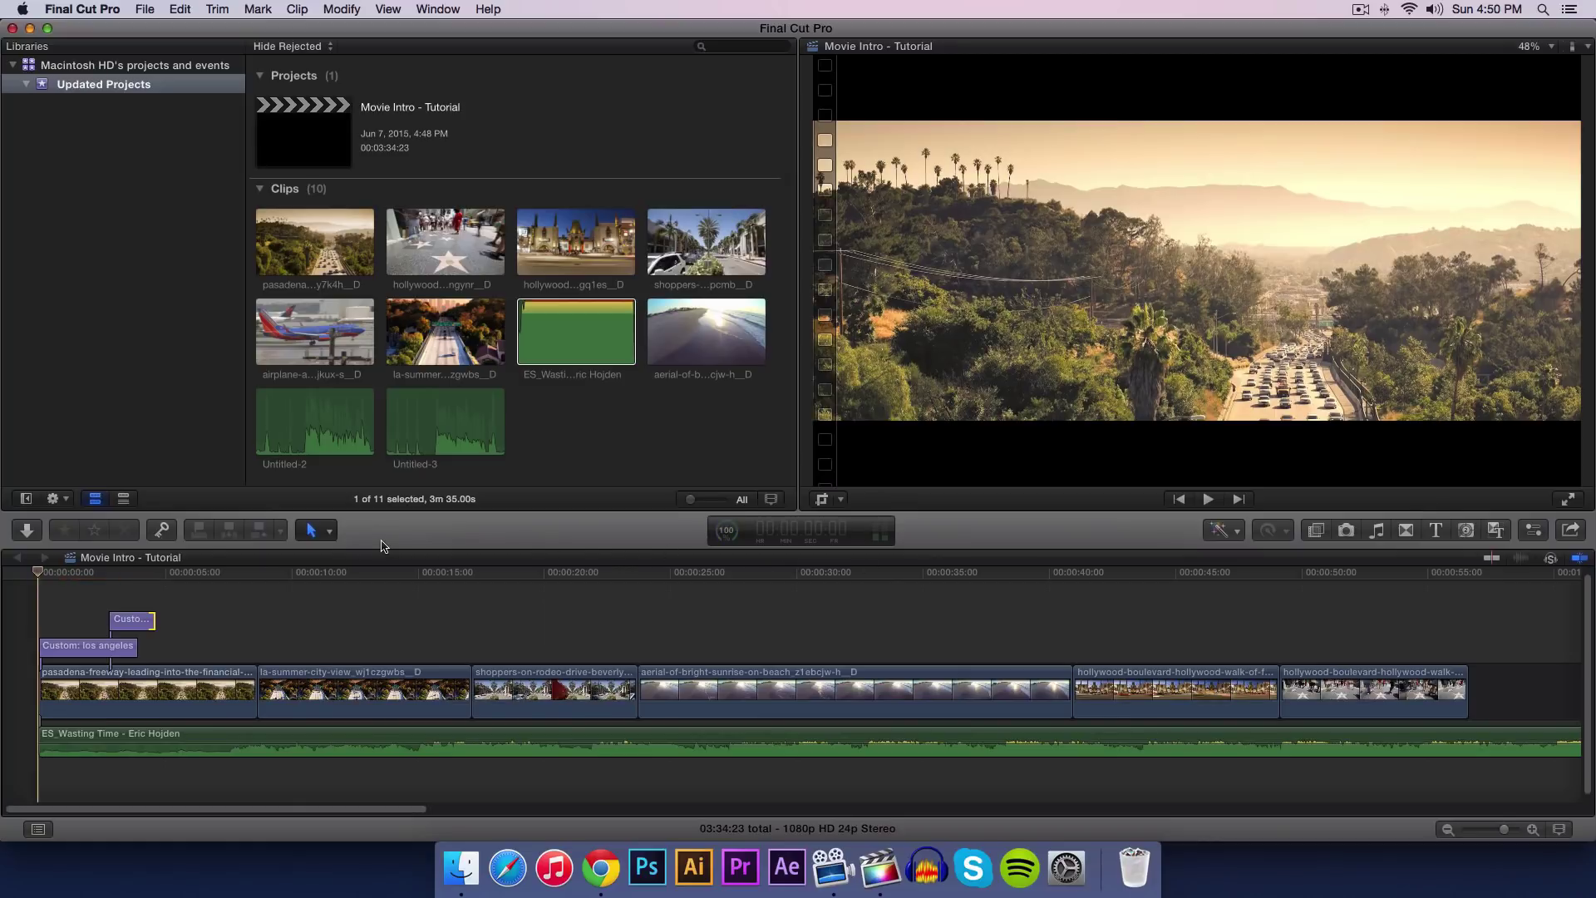
pyautogui.press('space')
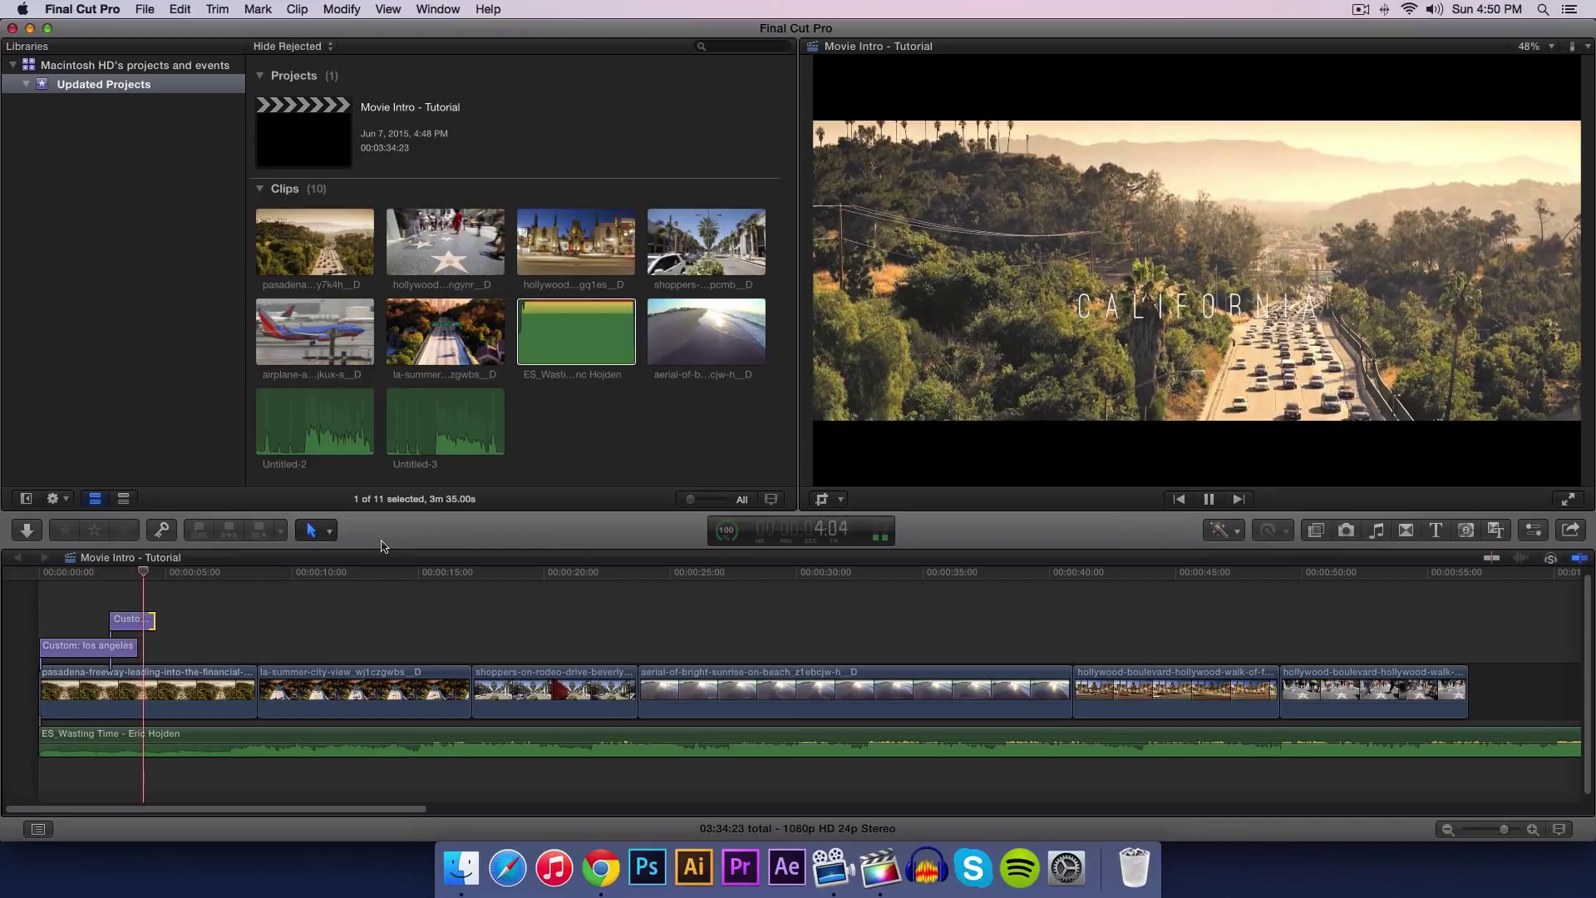
pyautogui.press('space')
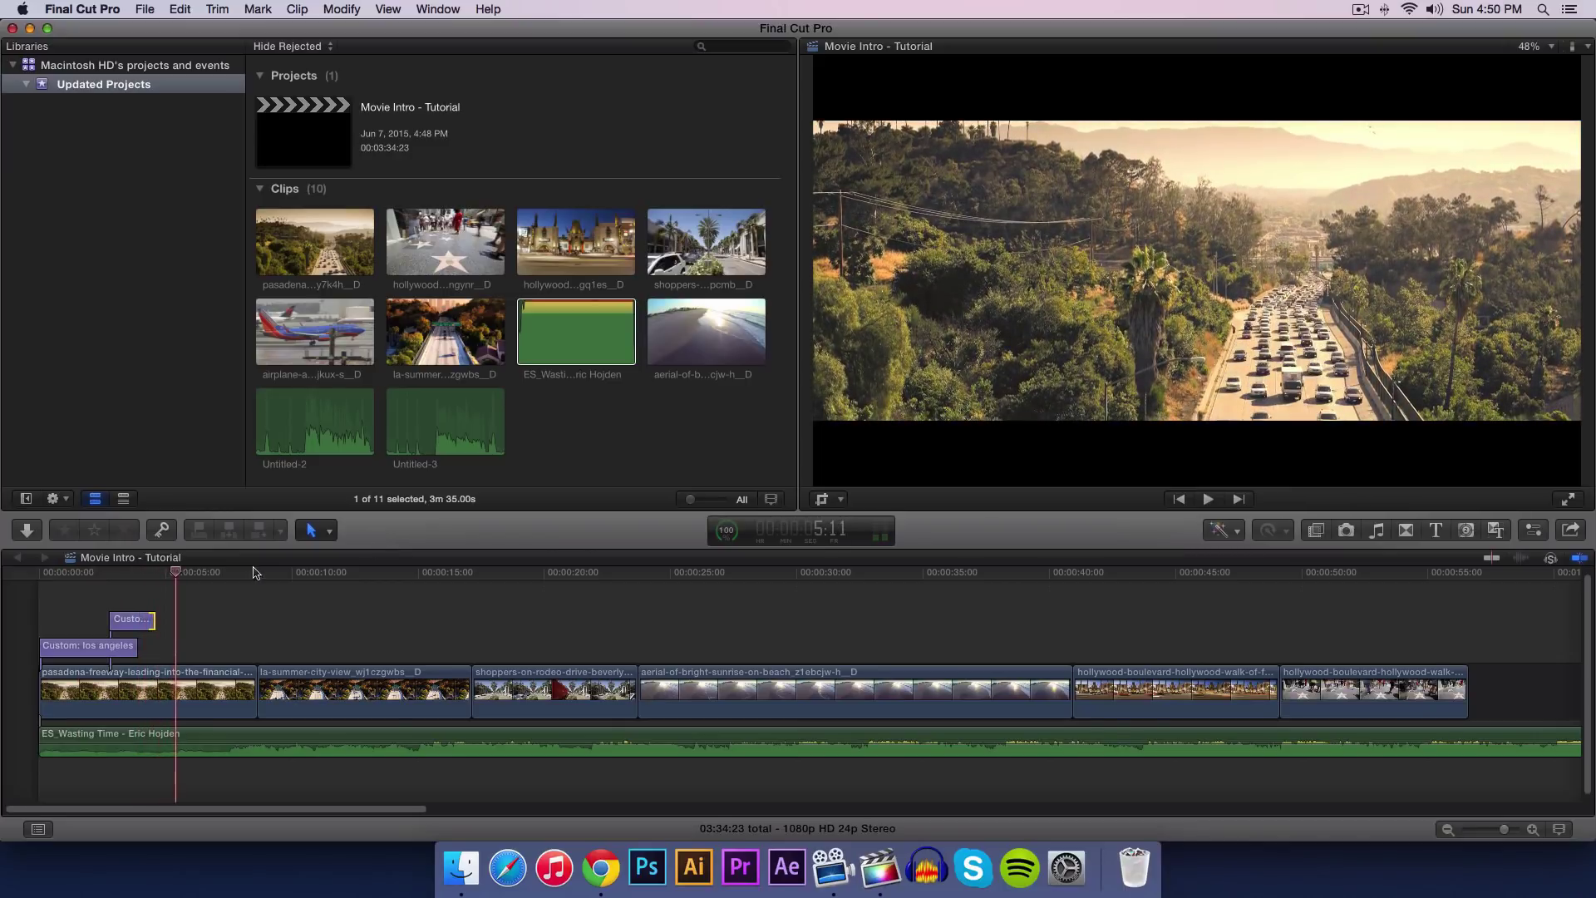
pyautogui.click(65, 571)
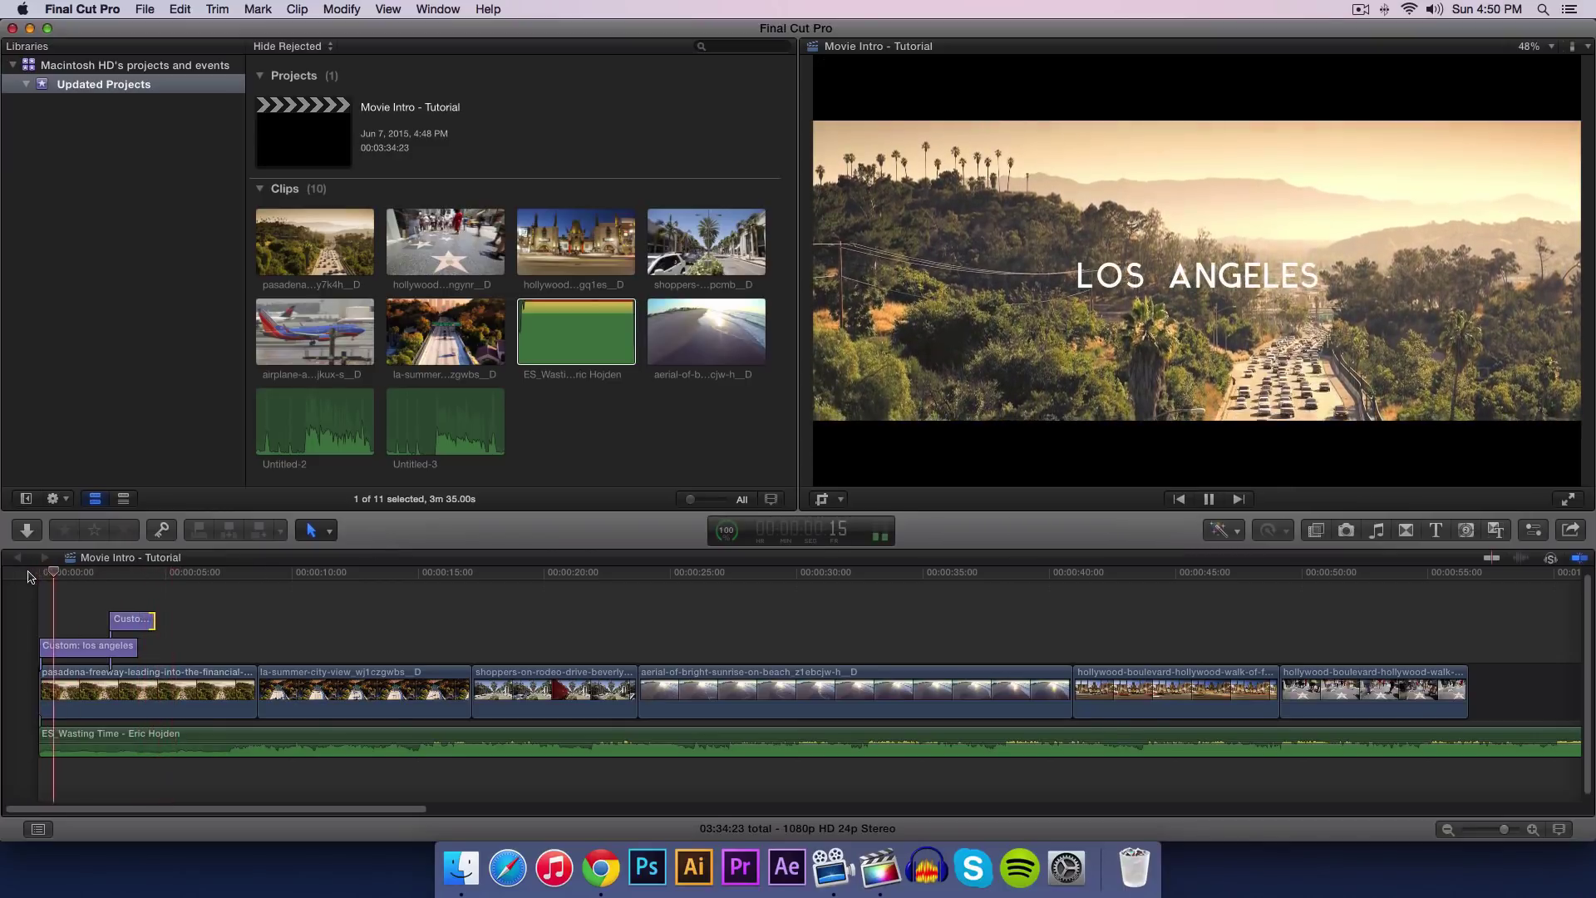
# Step: Extend the california title's start back to about 0:20, trim the los angeles title's end to about 3:01, and play the section
pyautogui.moveTo(108, 615); pyautogui.dragTo(21, 580)
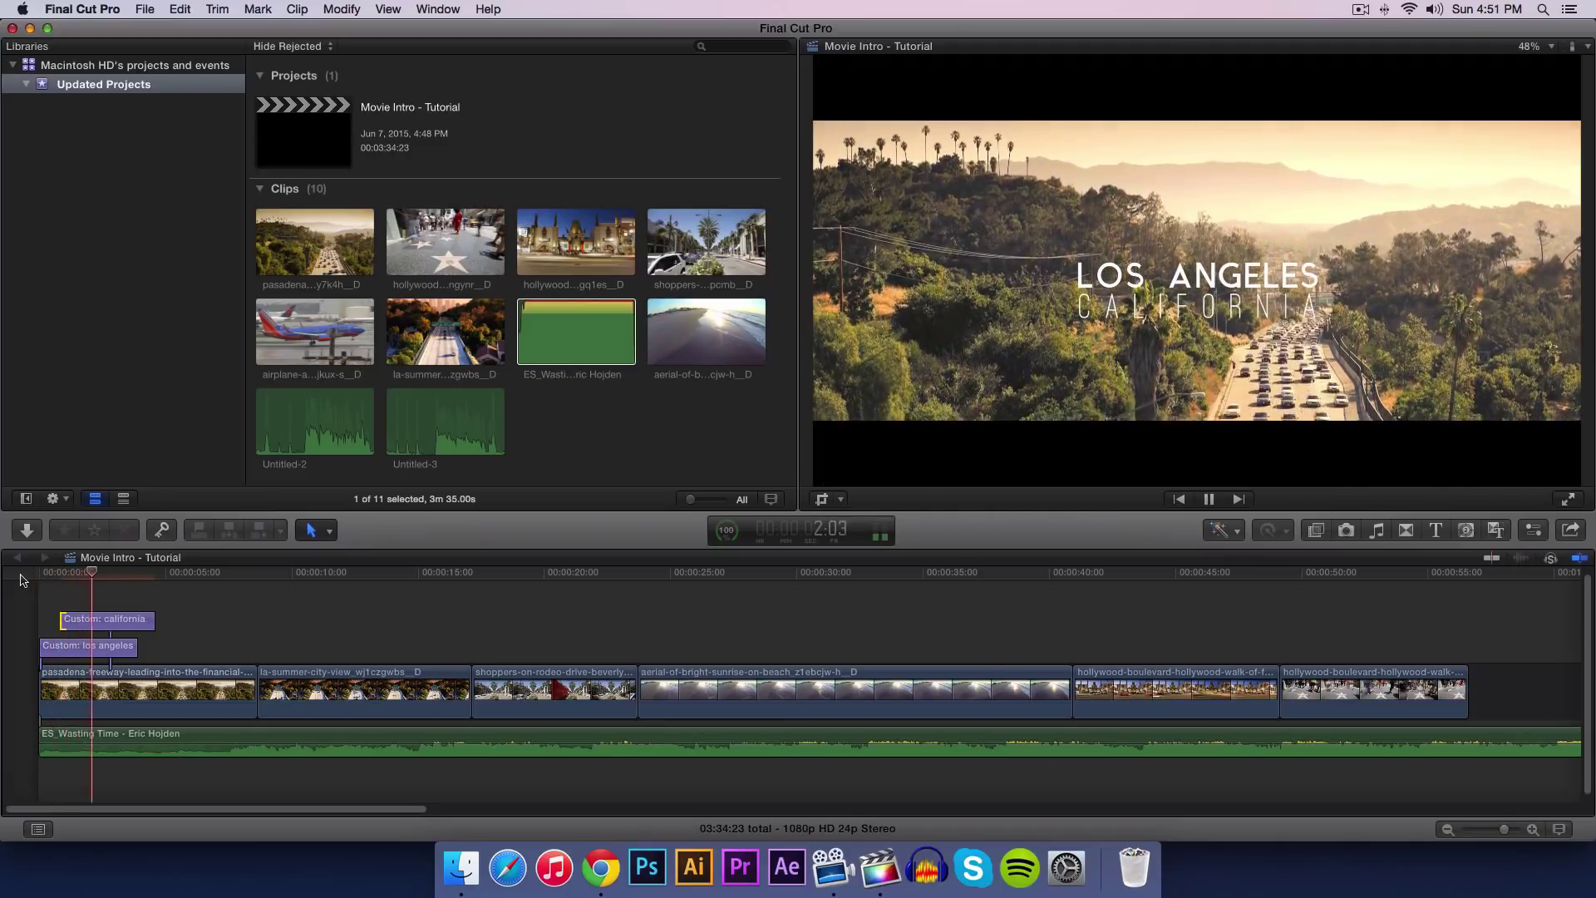
pyautogui.press('space')
pyautogui.moveTo(127, 647); pyautogui.dragTo(115, 647)
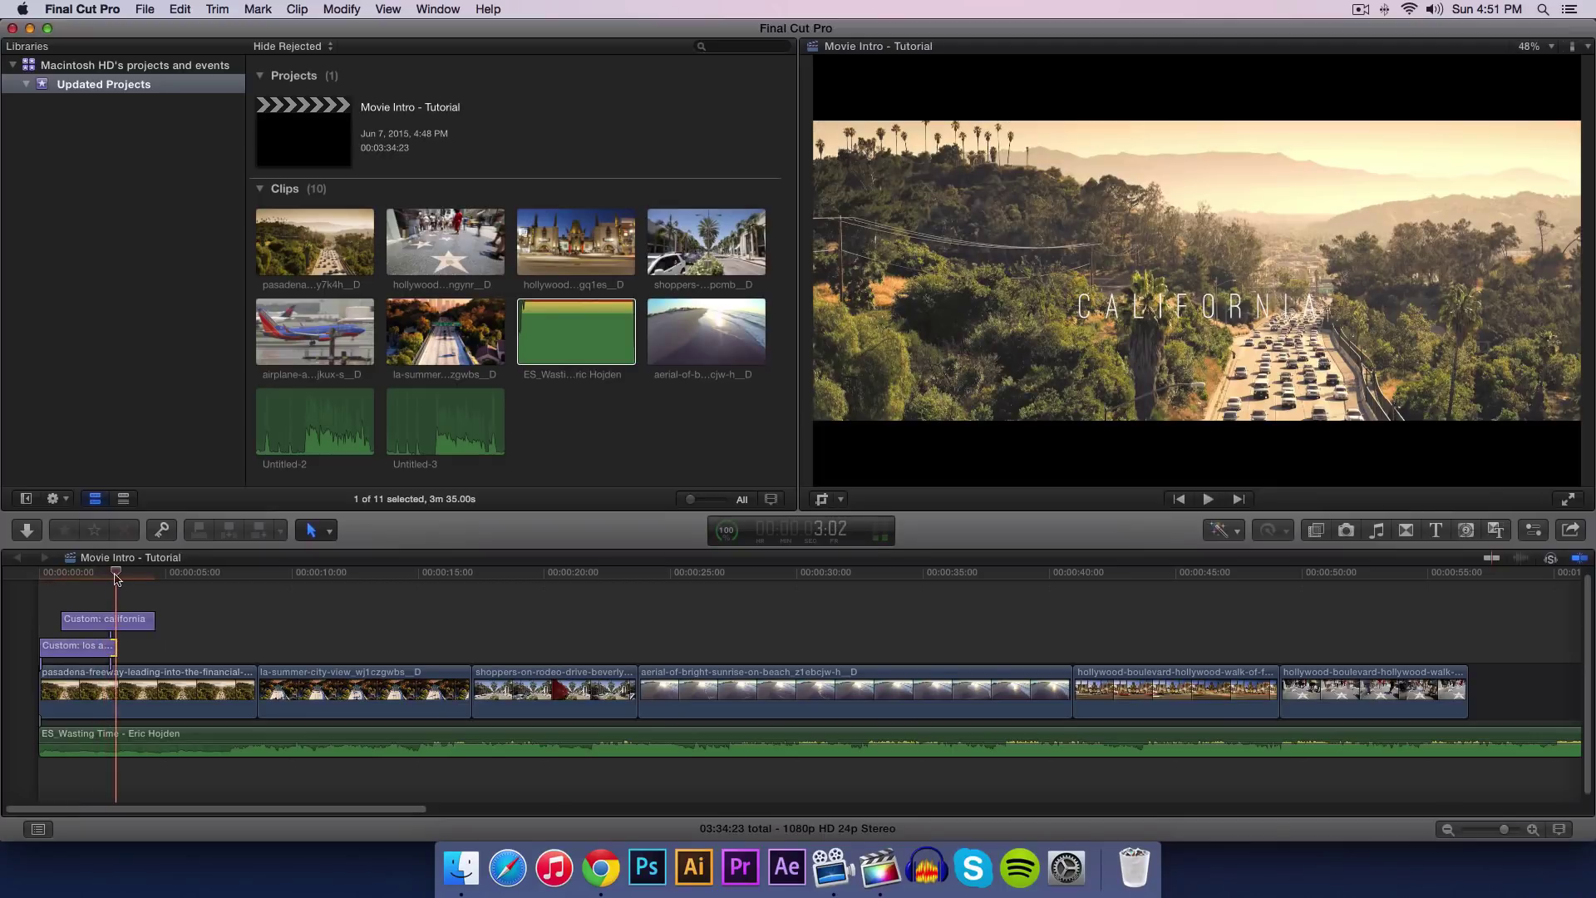
pyautogui.click(104, 577)
pyautogui.press('space')
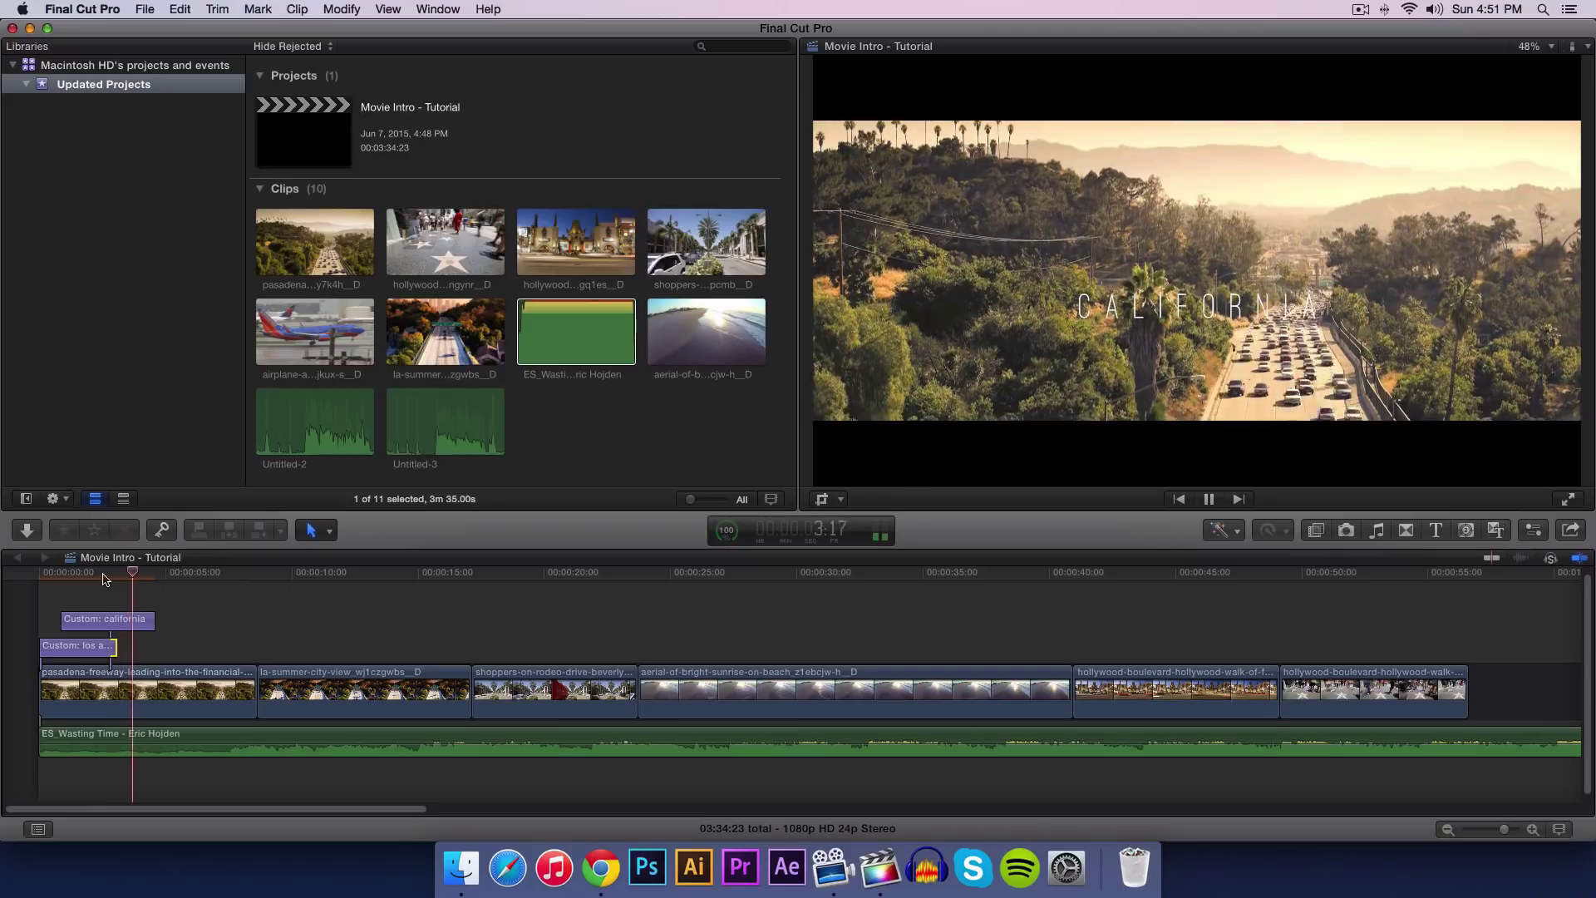
pyautogui.press('space')
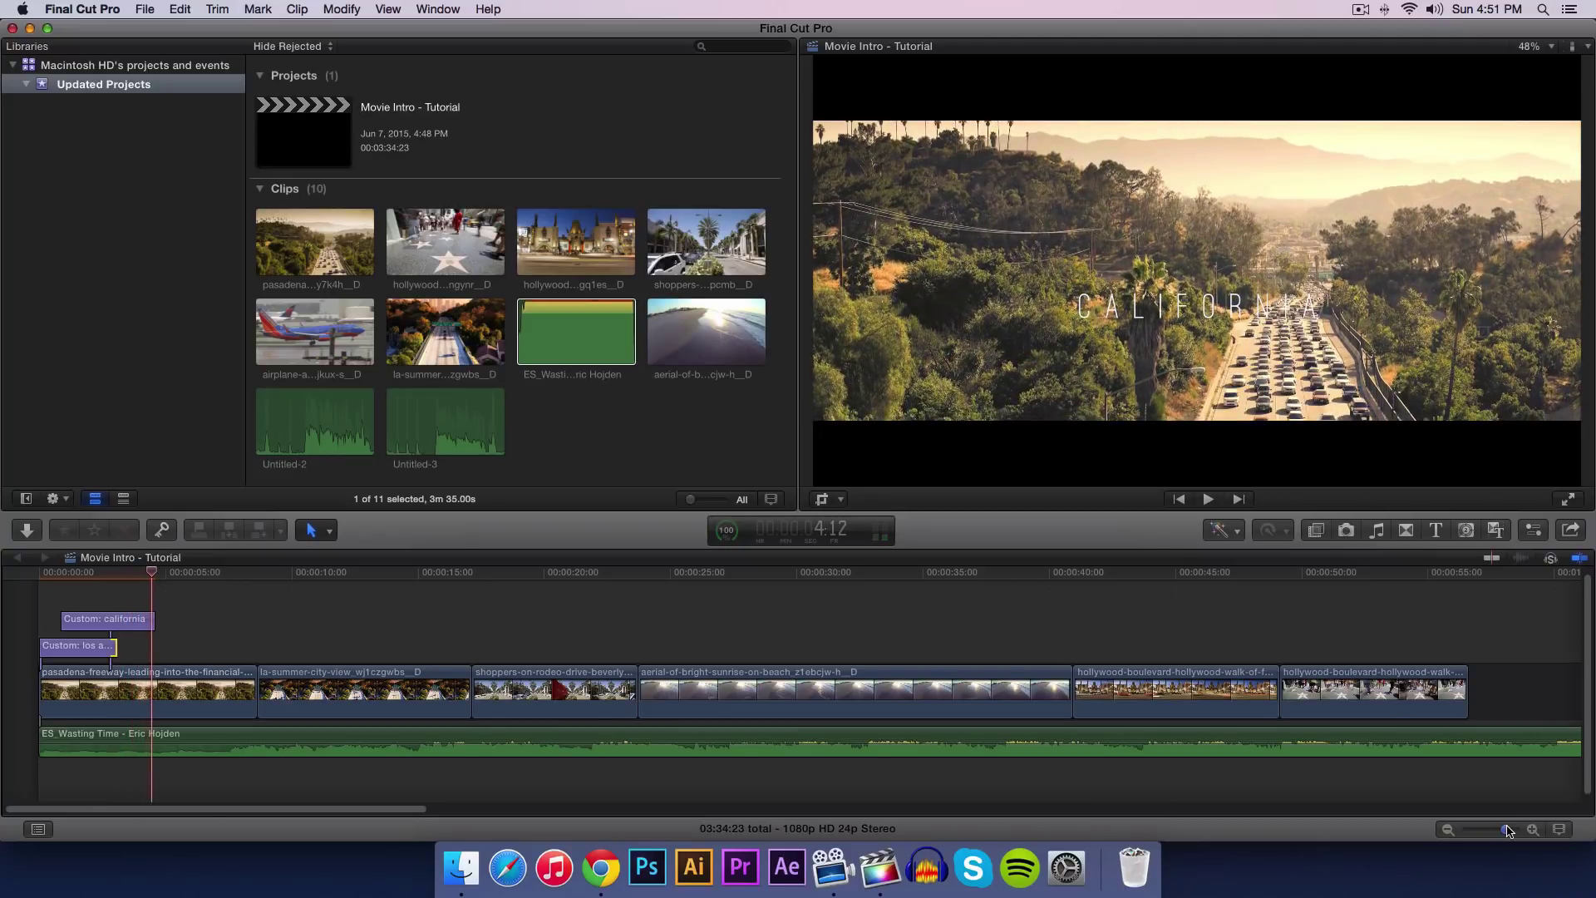
# Step: Replay the opening and shorten the los angeles title's end so it lasts 2:16, then check its exit against the music
pyautogui.moveTo(1505, 828); pyautogui.dragTo(1508, 828)
pyautogui.press('super+equal')
pyautogui.press('super+equal')
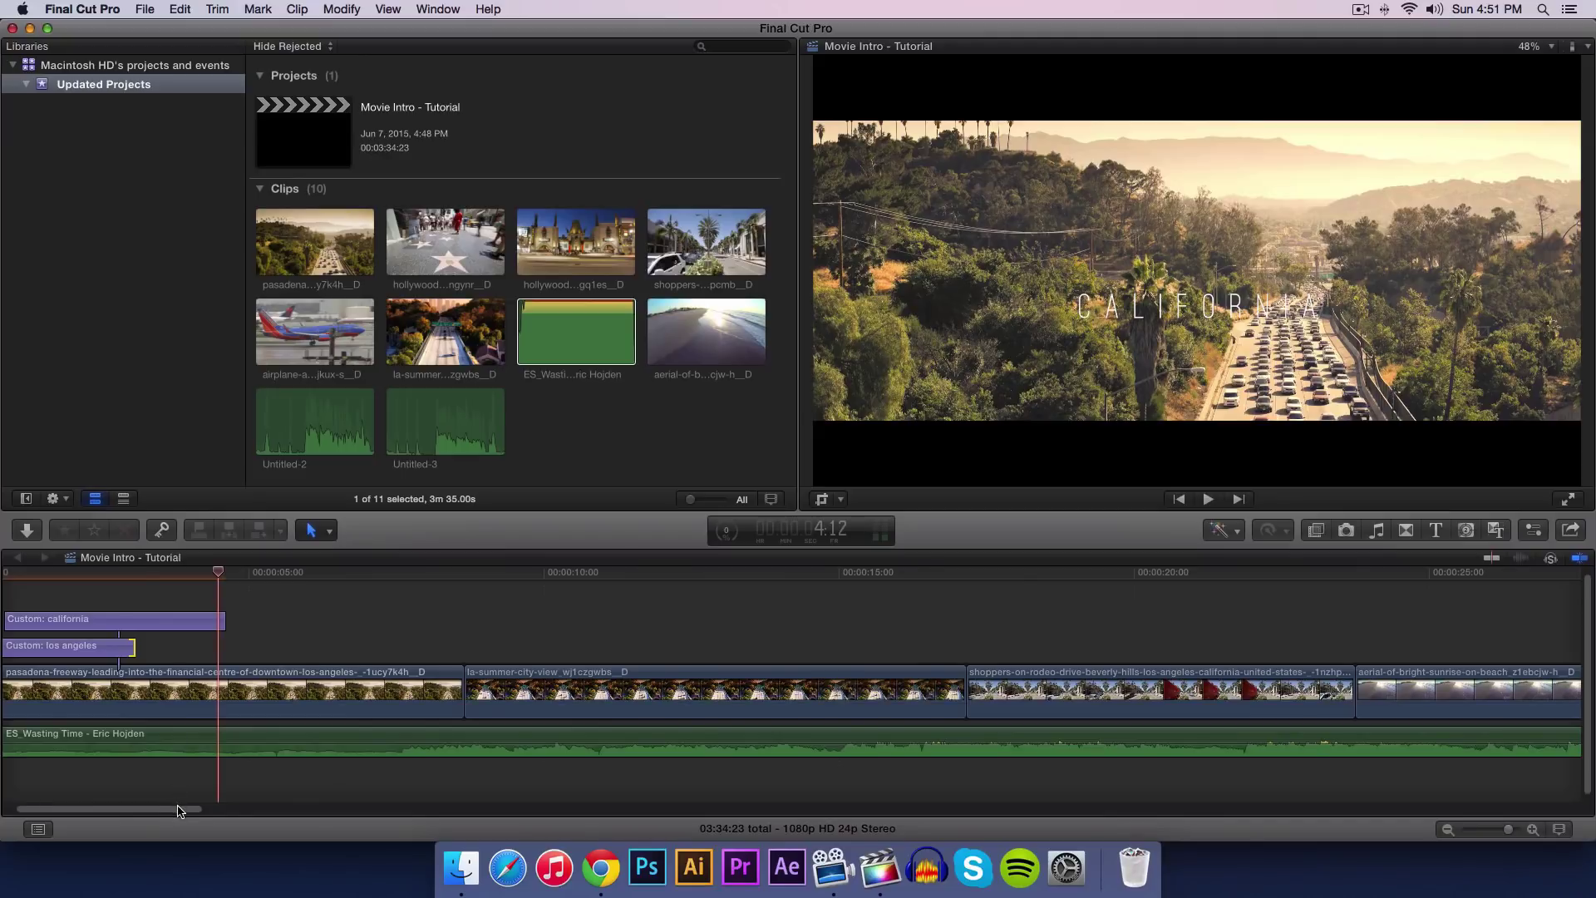
pyautogui.hscroll(-3, 163, 700)
pyautogui.click(78, 574)
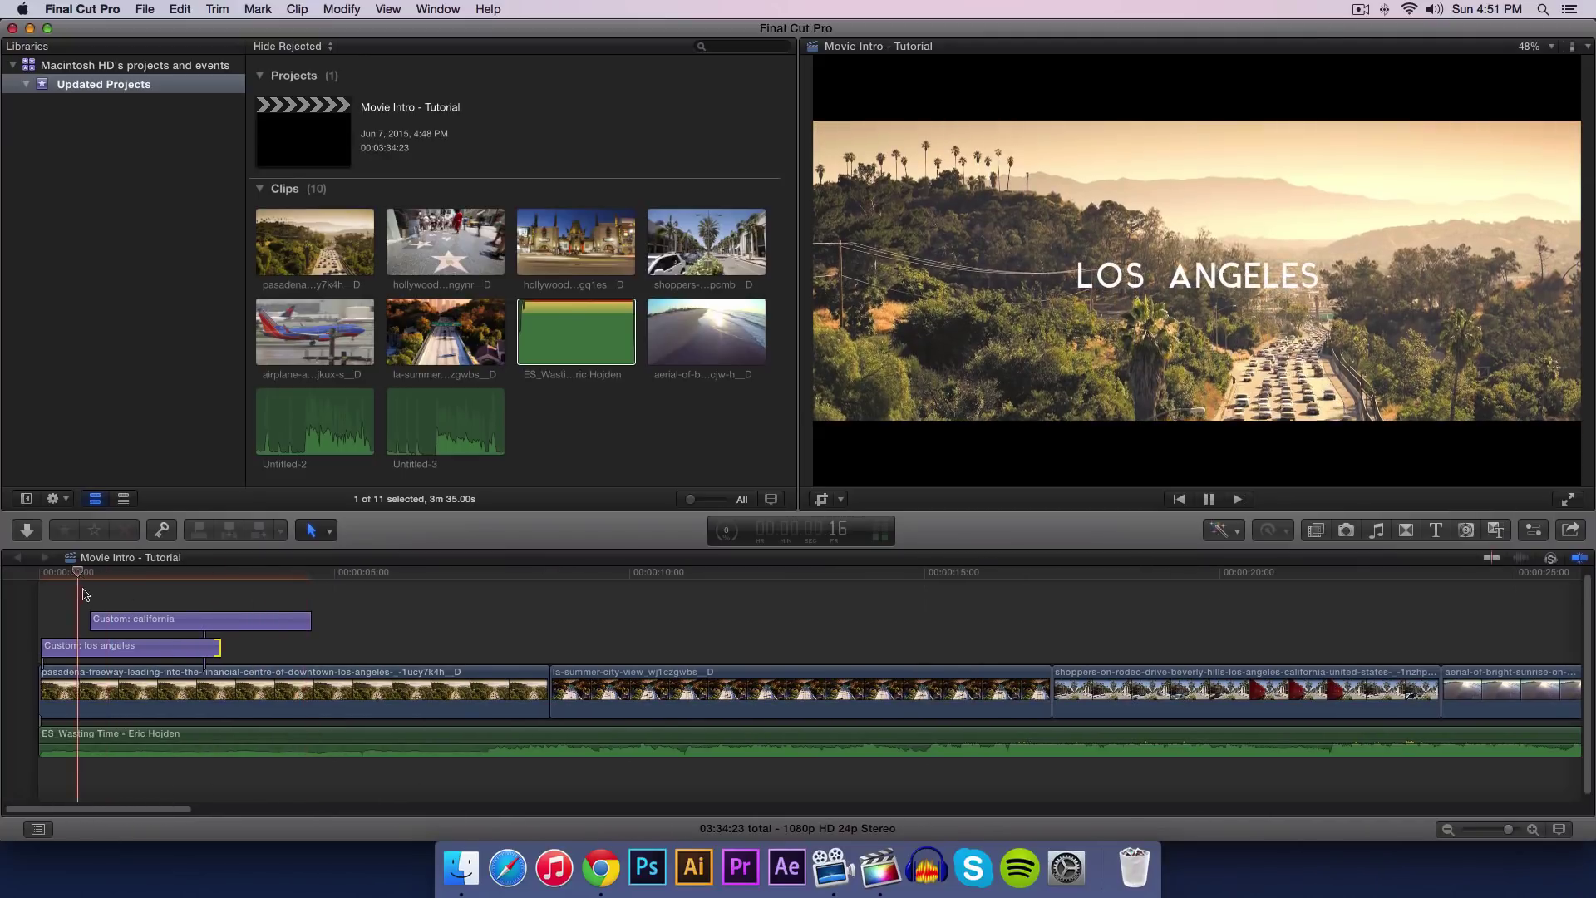
pyautogui.press('space')
pyautogui.click(88, 576)
pyautogui.press('space')
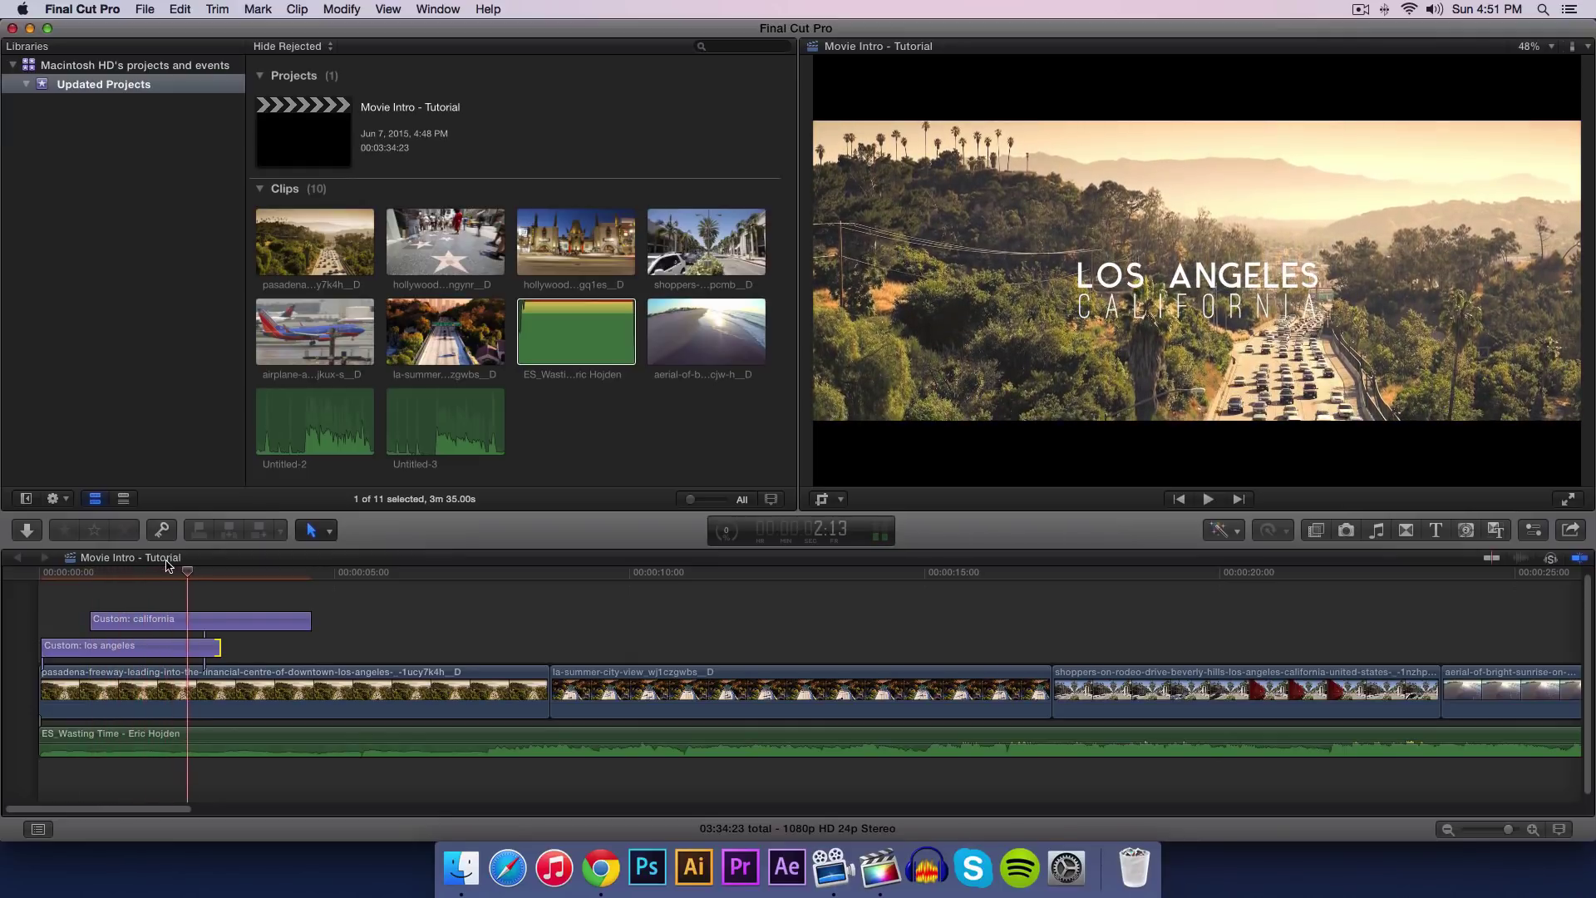
pyautogui.moveTo(216, 649); pyautogui.dragTo(199, 648)
pyautogui.moveTo(198, 575); pyautogui.dragTo(151, 575)
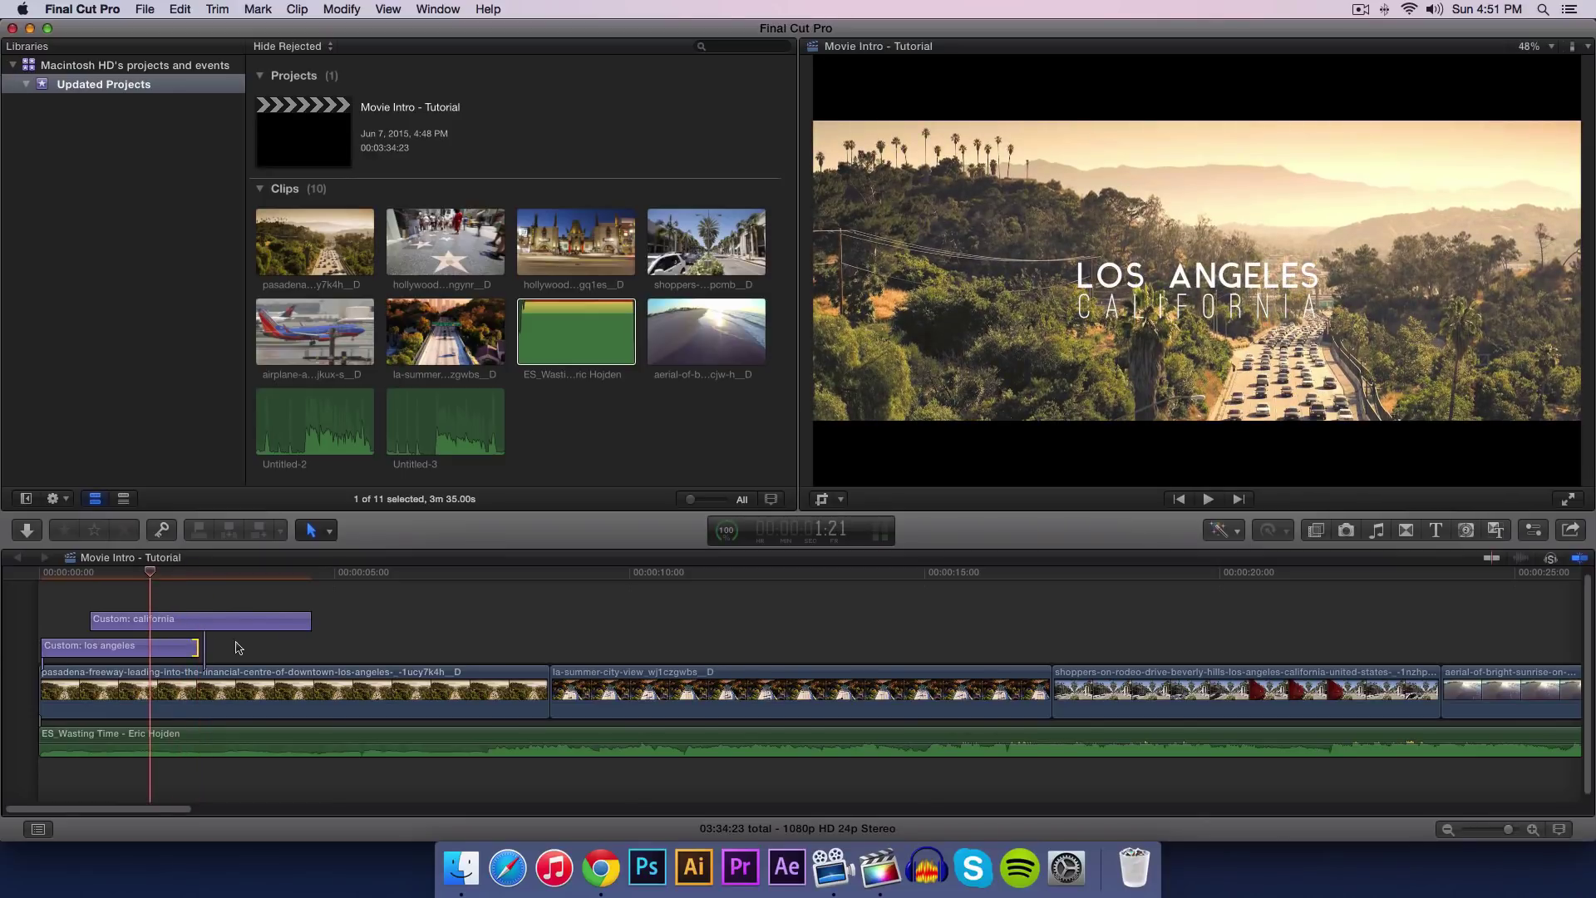
pyautogui.press('space')
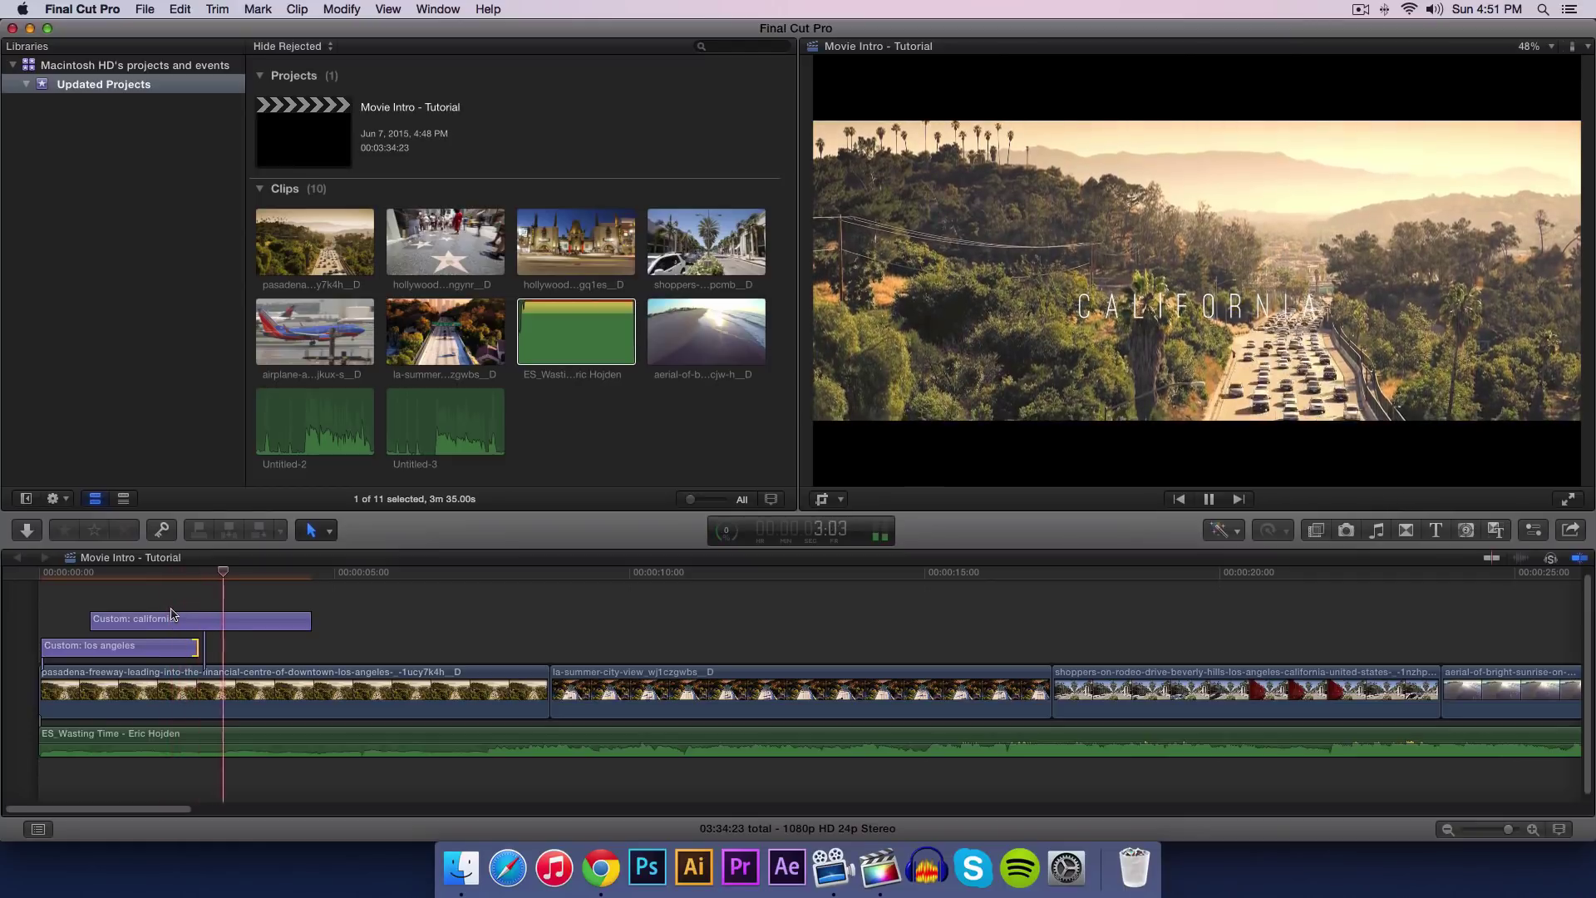
pyautogui.press('space')
# Step: Shorten the california title's end so it lasts 3:01 and play the opening from the timeline start
pyautogui.click(306, 620)
pyautogui.moveTo(313, 624); pyautogui.dragTo(269, 623)
pyautogui.press('Home')
pyautogui.press('space')
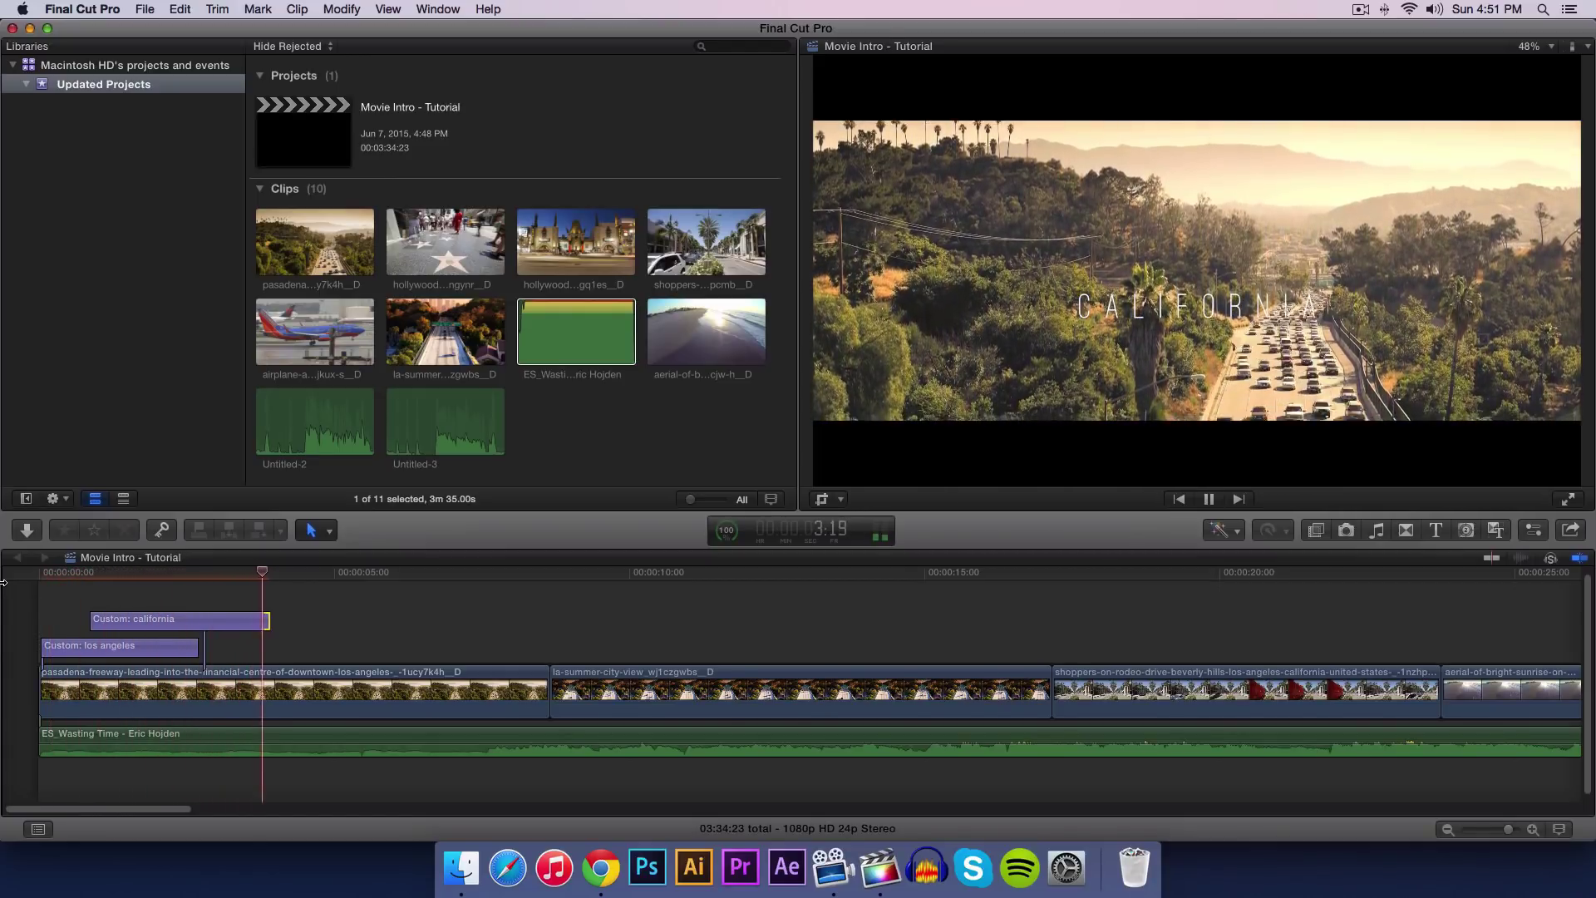
pyautogui.press('space')
# Step: Raise the los angeles title and then the california title slightly in the frame, keeping them stacked
pyautogui.moveTo(94, 591); pyautogui.dragTo(157, 645)
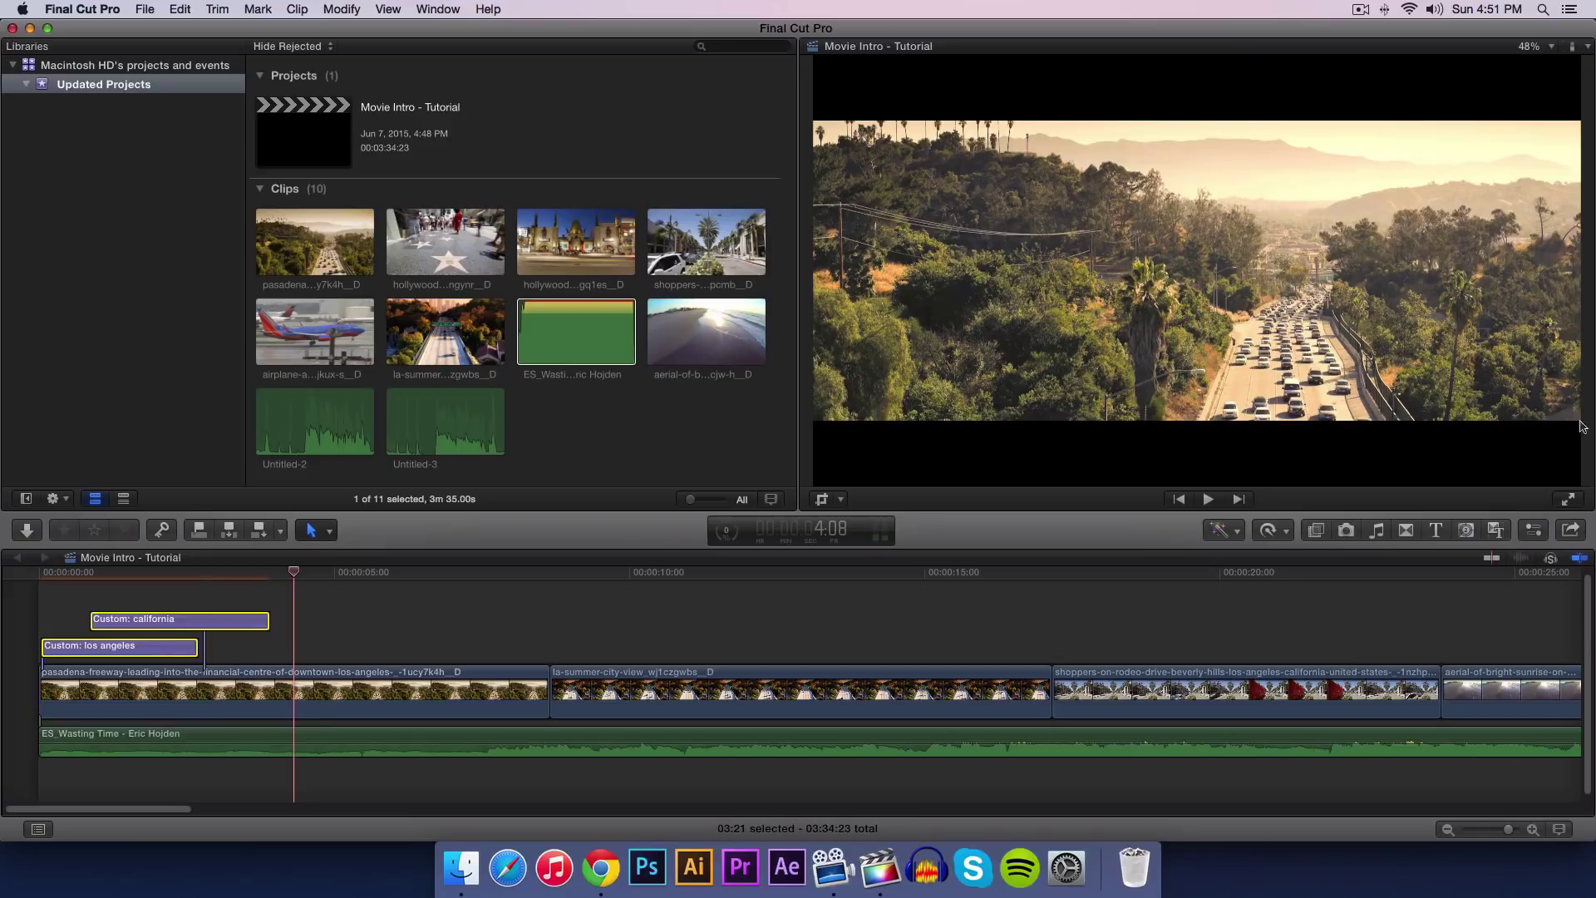
pyautogui.click(133, 571)
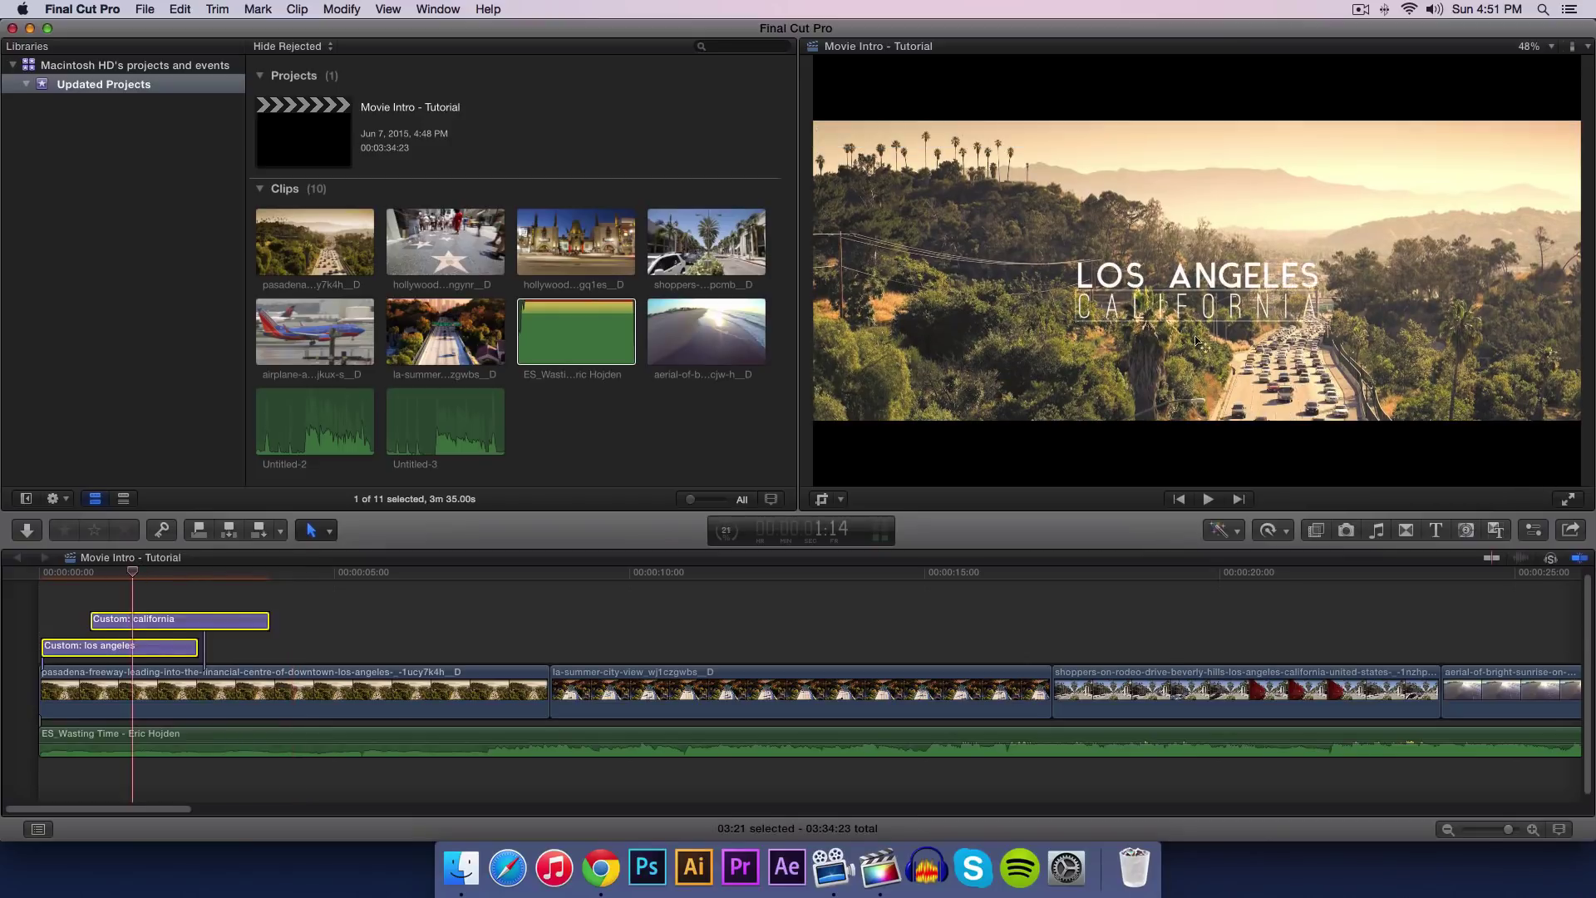
pyautogui.click(1529, 523)
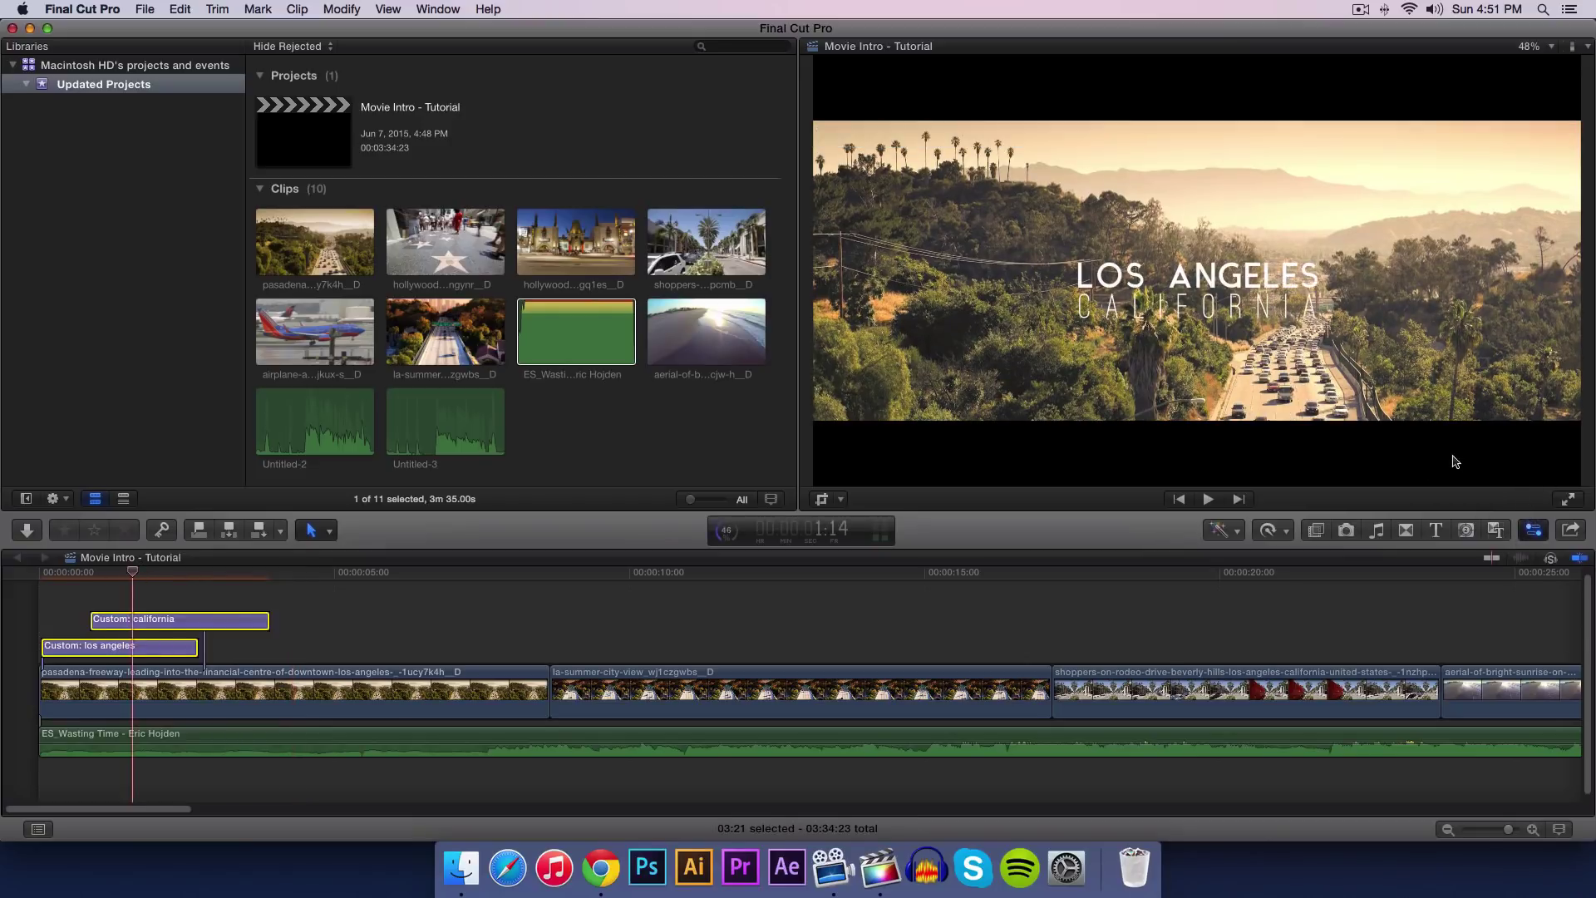
pyautogui.click(1533, 532)
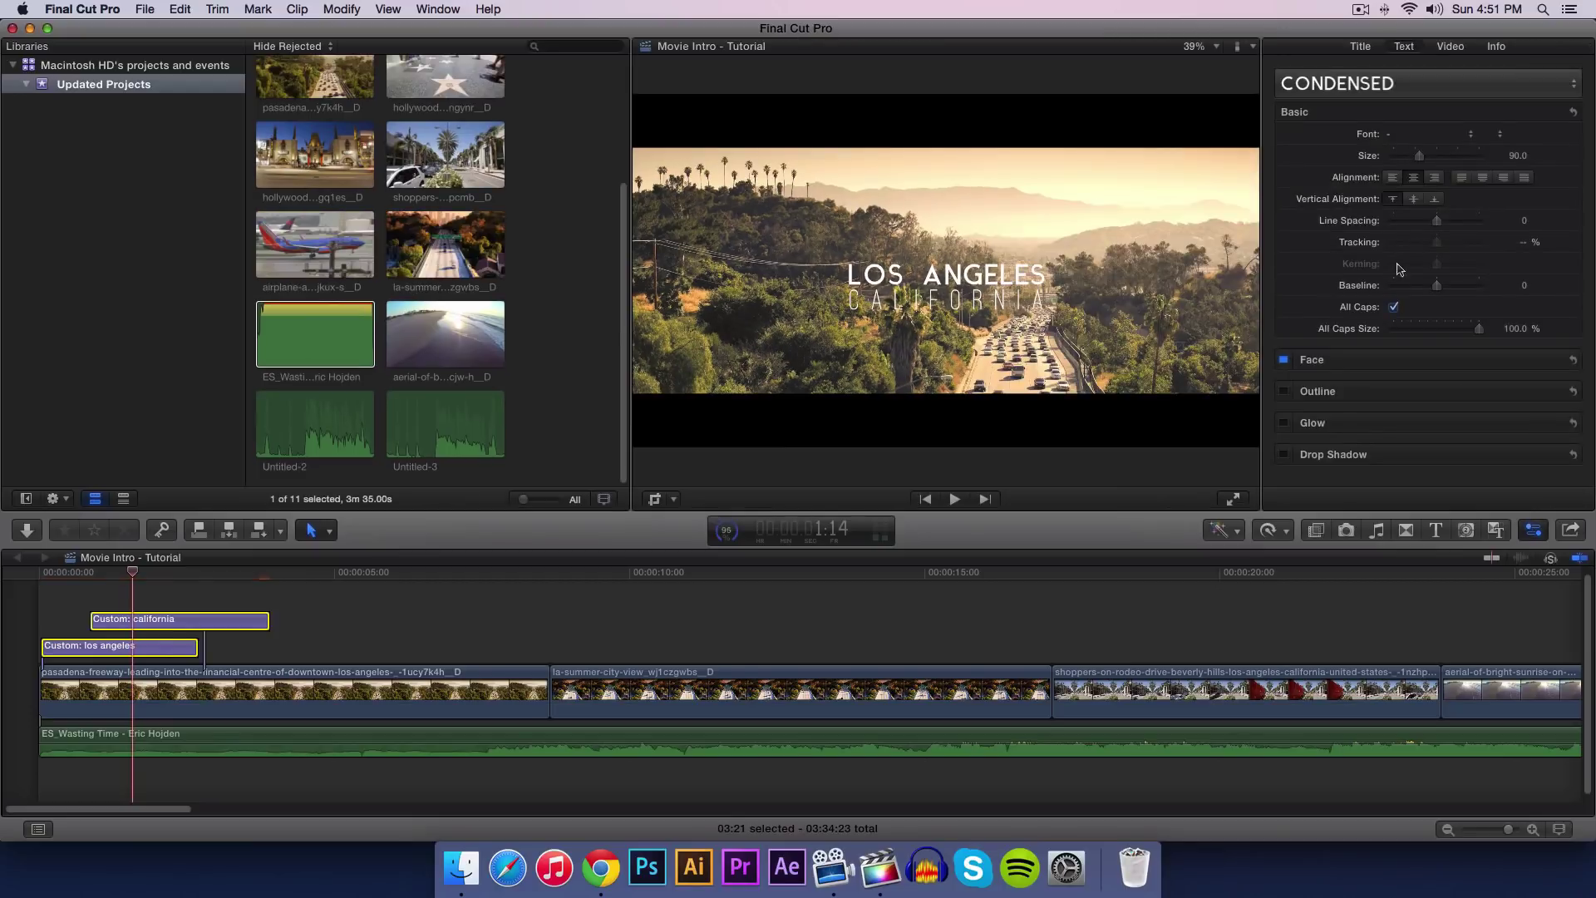
pyautogui.click(964, 274)
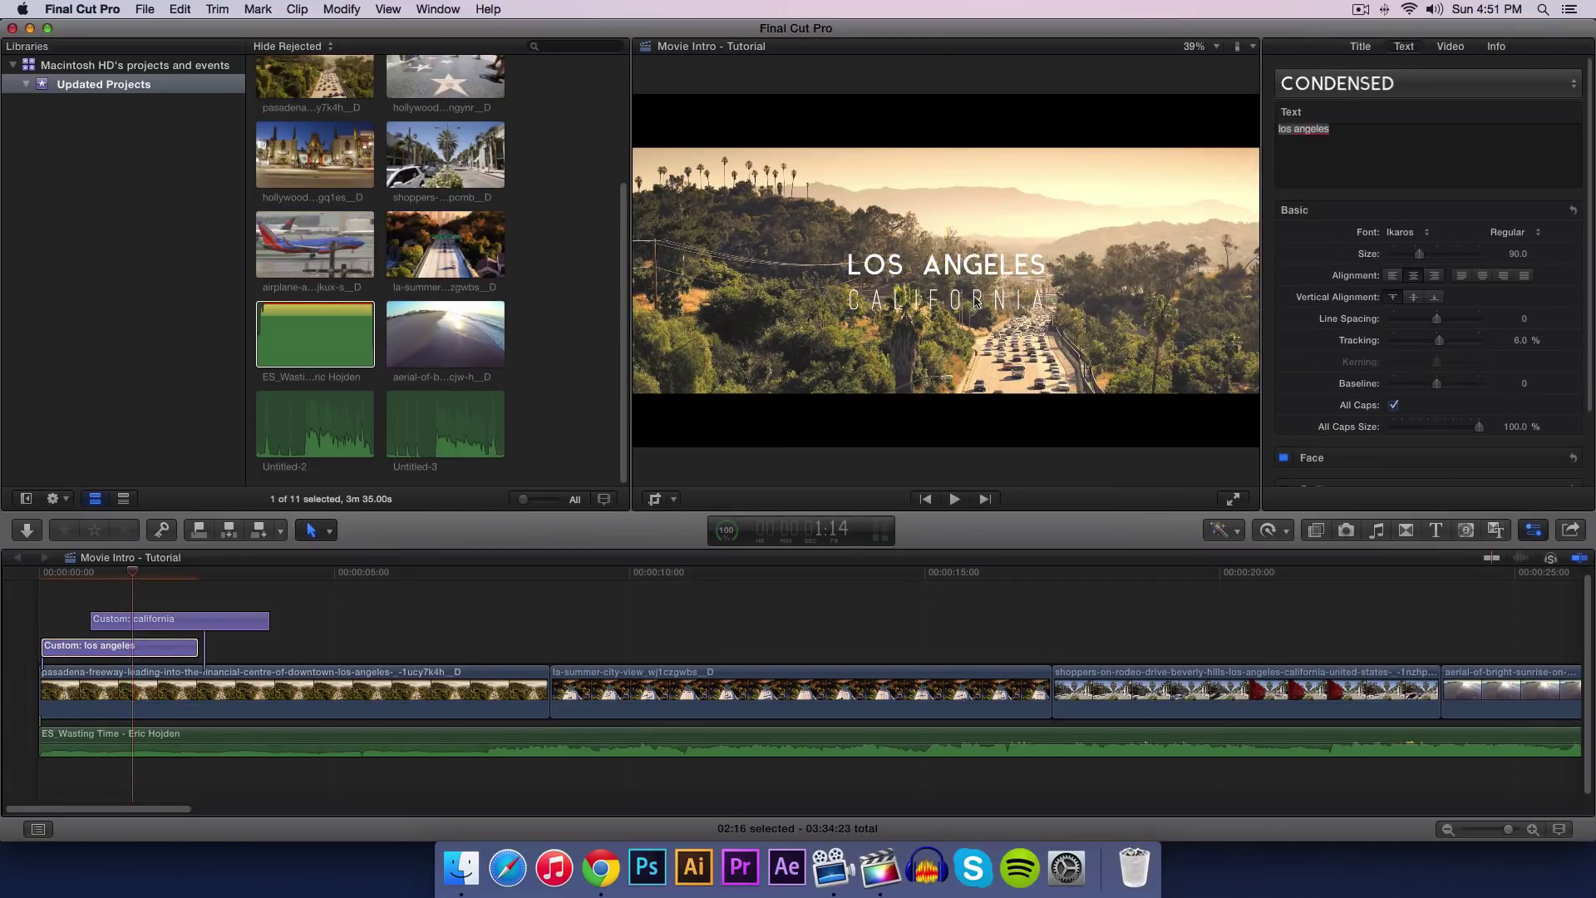
pyautogui.click(144, 622)
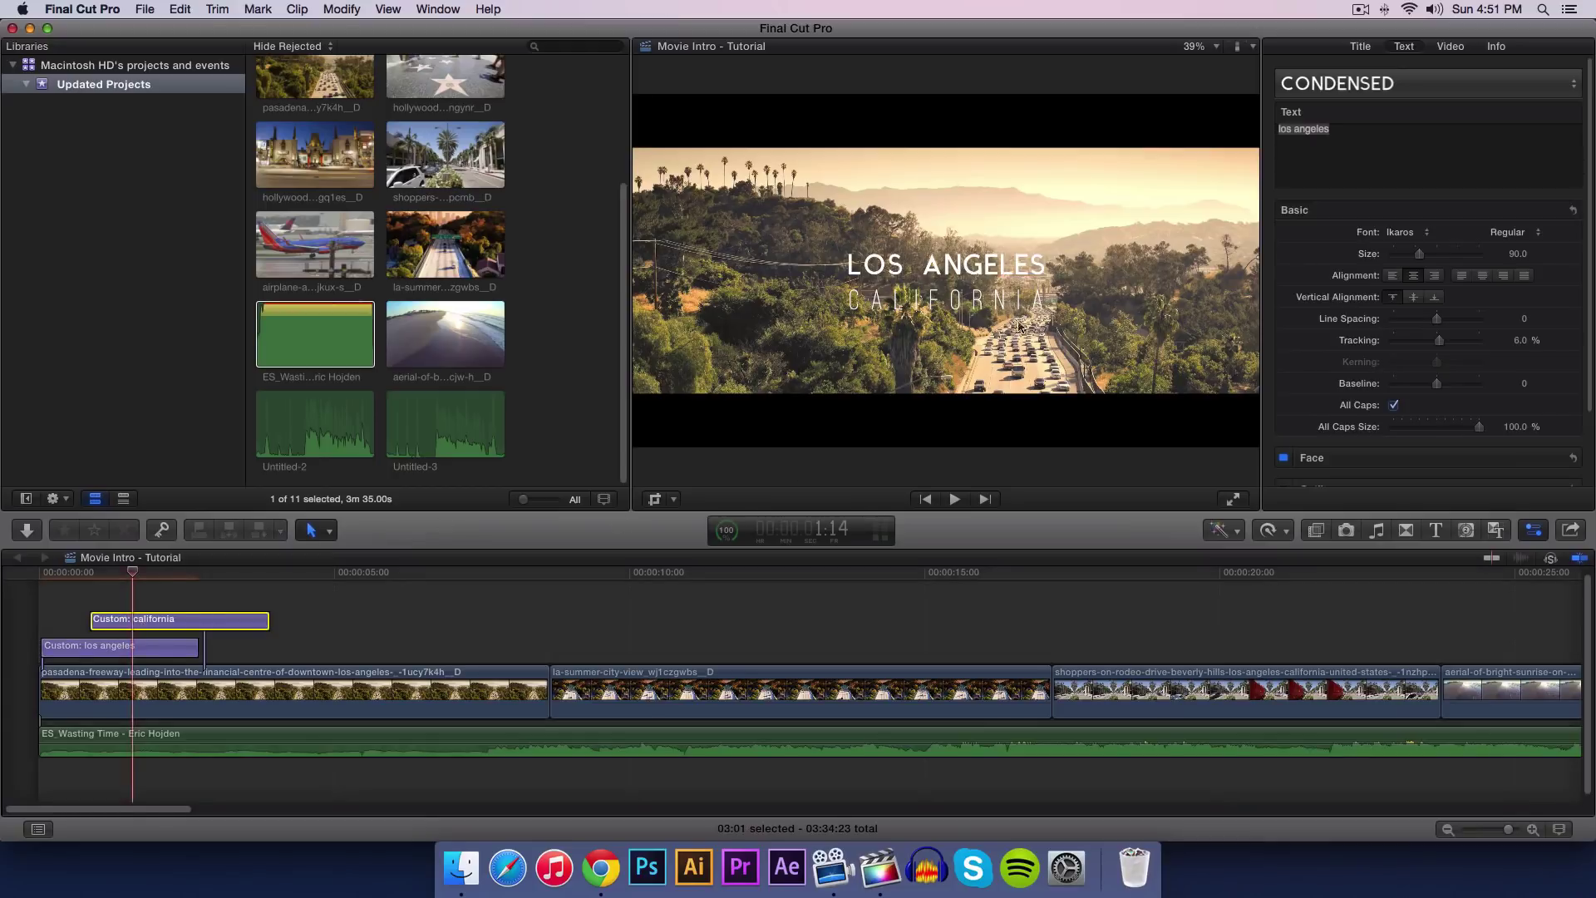
pyautogui.click(986, 298)
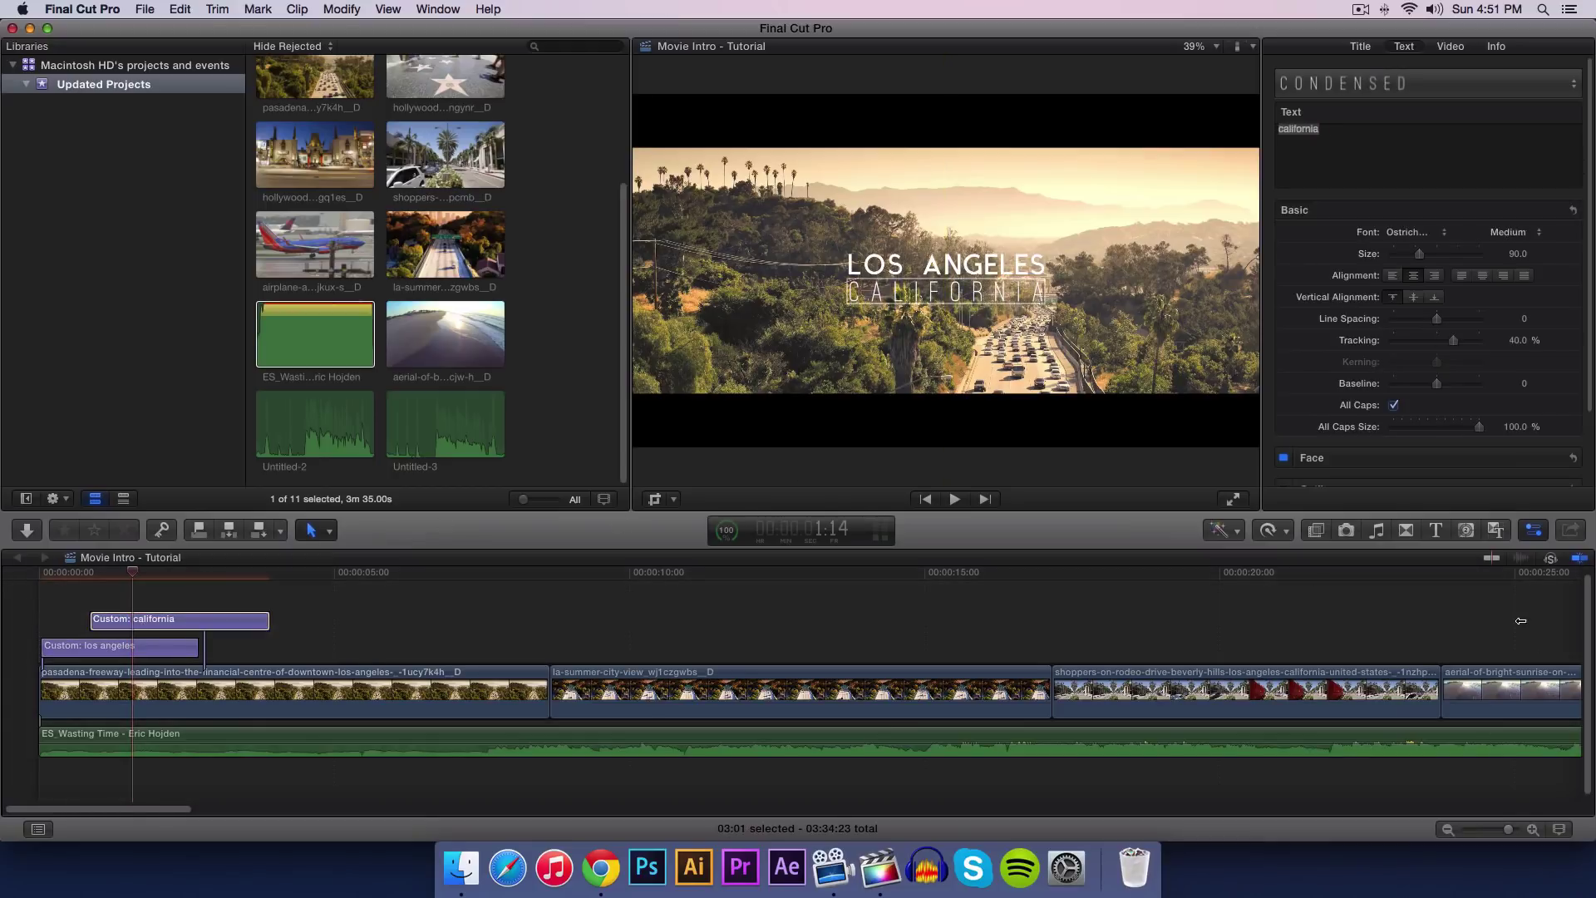
pyautogui.click(1535, 530)
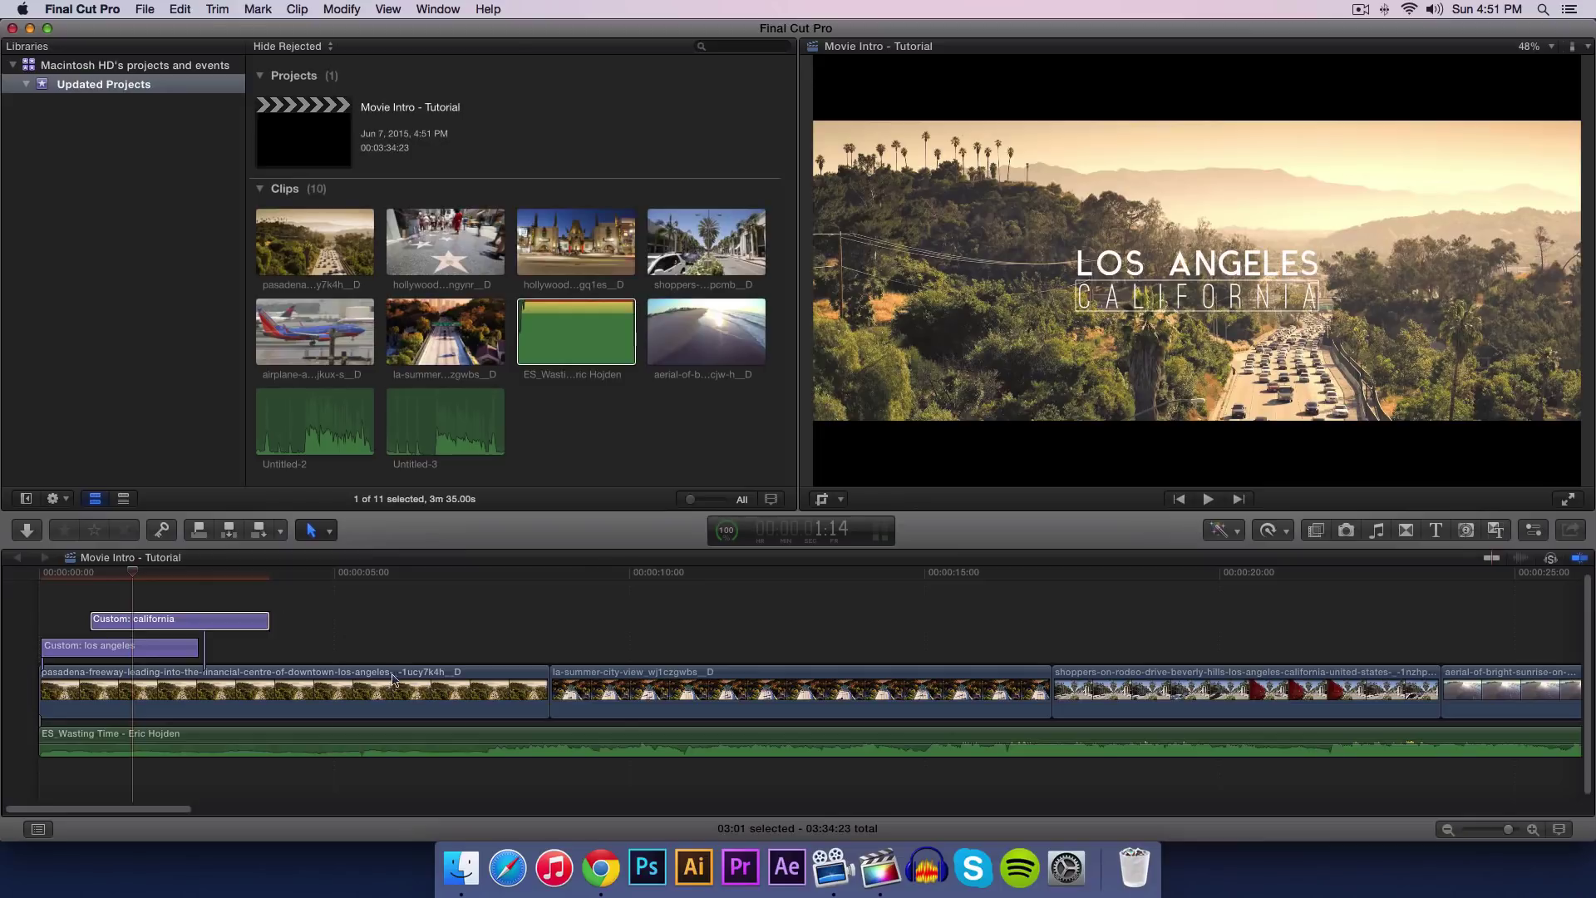
# Step: Trim the end of the pasadena freeway clip to the music change at about 7:14 and play the cut
pyautogui.click(252, 577)
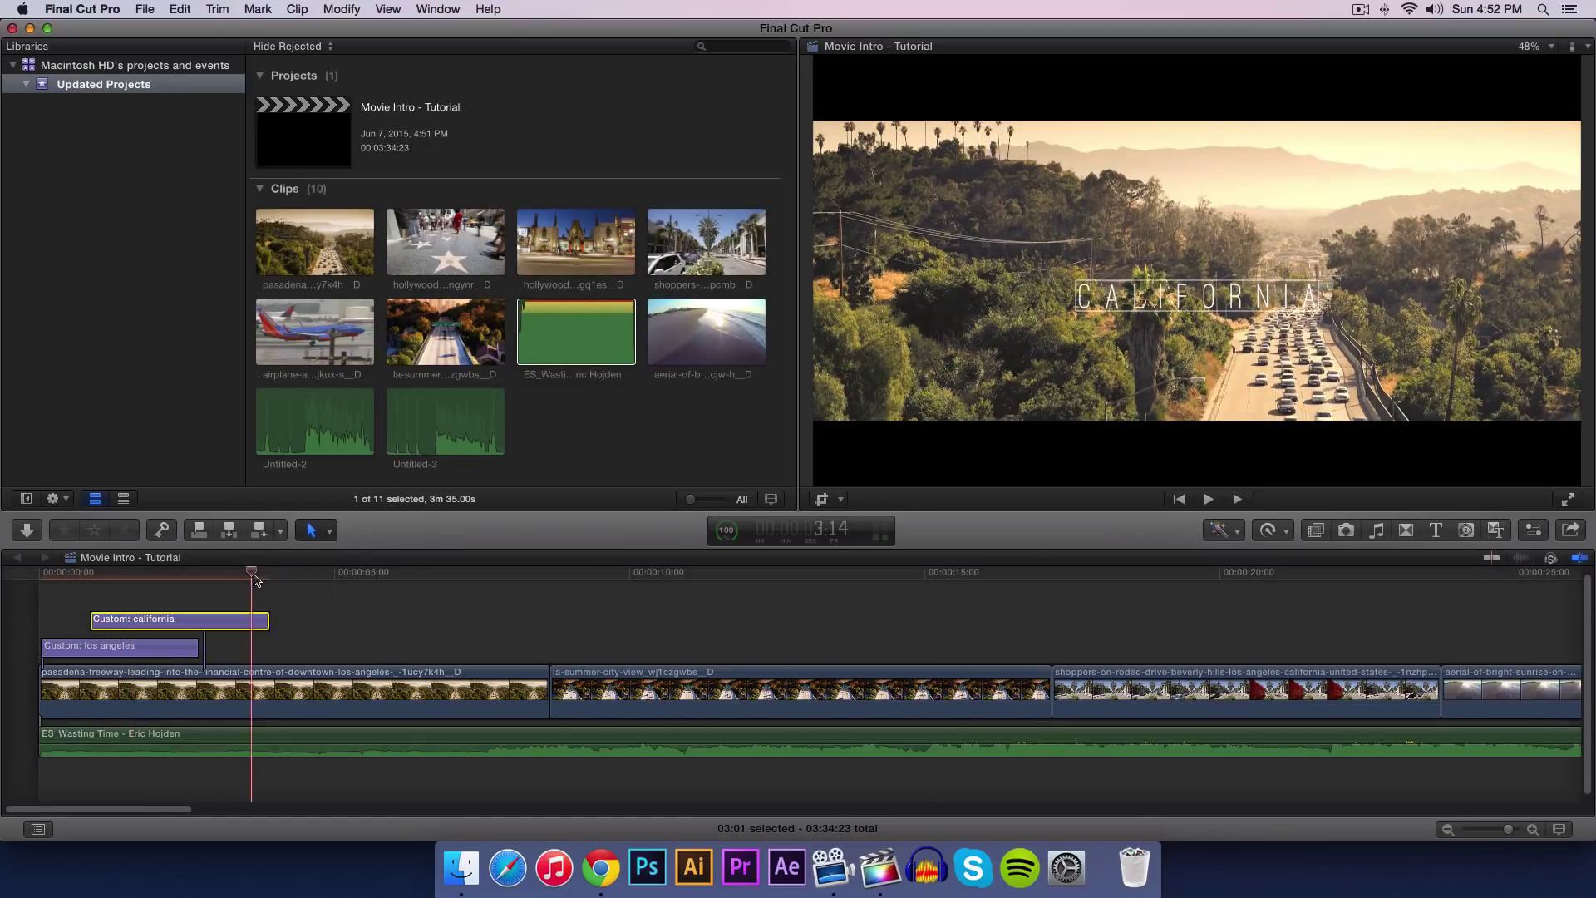
pyautogui.press('space')
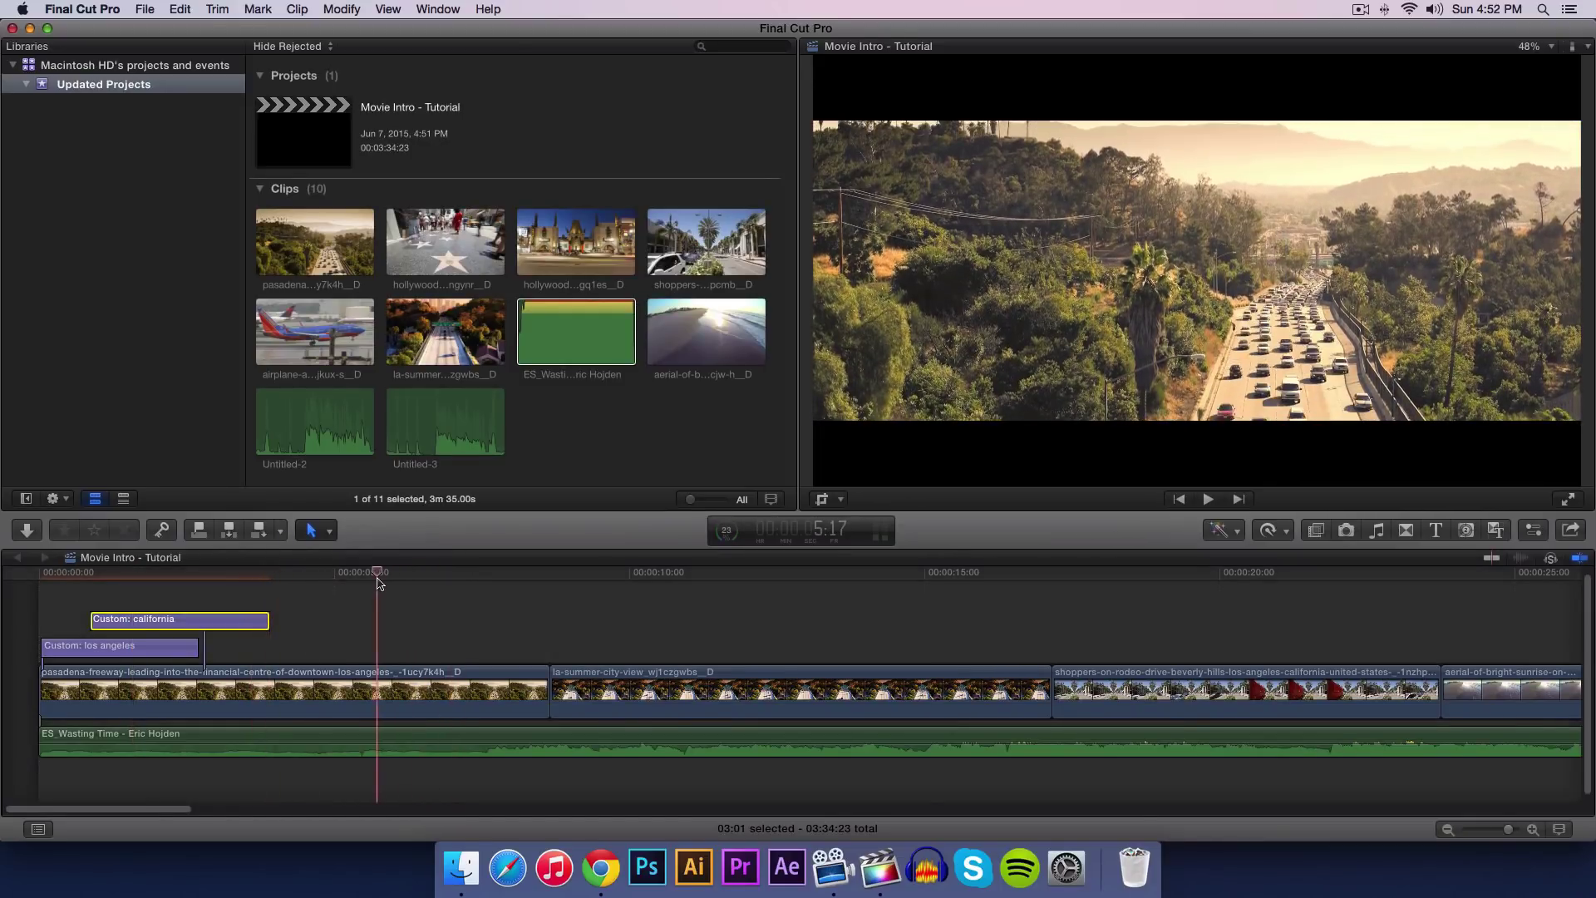
pyautogui.press('space')
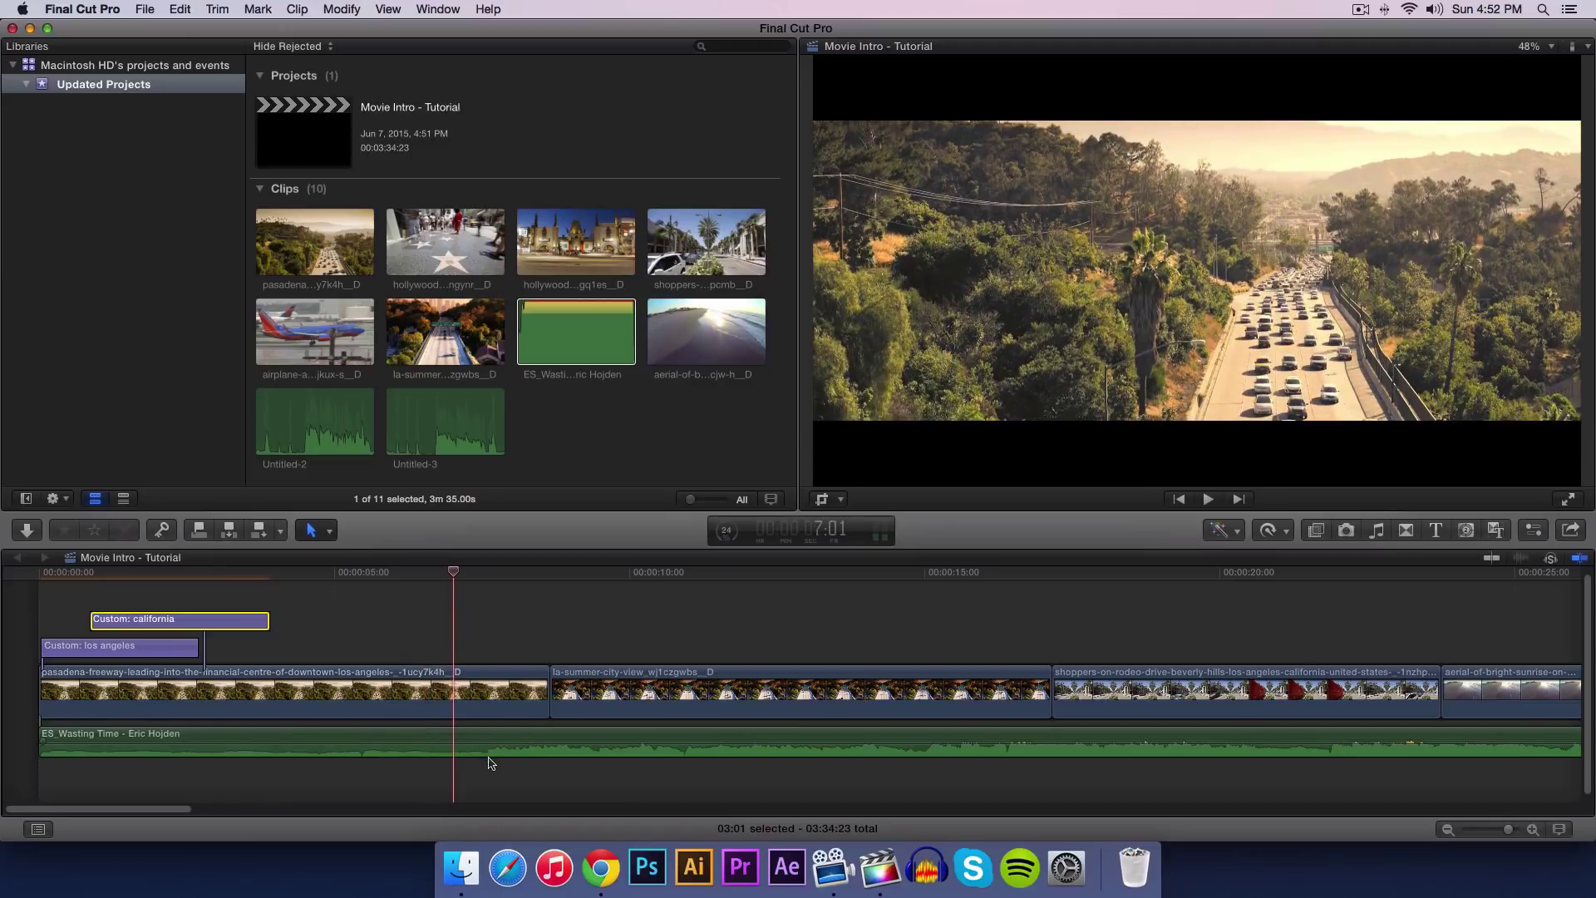
pyautogui.moveTo(549, 690); pyautogui.dragTo(488, 677)
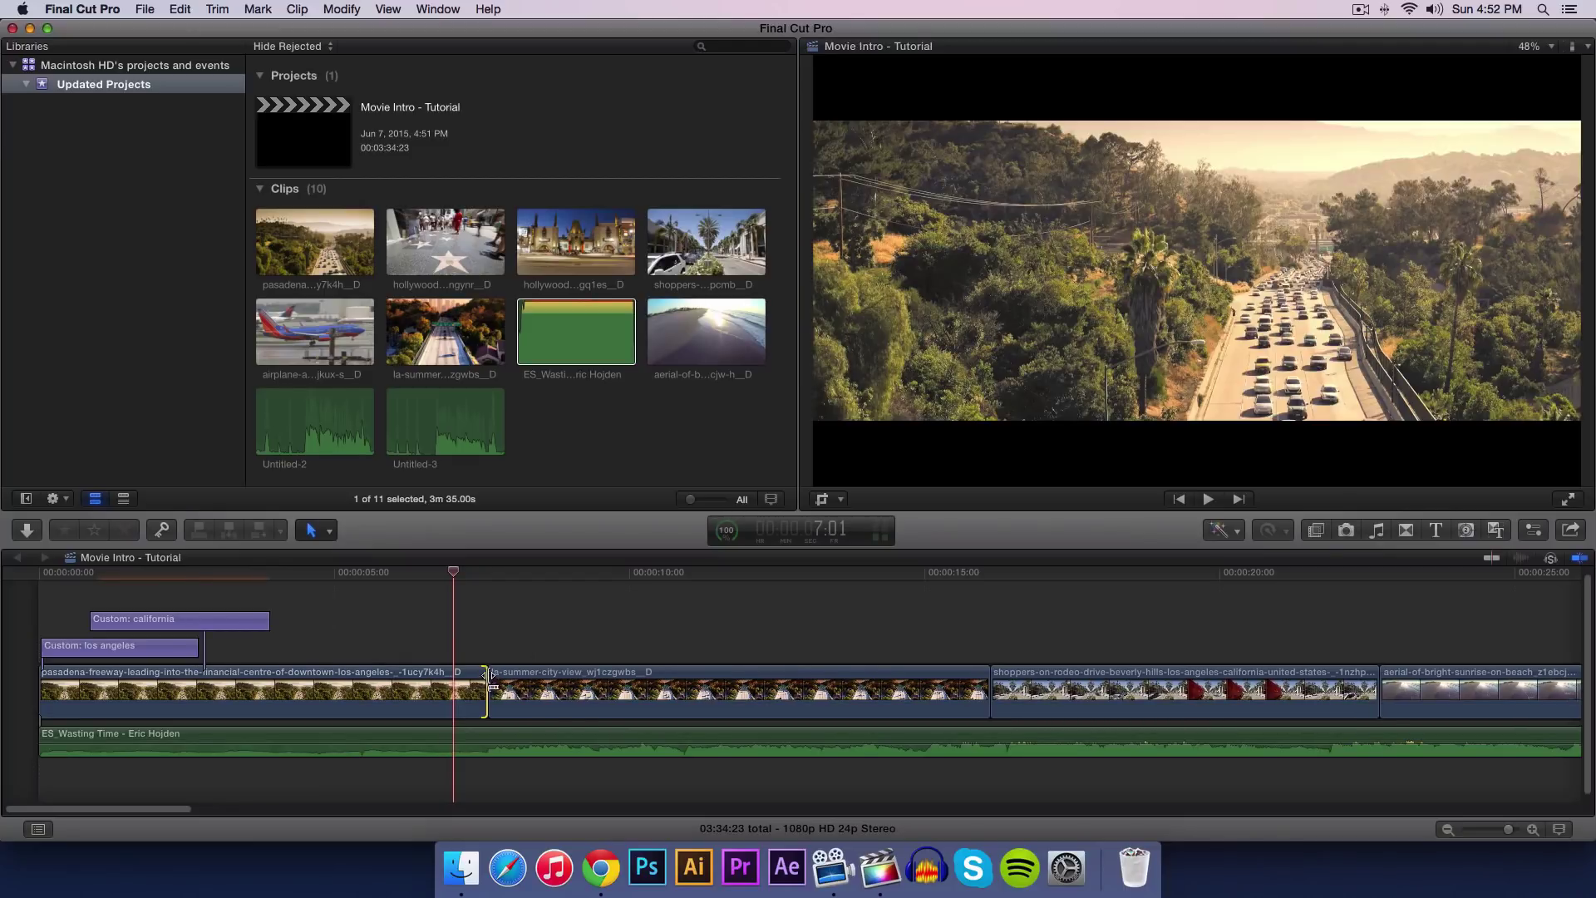
pyautogui.press('space')
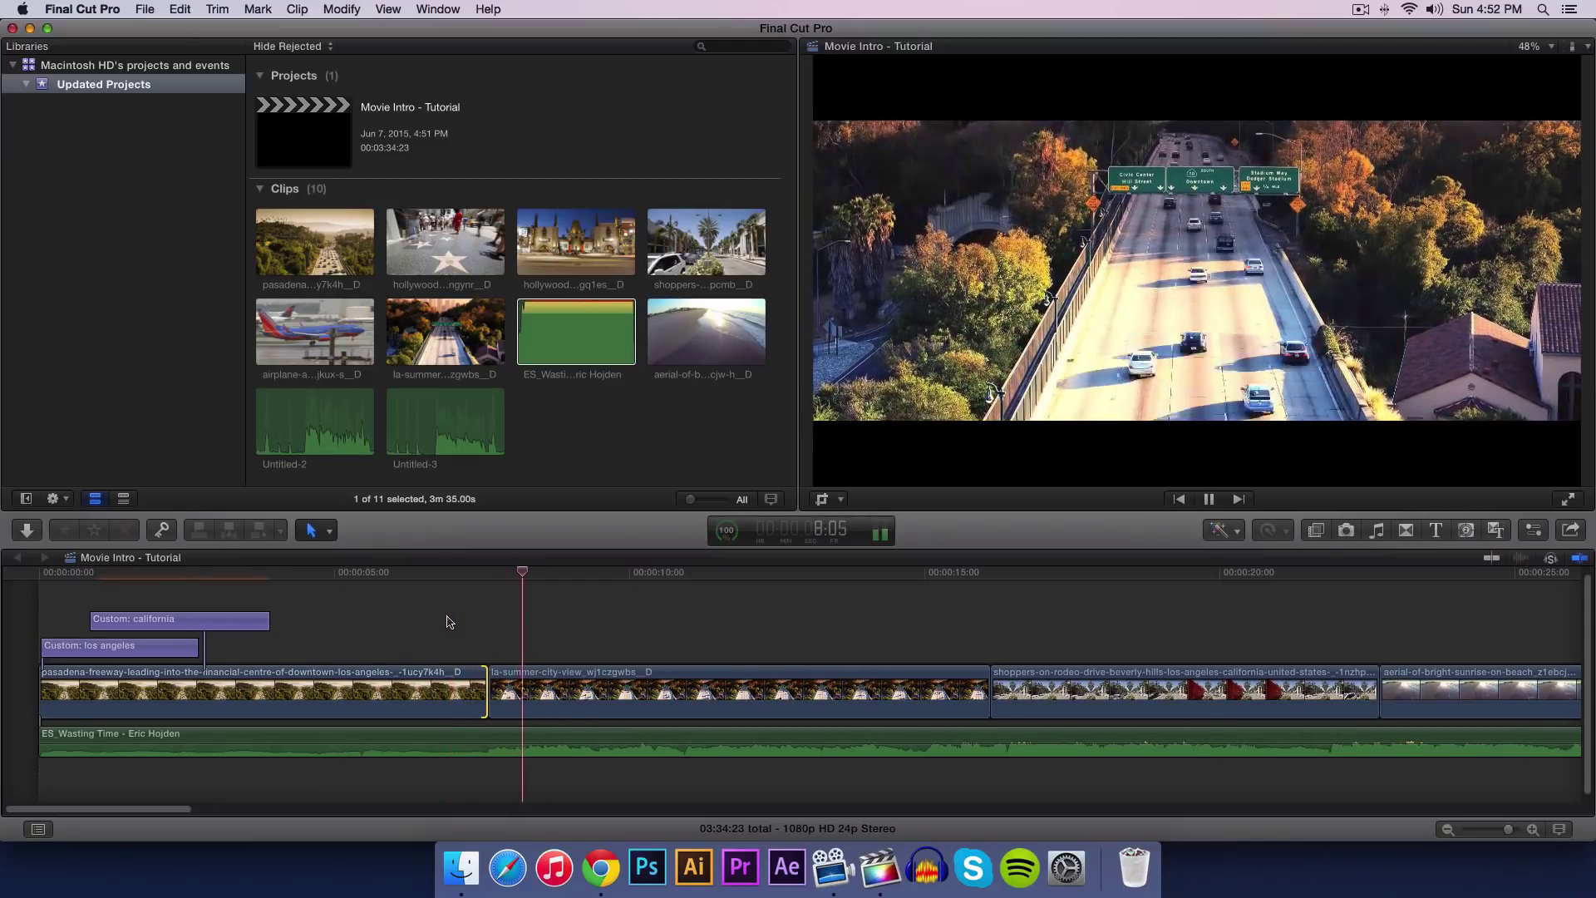
# Step: Trim the end of the la-summer-city-view clip to about 15:00 on the timeline
pyautogui.moveTo(188, 811); pyautogui.dragTo(240, 811)
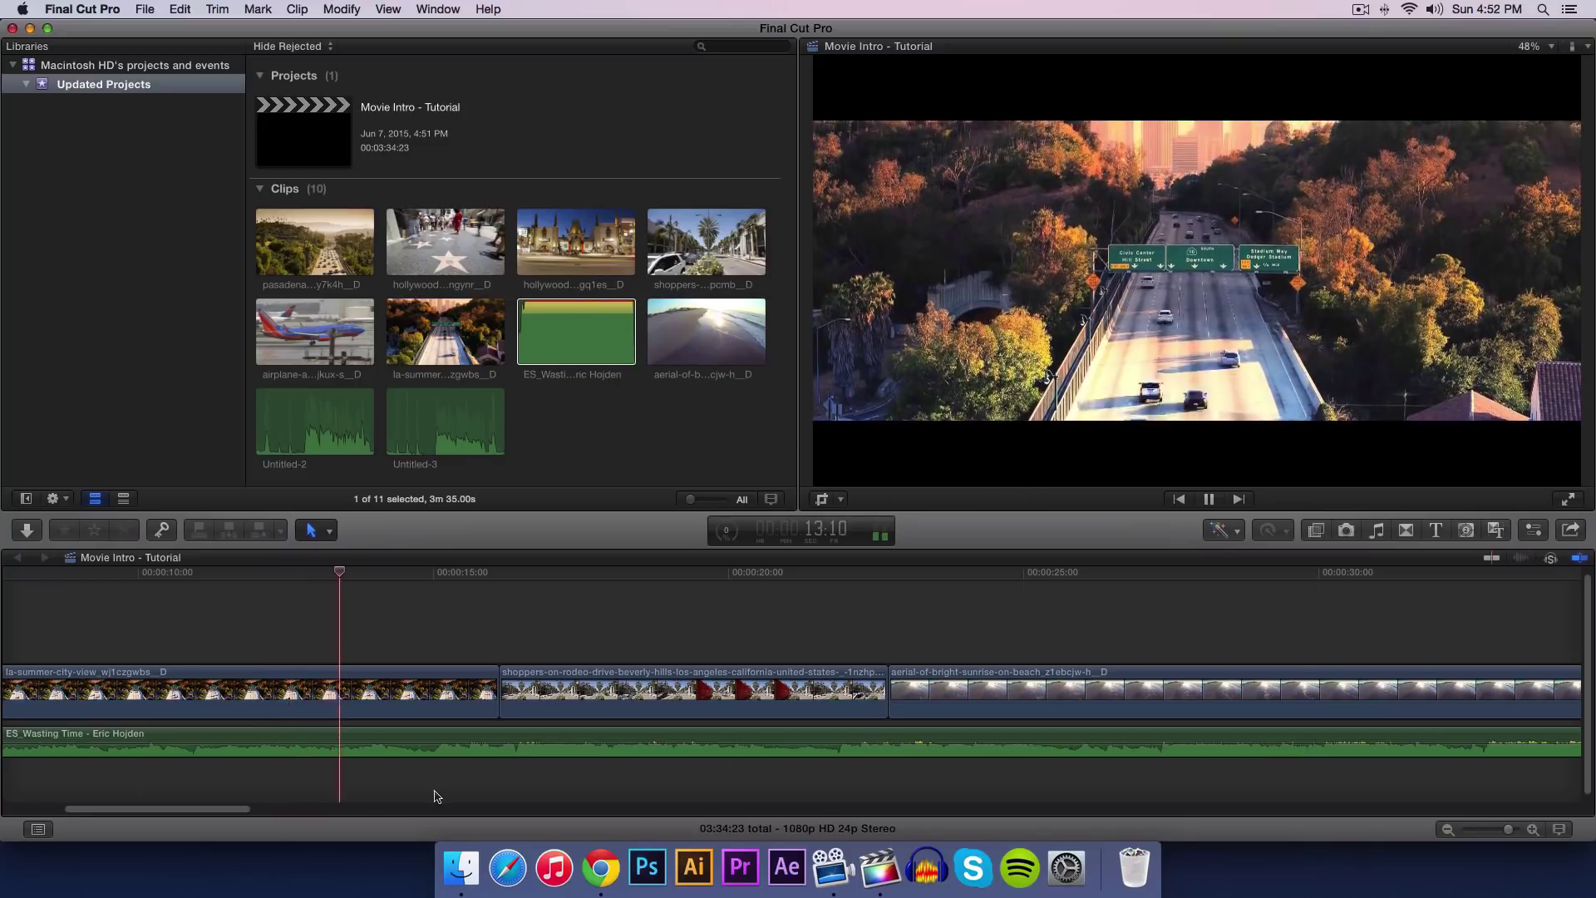
pyautogui.press('space')
pyautogui.click(435, 691)
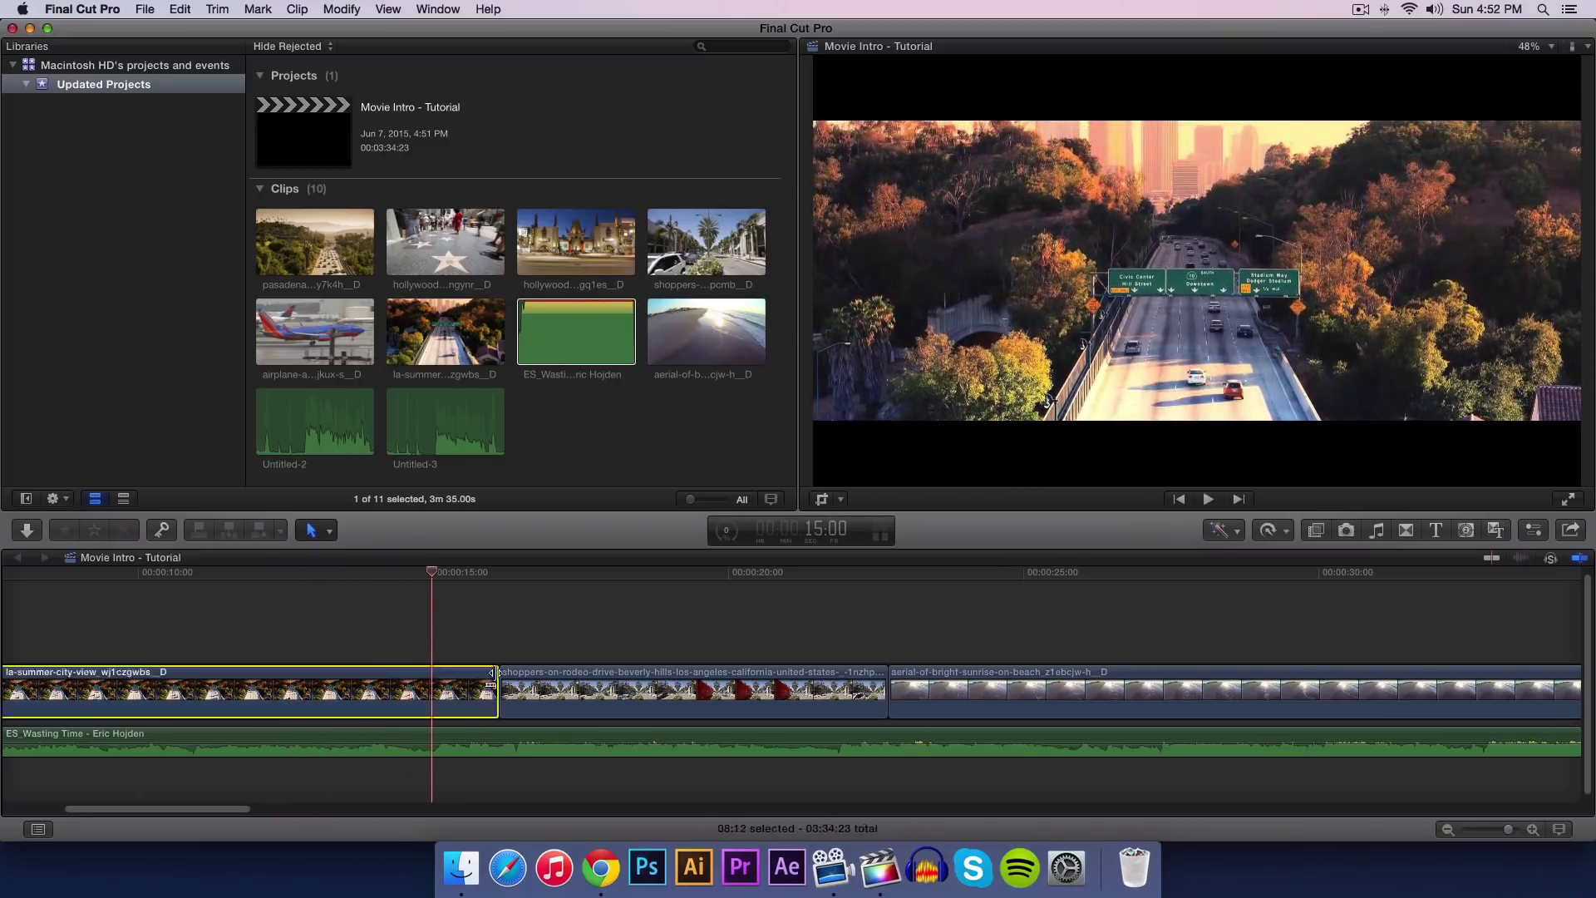
pyautogui.moveTo(497, 691); pyautogui.dragTo(433, 692)
pyautogui.click(394, 573)
# Step: Move the bright sunrise beach clip ahead of the Rodeo Drive shoppers clip and play across the new cut
pyautogui.click(506, 691)
pyautogui.moveTo(889, 692); pyautogui.dragTo(465, 692)
pyautogui.click(403, 575)
pyautogui.press('space')
# Step: Play the sunrise beach clip with the music, trim its end to about 27:10, and replay the cut
pyautogui.moveTo(1508, 829); pyautogui.dragTo(1505, 829)
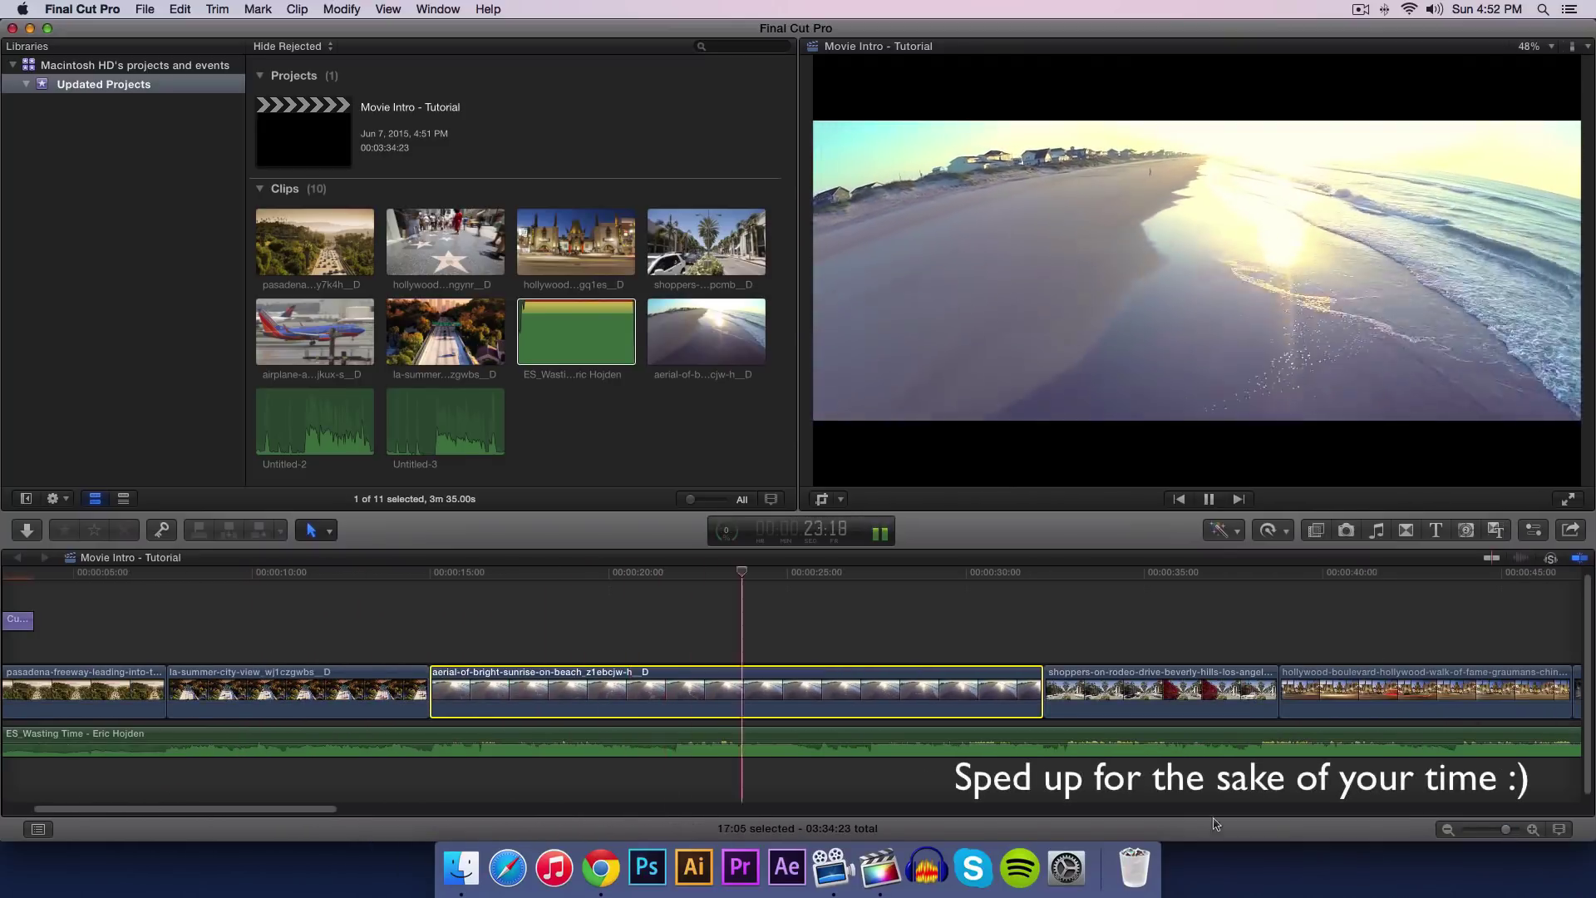
pyautogui.hscroll(8, 748, 631)
pyautogui.press('space')
pyautogui.click(428, 573)
pyautogui.press('space')
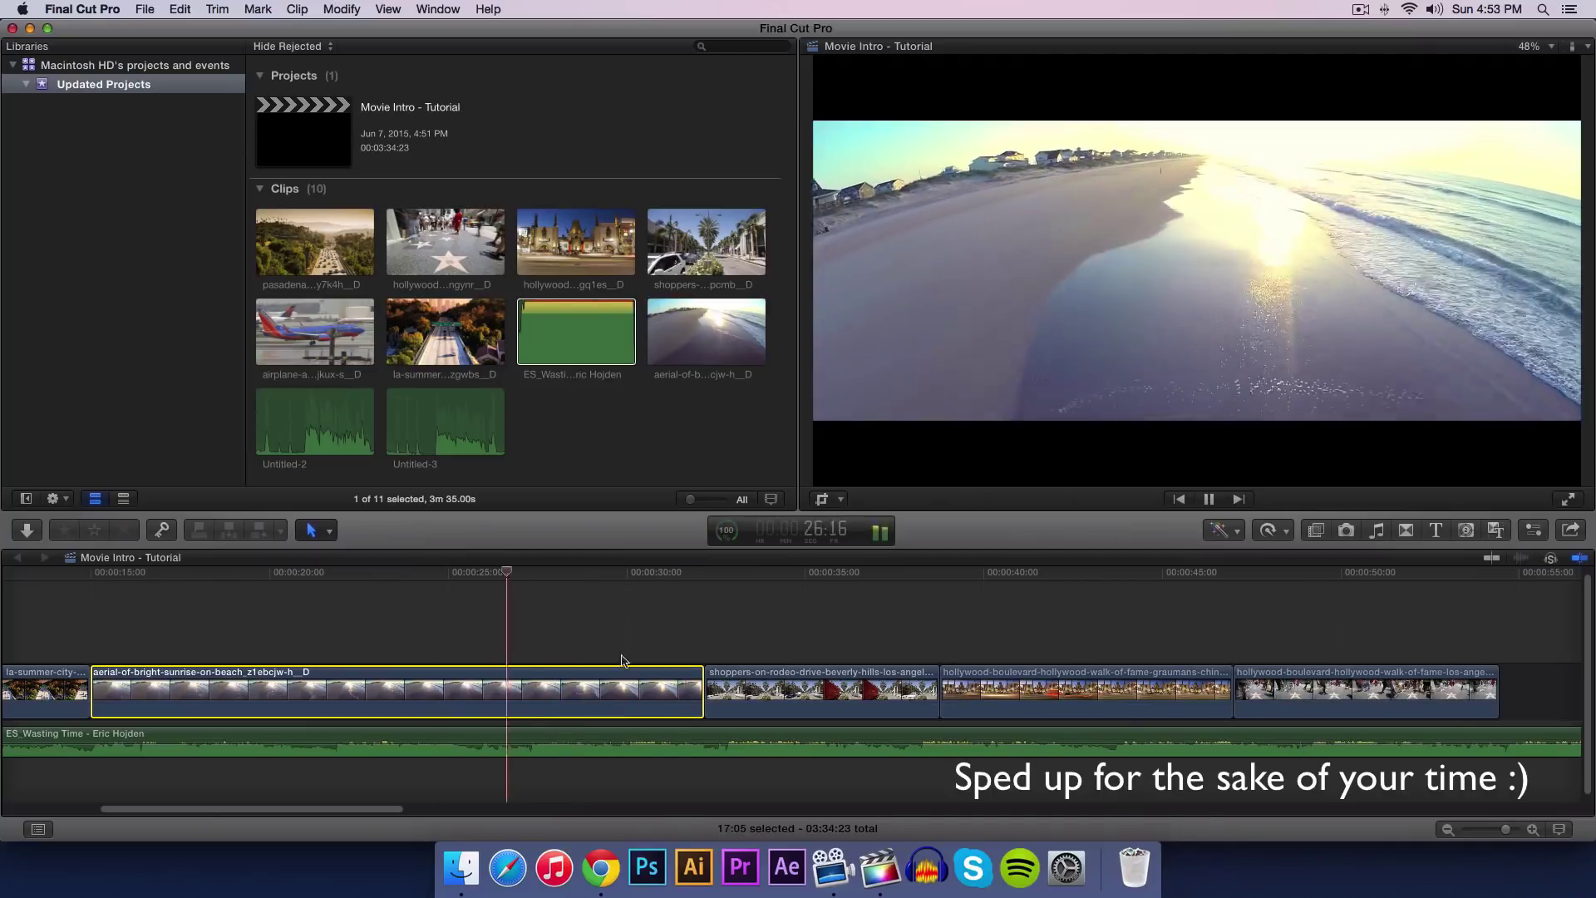
pyautogui.press('space')
pyautogui.moveTo(703, 691); pyautogui.dragTo(530, 692)
pyautogui.click(453, 574)
pyautogui.press('space')
# Step: Trim the end of the Hollywood Boulevard Grauman's theatre clip to about 37:20 on the timeline
pyautogui.hscroll(7, 601, 685)
pyautogui.click(447, 627)
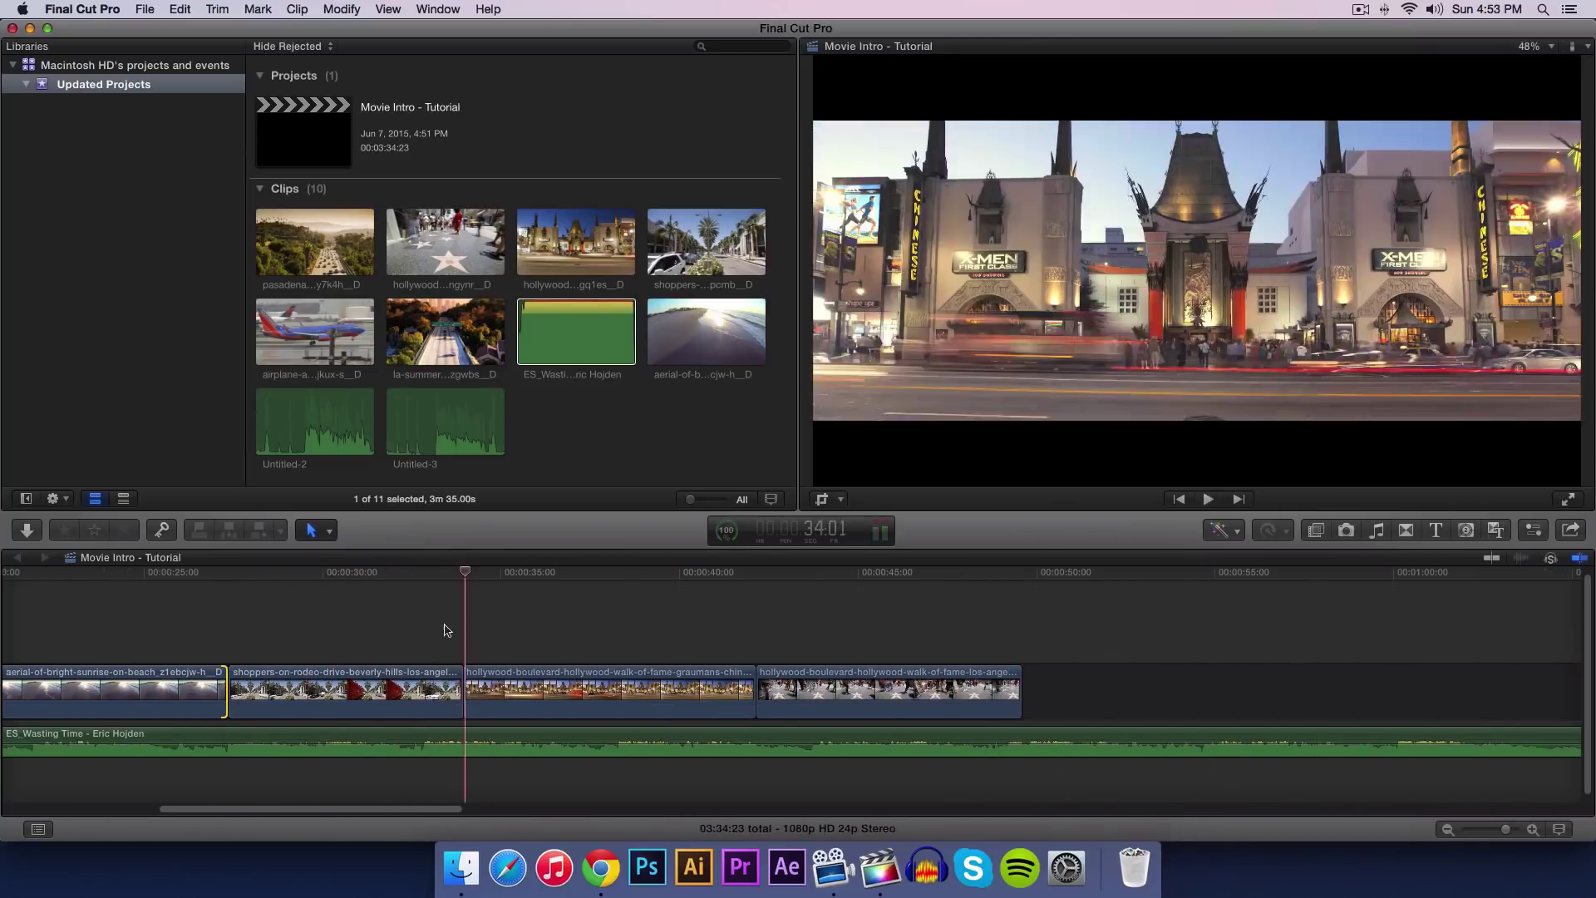
pyautogui.press('space')
pyautogui.moveTo(753, 692); pyautogui.dragTo(599, 691)
# Step: Play the last cut and trim the end of the final Walk of Fame clip to 43:15
pyautogui.click(582, 574)
pyautogui.press('space')
pyautogui.moveTo(849, 677); pyautogui.dragTo(788, 680)
pyautogui.click(788, 680)
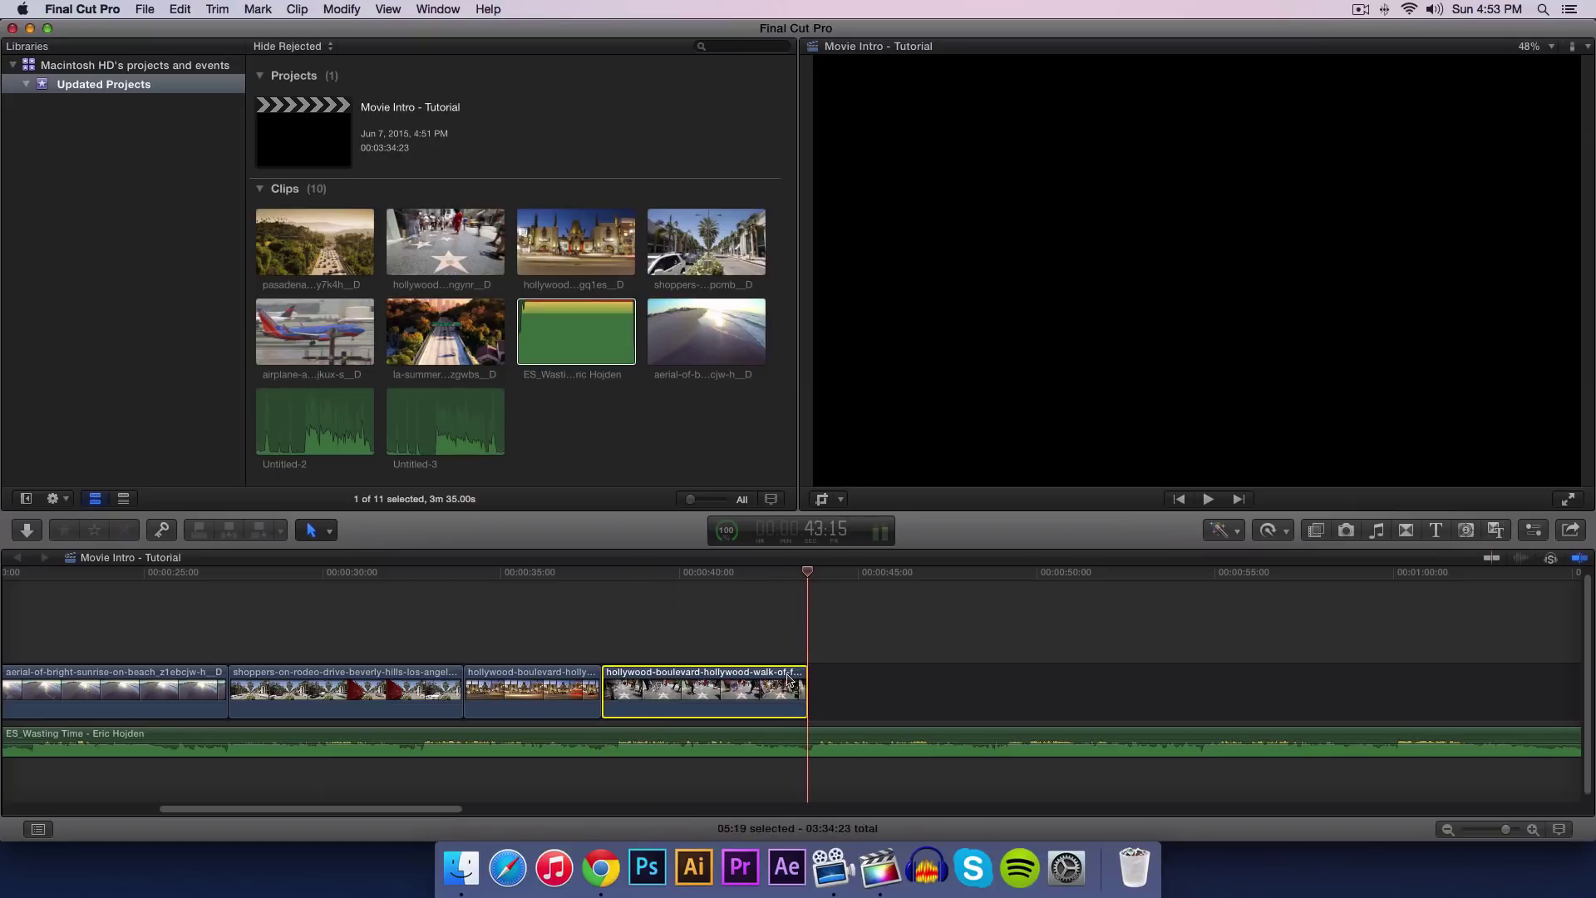
# Step: Add an opacity fade-out of slightly under one second to the end of the final Walk of Fame clip using its video animation
pyautogui.moveTo(806, 587); pyautogui.dragTo(783, 635)
pyautogui.rightClick(782, 683)
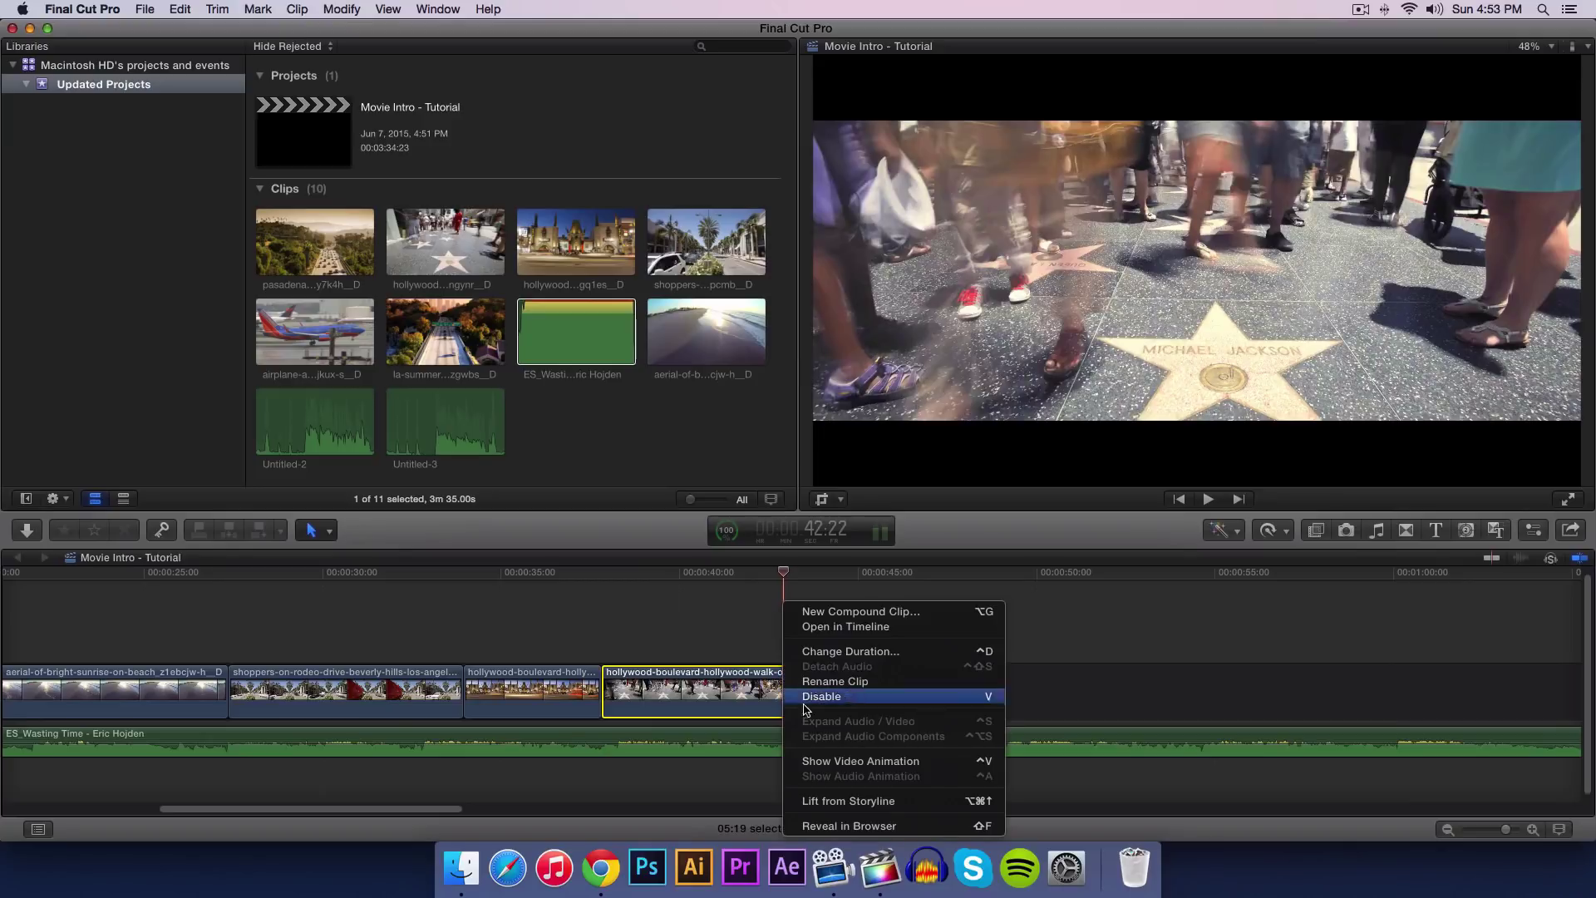
pyautogui.press('Escape')
pyautogui.hotkey('ctrl', 'v')
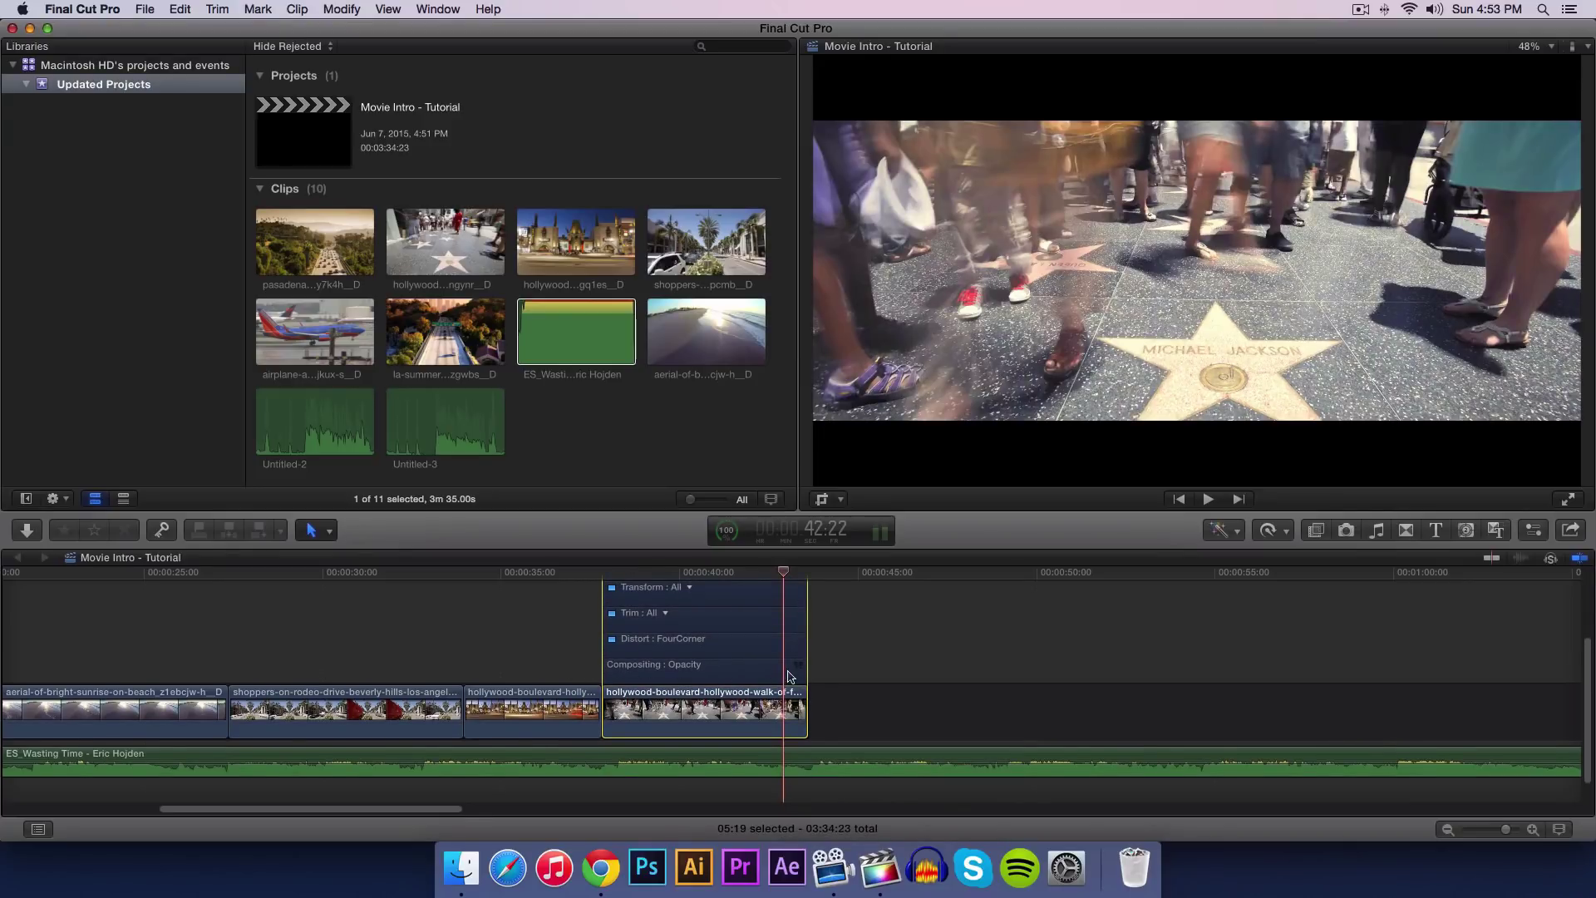
pyautogui.click(797, 668)
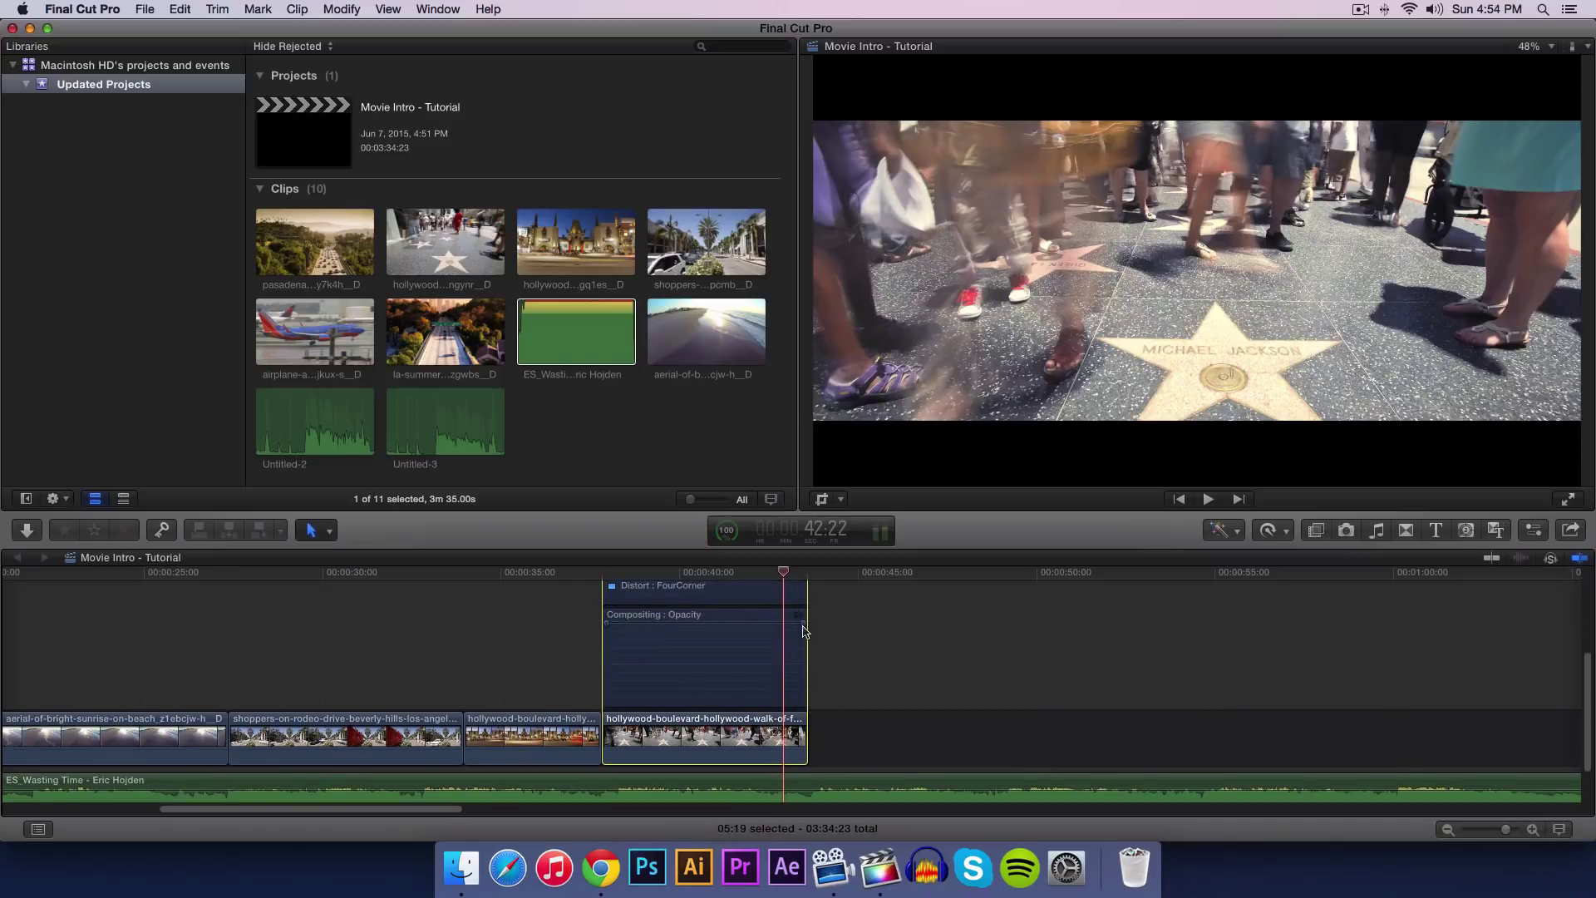
pyautogui.moveTo(797, 624); pyautogui.dragTo(774, 638)
pyautogui.hotkey('ctrl', 'v')
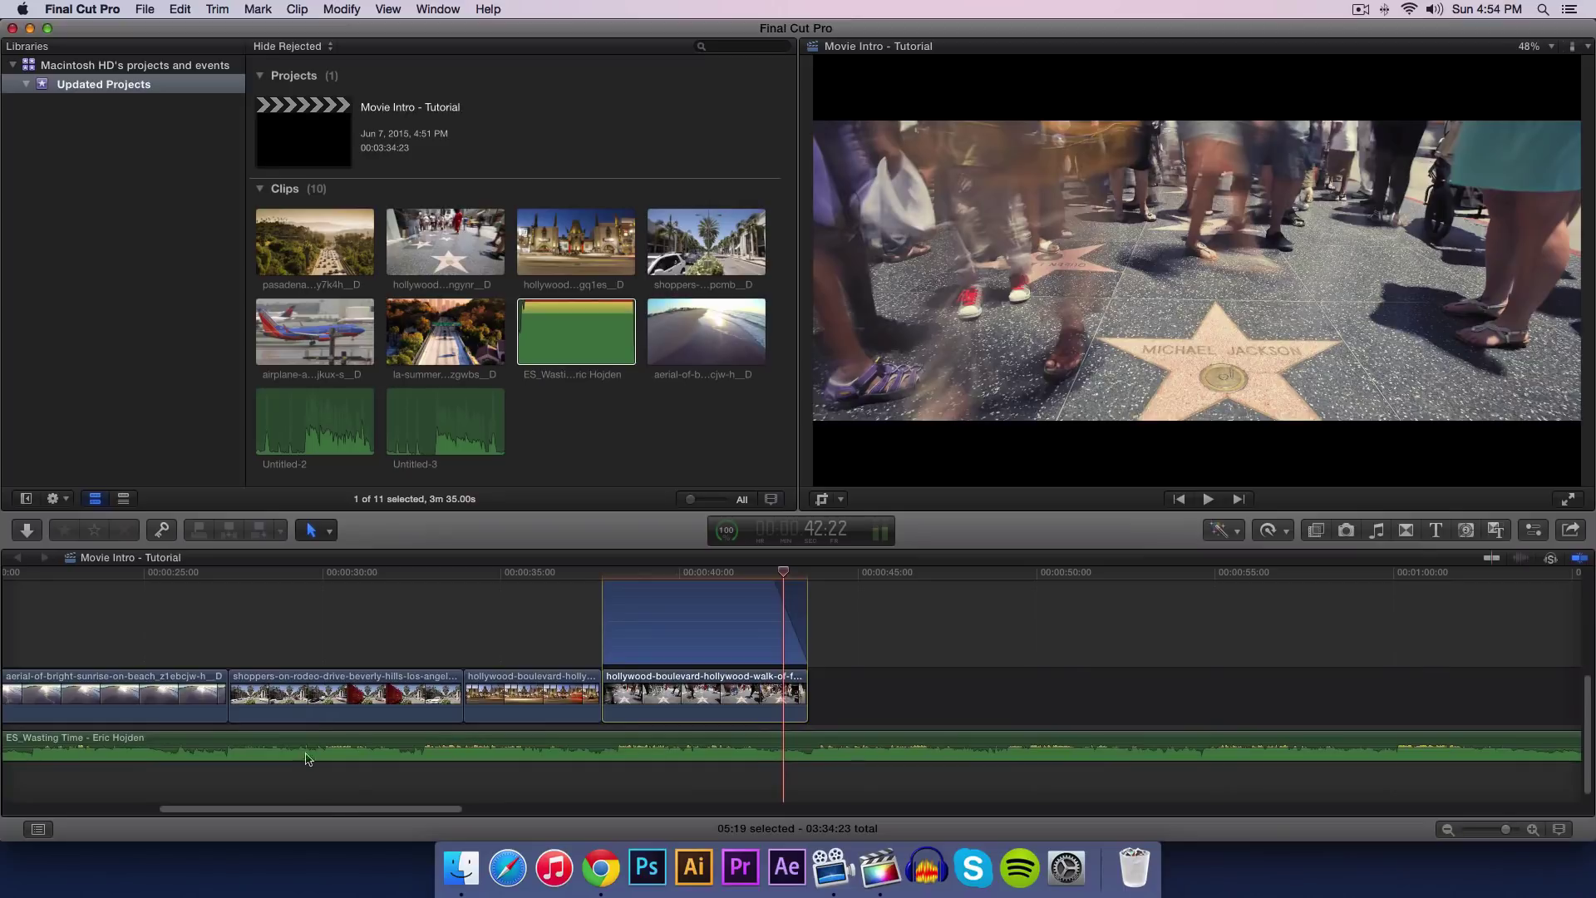
# Step: Trim the end of the Wasting Time music track to the final clip's end at 43:15 and fit the project in the timeline
pyautogui.hotkey('shift', 'z')
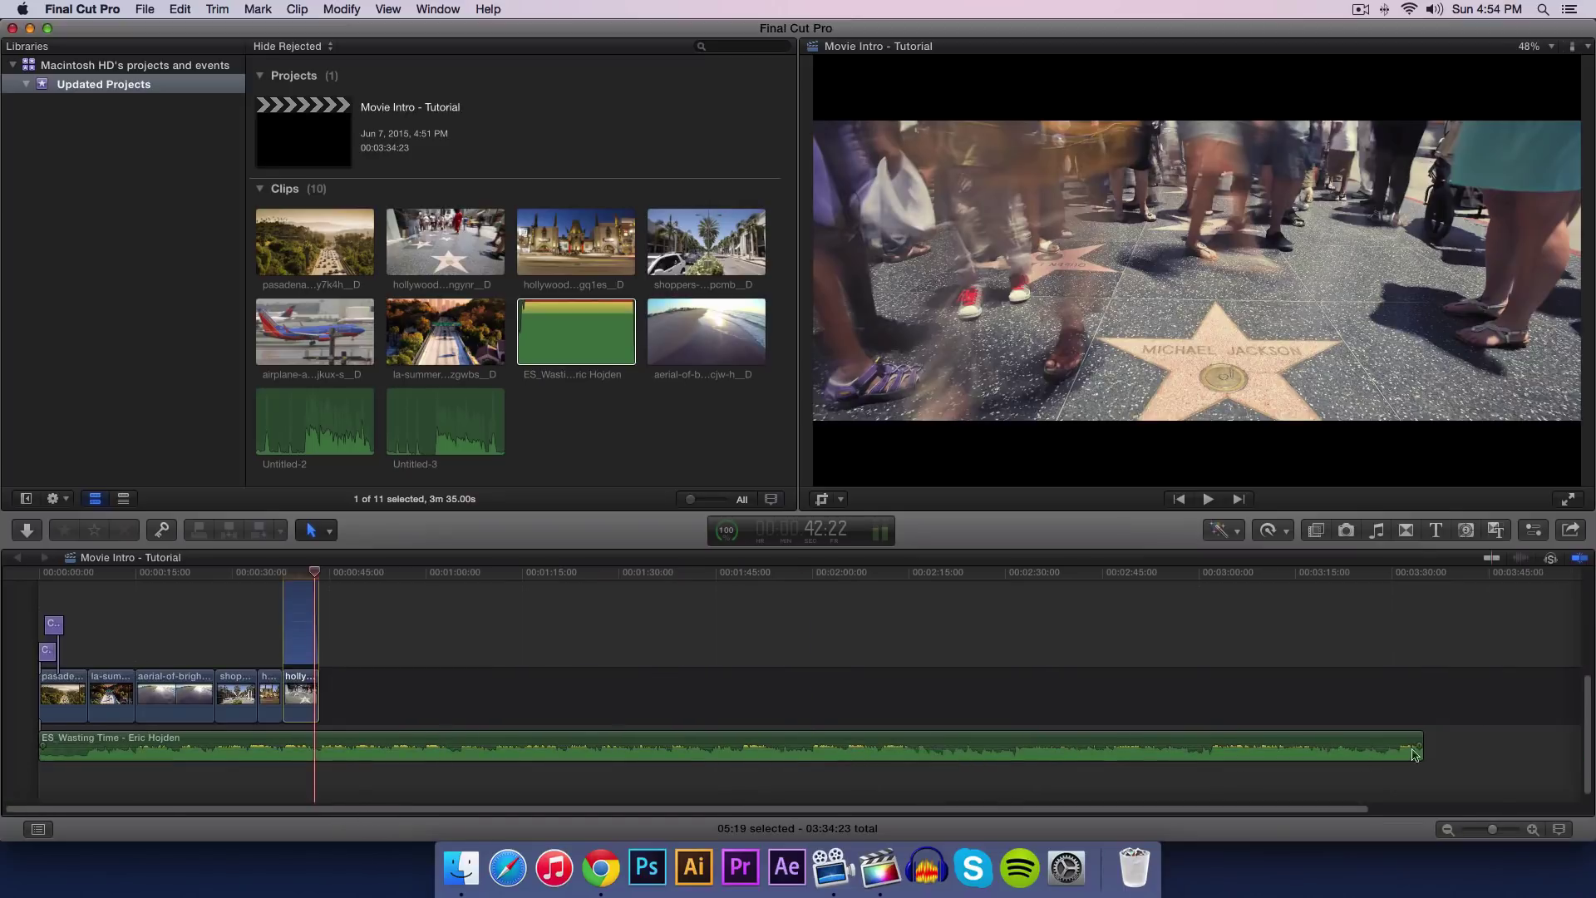
pyautogui.moveTo(1415, 736); pyautogui.dragTo(321, 746)
pyautogui.hotkey('shift', 'z')
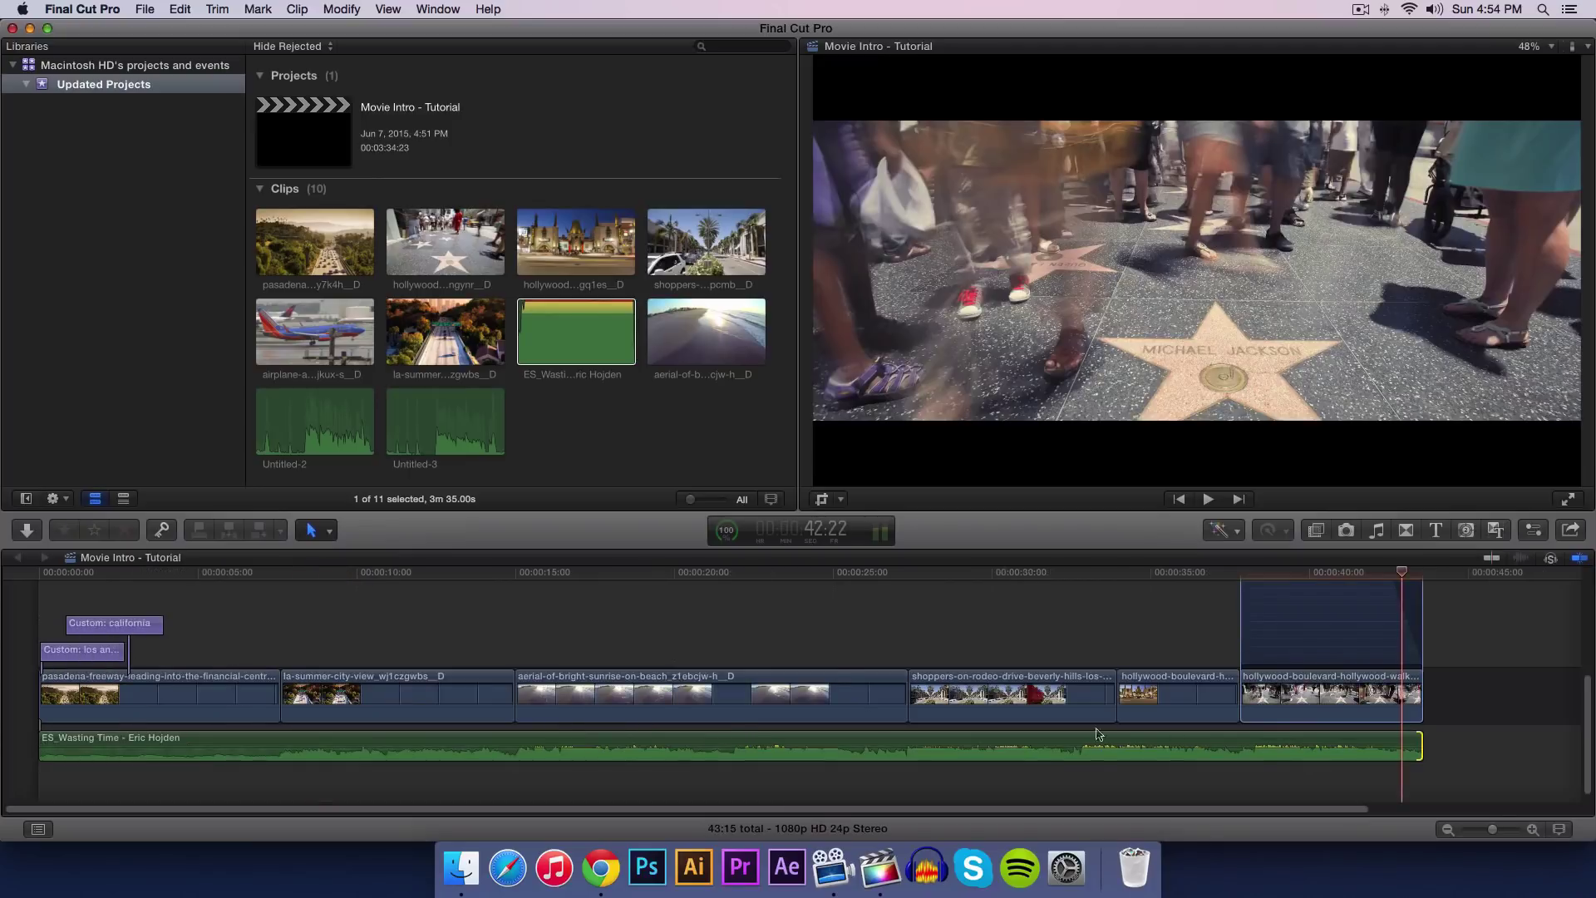
# Step: Fade out the end of the Wasting Time music track from 42:17, in line with the final clip's opacity fade
pyautogui.moveTo(1356, 809); pyautogui.dragTo(1497, 831)
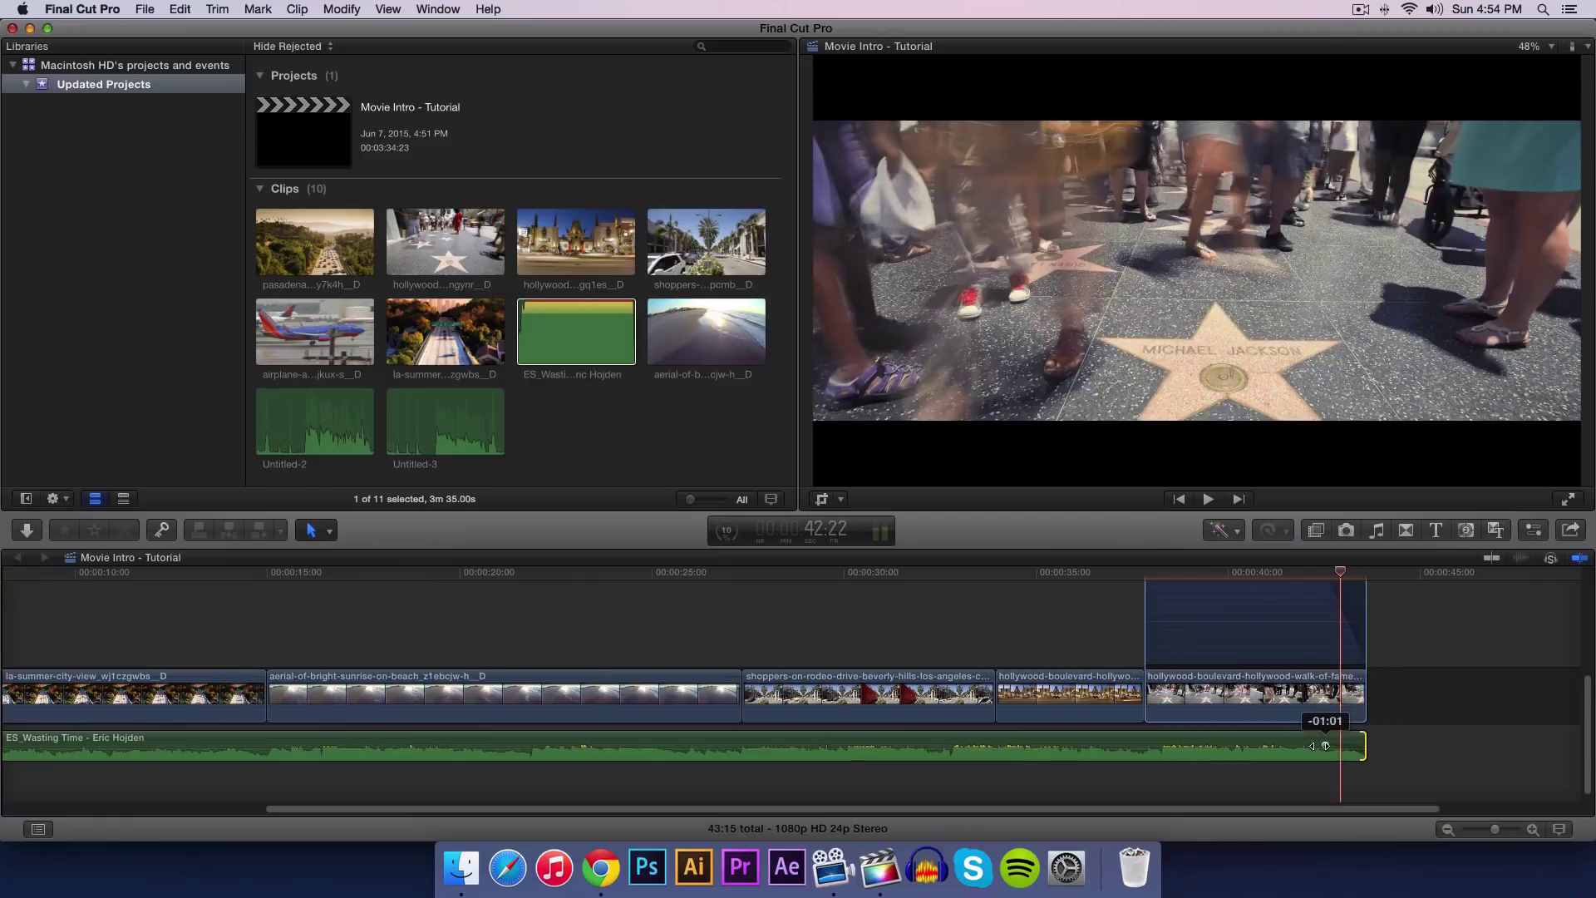
pyautogui.press('Left')
pyautogui.press('Left')
pyautogui.press('Left')
pyautogui.press('Left')
pyautogui.press('Left')
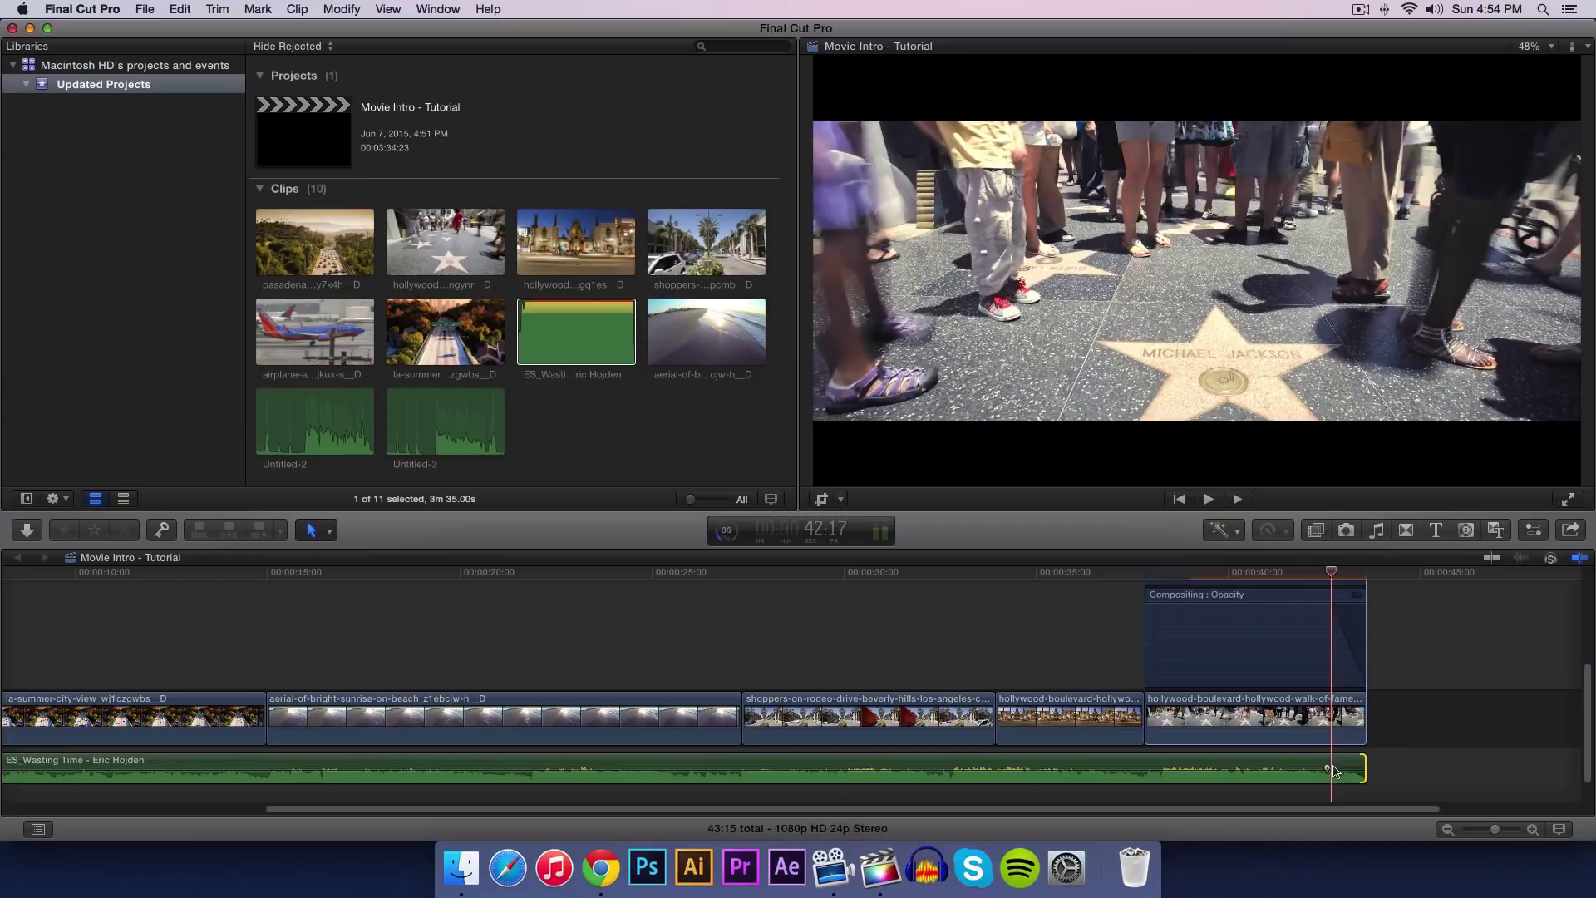
pyautogui.moveTo(1326, 768); pyautogui.dragTo(1330, 768)
pyautogui.click(1356, 595)
# Step: Play the ending from 36:14 to check both fade-outs, hide the final clip's video animation and fit the whole project in the timeline
pyautogui.moveTo(1333, 573); pyautogui.dragTo(1094, 574)
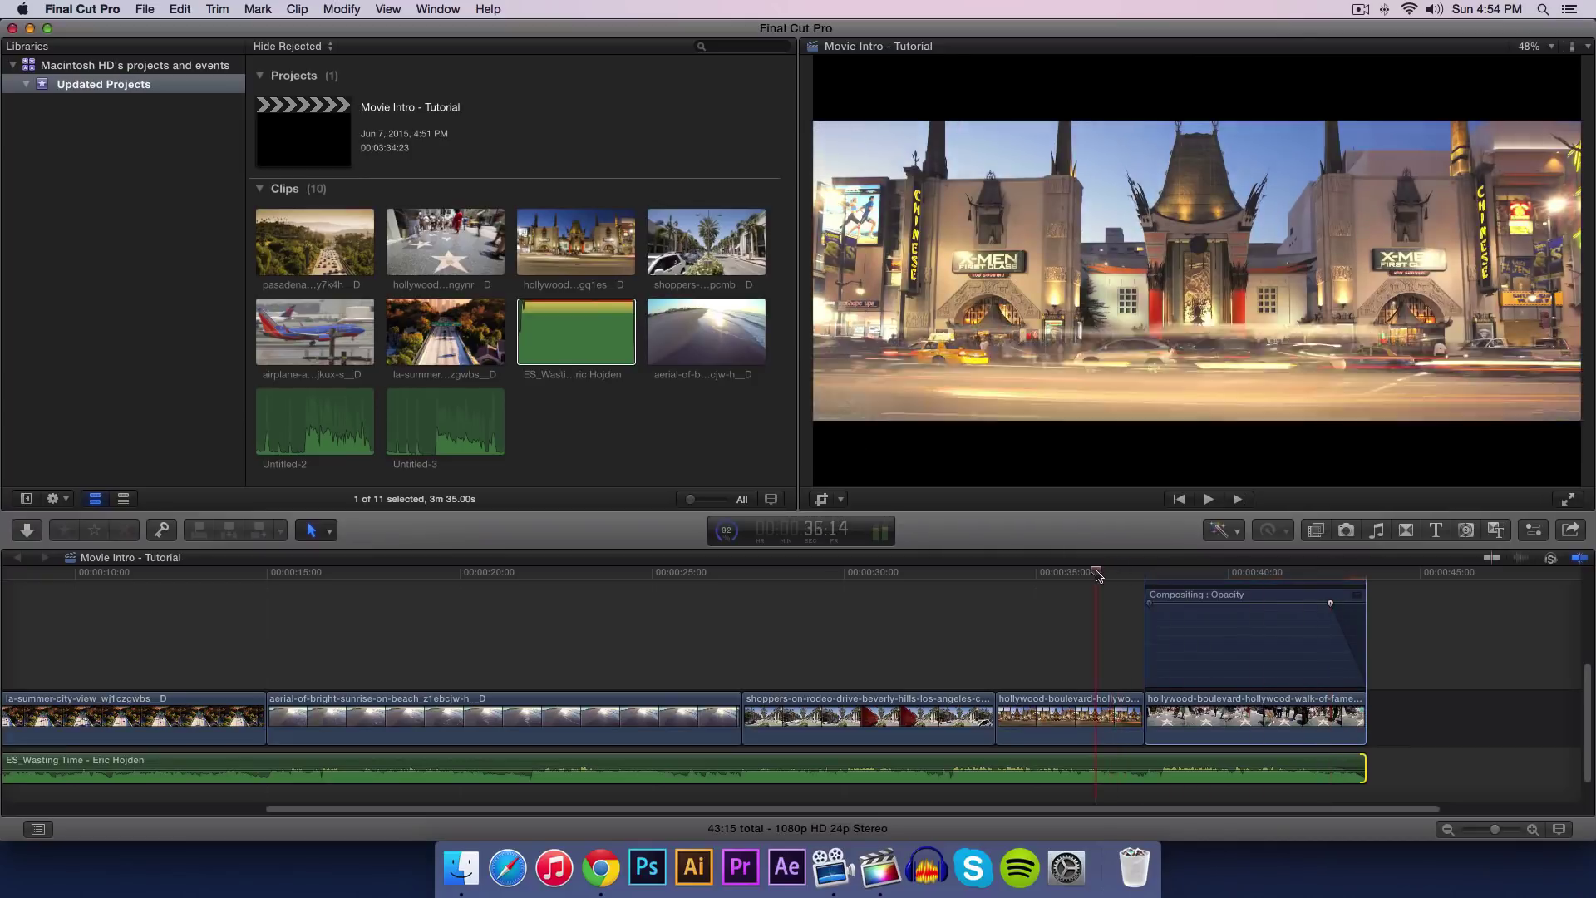
pyautogui.press('space')
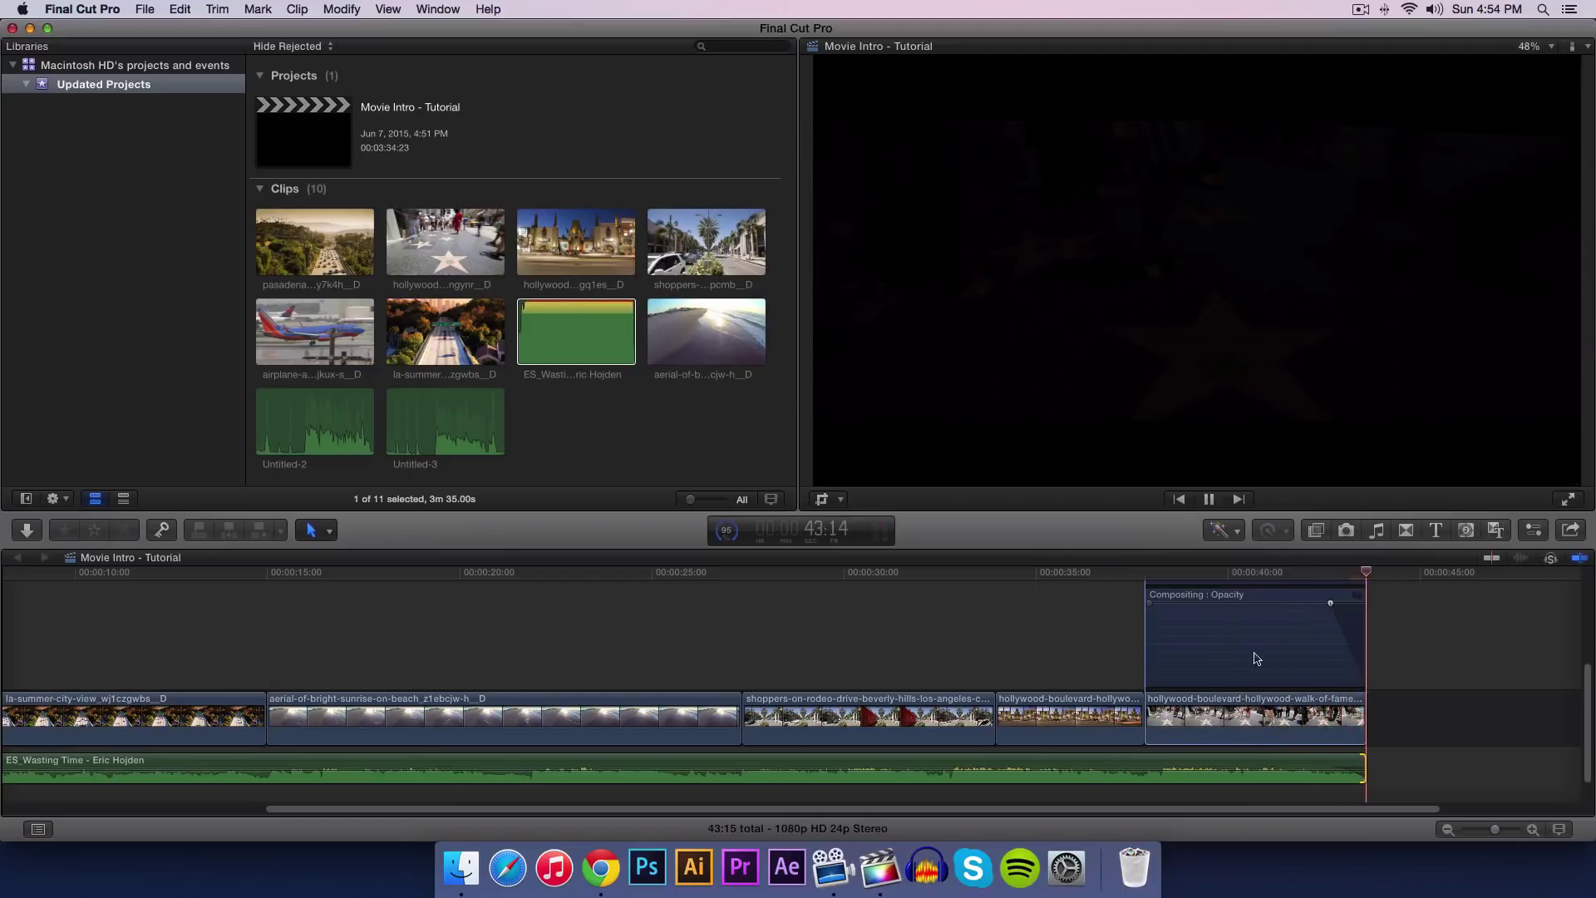
pyautogui.hotkey('ctrl', 'v')
pyautogui.click(1154, 625)
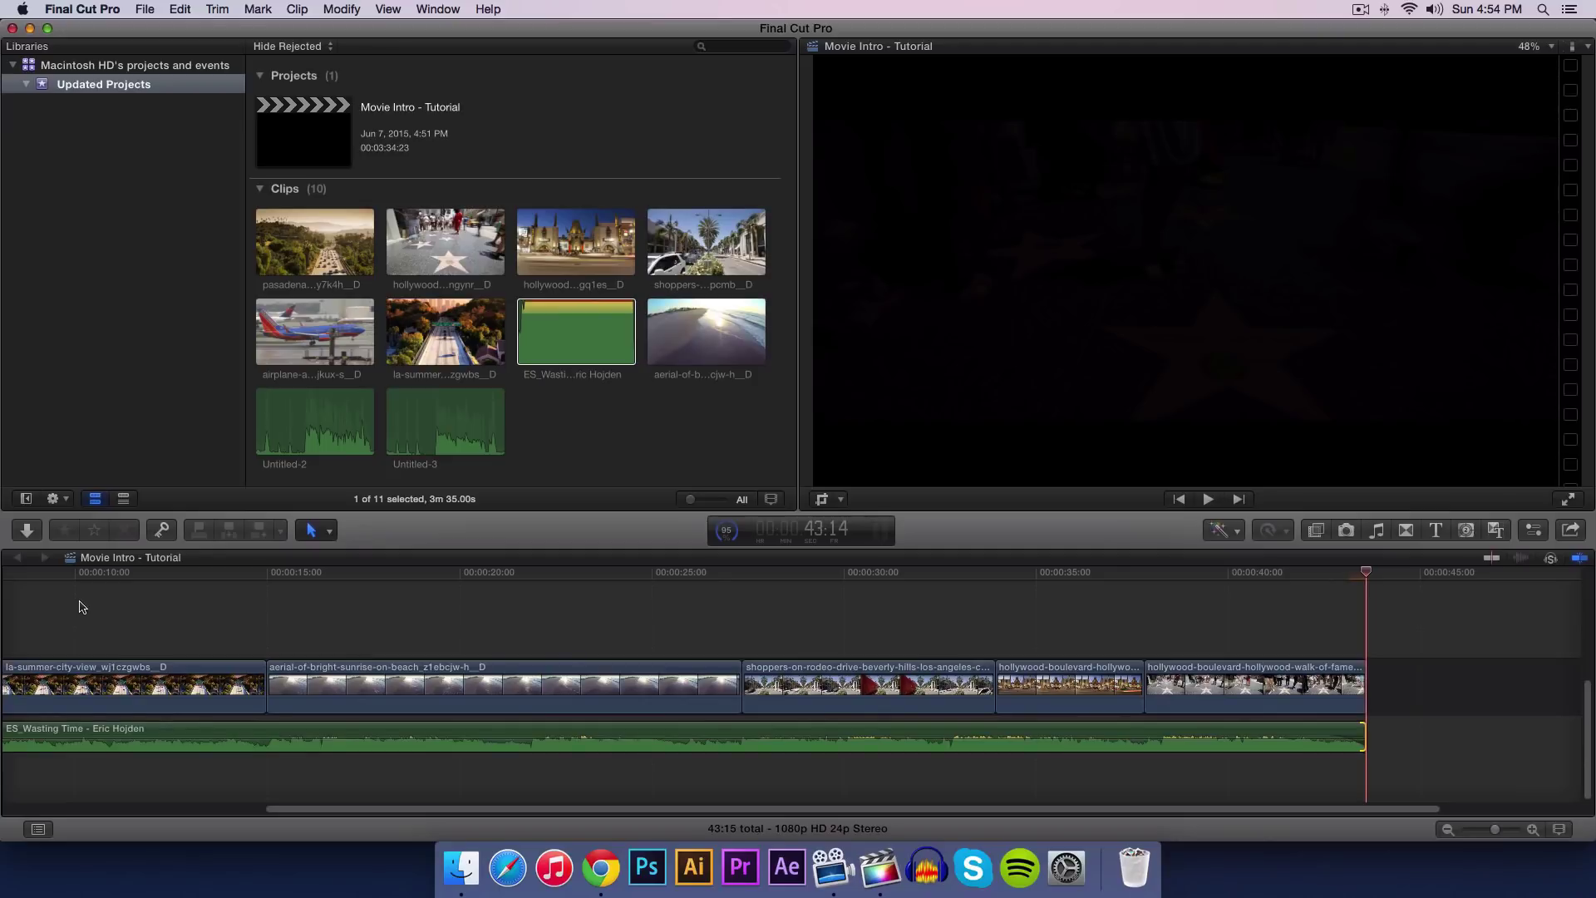
pyautogui.hotkey('shift', 'z')
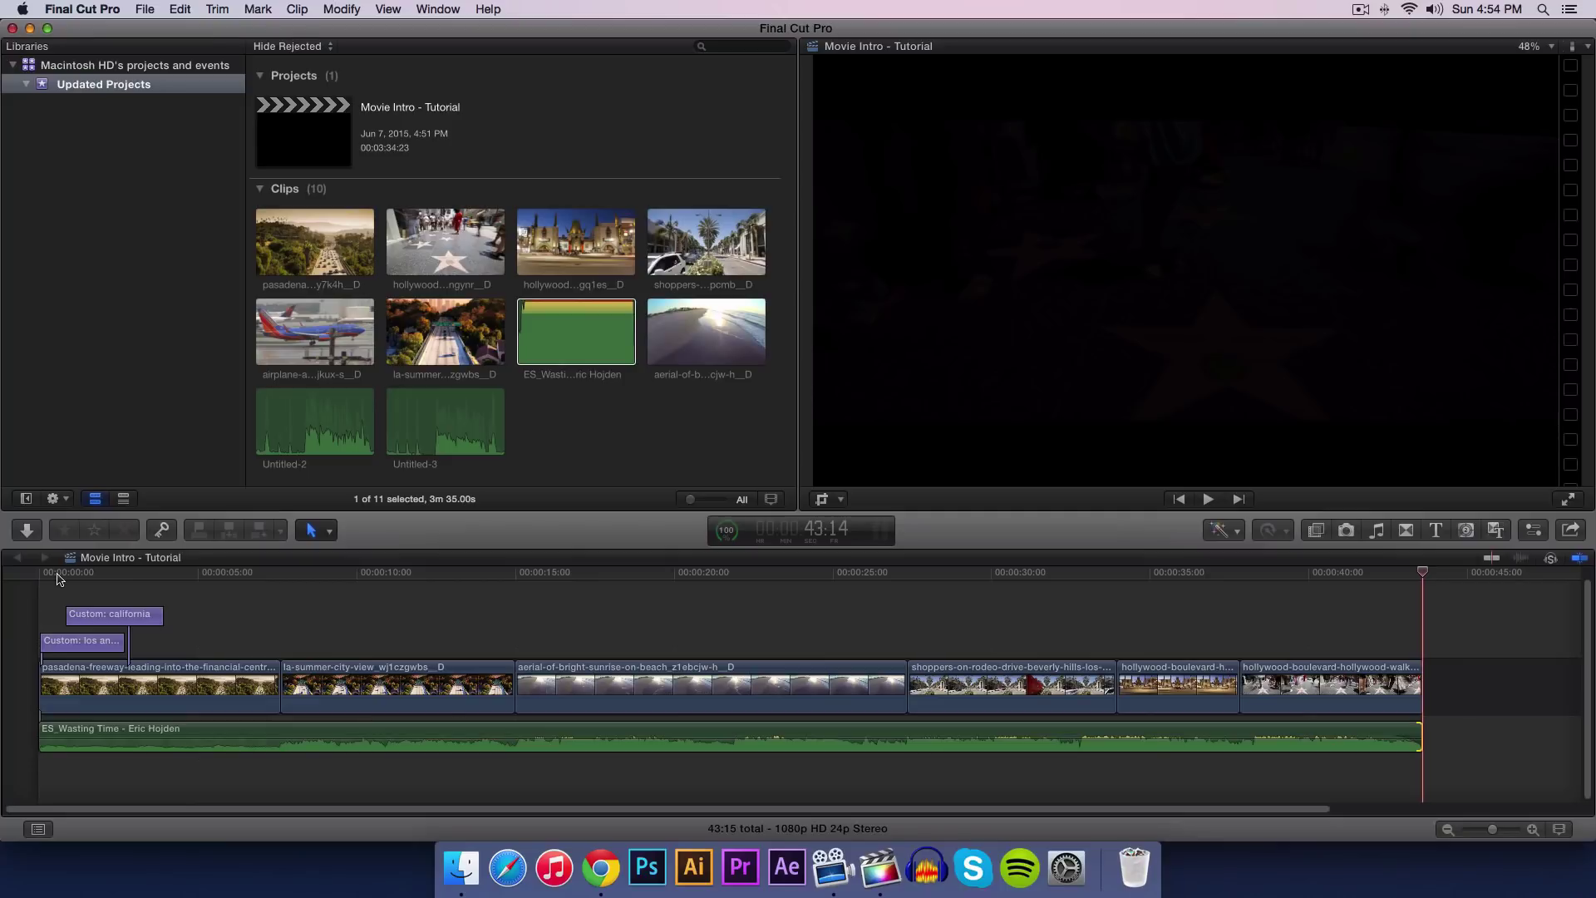
# Step: Return the timeline playhead to the start and play the original ungraded Pasadena freeway clip from the library for comparison
pyautogui.moveTo(58, 579); pyautogui.dragTo(33, 579)
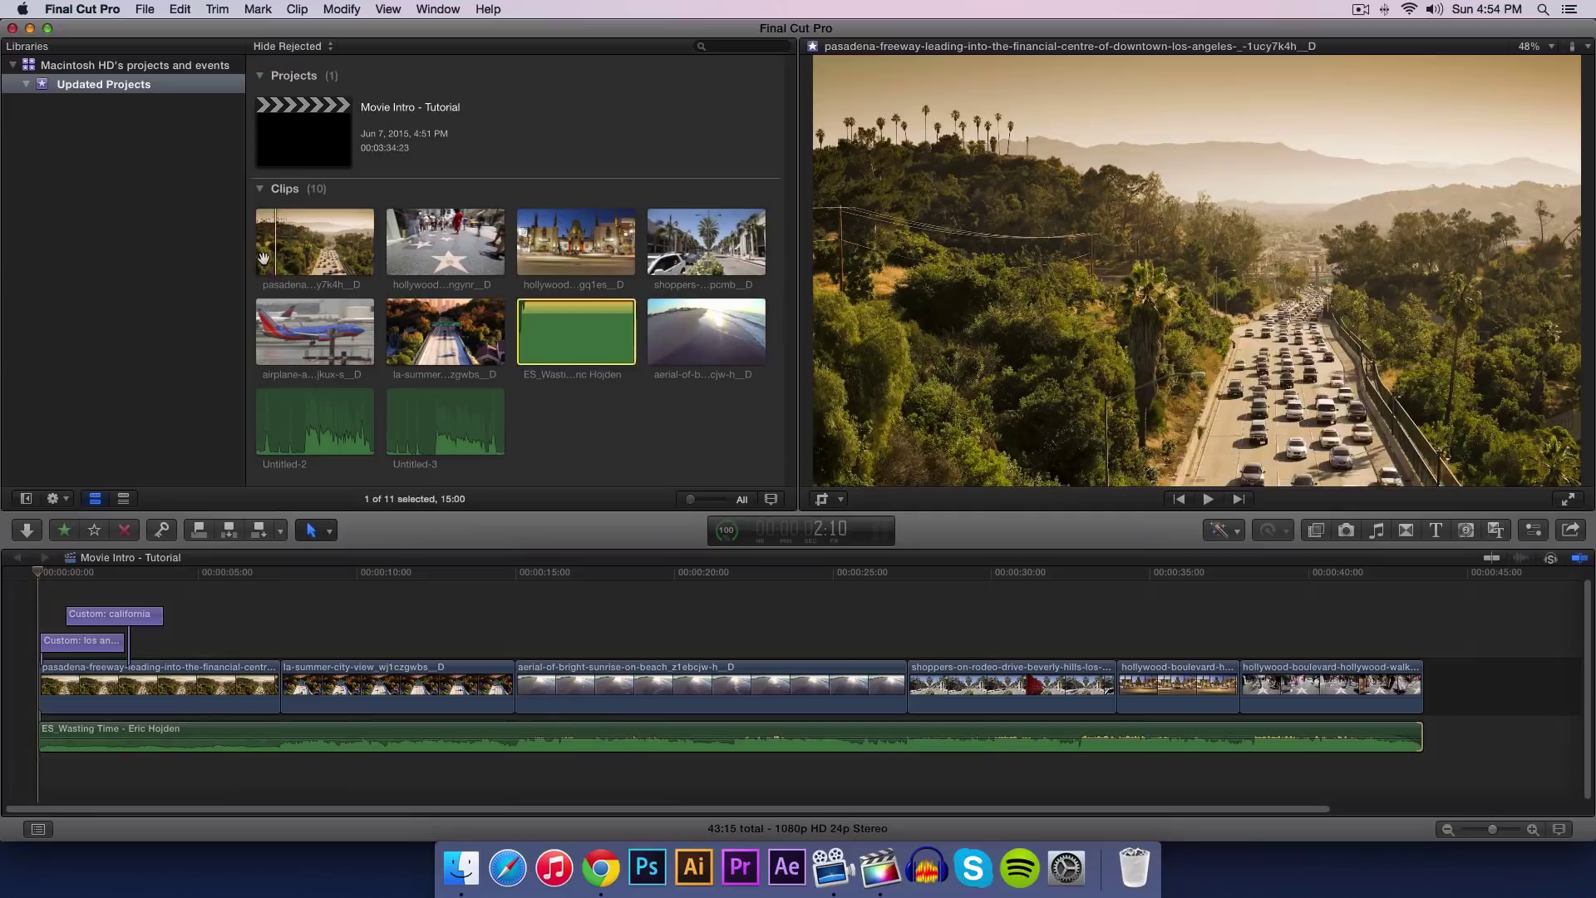
pyautogui.click(262, 251)
pyautogui.press('space')
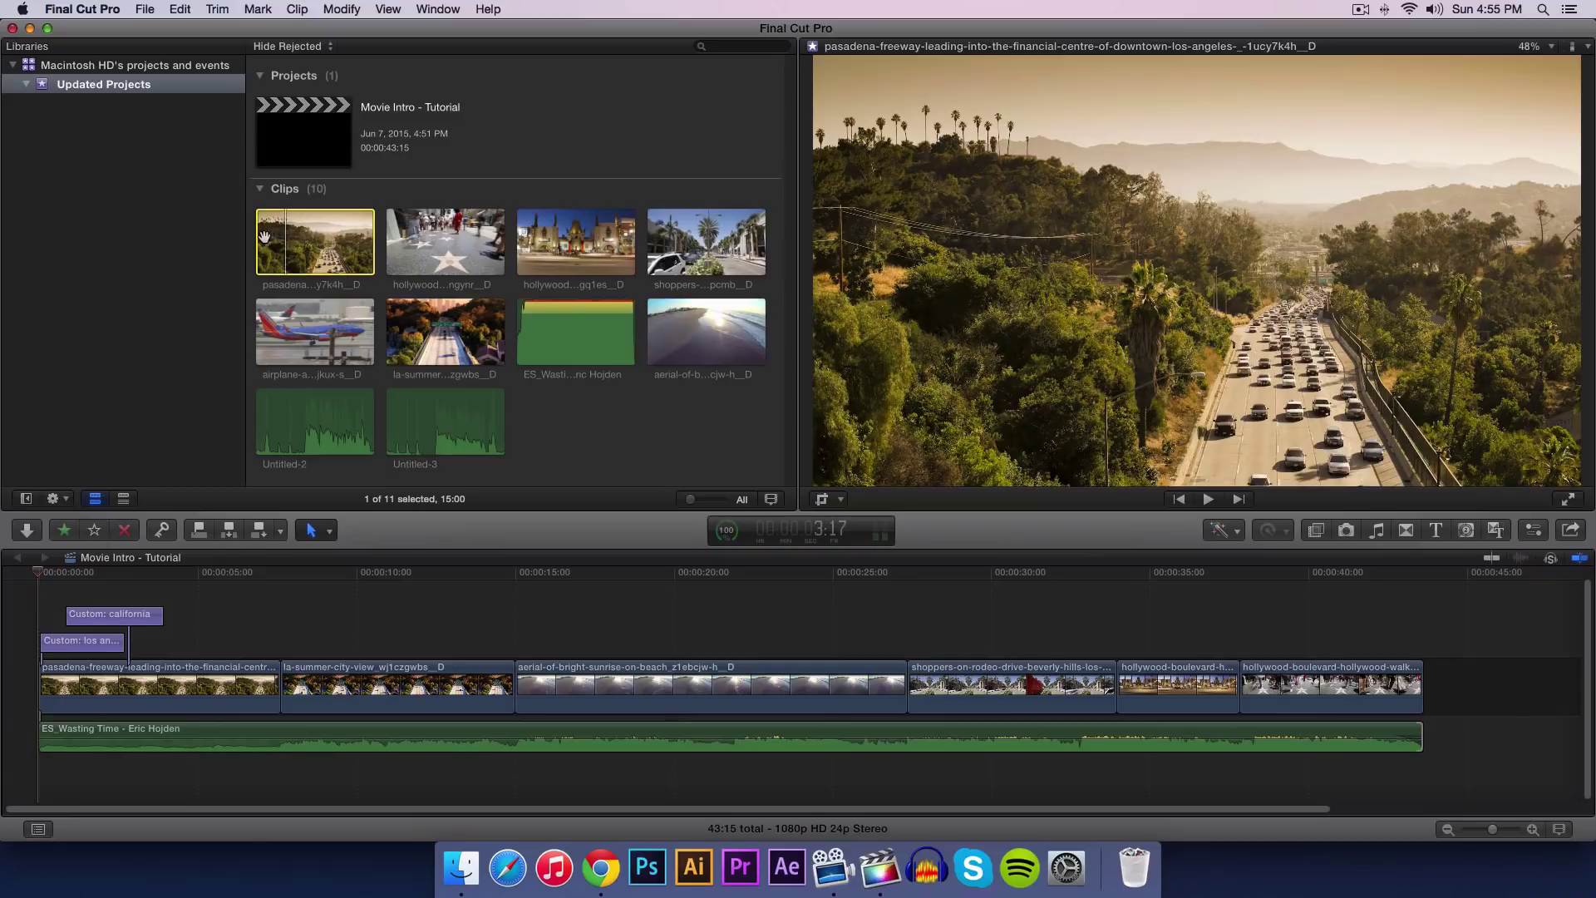
pyautogui.press('space')
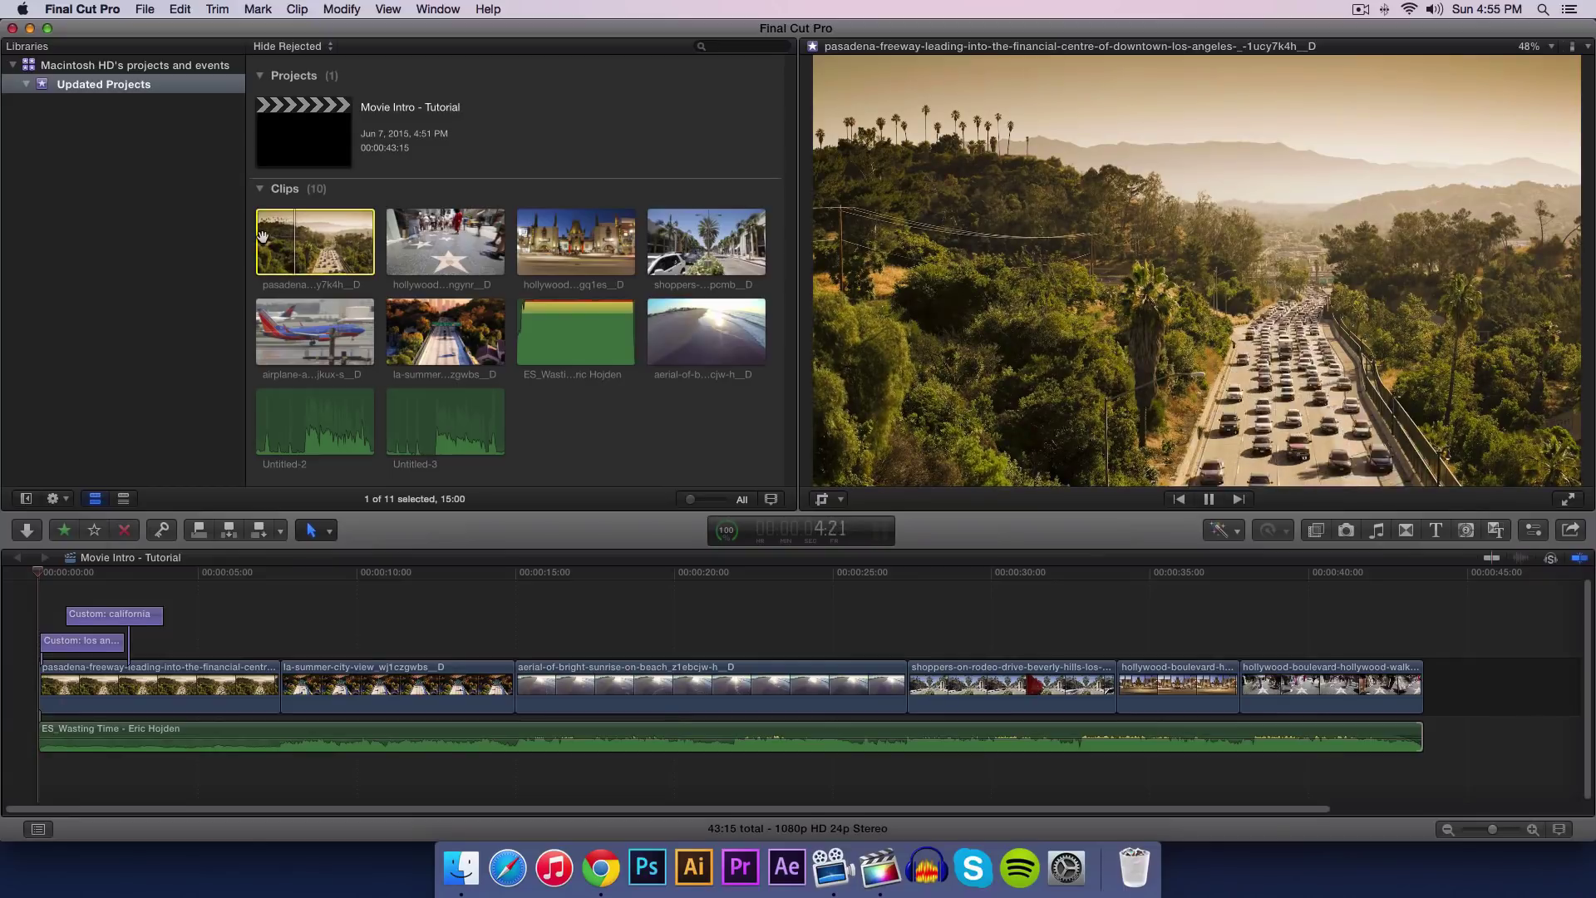
pyautogui.press('space')
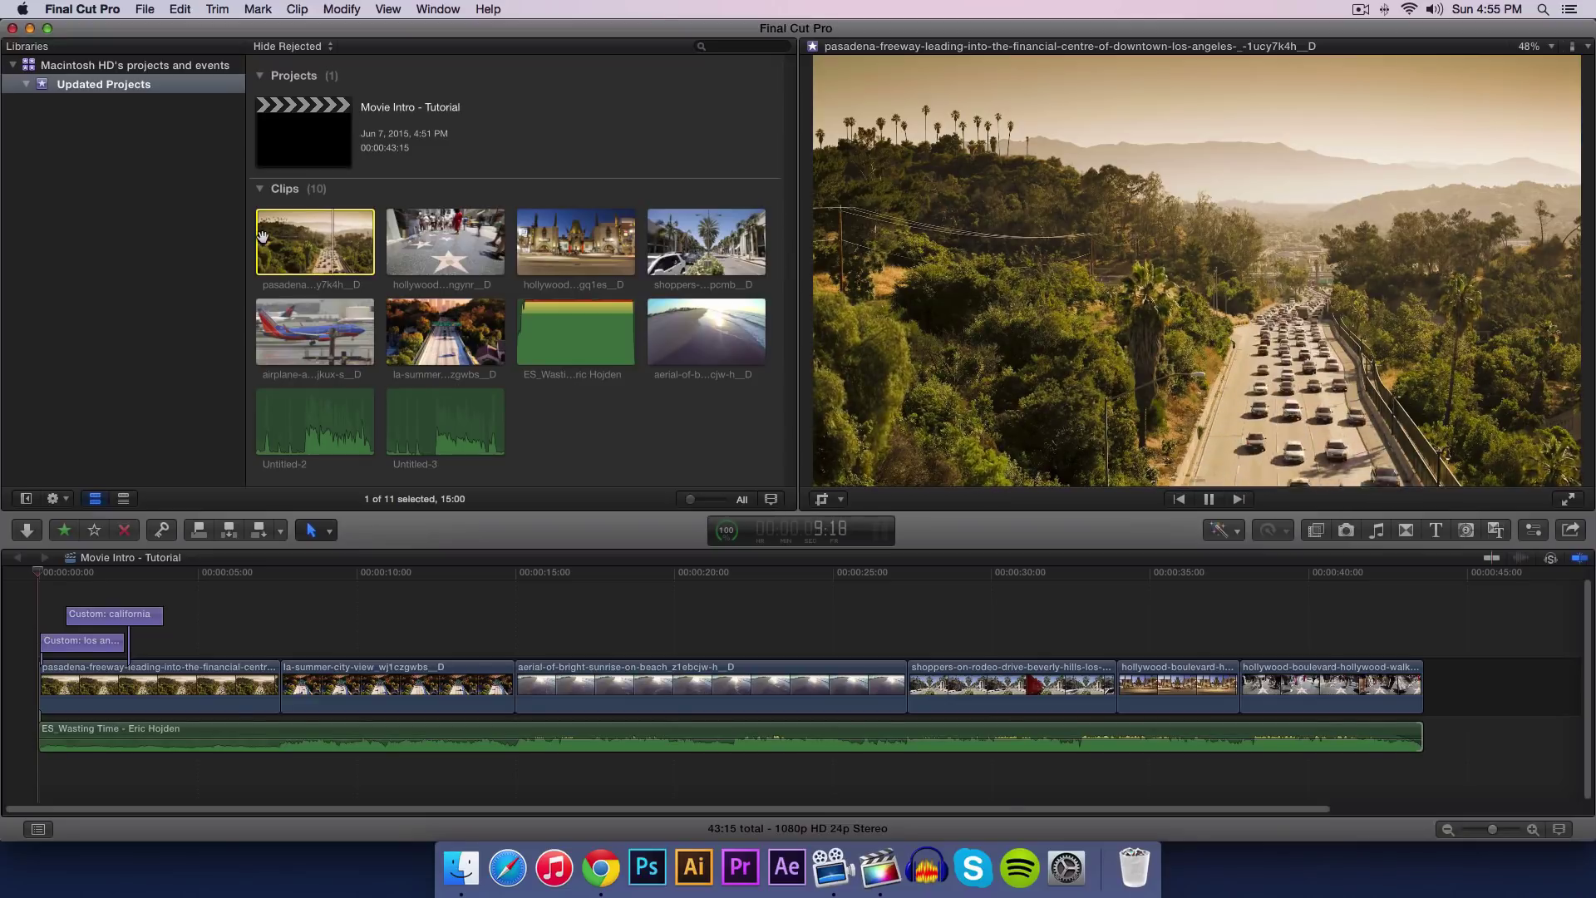
pyautogui.press('space')
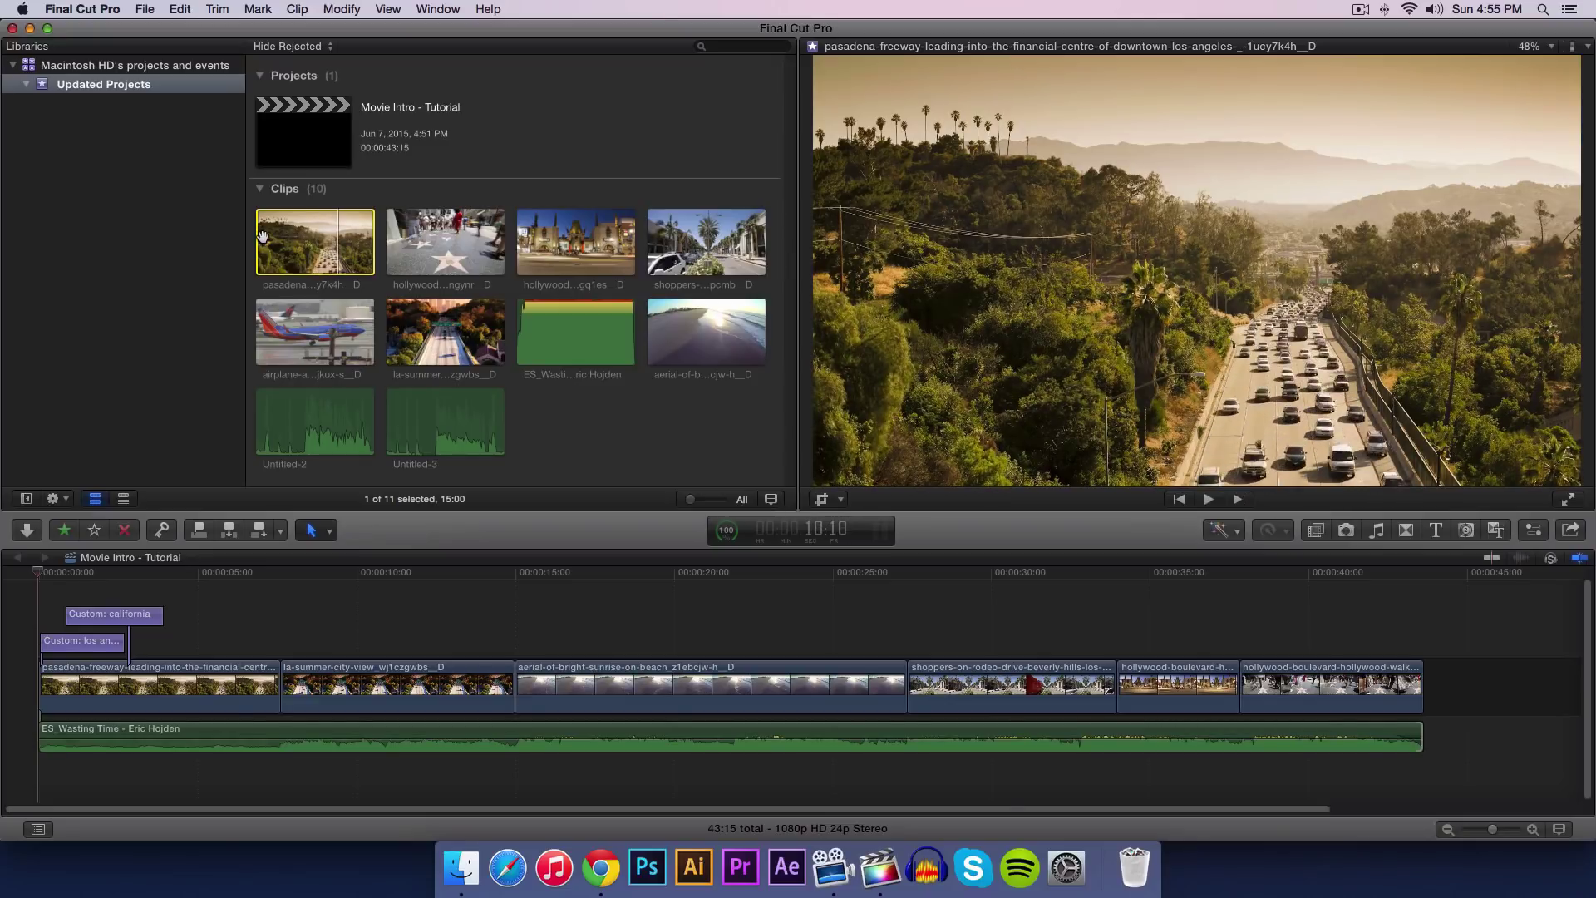
# Step: Play the project from the start to review the title, the graded Pasadena freeway clip and the beginning of the LA summer clip
pyautogui.click(37, 577)
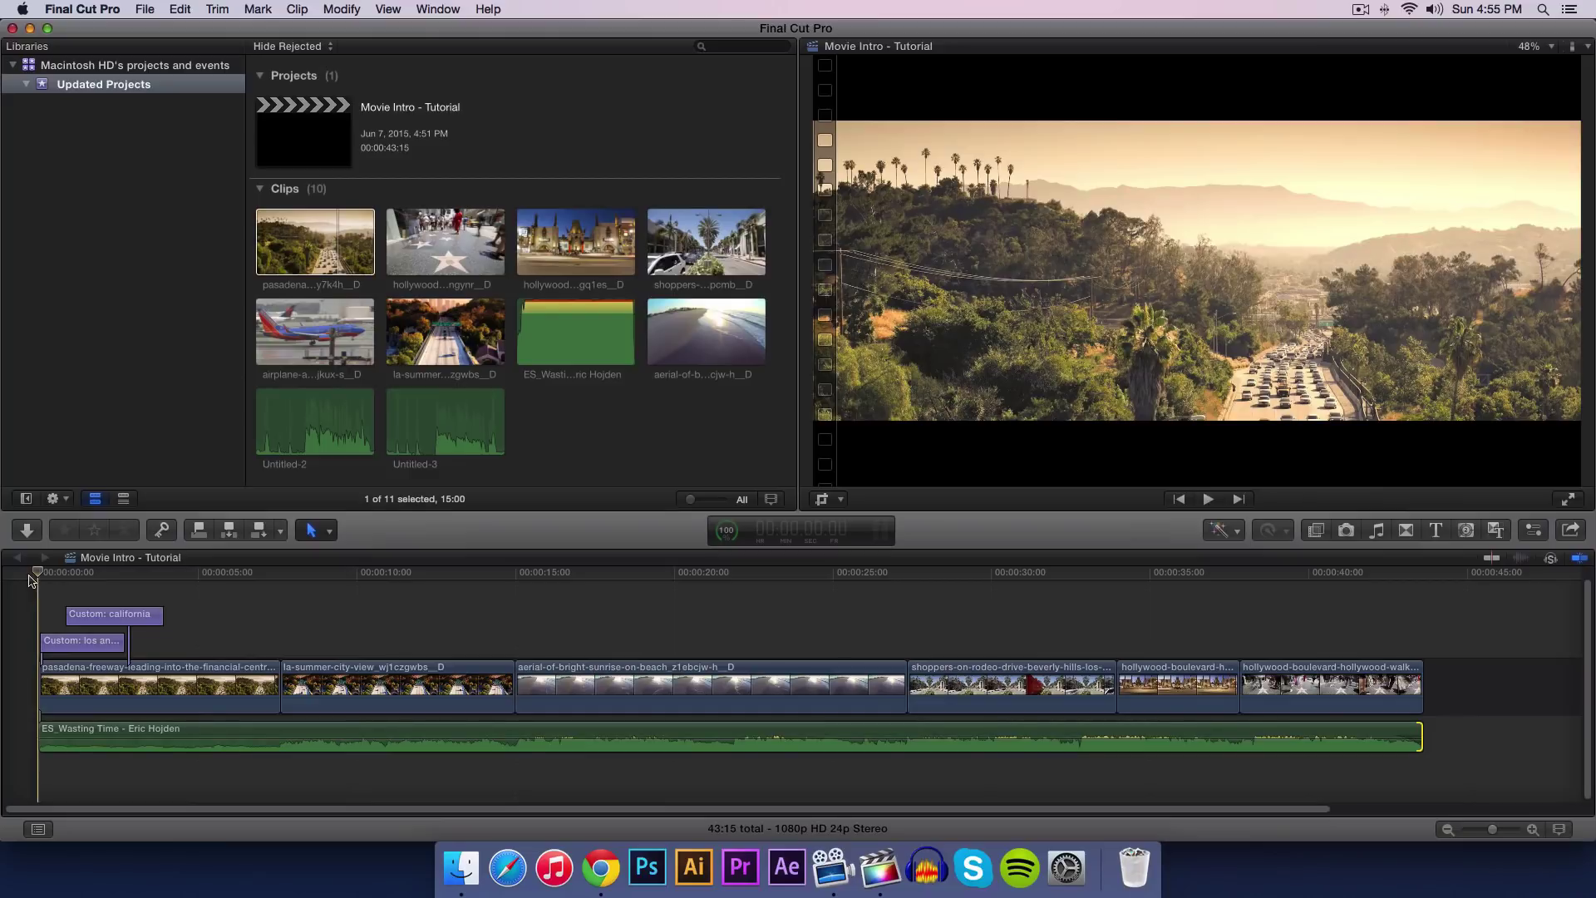
pyautogui.press('space')
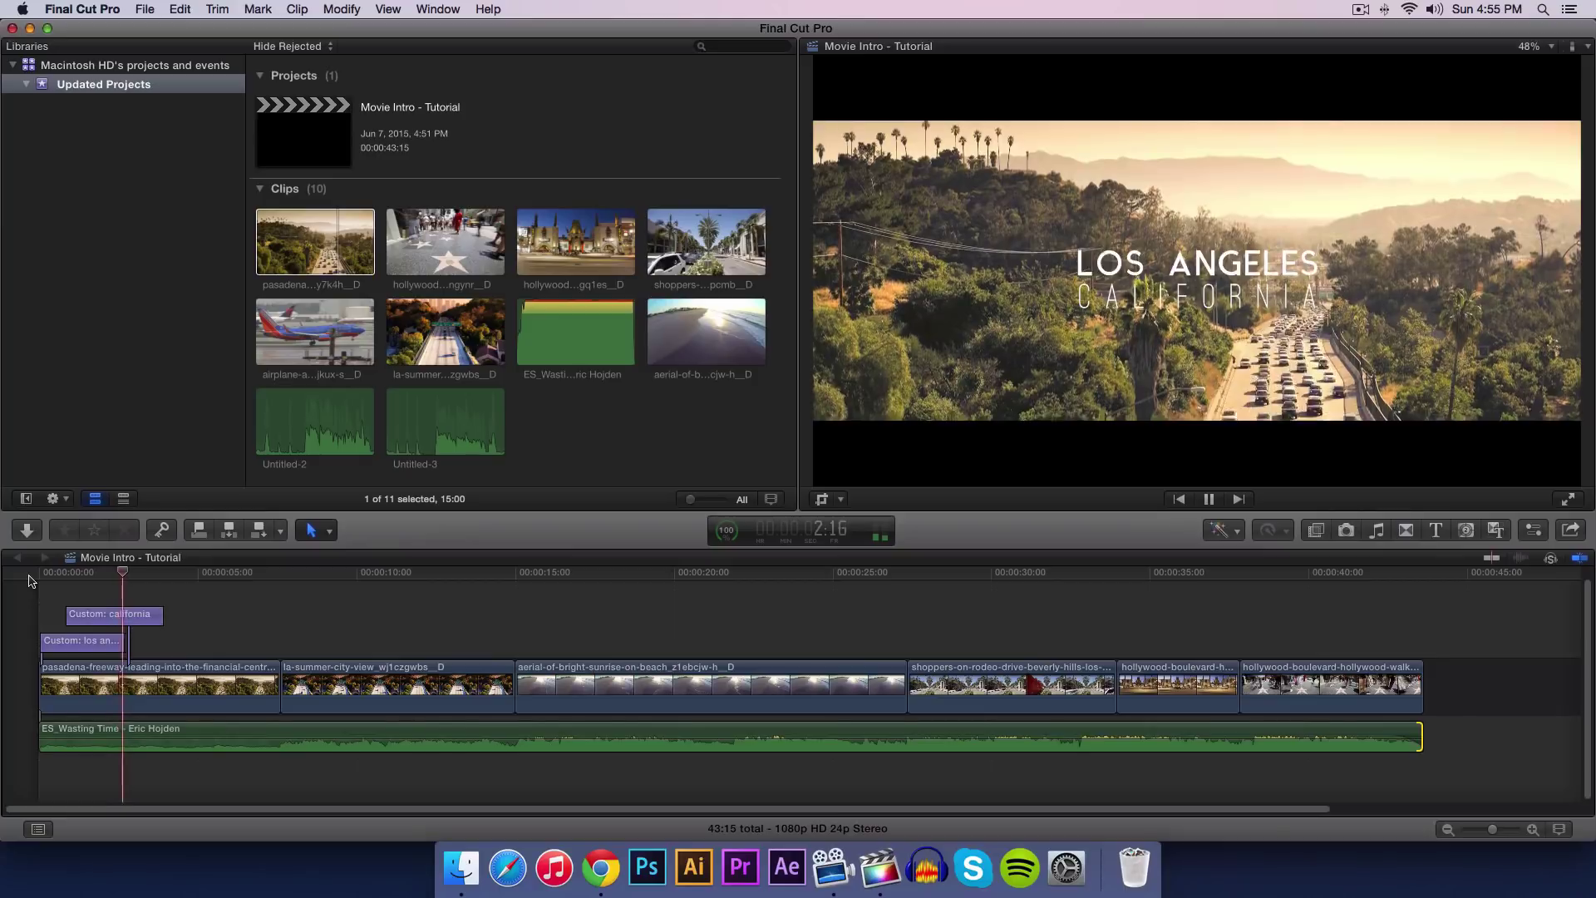
pyautogui.press('space')
pyautogui.press('Right')
pyautogui.press('Right')
pyautogui.press('Right')
pyautogui.press('Right')
pyautogui.press('Right')
pyautogui.press('Right')
pyautogui.press('Right')
pyautogui.press('Right')
pyautogui.press('Right')
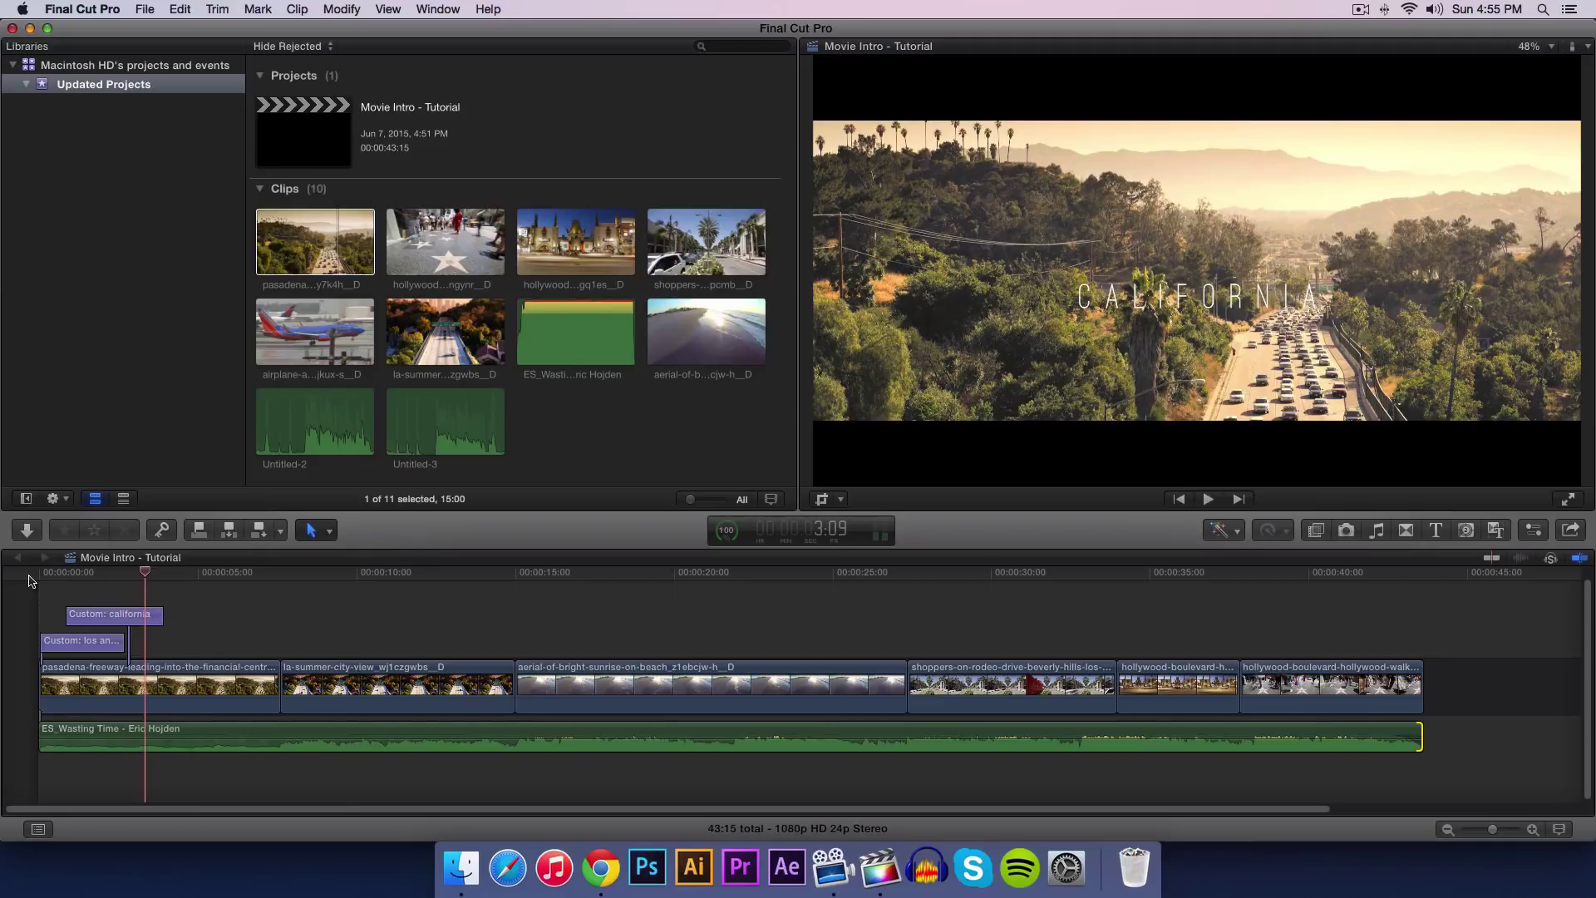
pyautogui.press('space')
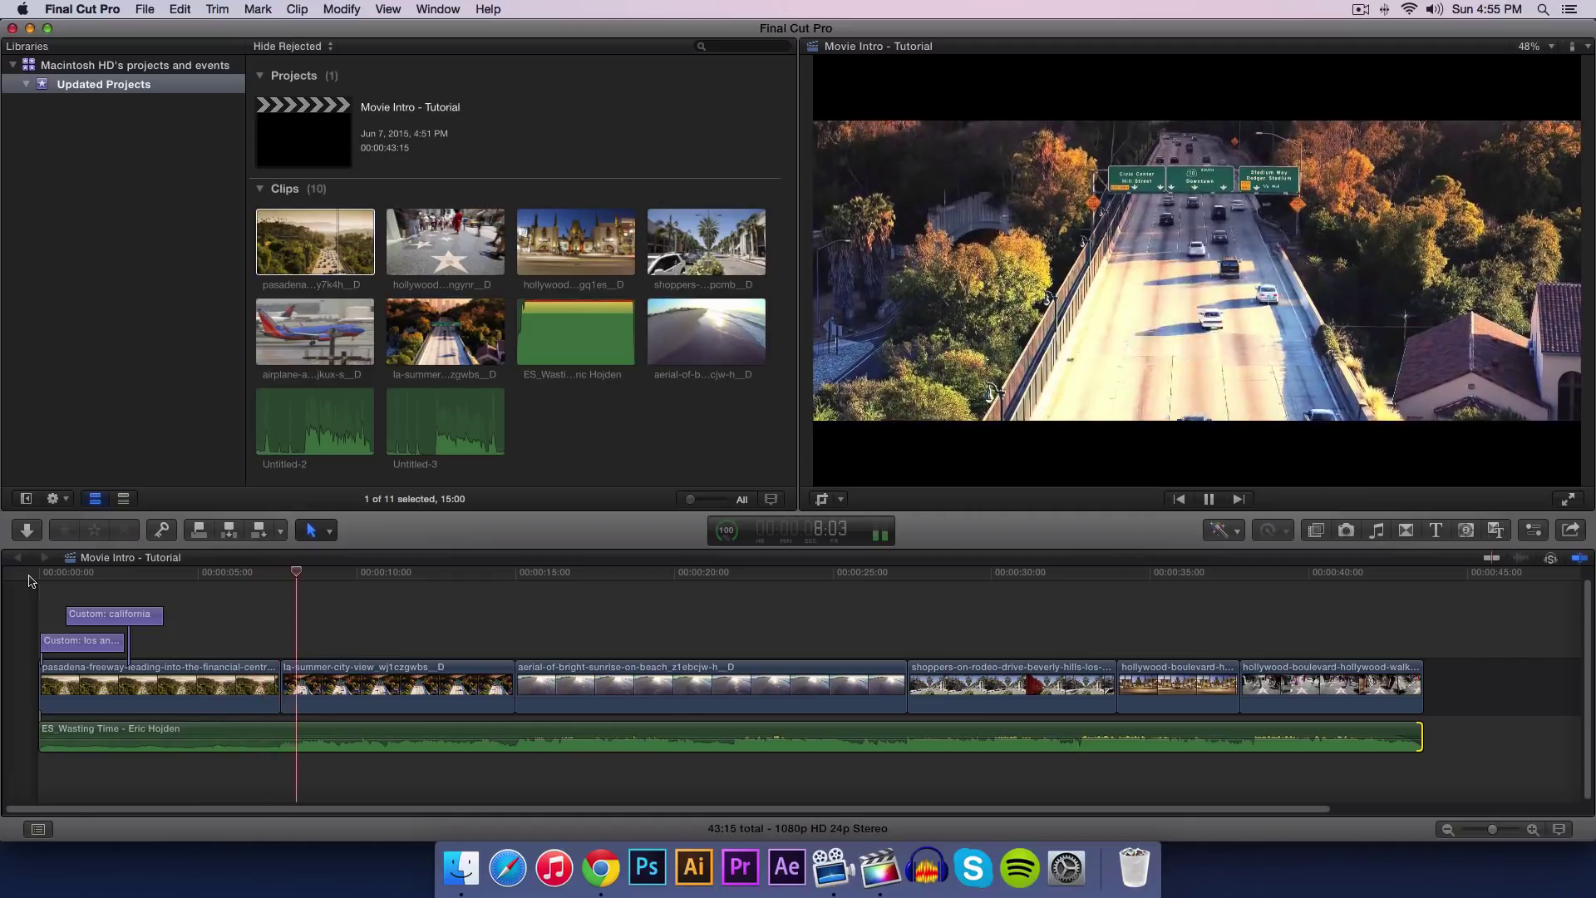
pyautogui.press('space')
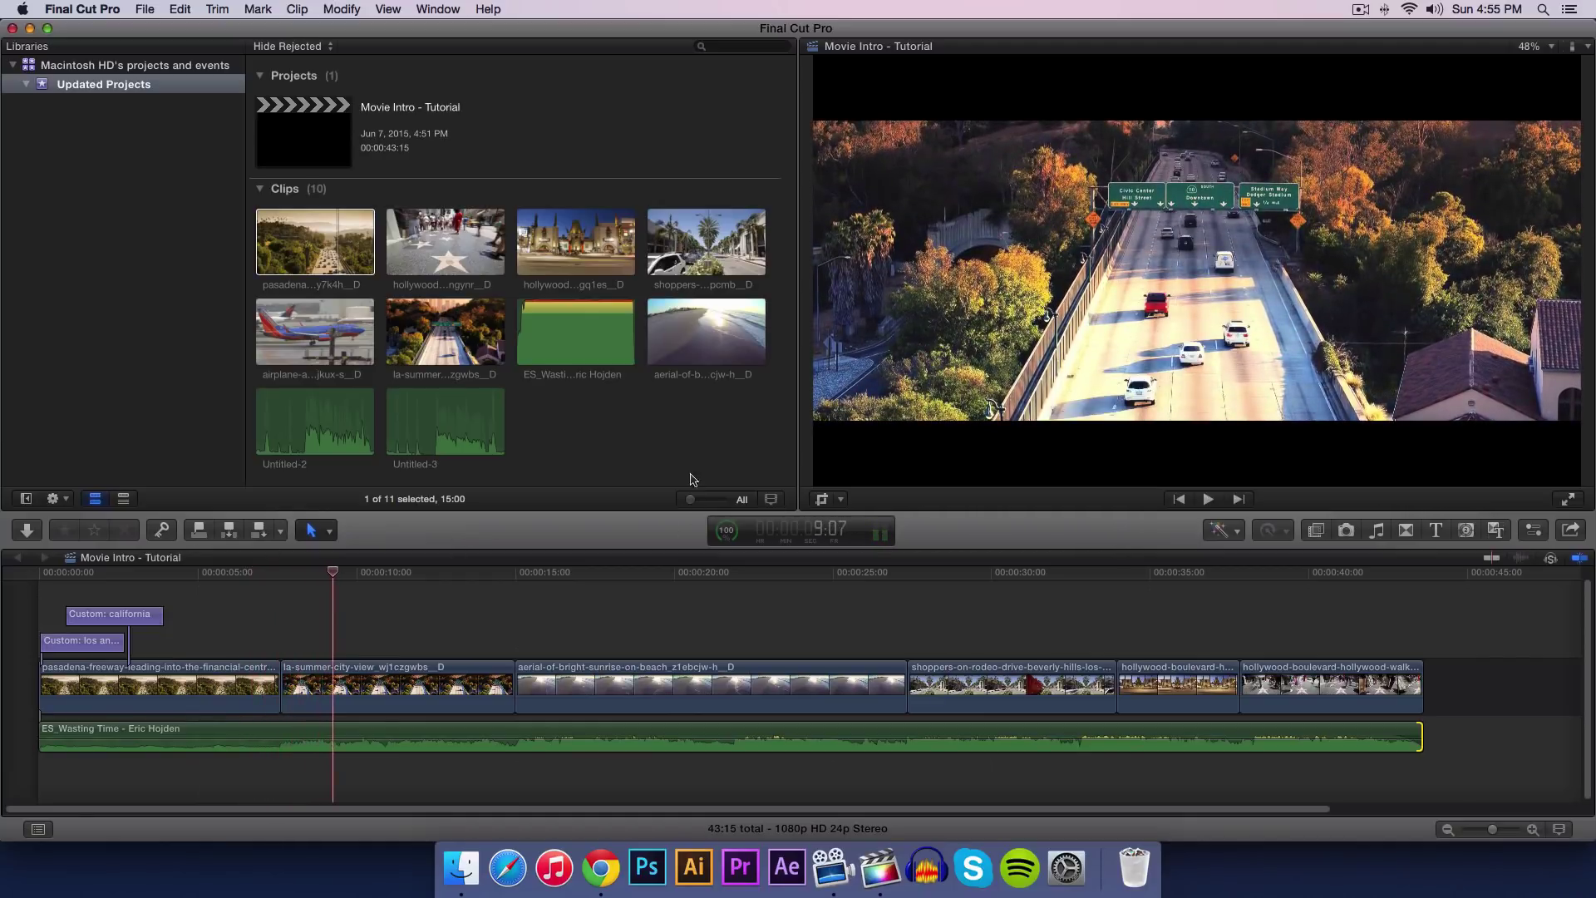
# Step: View the original LA summer city clip in the library and resume project playback to compare it with the graded version
pyautogui.click(390, 329)
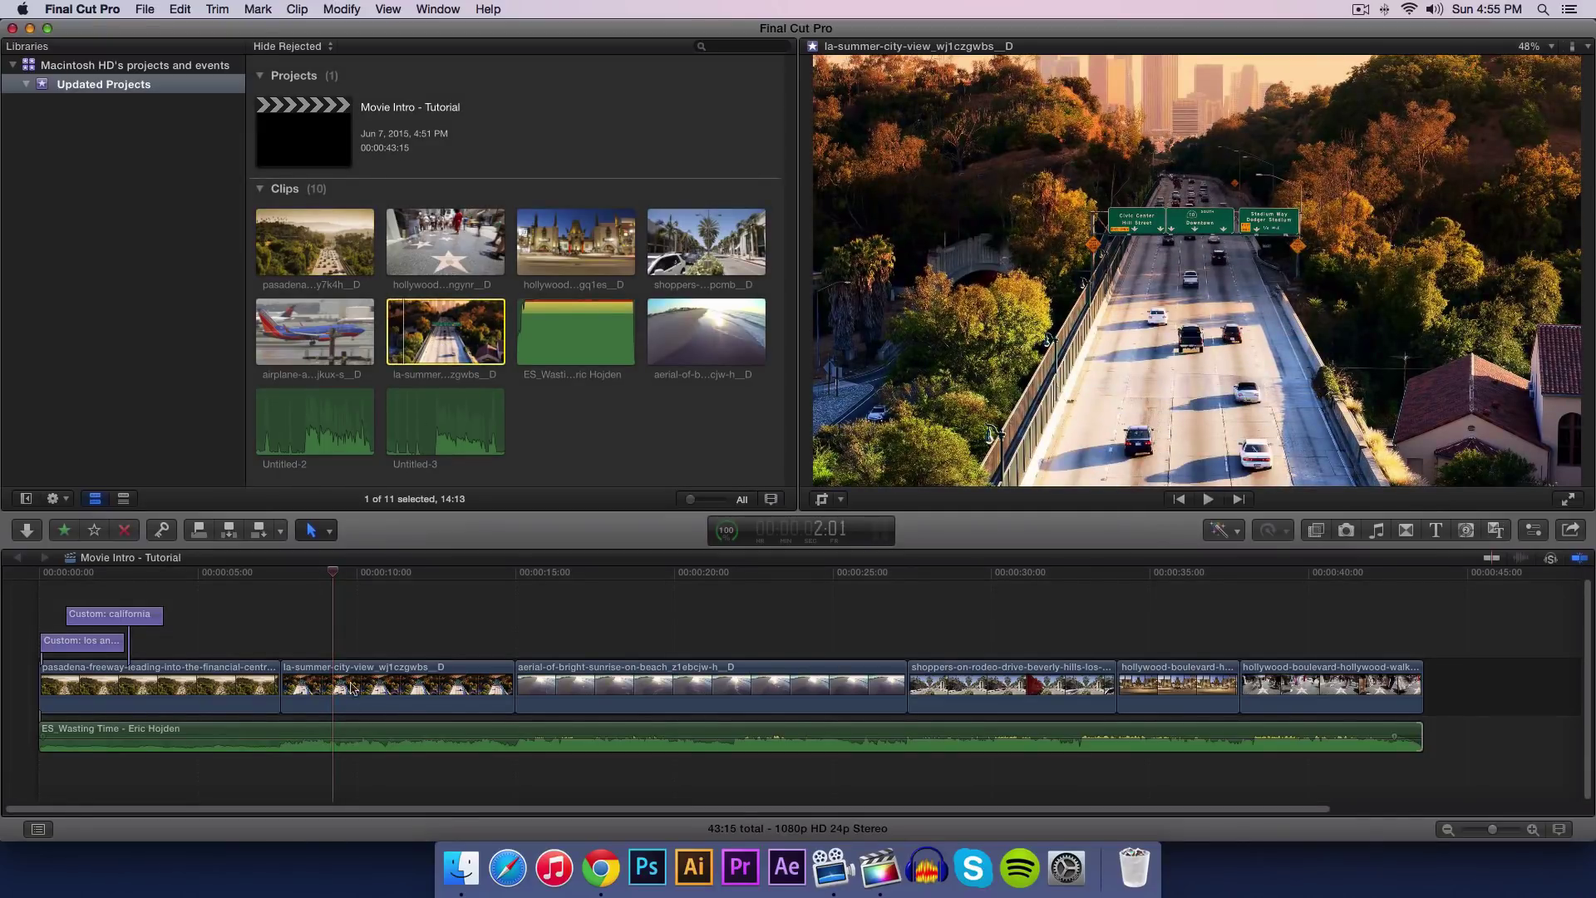
pyautogui.click(350, 649)
pyautogui.press('space')
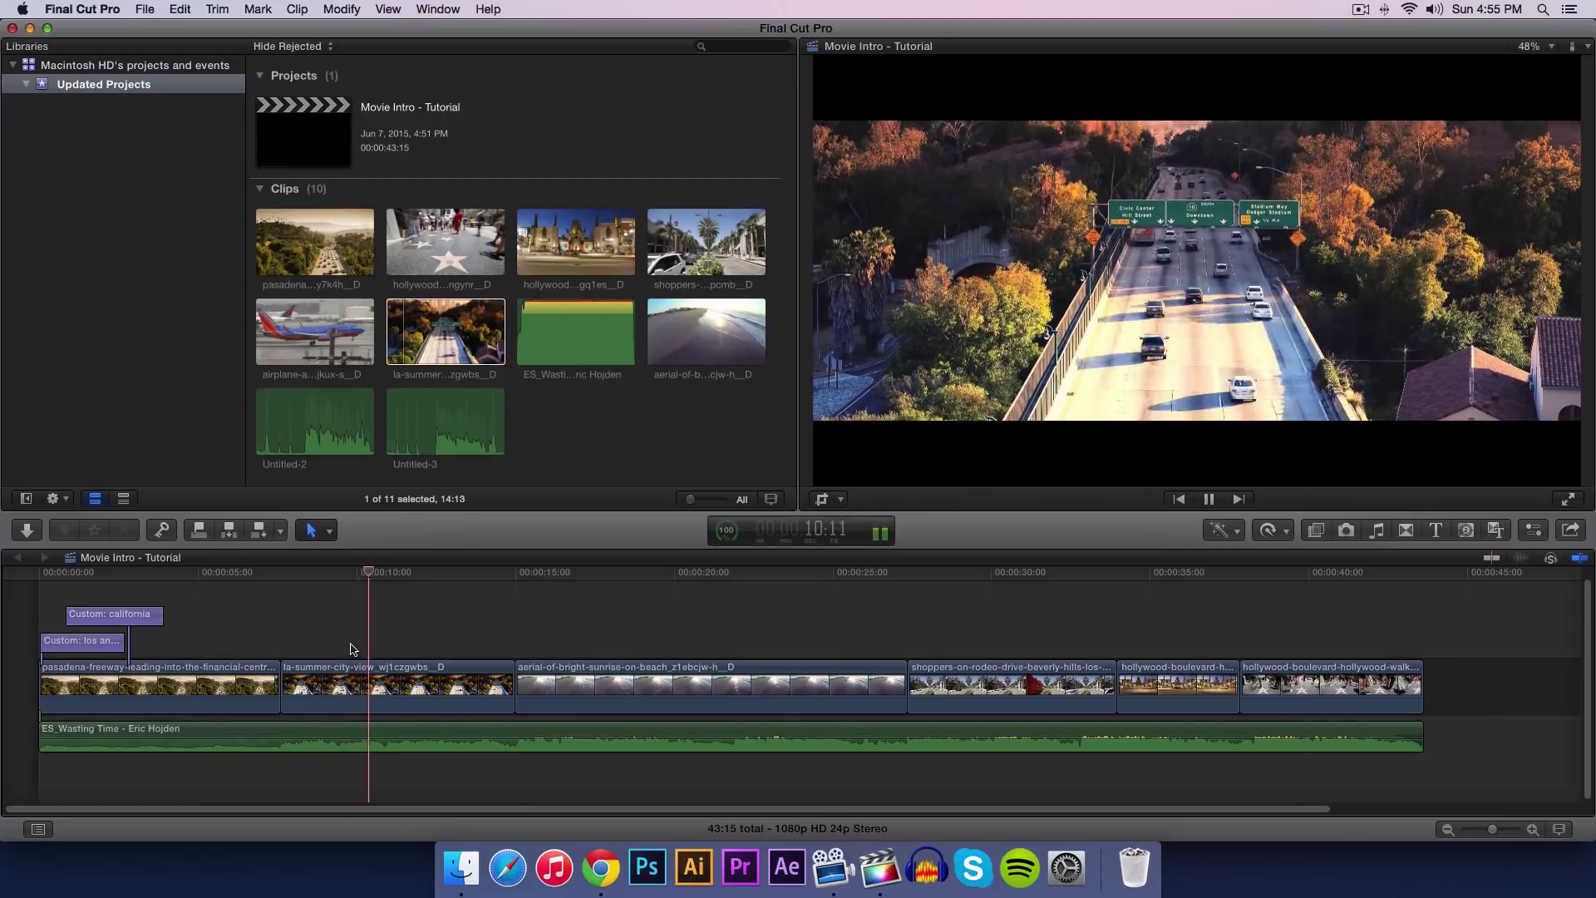